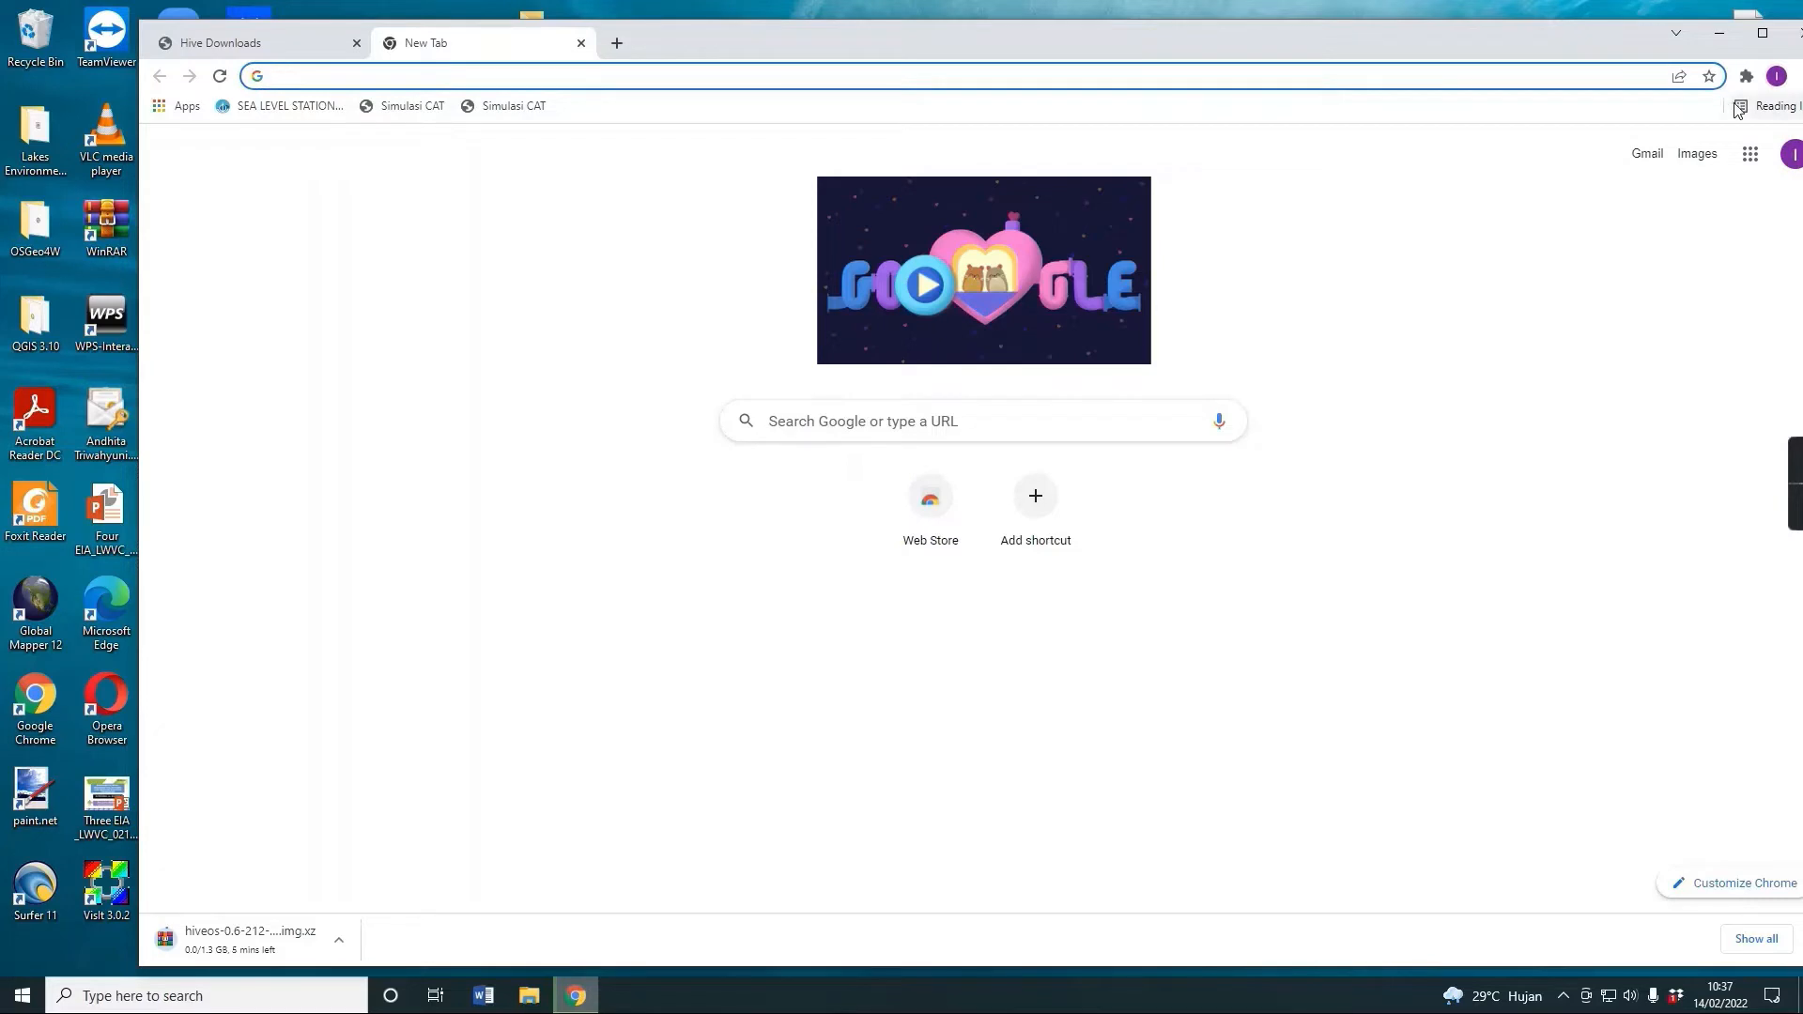
- Glance at Chrome's reading list and extensions panels, closing each again
click(1738, 107)
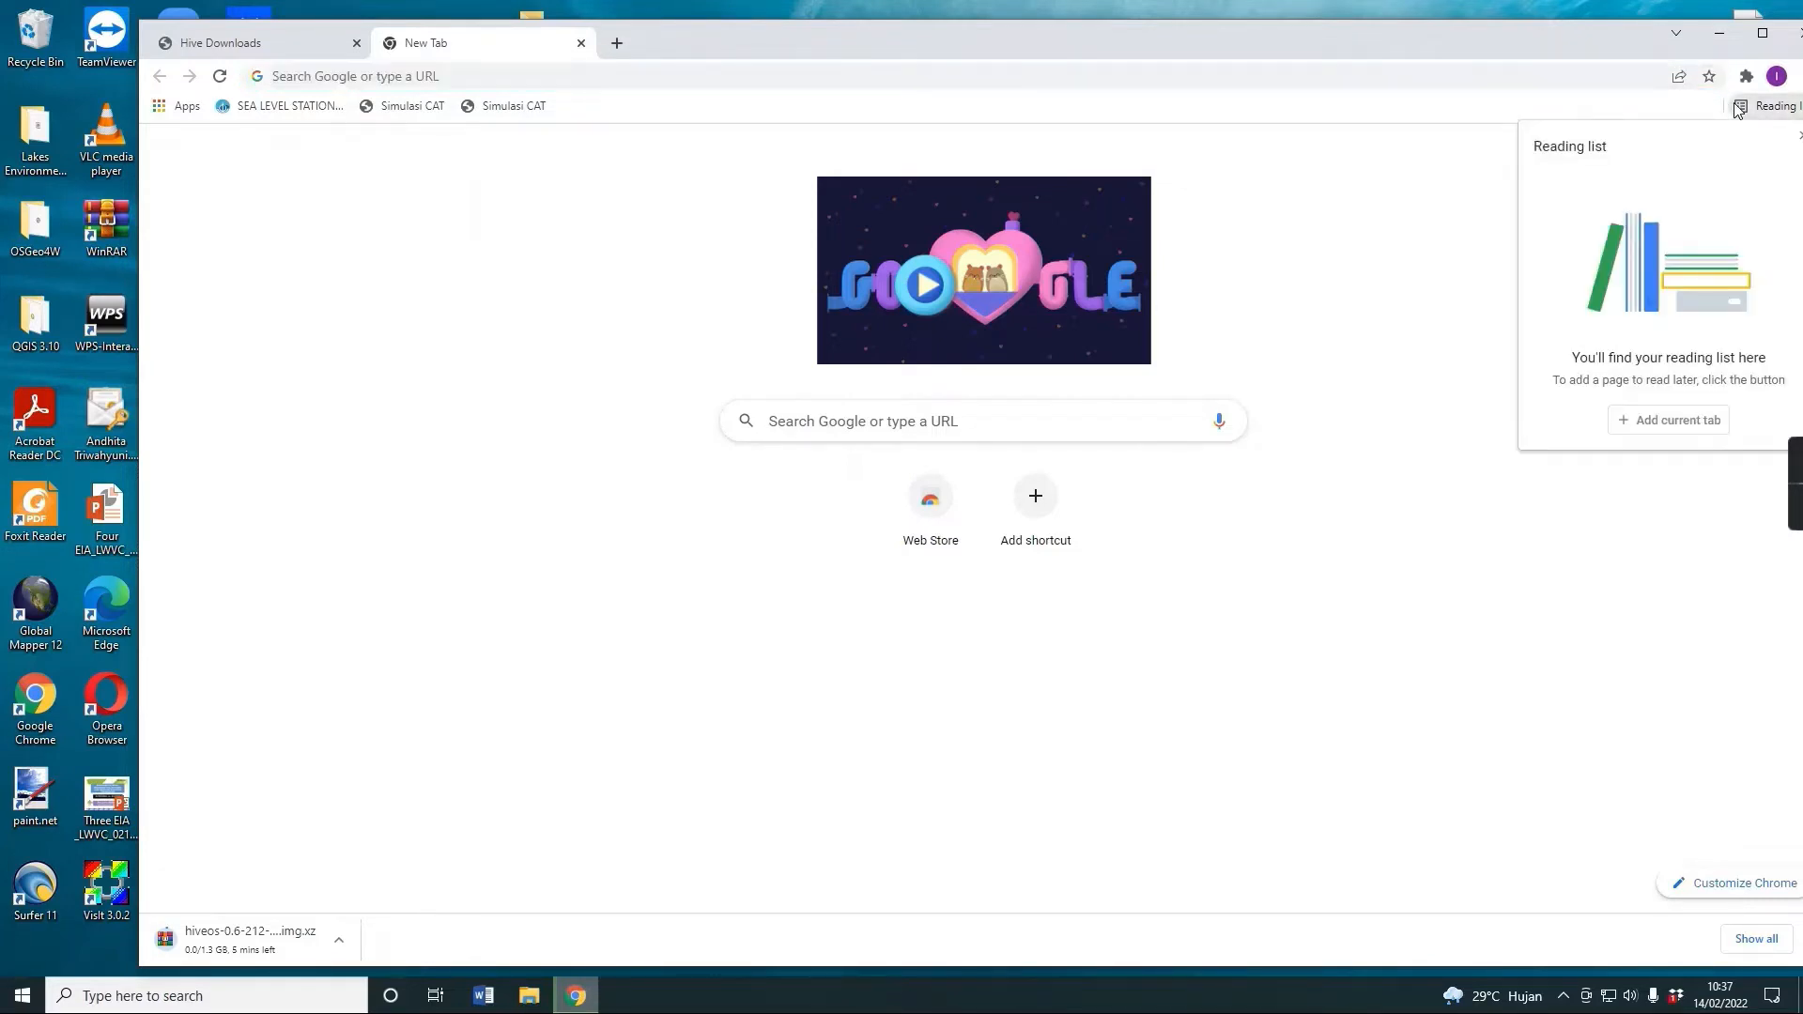
click(1738, 107)
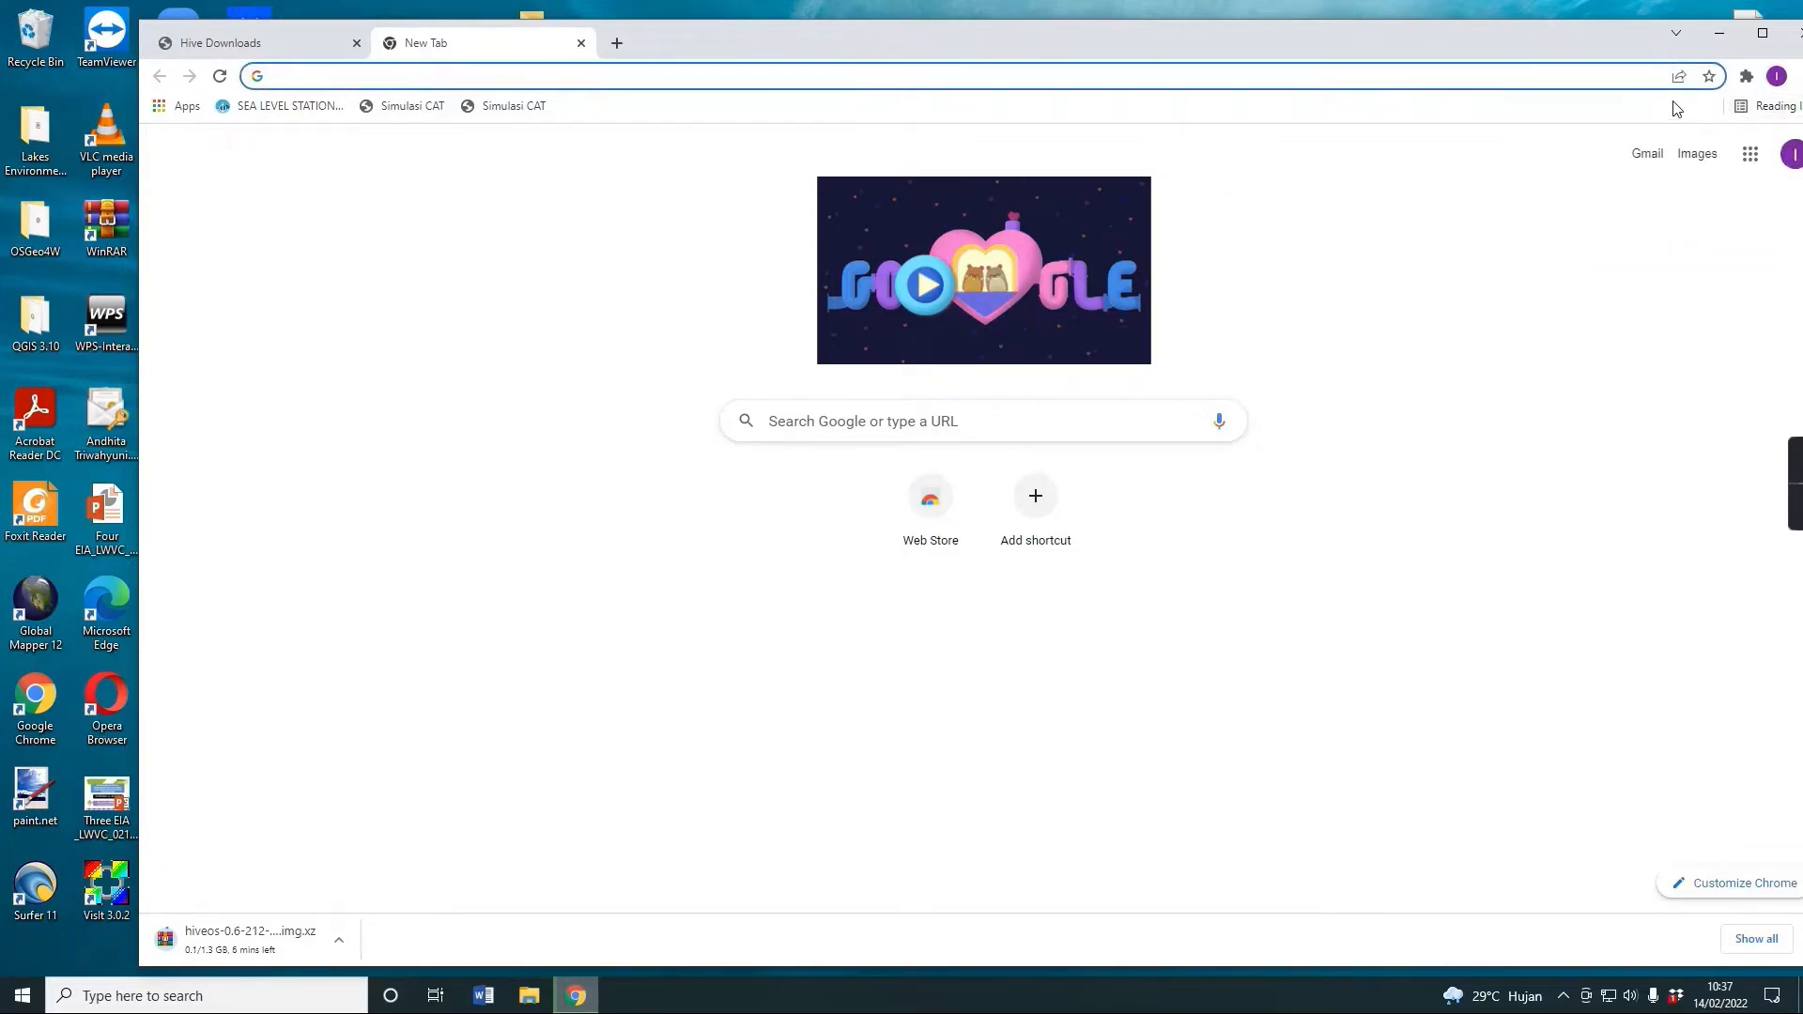
click(1743, 80)
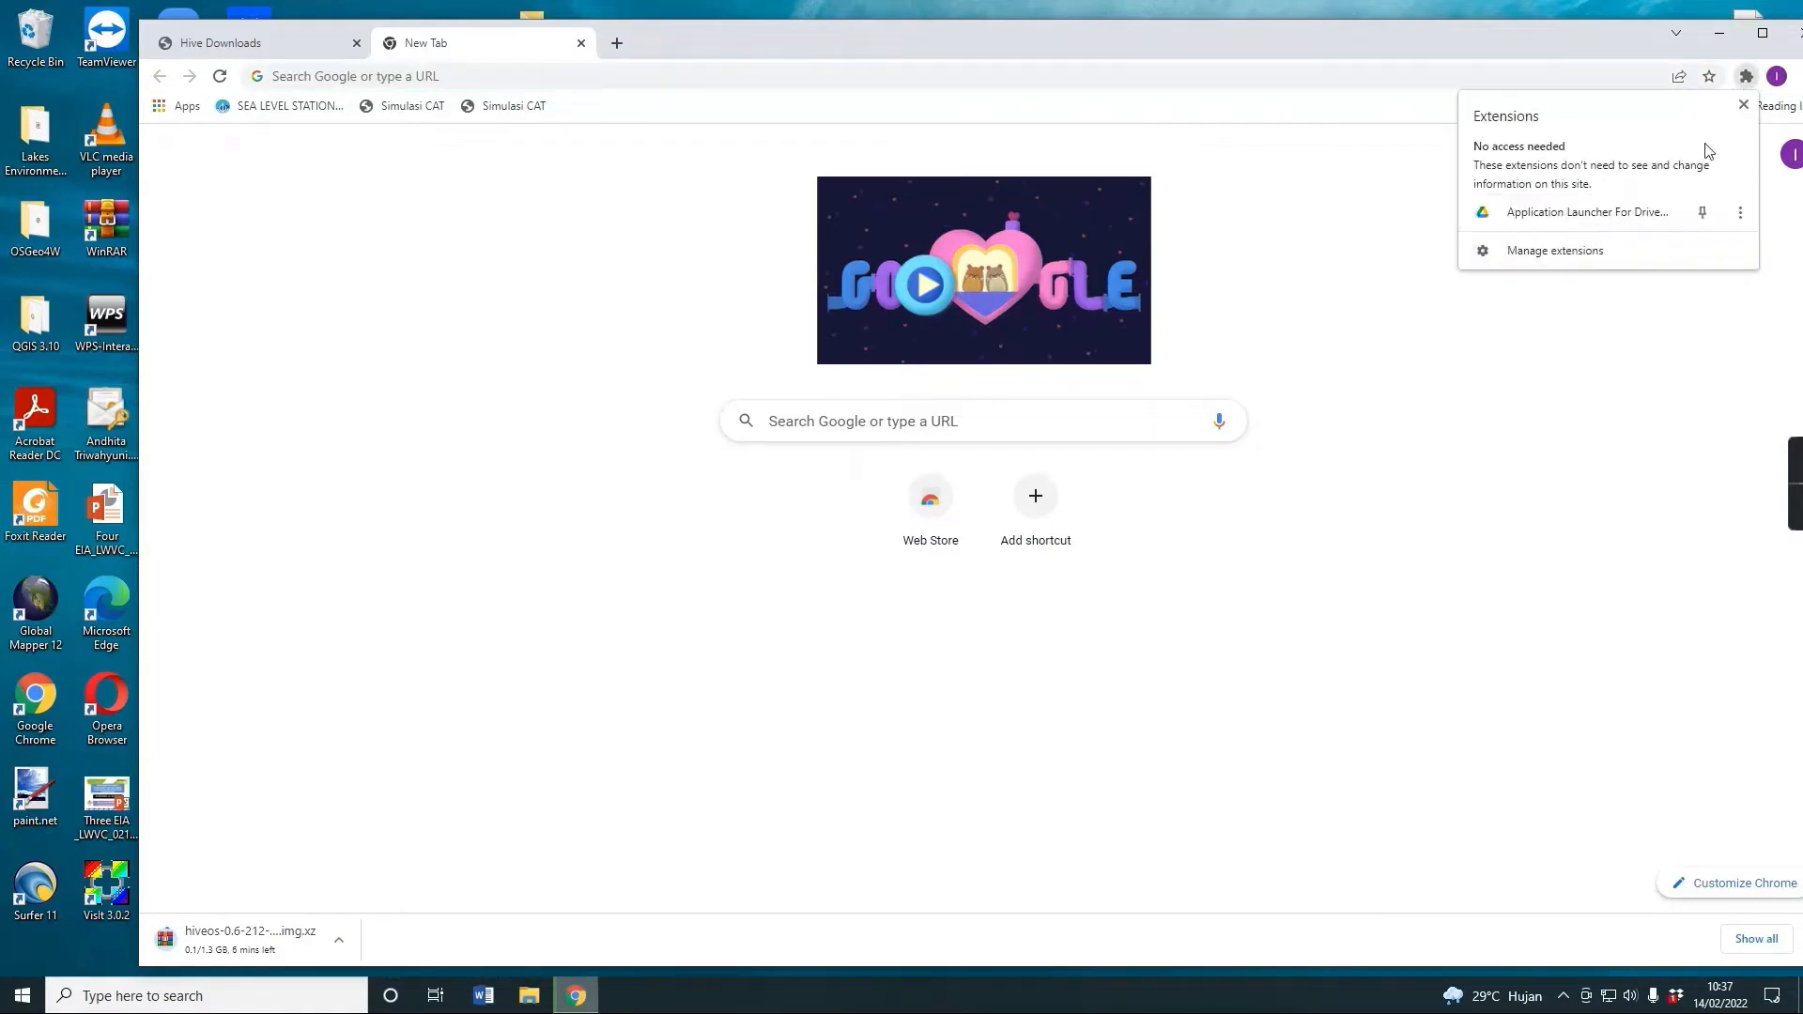
click(1742, 115)
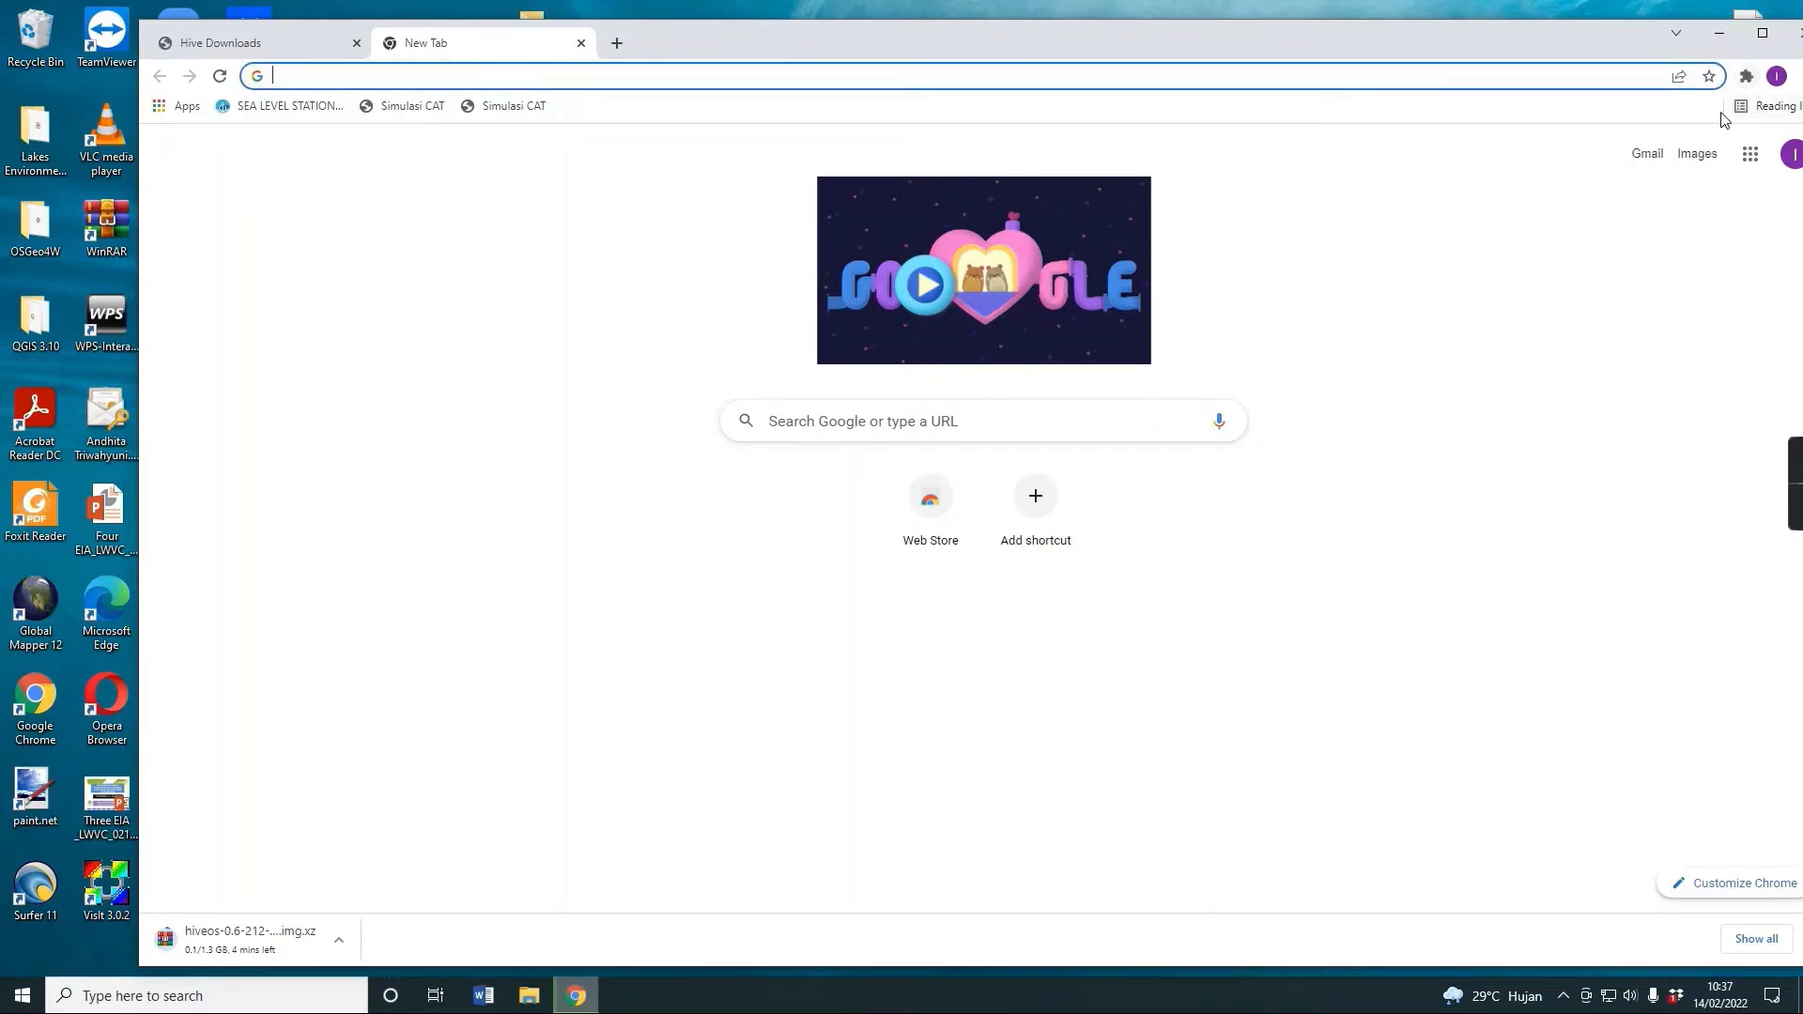
- Maximize Chrome and open chrome://downloads to see the 1.3 GB hiveos image download
drag(1566, 35, 1489, 19)
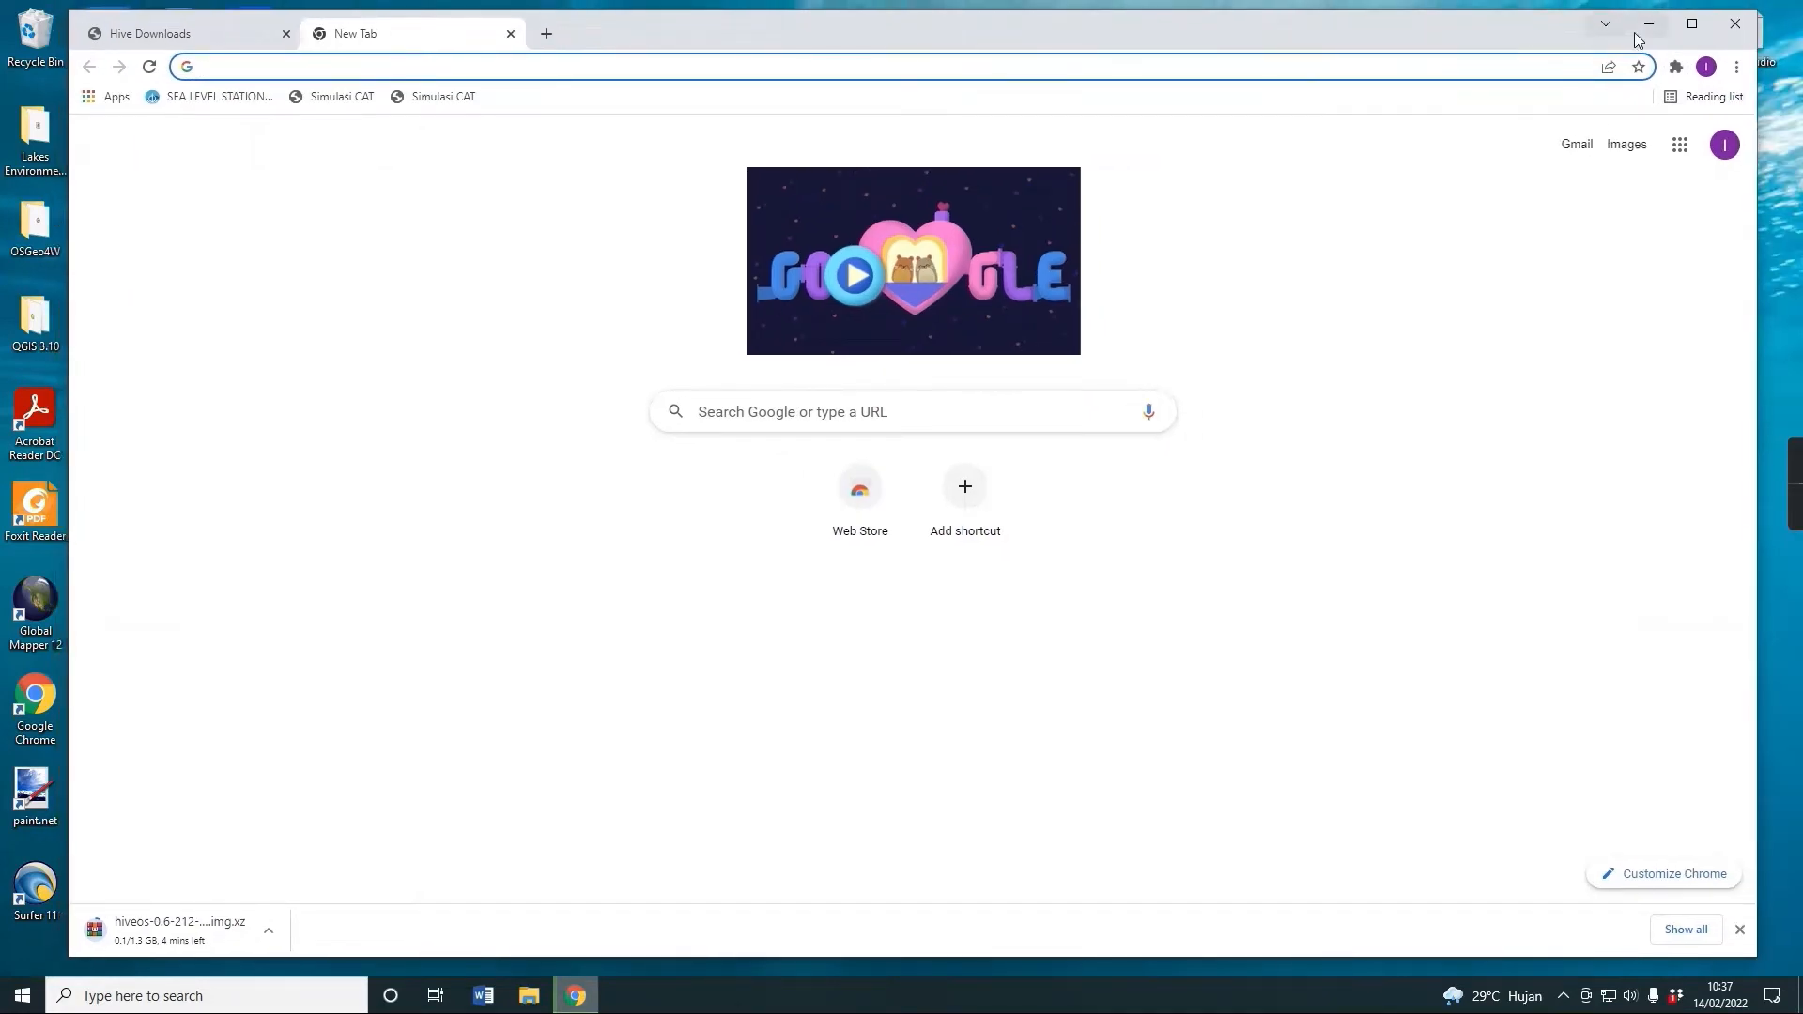
click(1693, 24)
click(1782, 49)
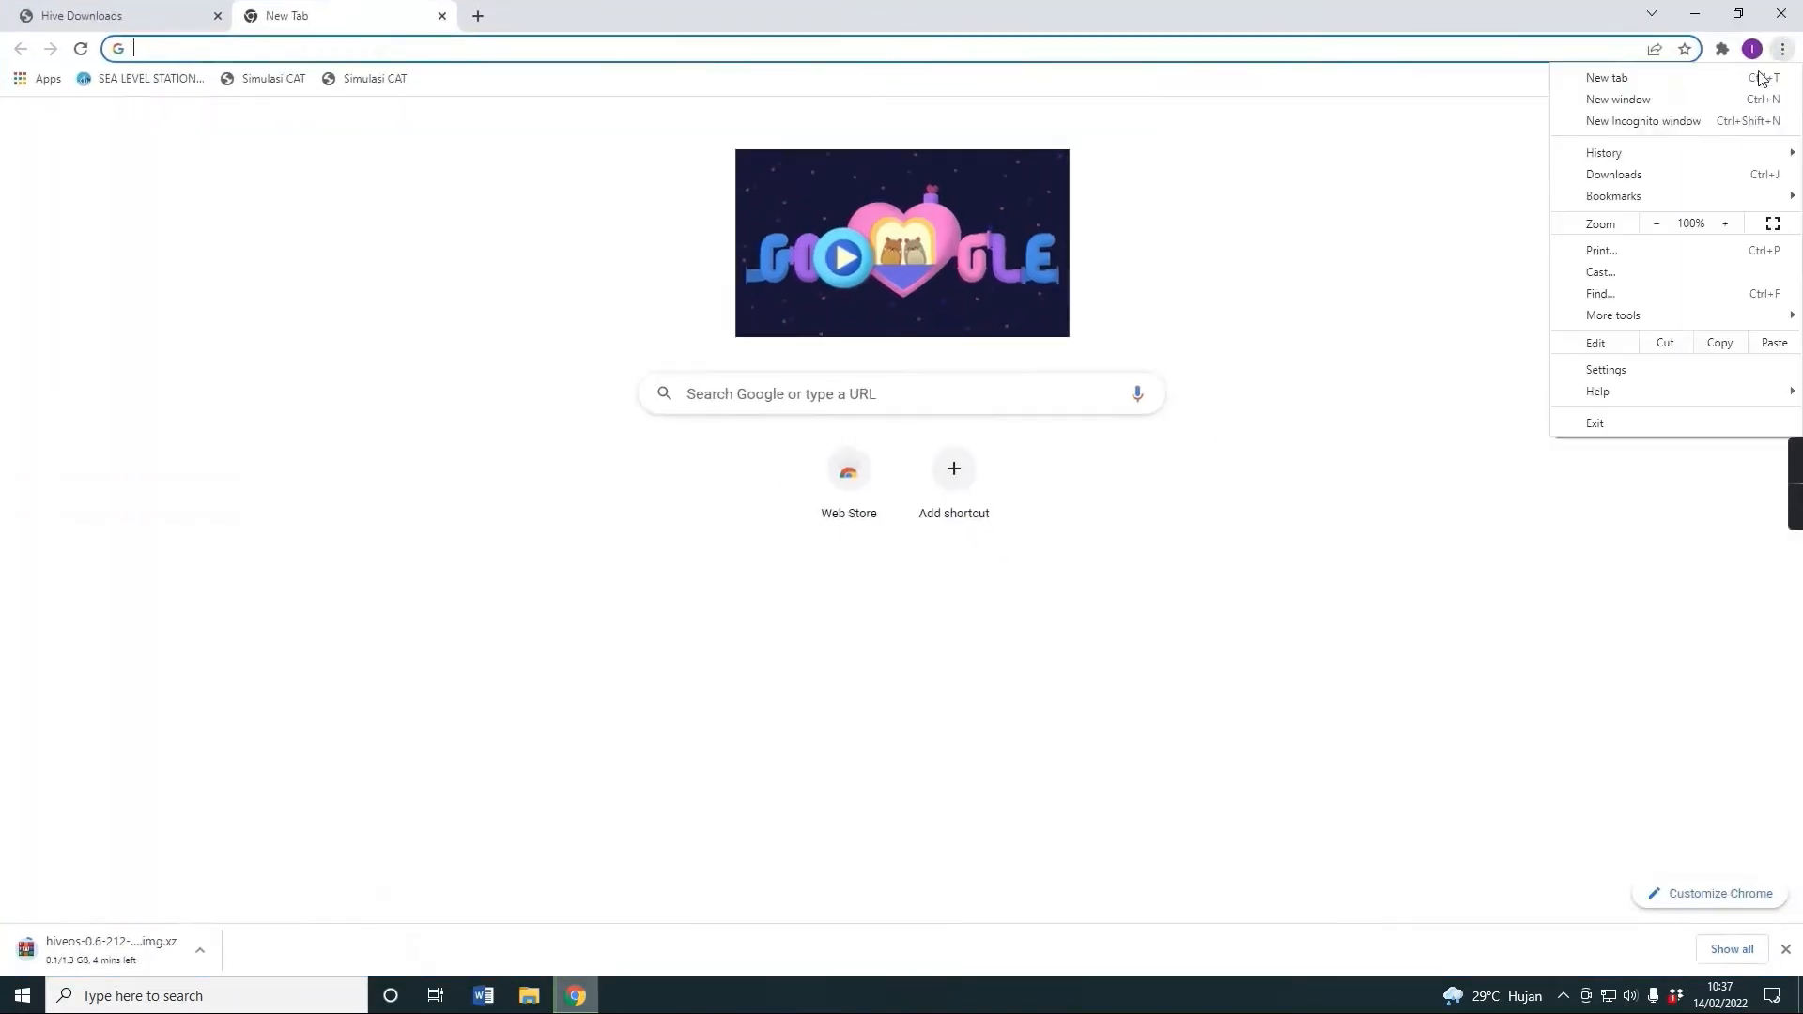
click(1685, 174)
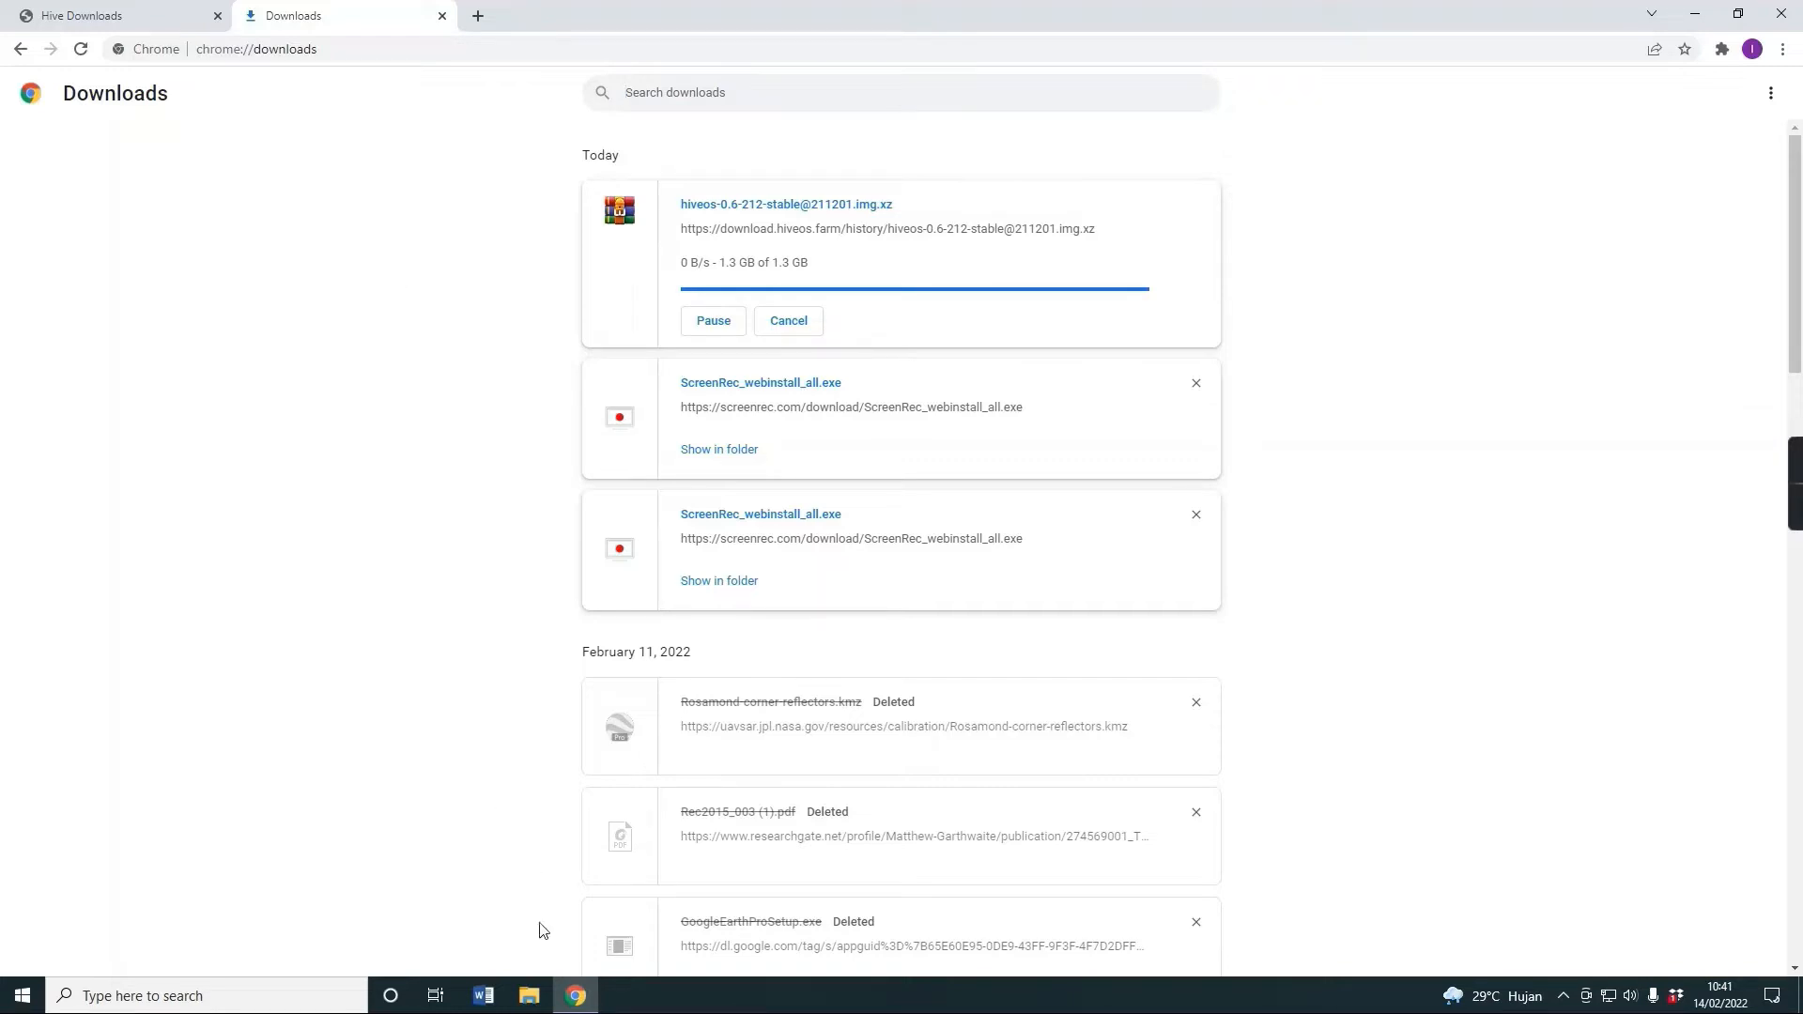
click(528, 996)
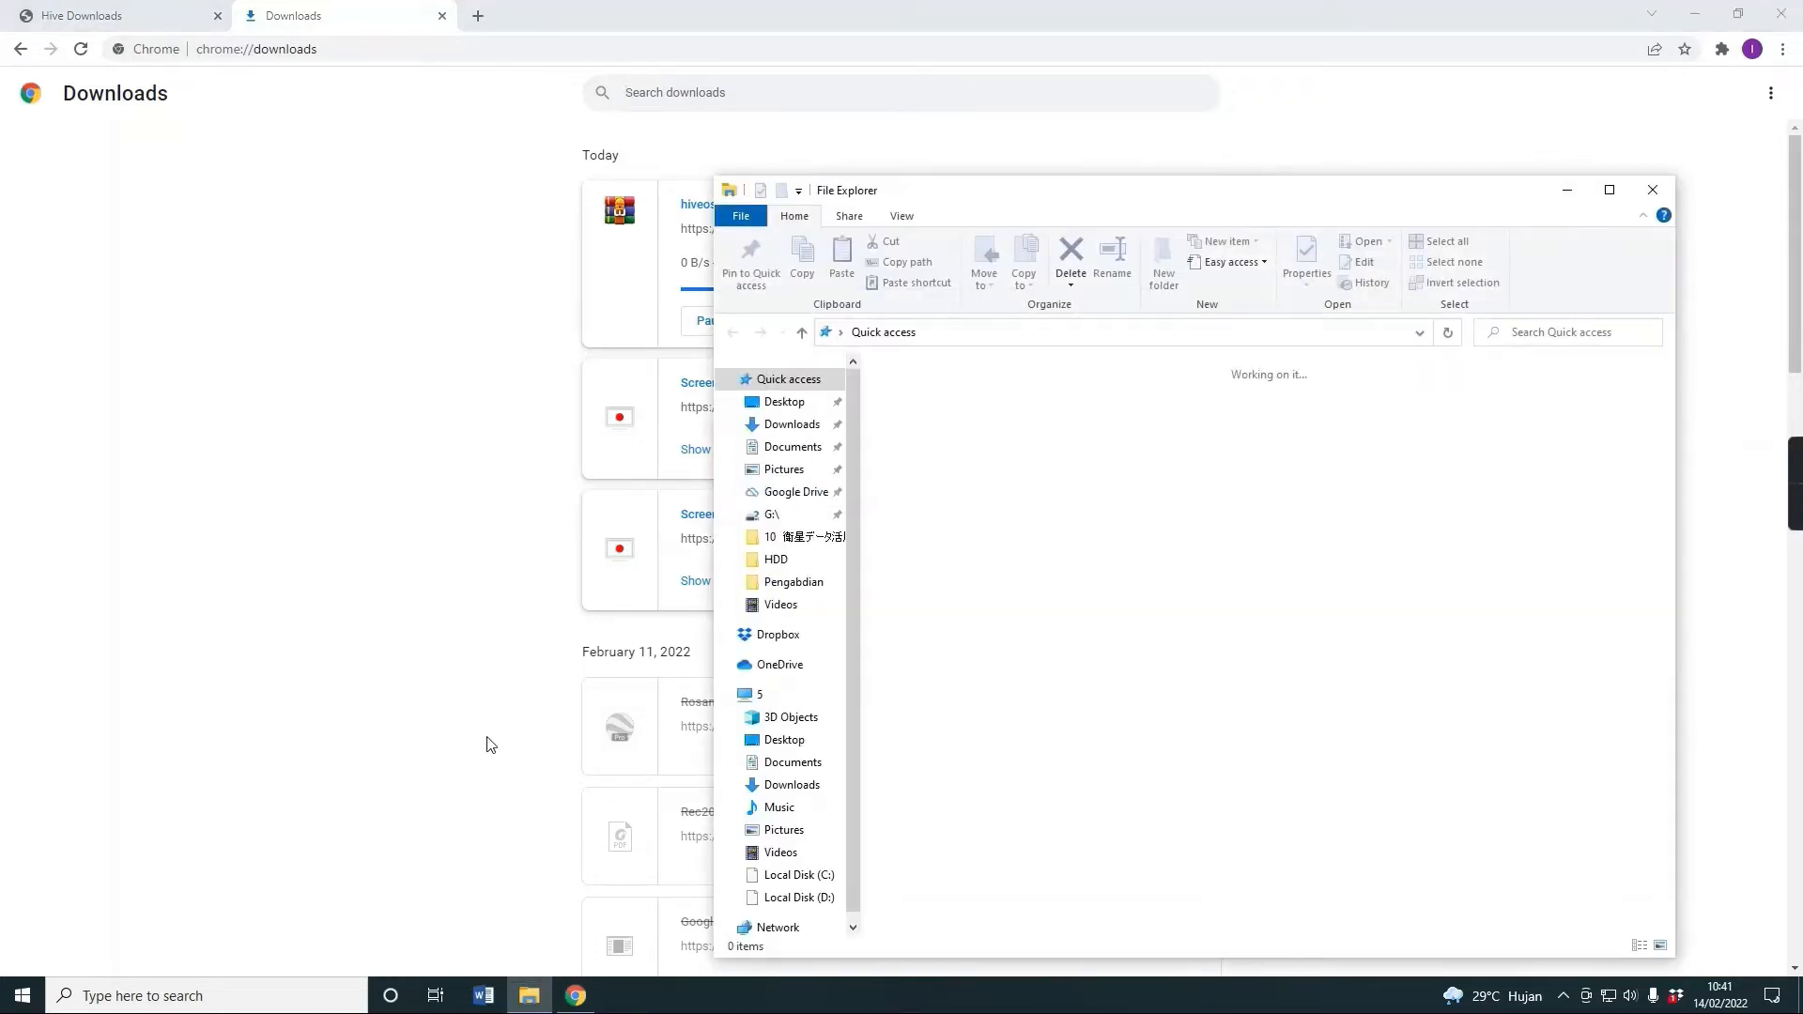
click(792, 424)
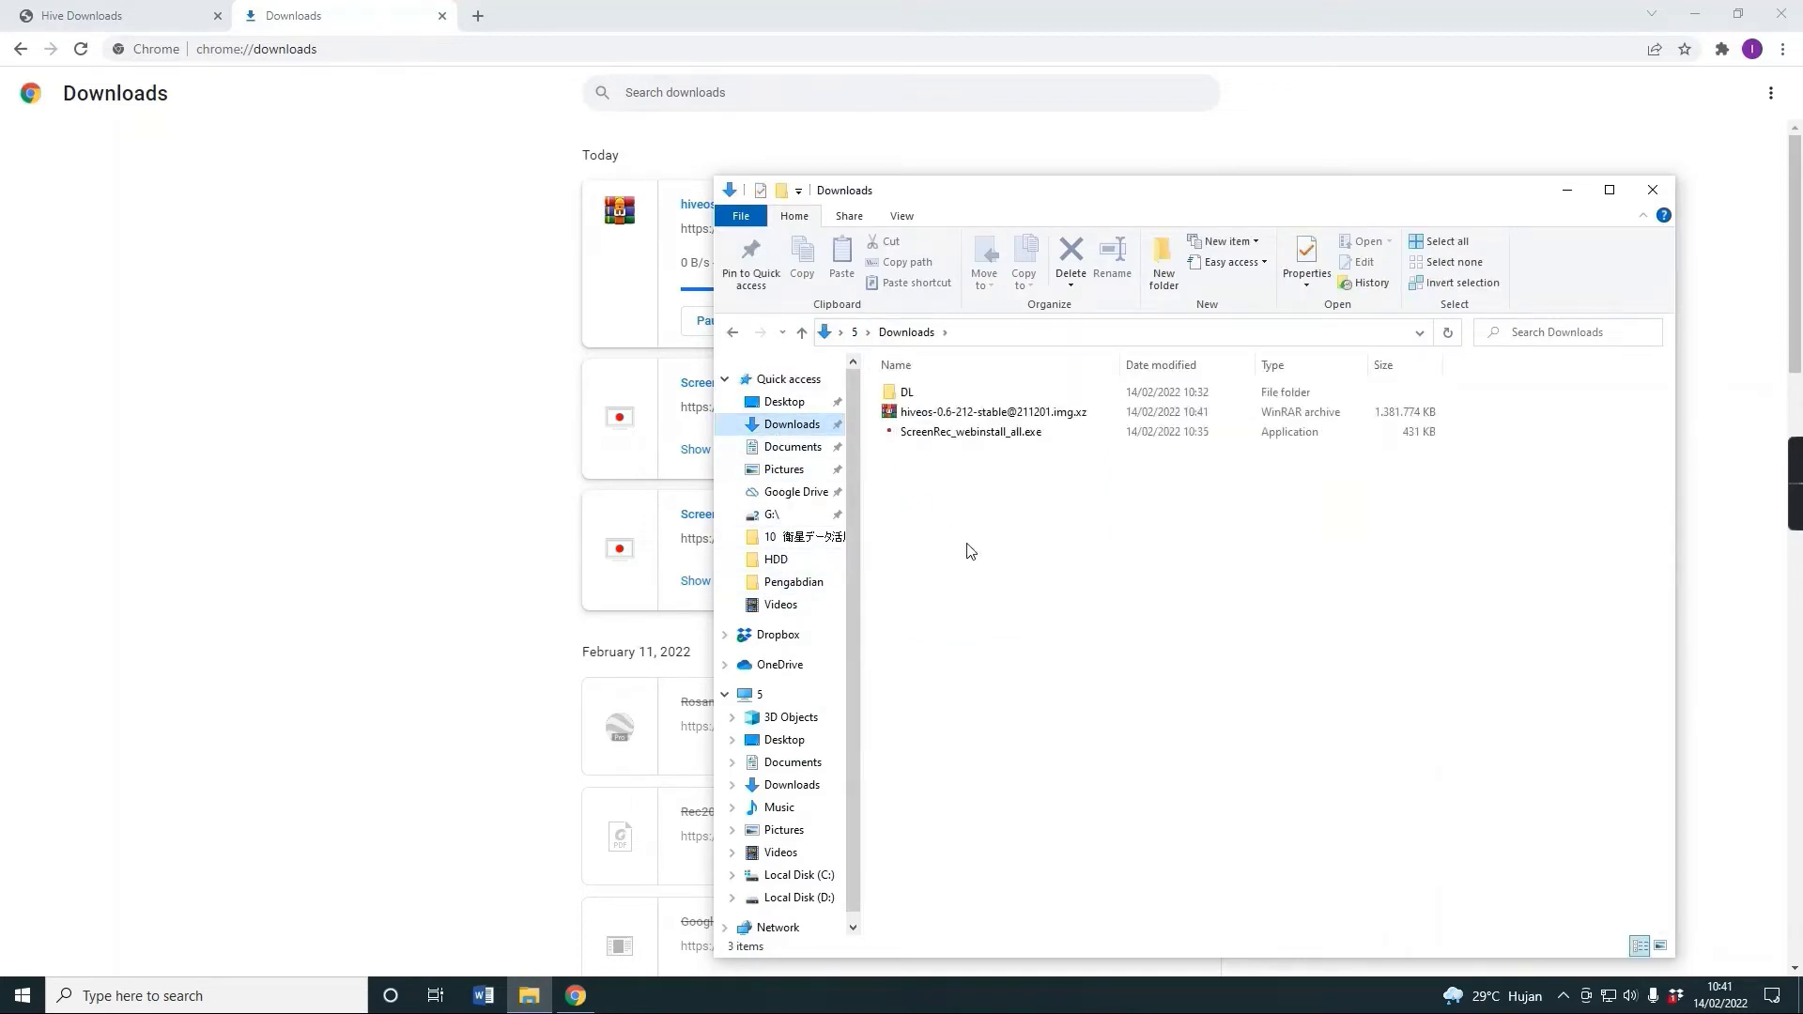
click(952, 418)
click(551, 302)
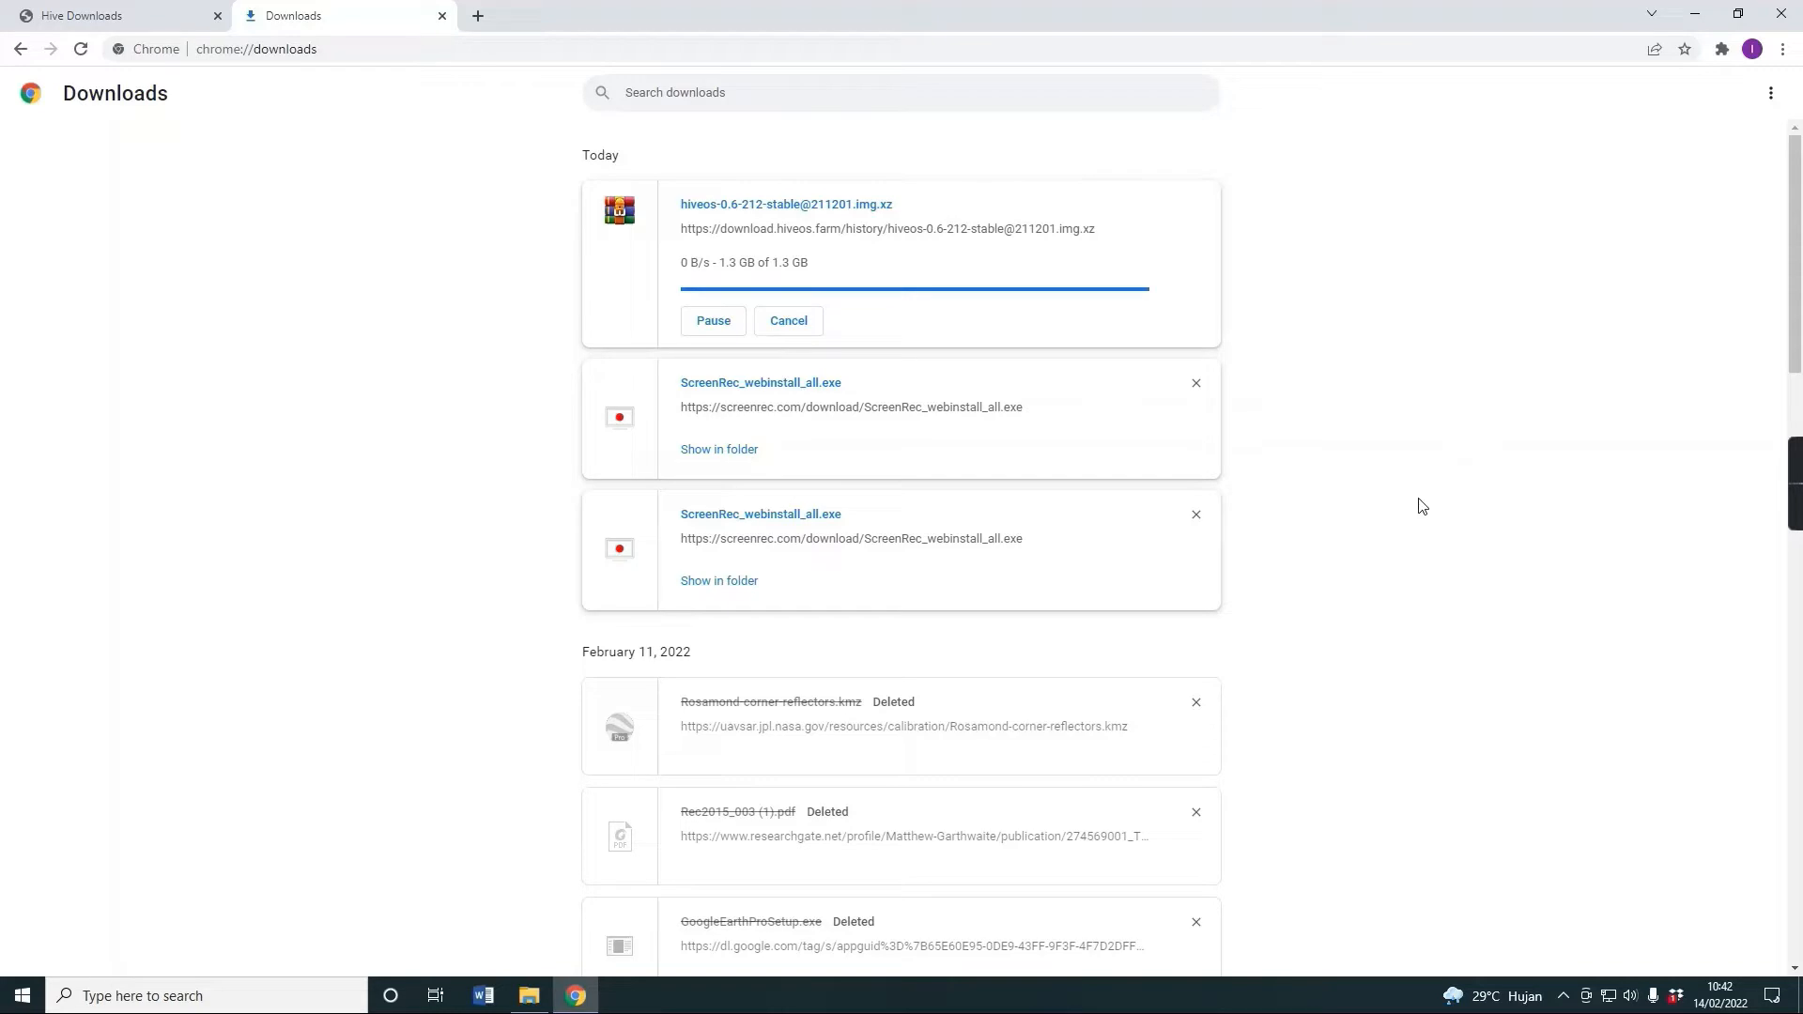
- Search 'balenaetcher' in a new tab and open the balena.io/etcher page
click(478, 16)
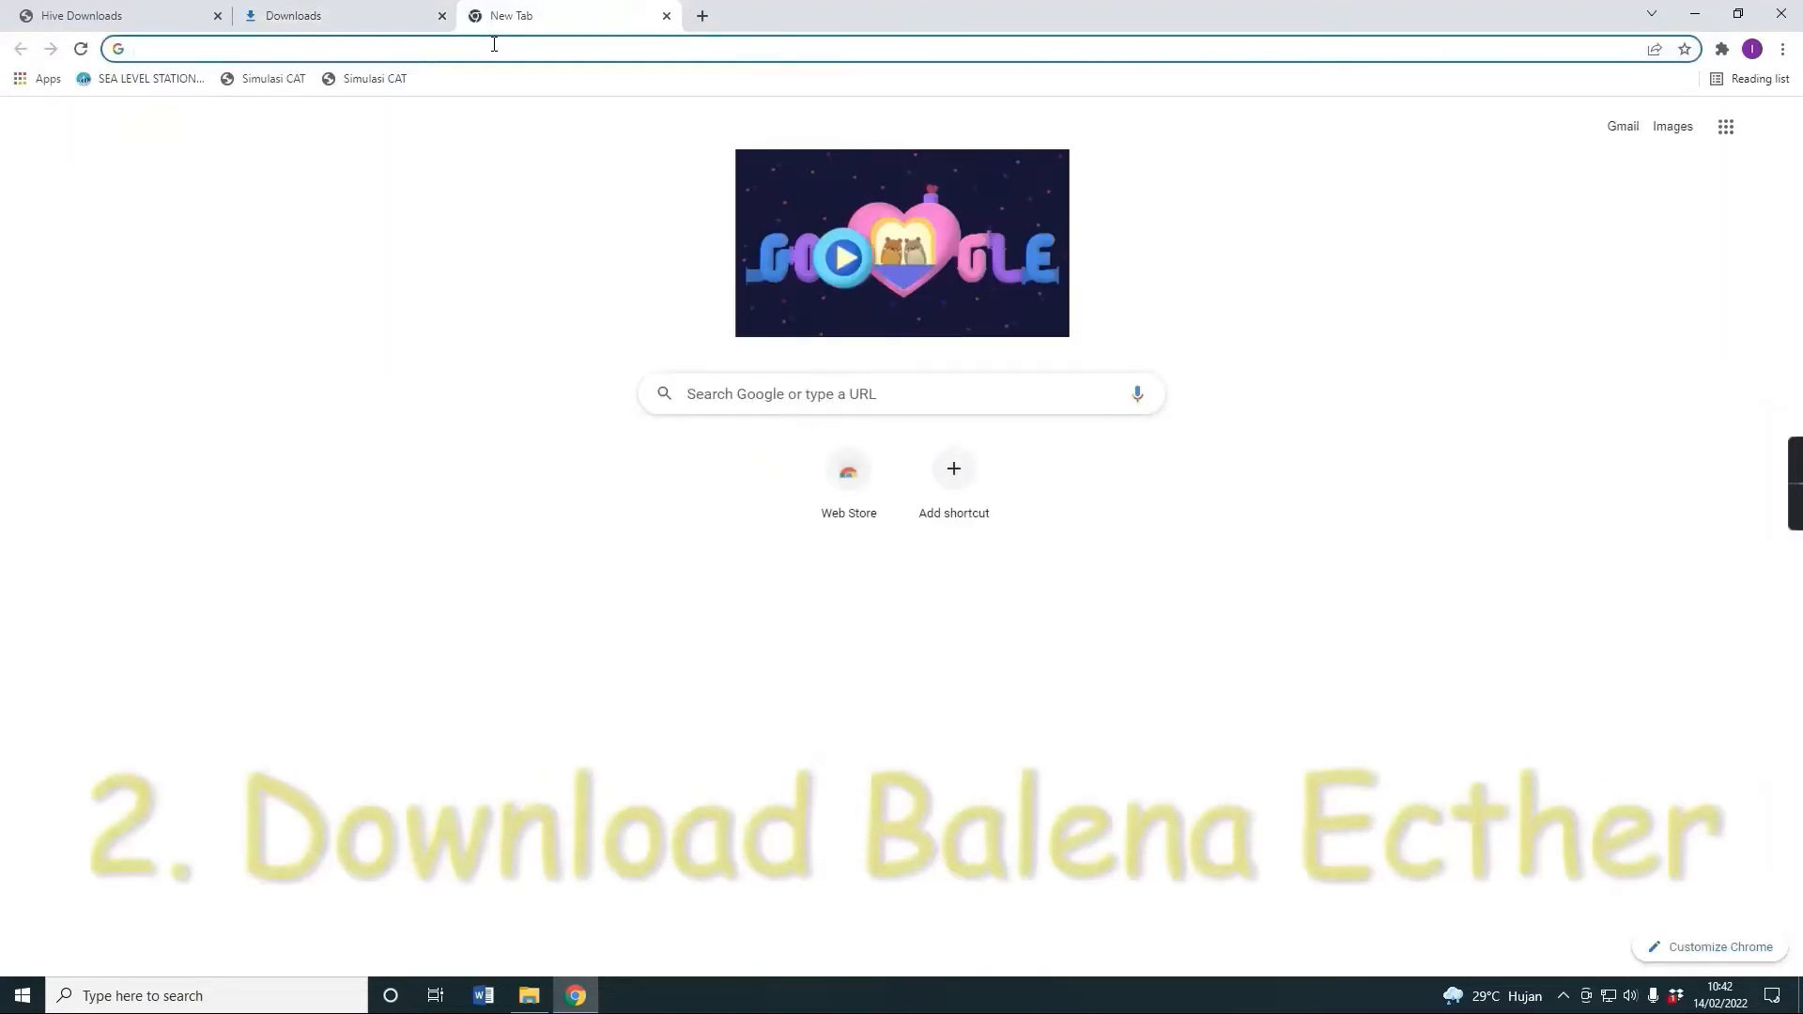
text(bale)
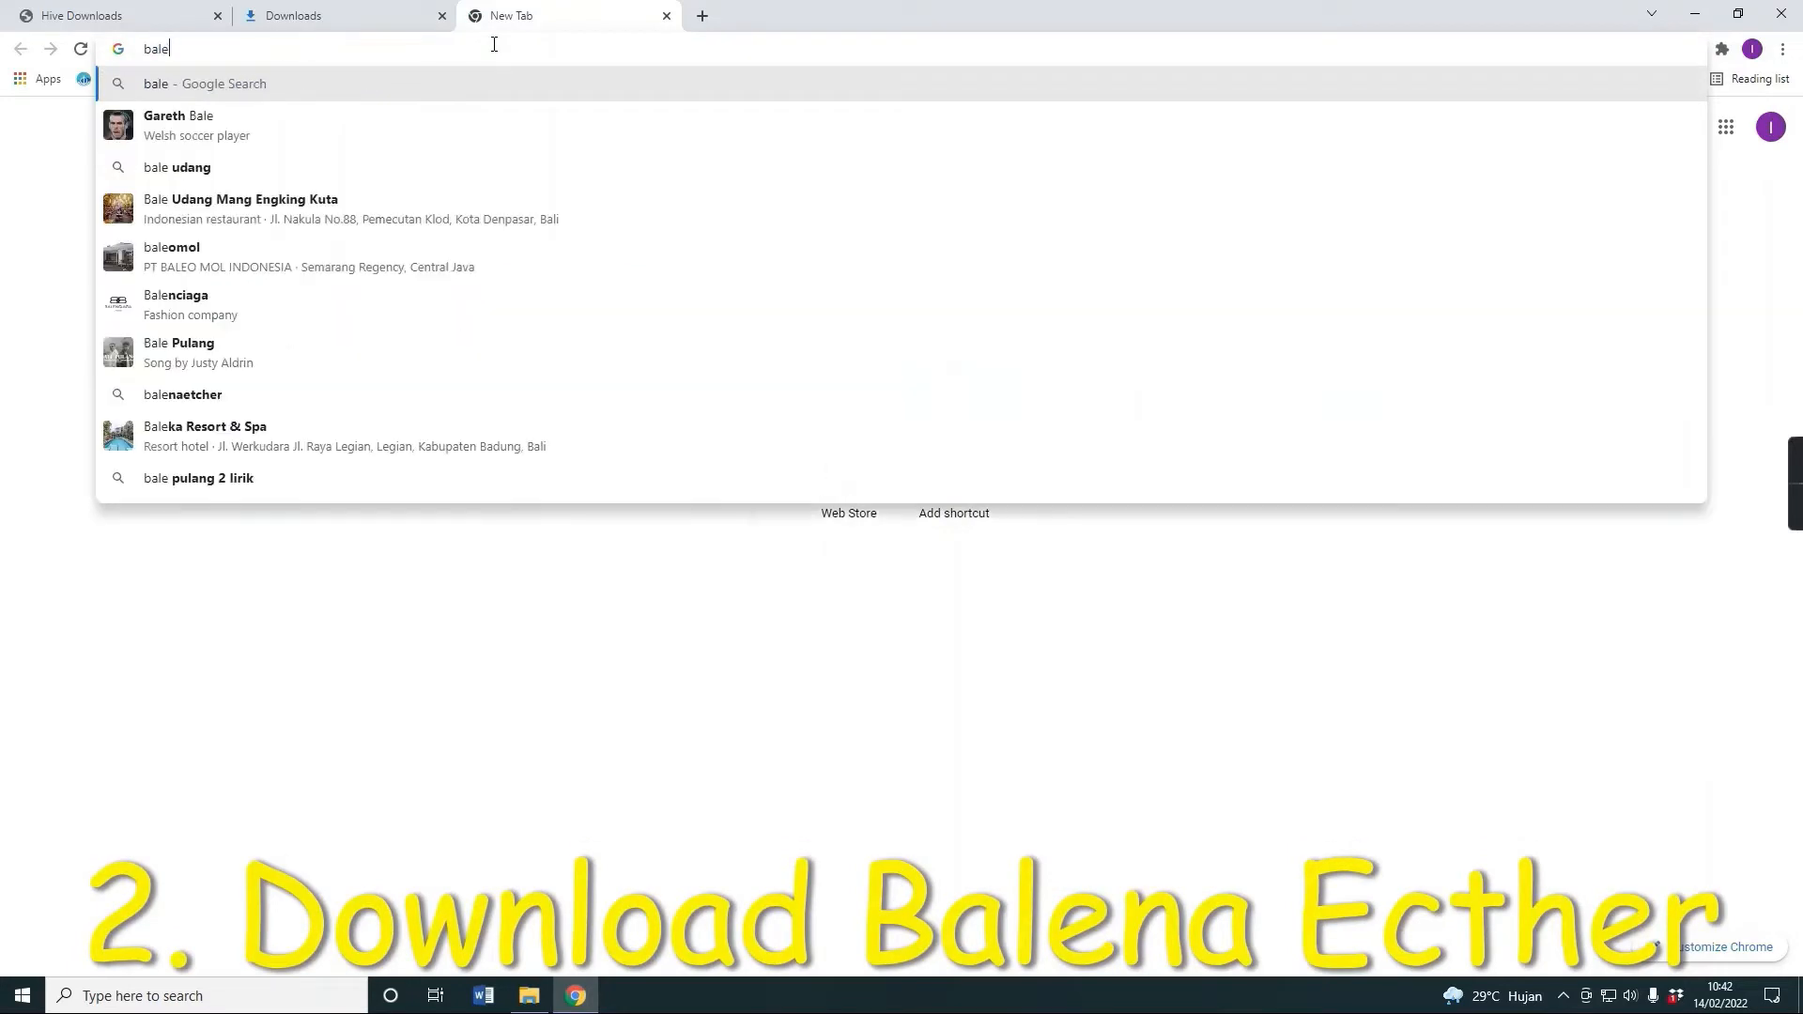
text(na)
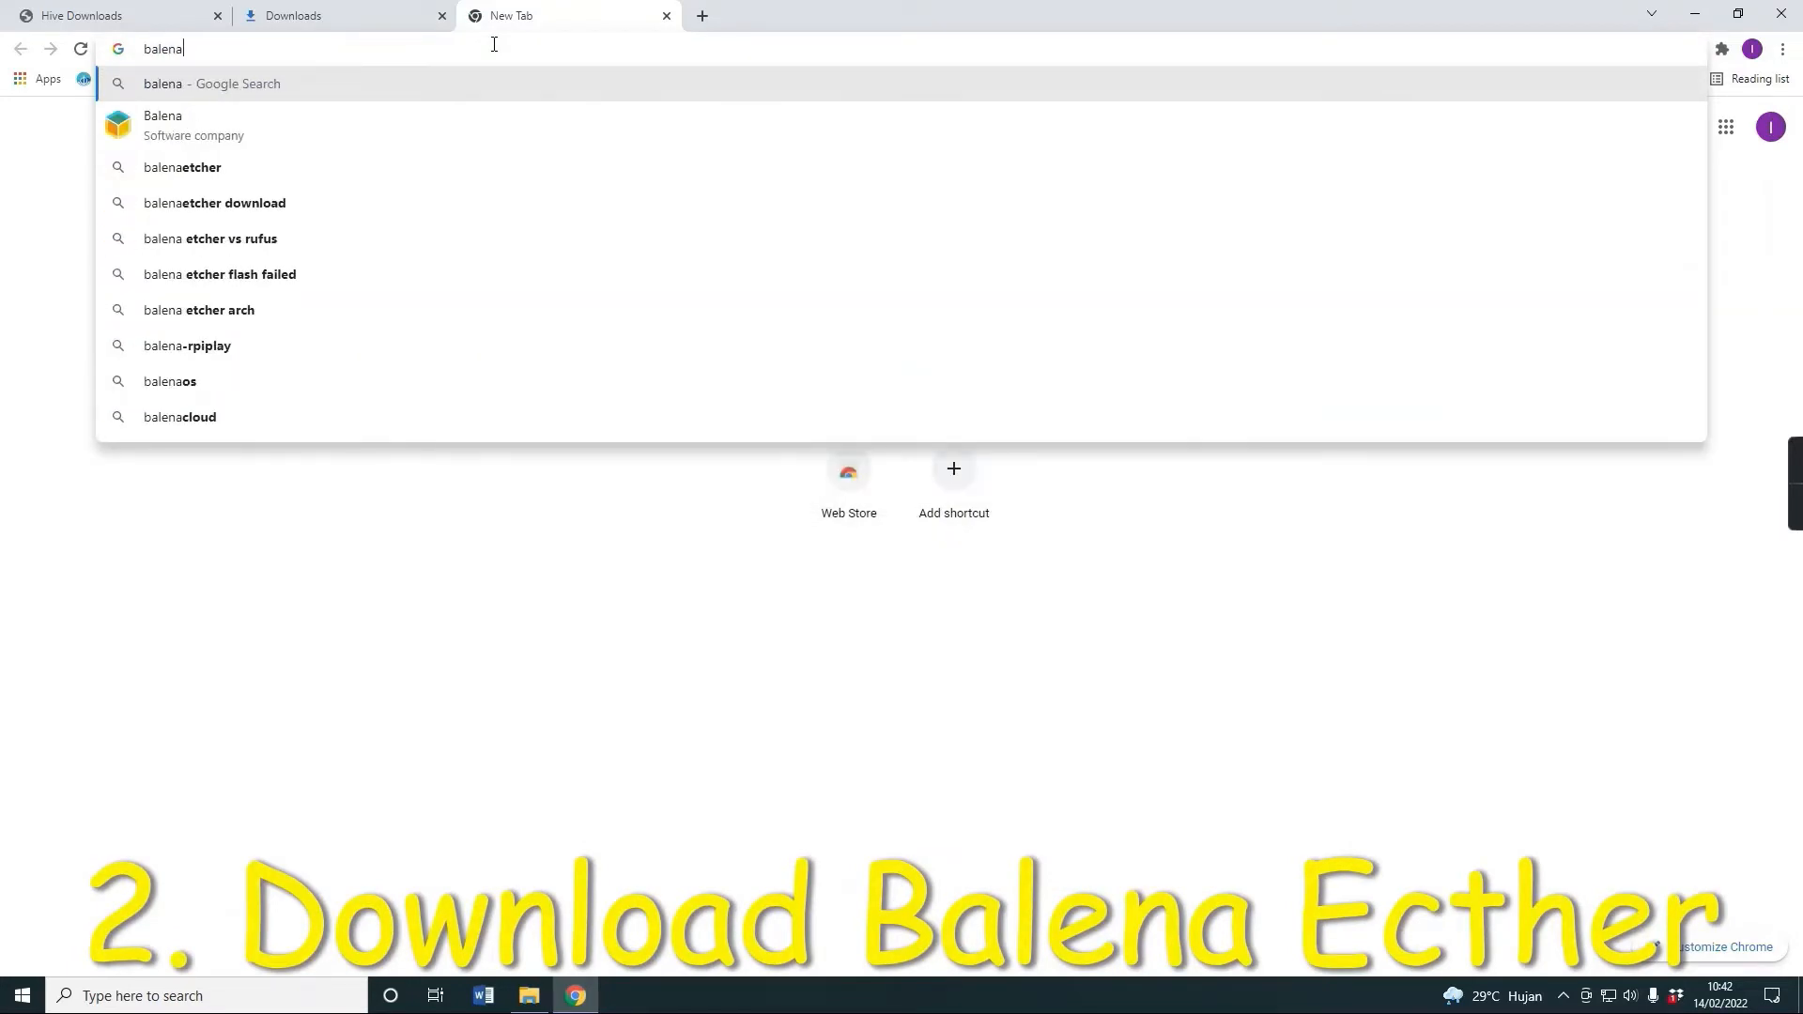
key(Down)
key(Down)
key(Return)
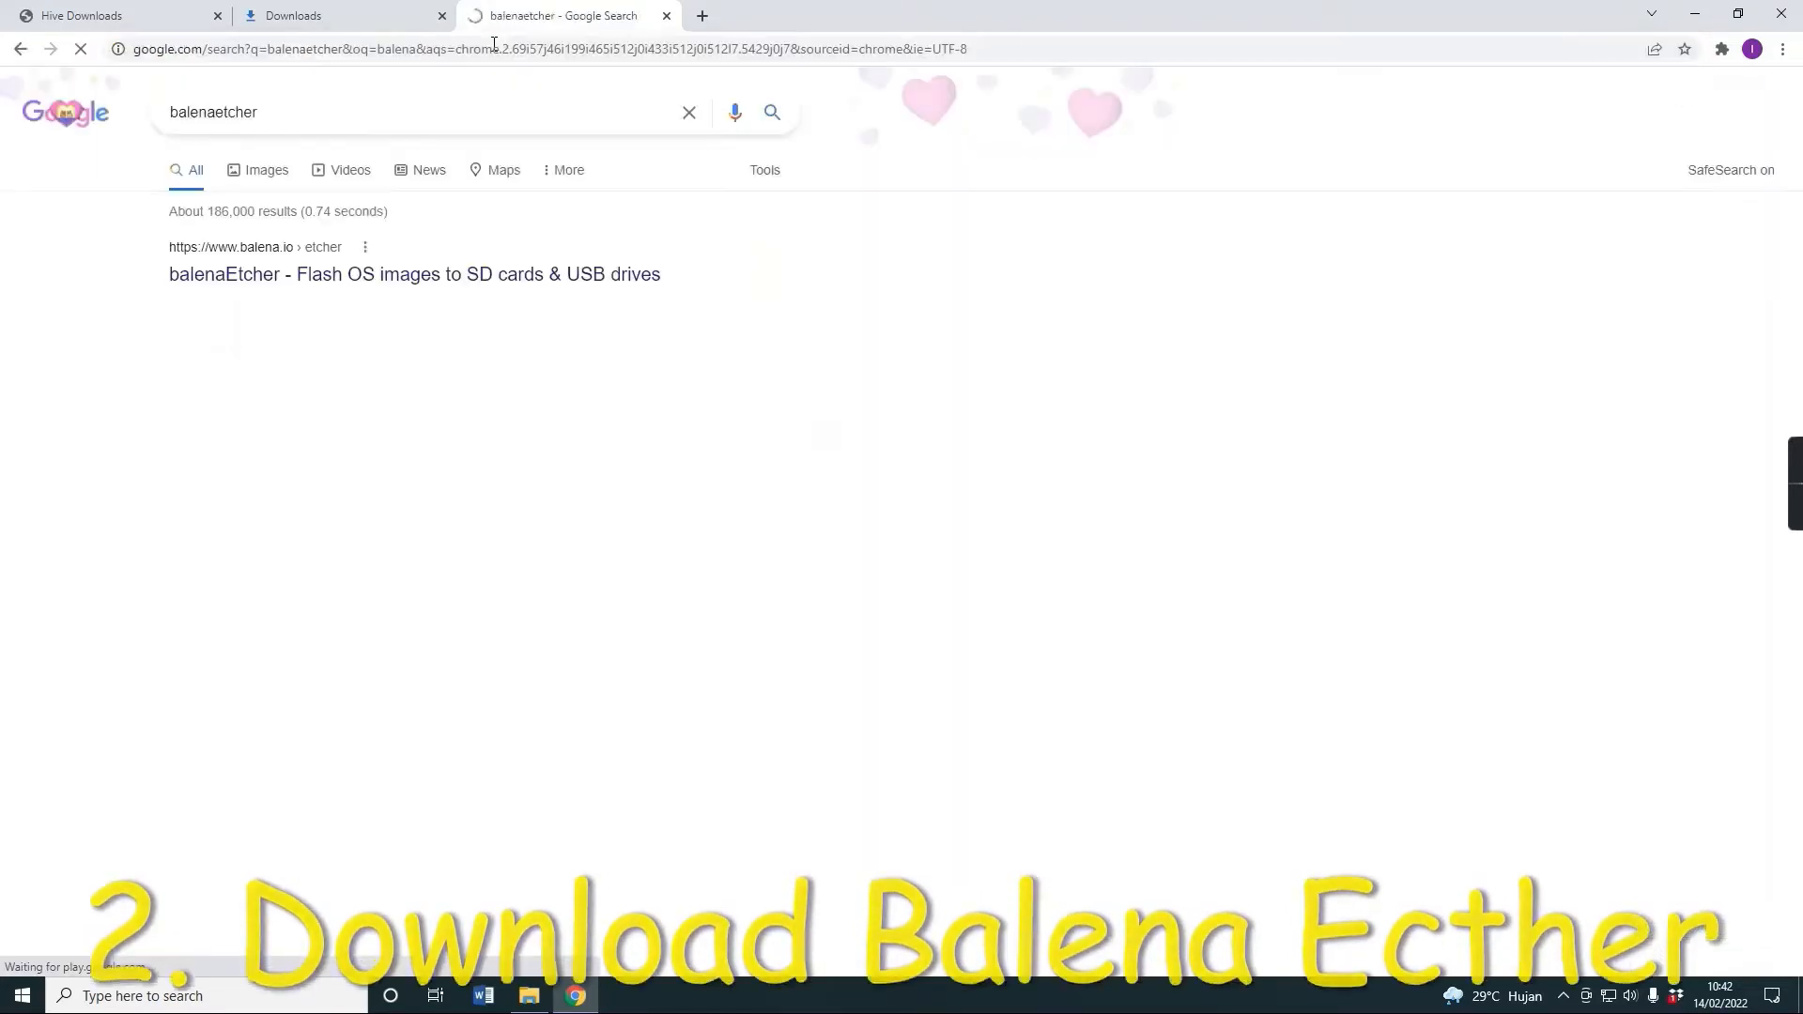
click(379, 282)
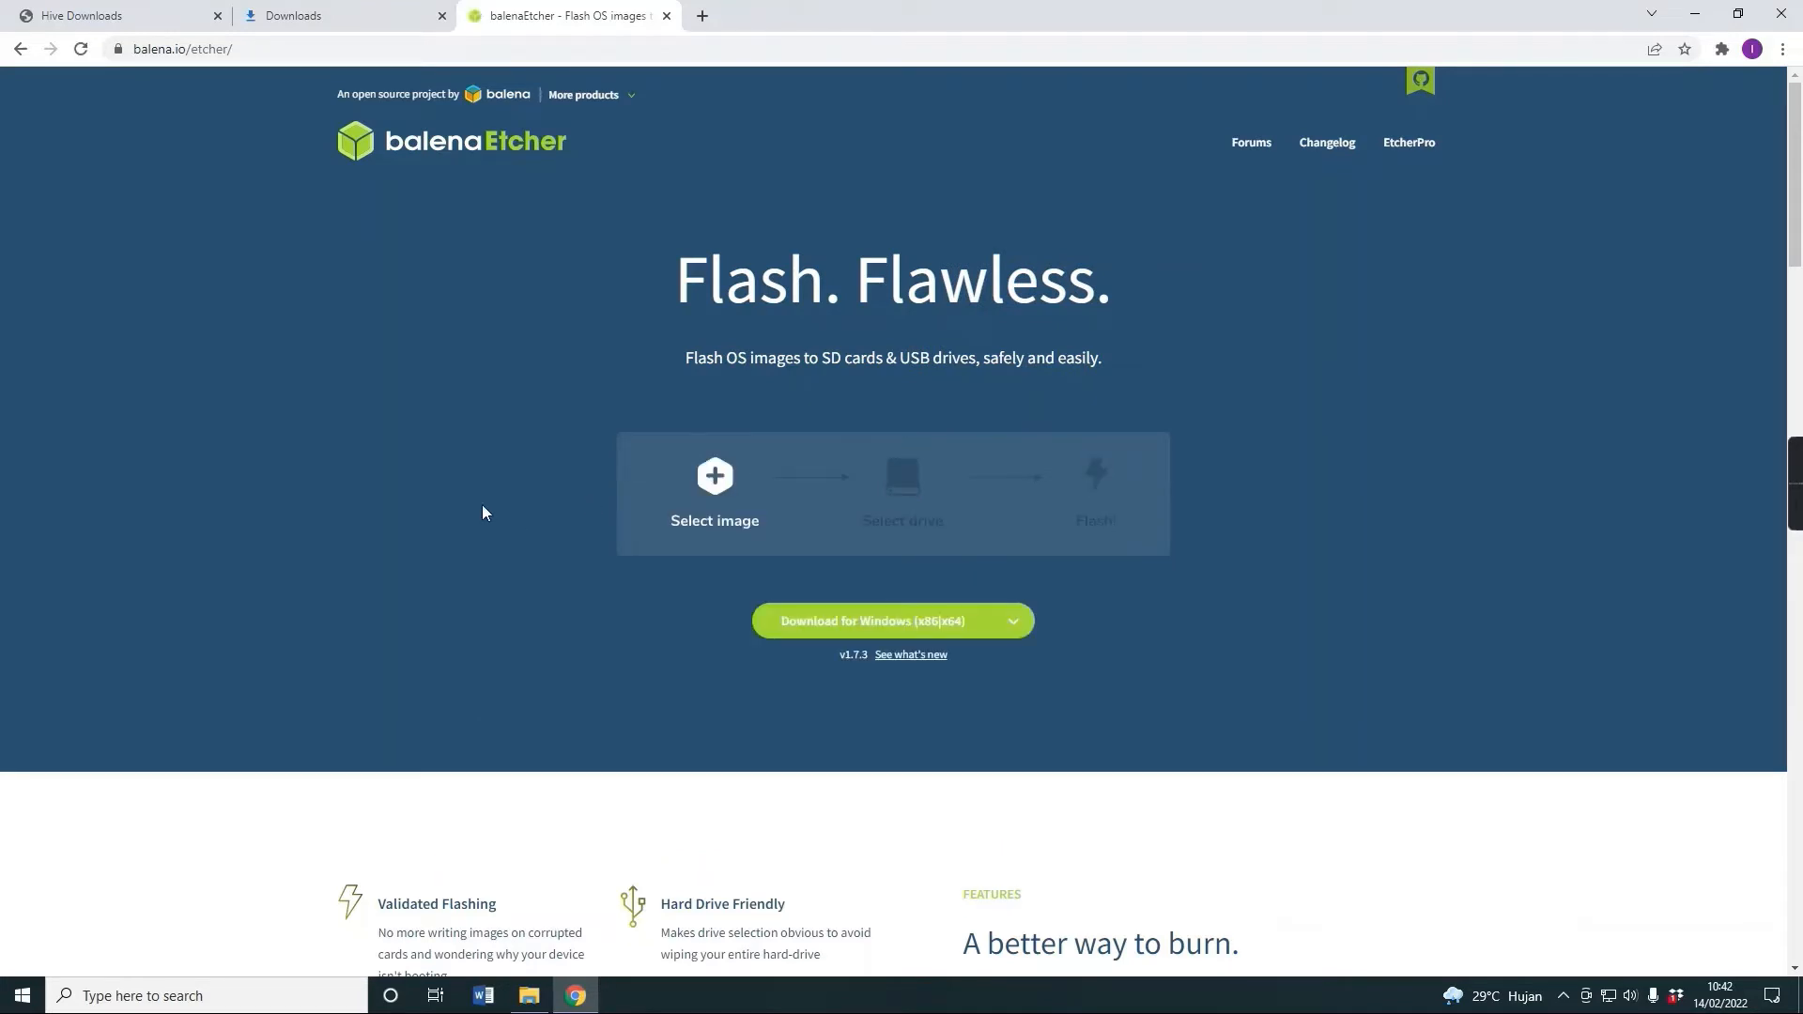
- Download the balenaEtcher 1.7.3 Windows (x86|x64) installer and watch its progress in Downloads
click(871, 624)
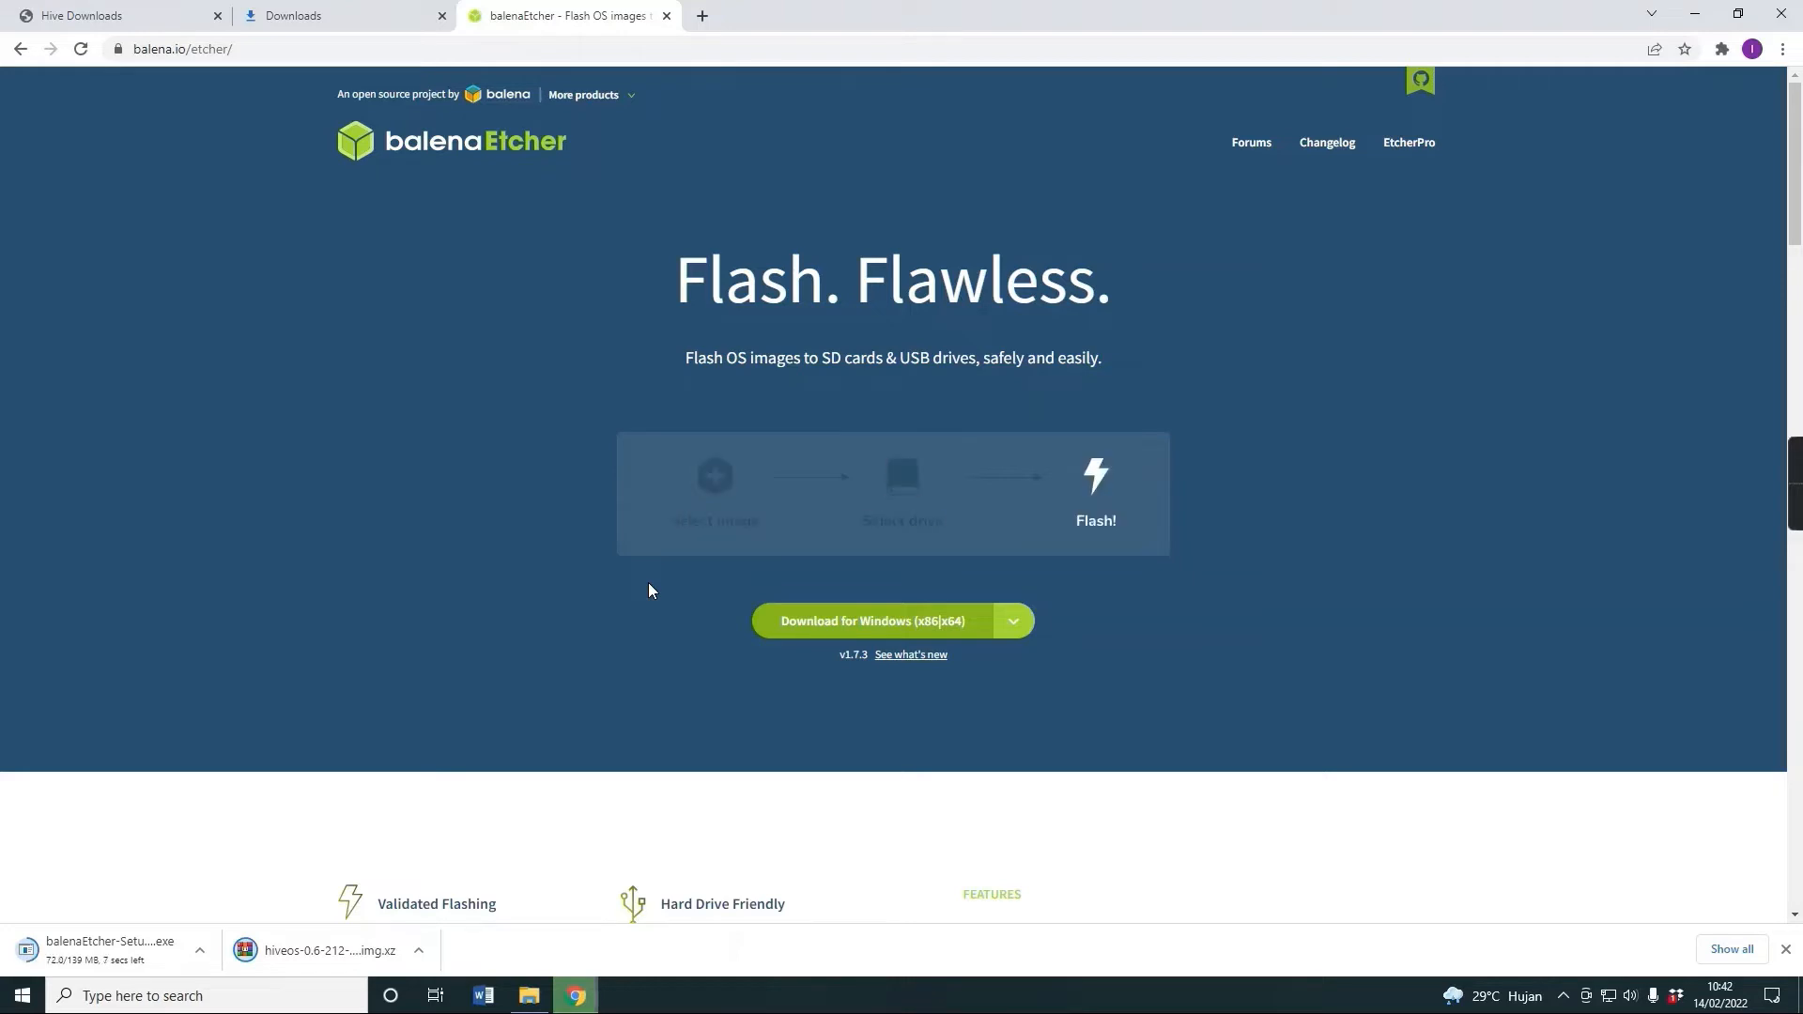
click(344, 13)
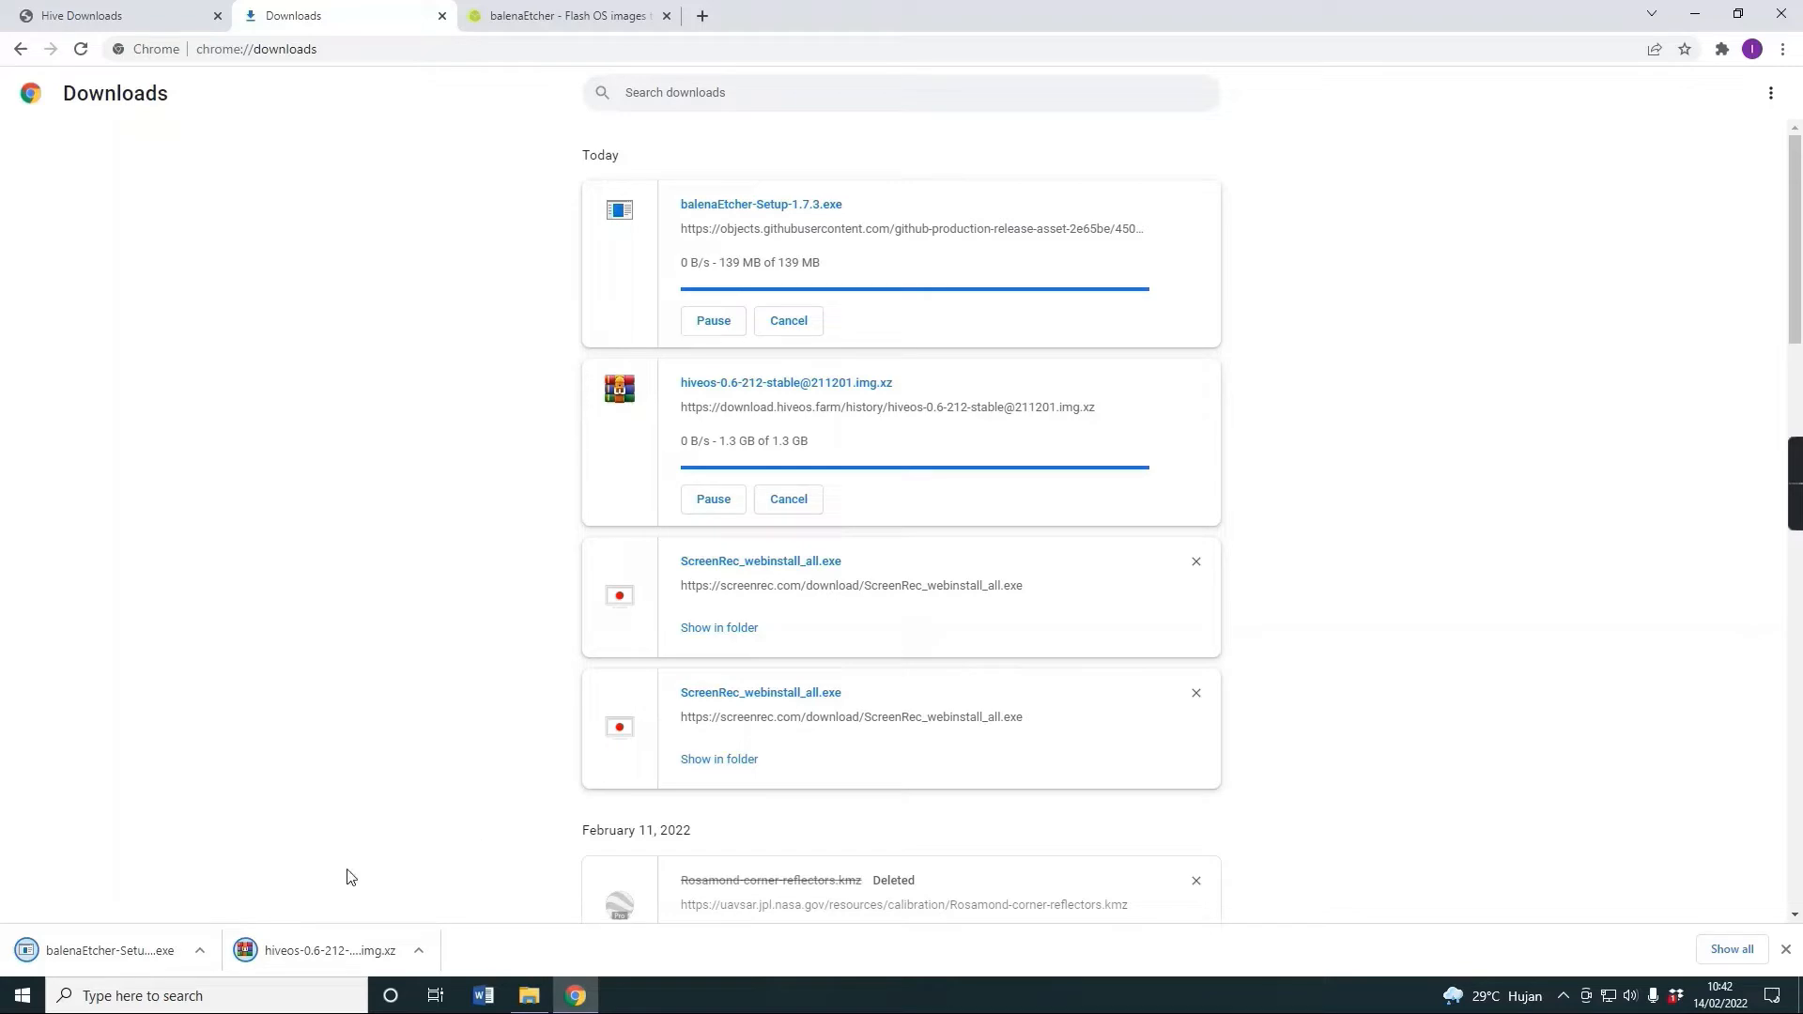
- Refresh the Downloads folder so balenaEtcher-Setup-1.7.3.exe shows up
click(529, 995)
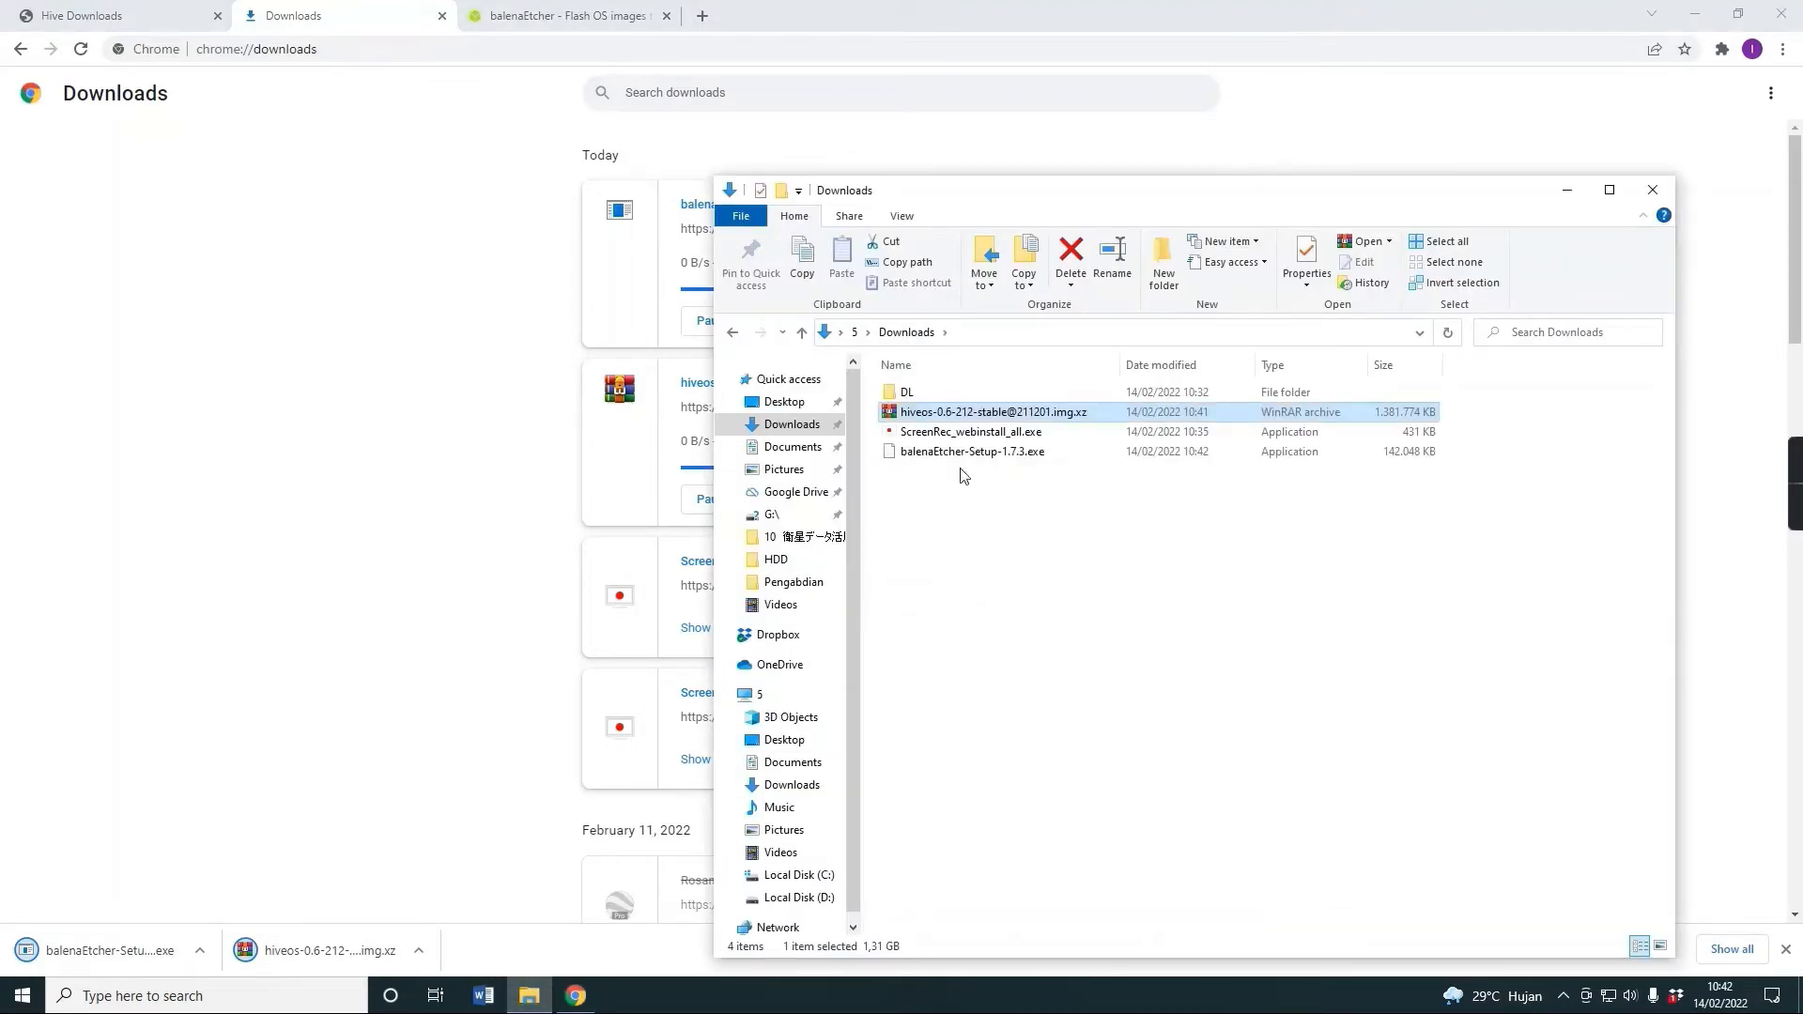
click(958, 493)
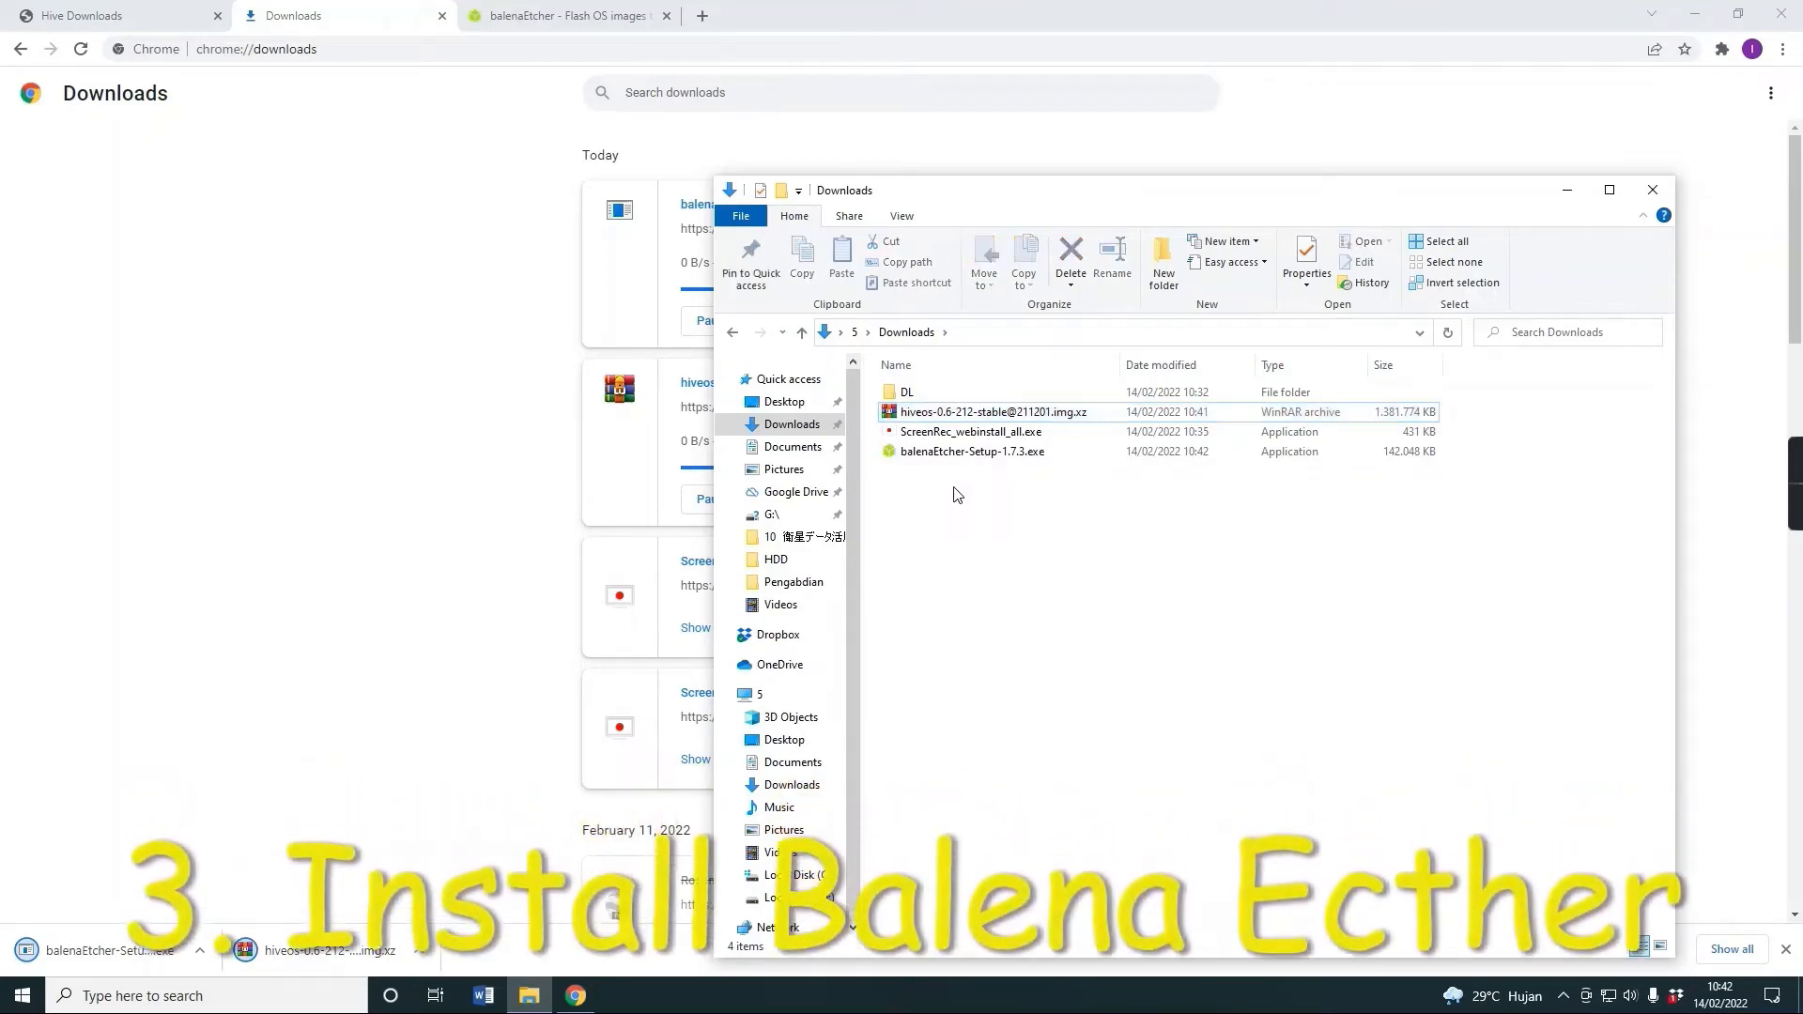
right_click(954, 487)
click(981, 564)
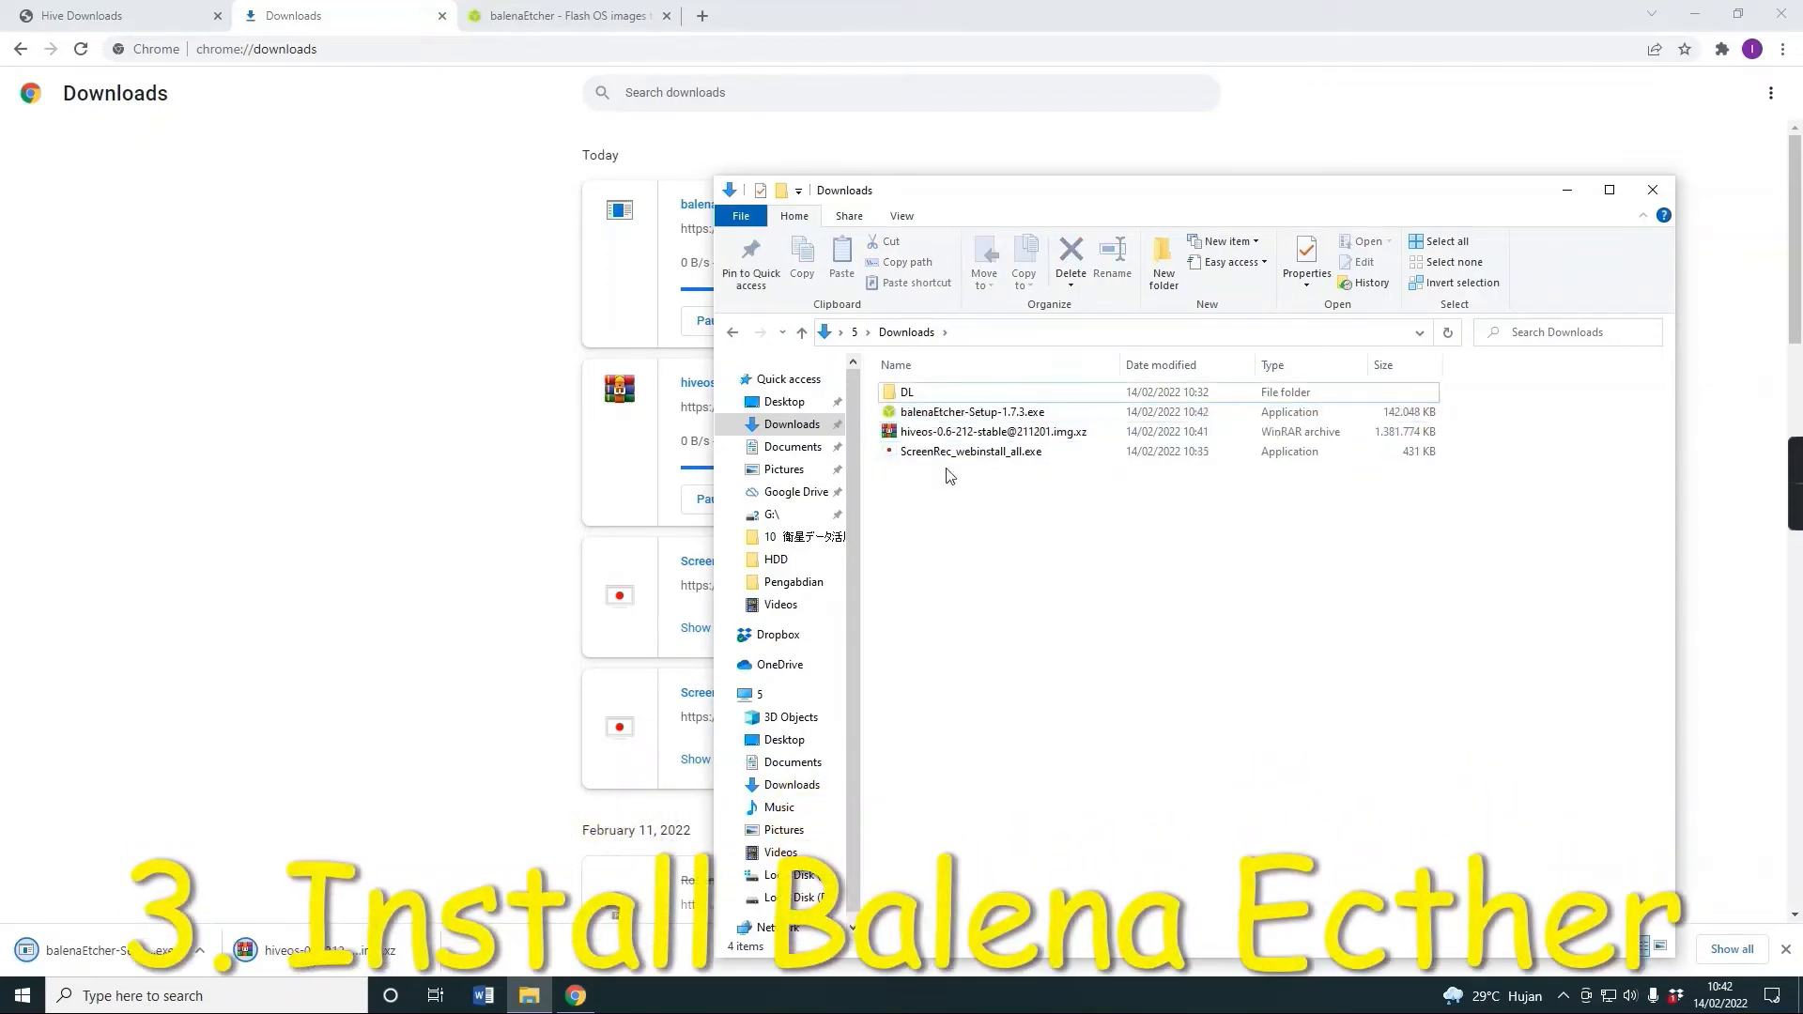
- Run balenaEtcher-Setup-1.7.3.exe and accept the license agreement to install it
double_click(936, 412)
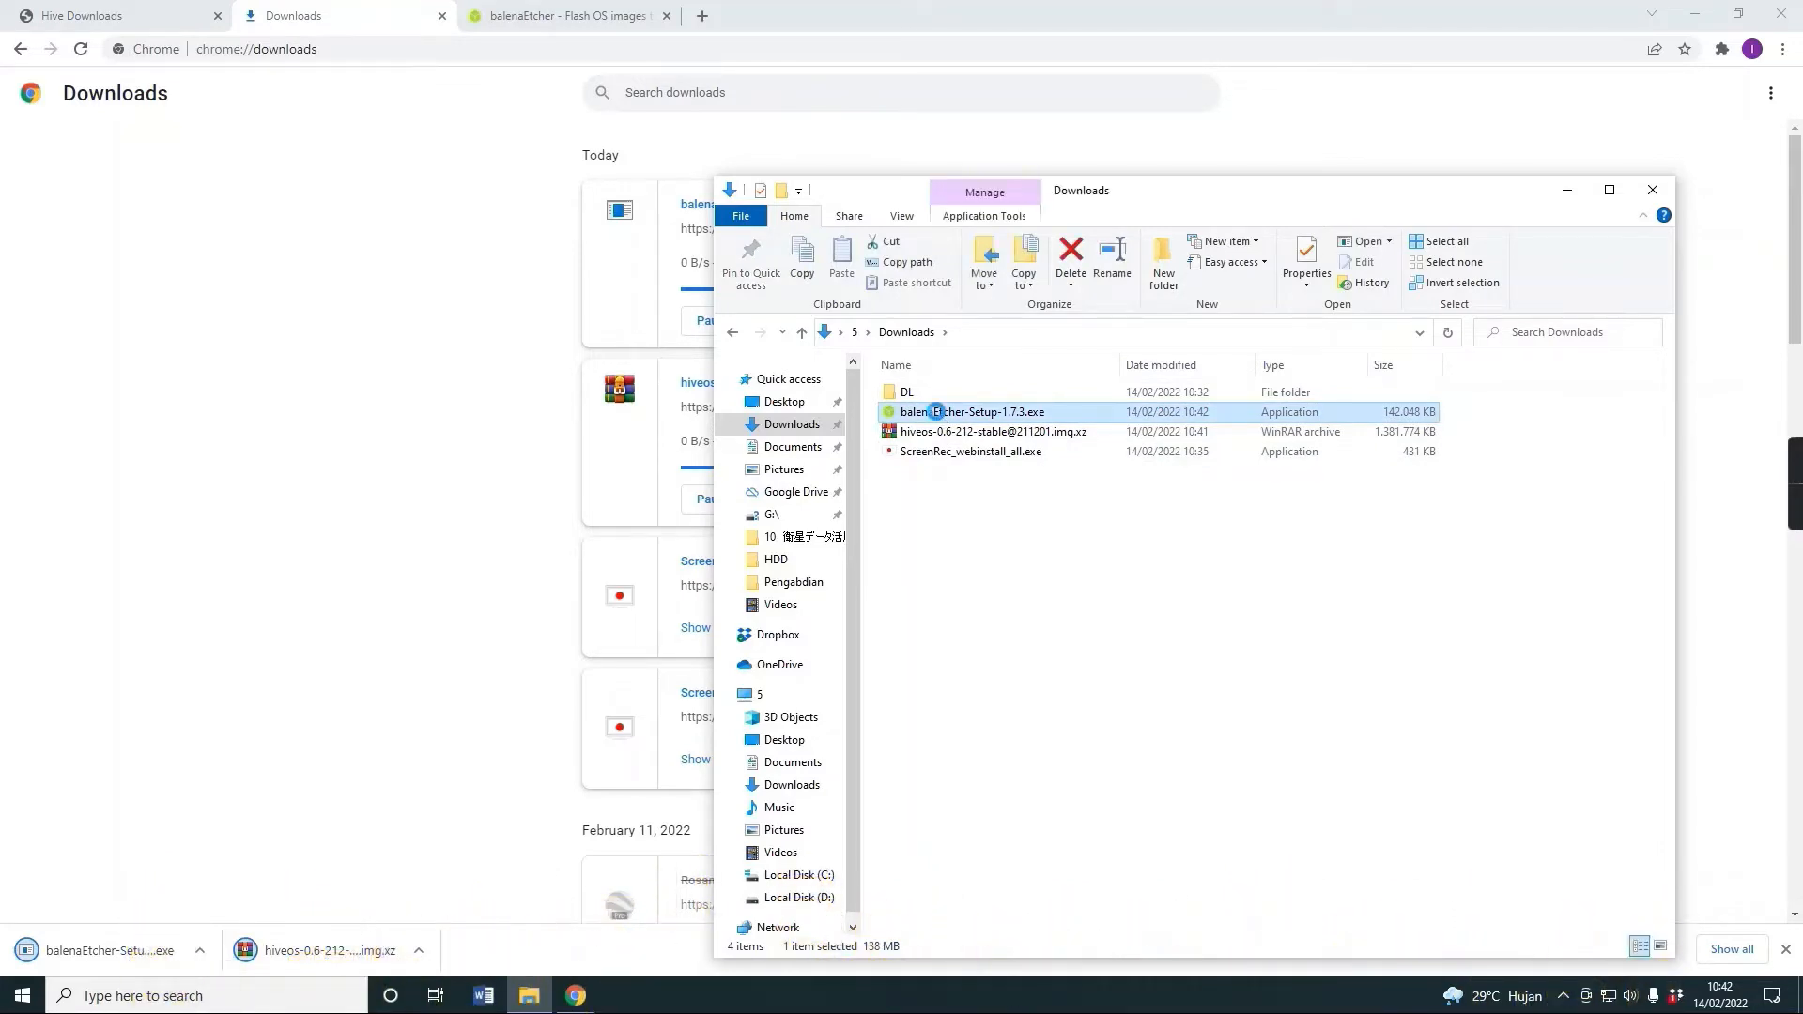
right_click(936, 412)
click(972, 445)
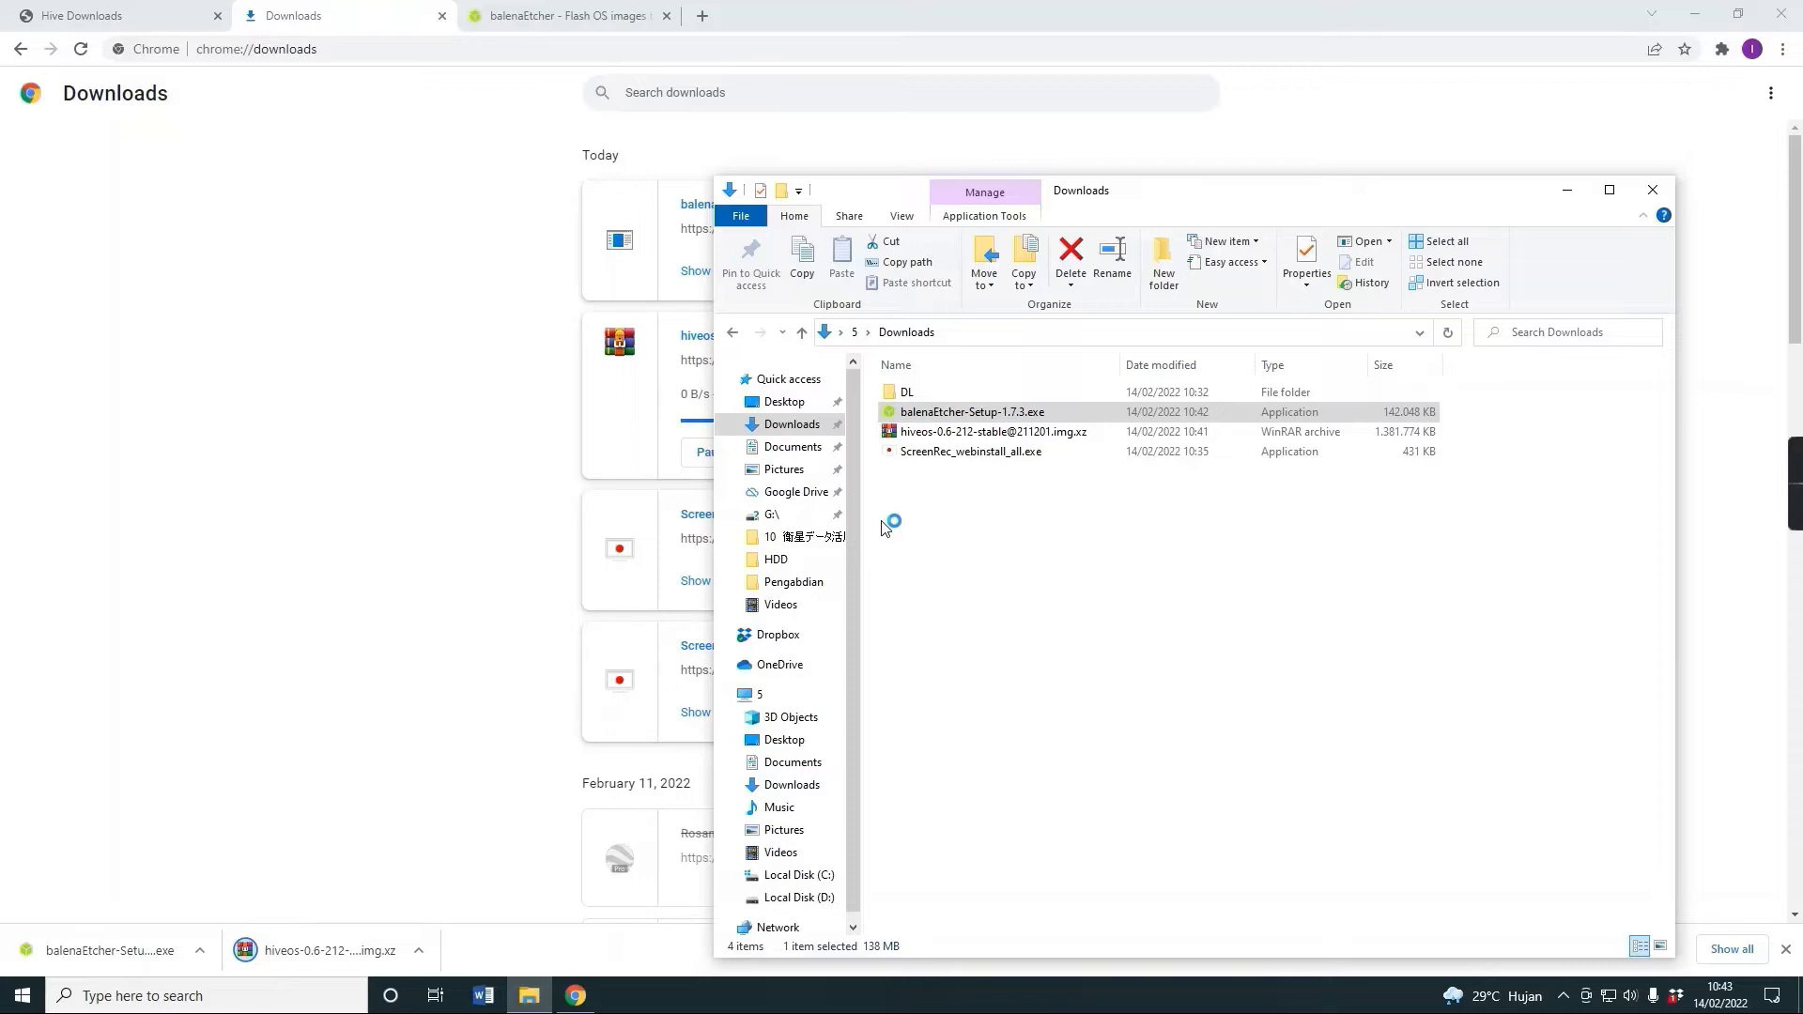
click(983, 649)
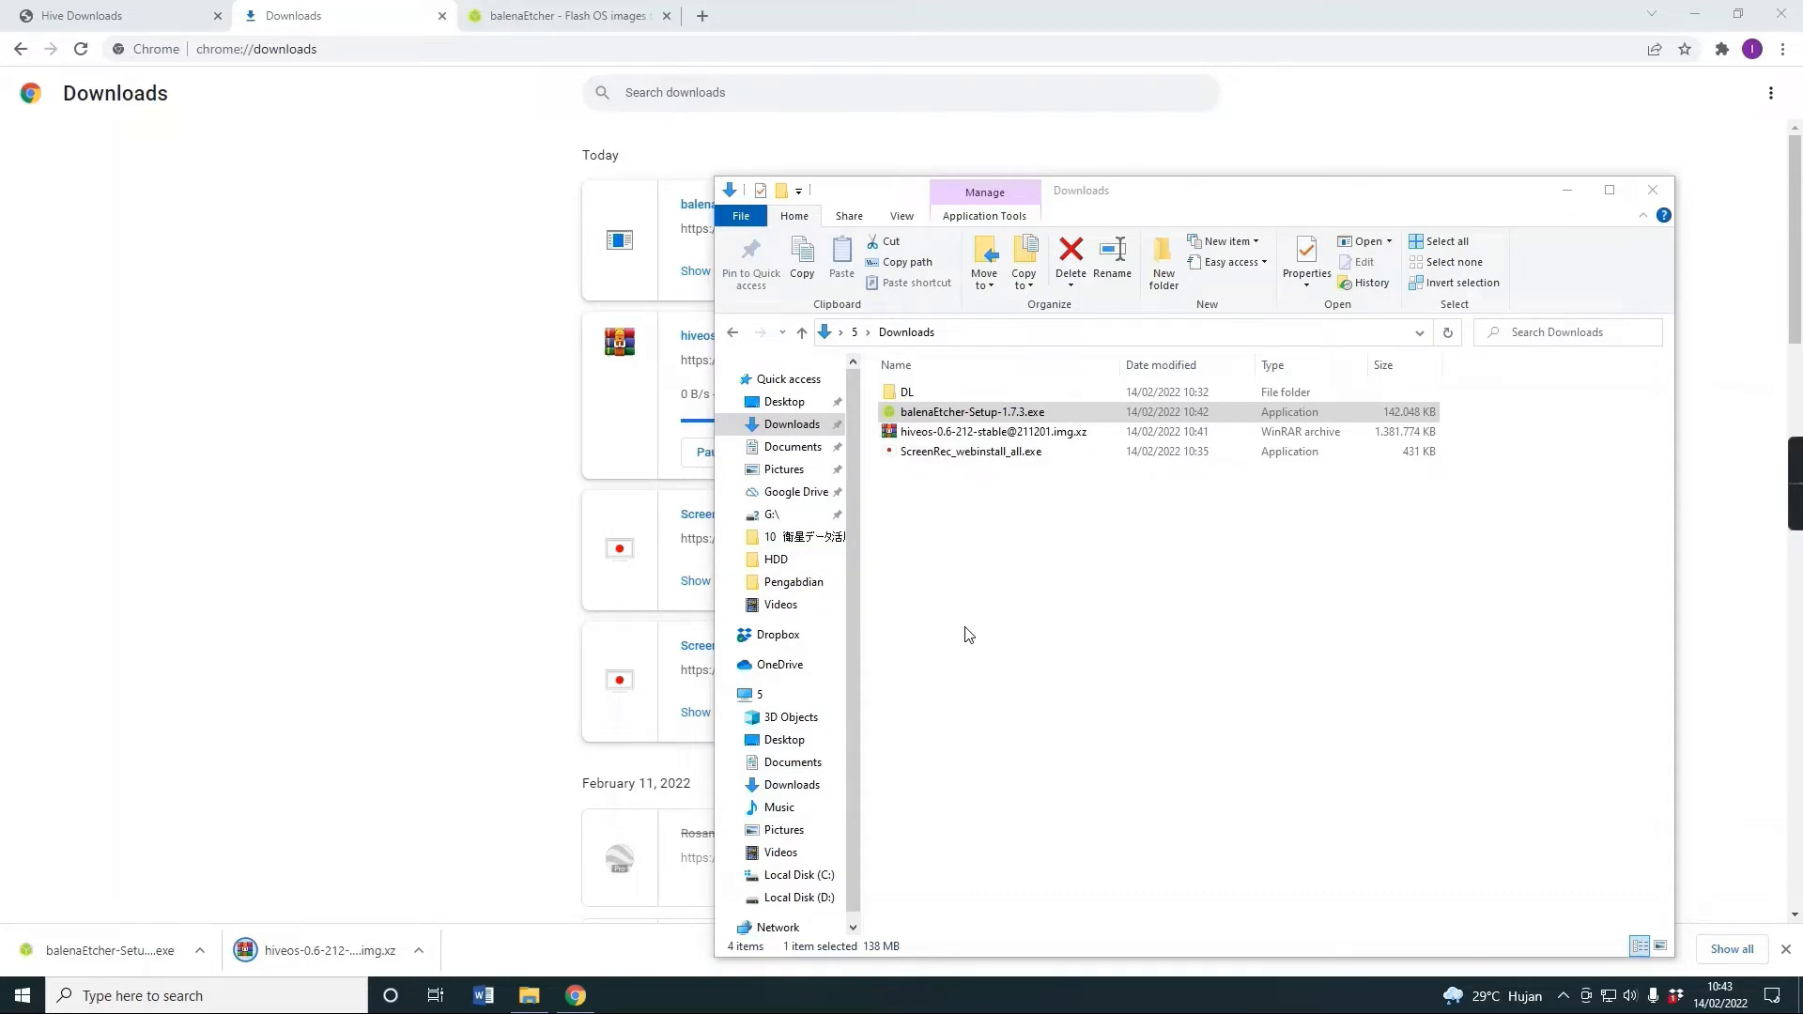
click(968, 635)
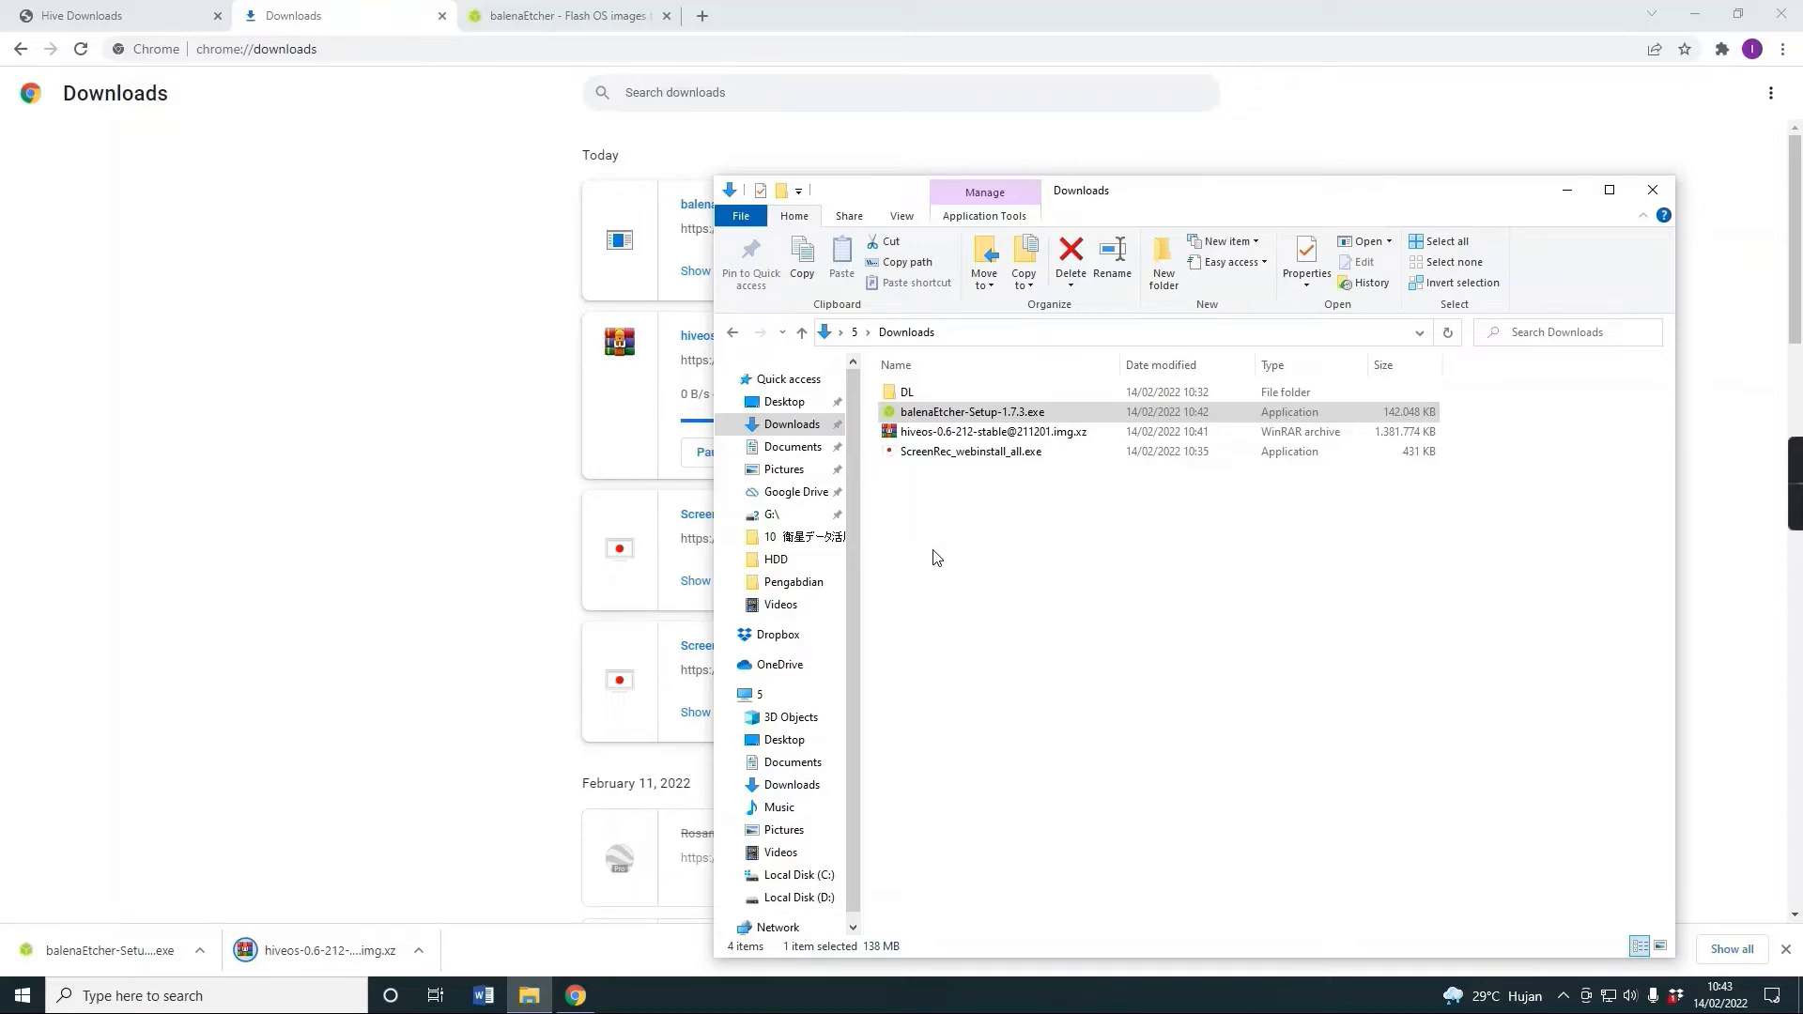
- Check the SanDisk USB drive under This PC in a new Explorer window
click(639, 268)
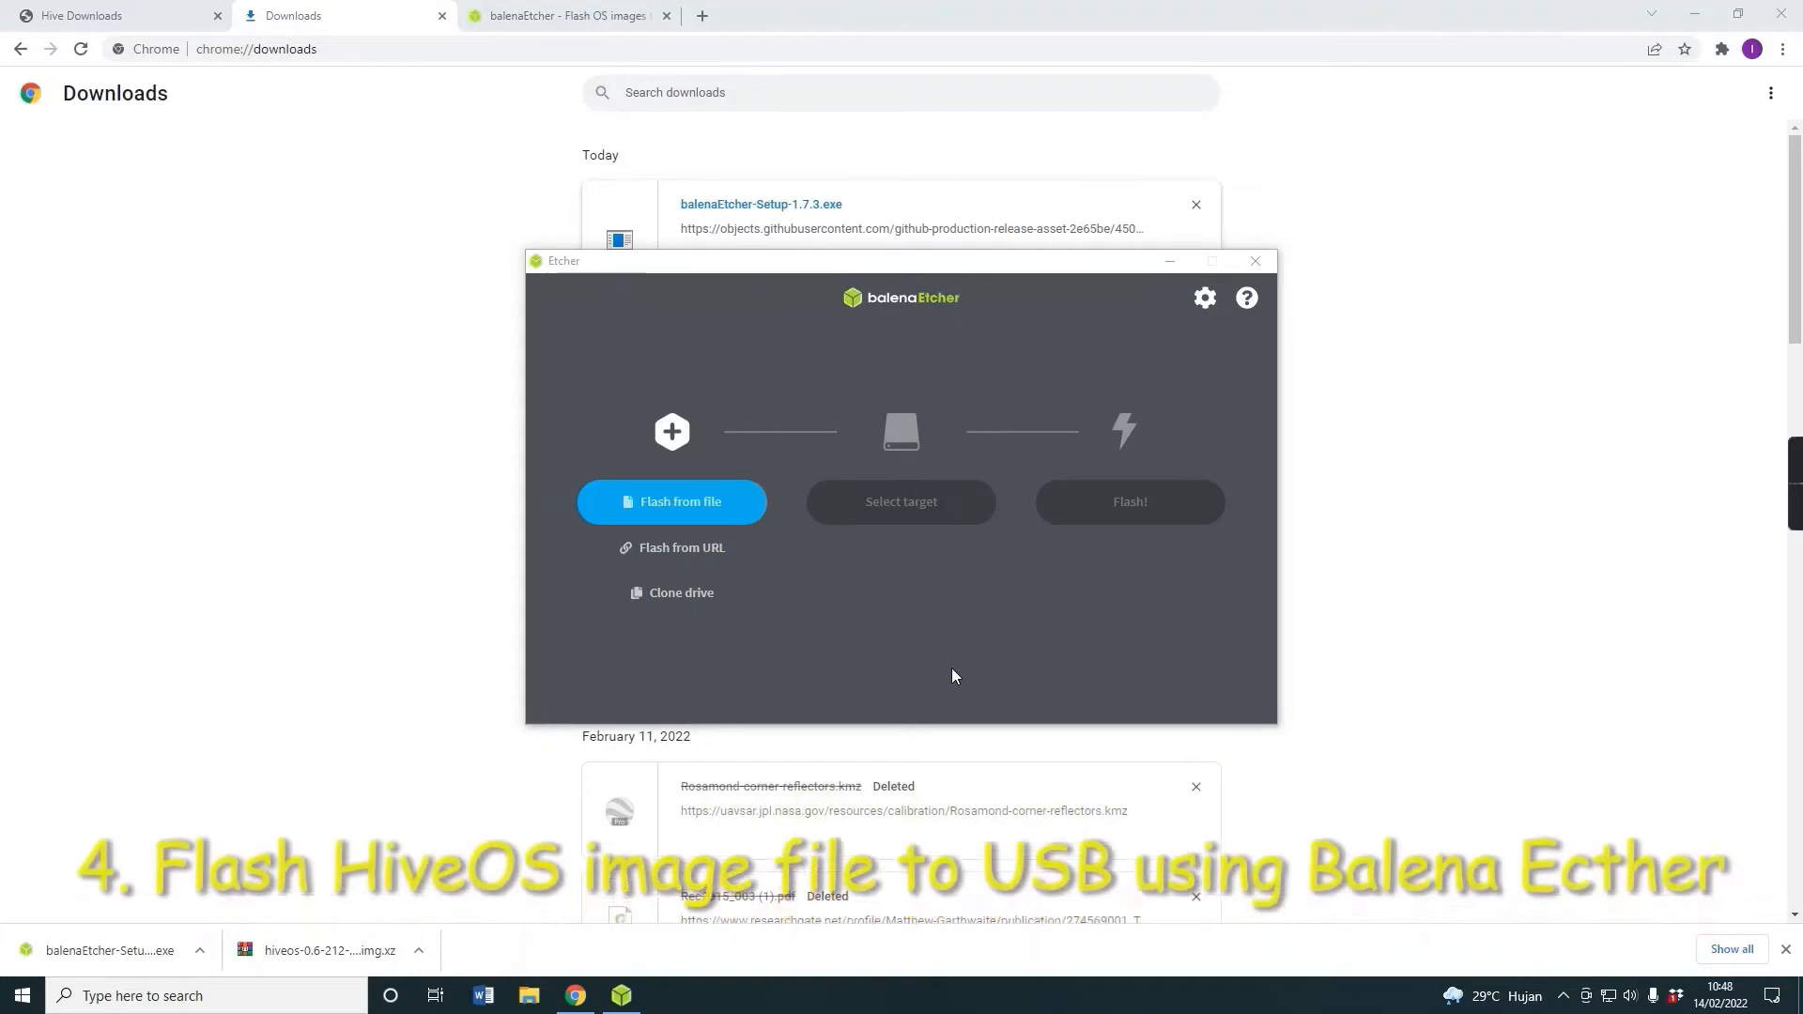
key(super+e)
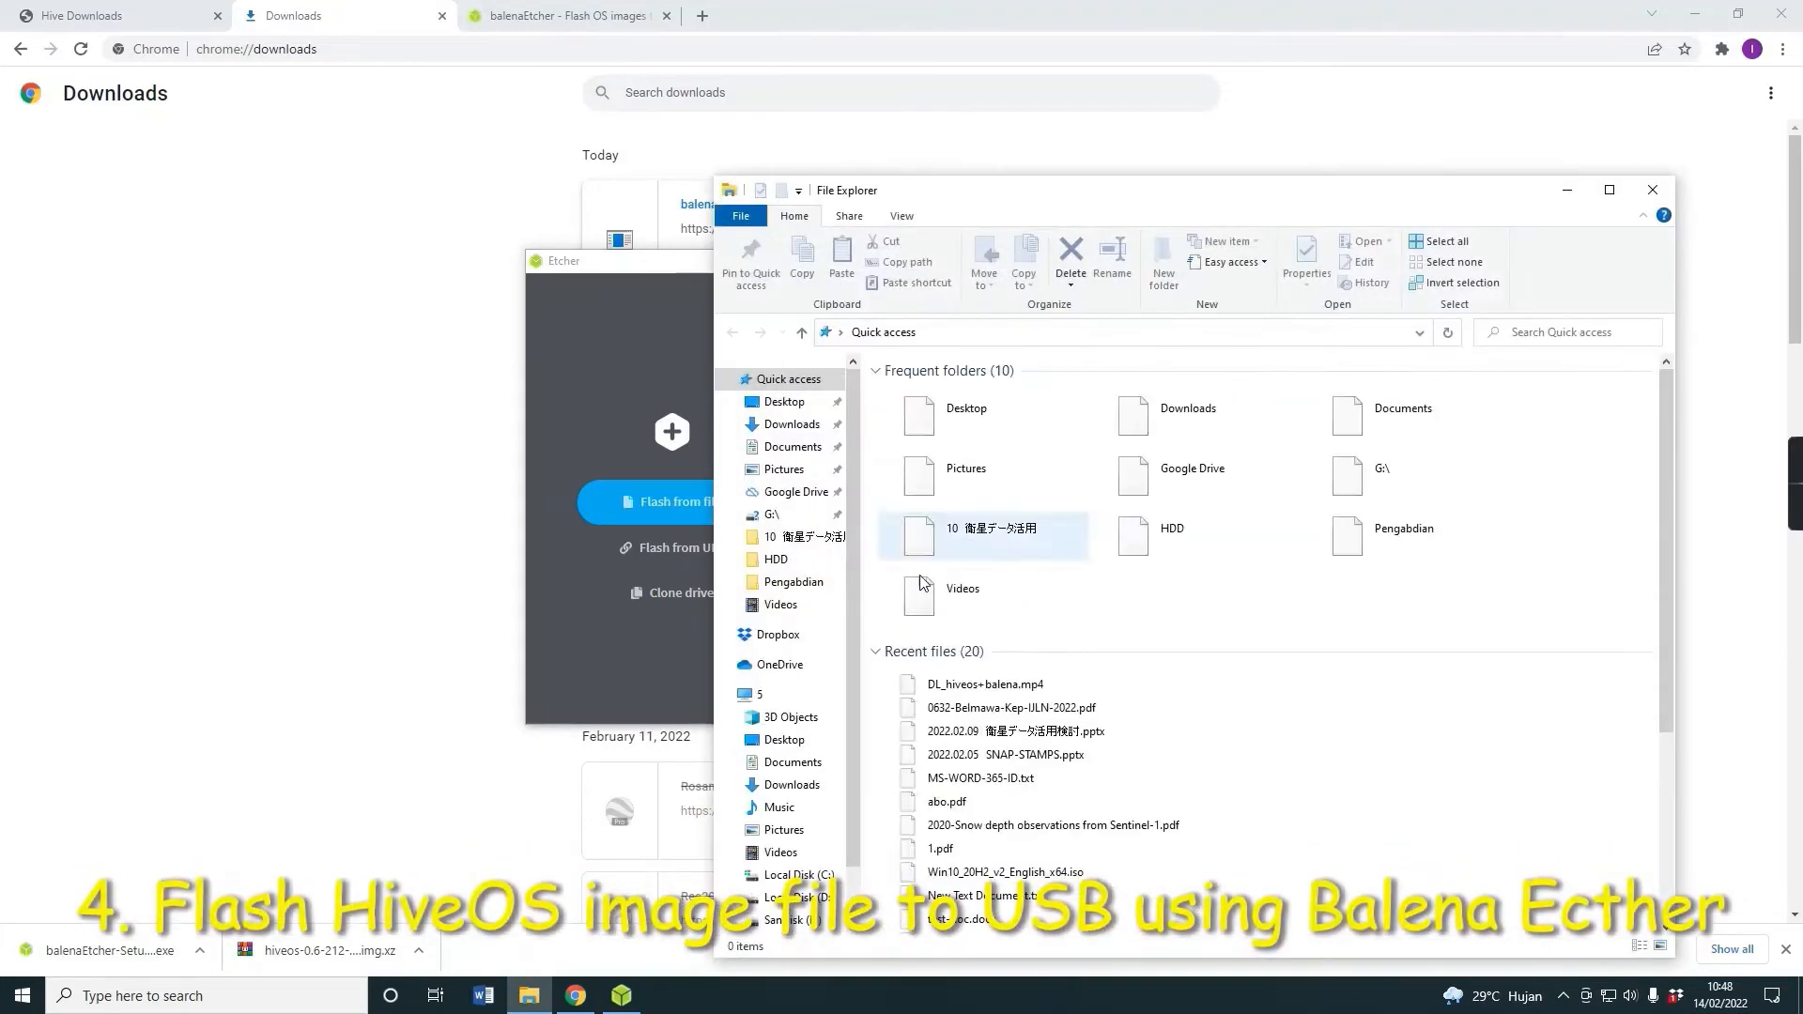
click(759, 693)
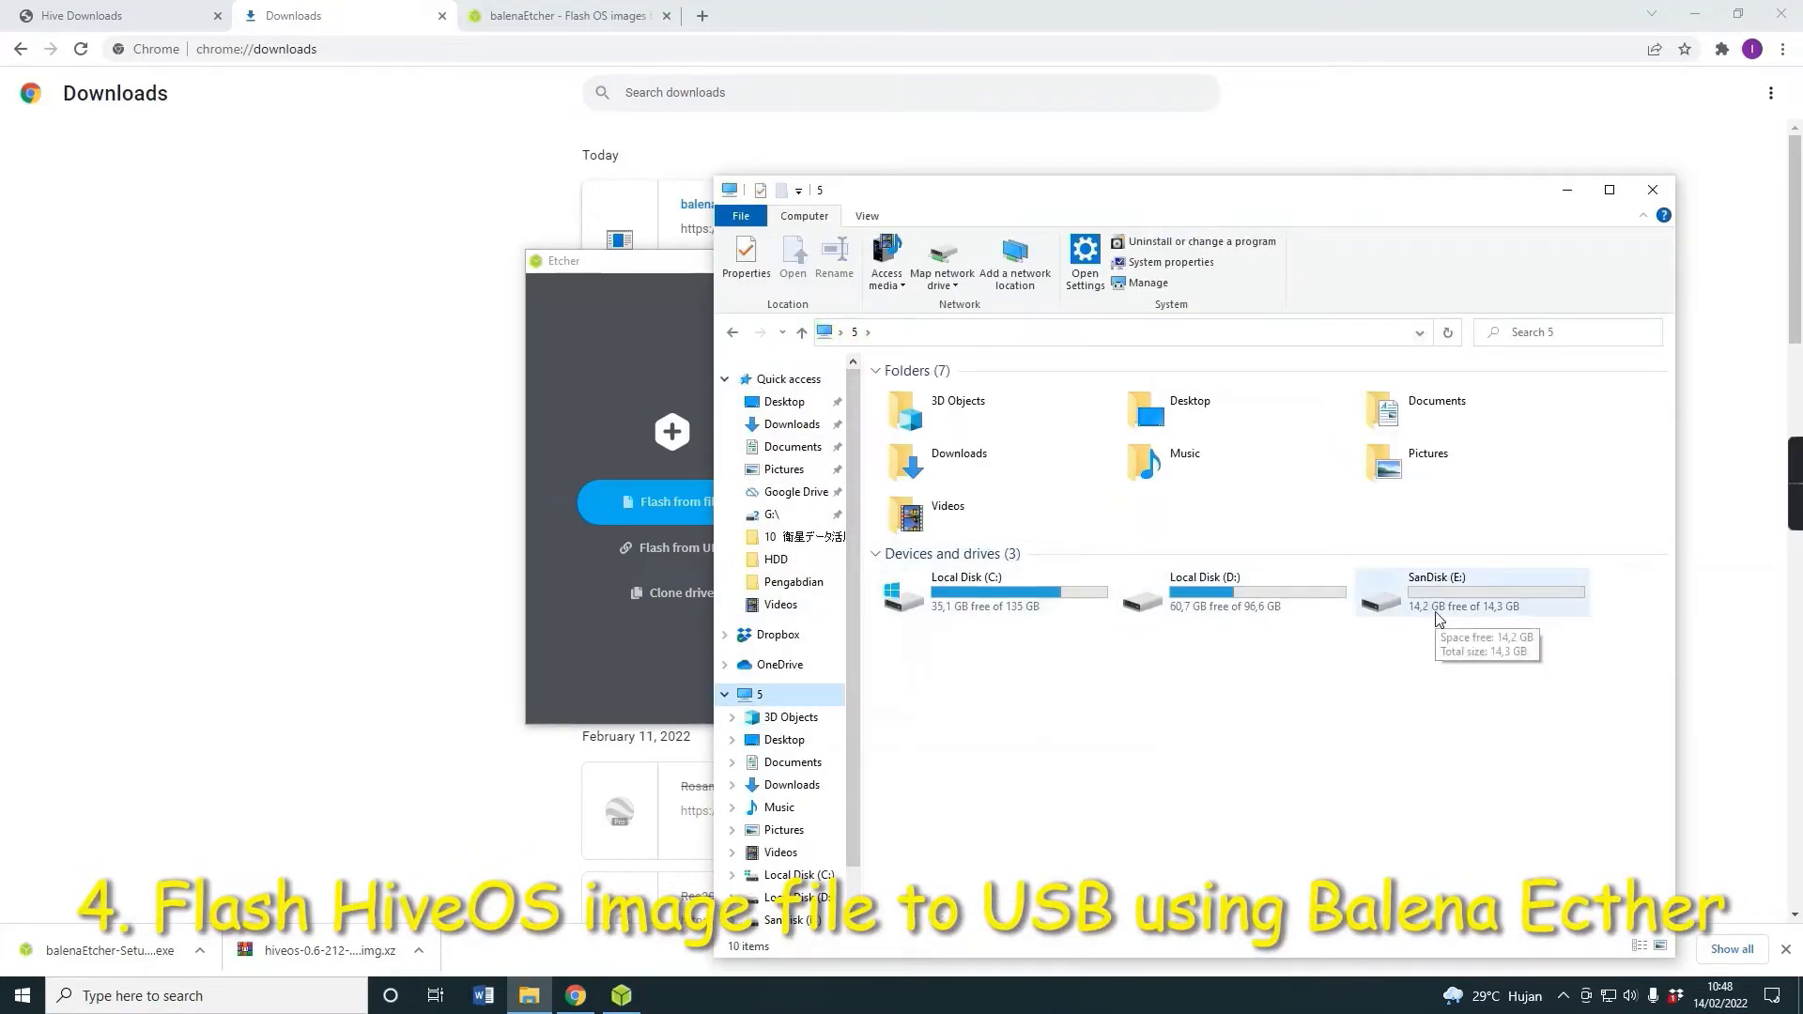
click(1567, 190)
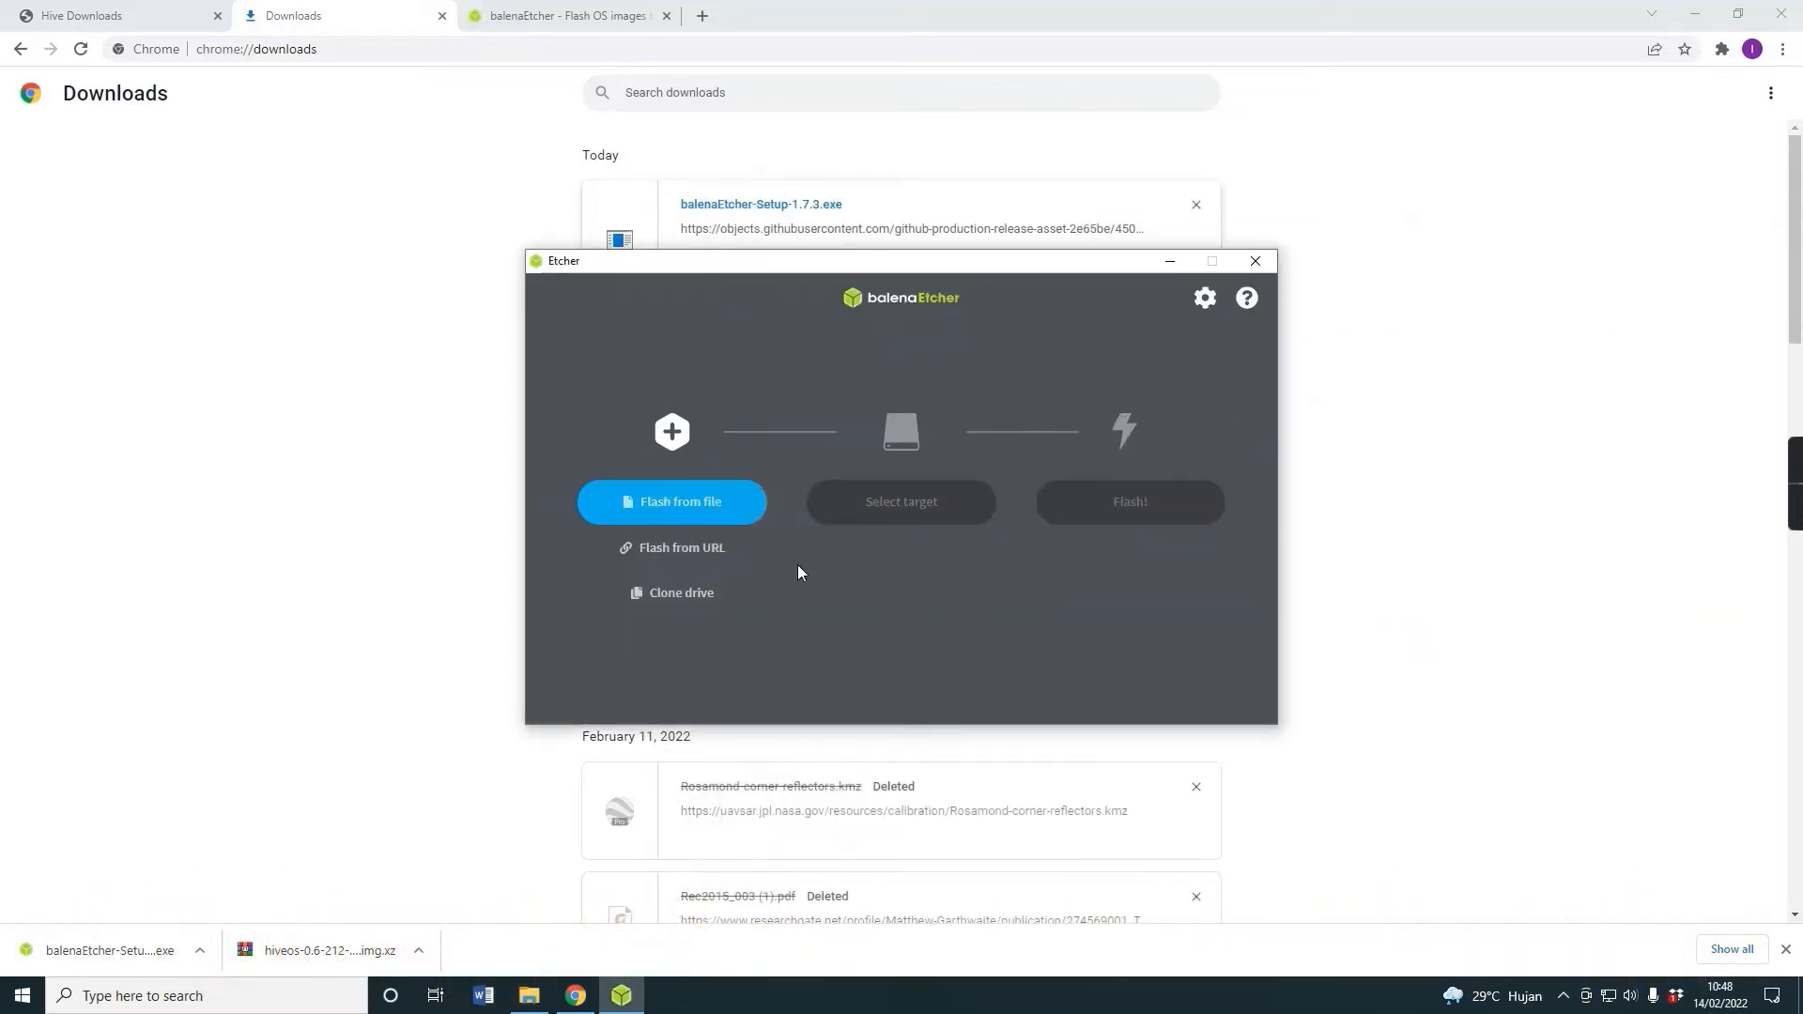
click(688, 498)
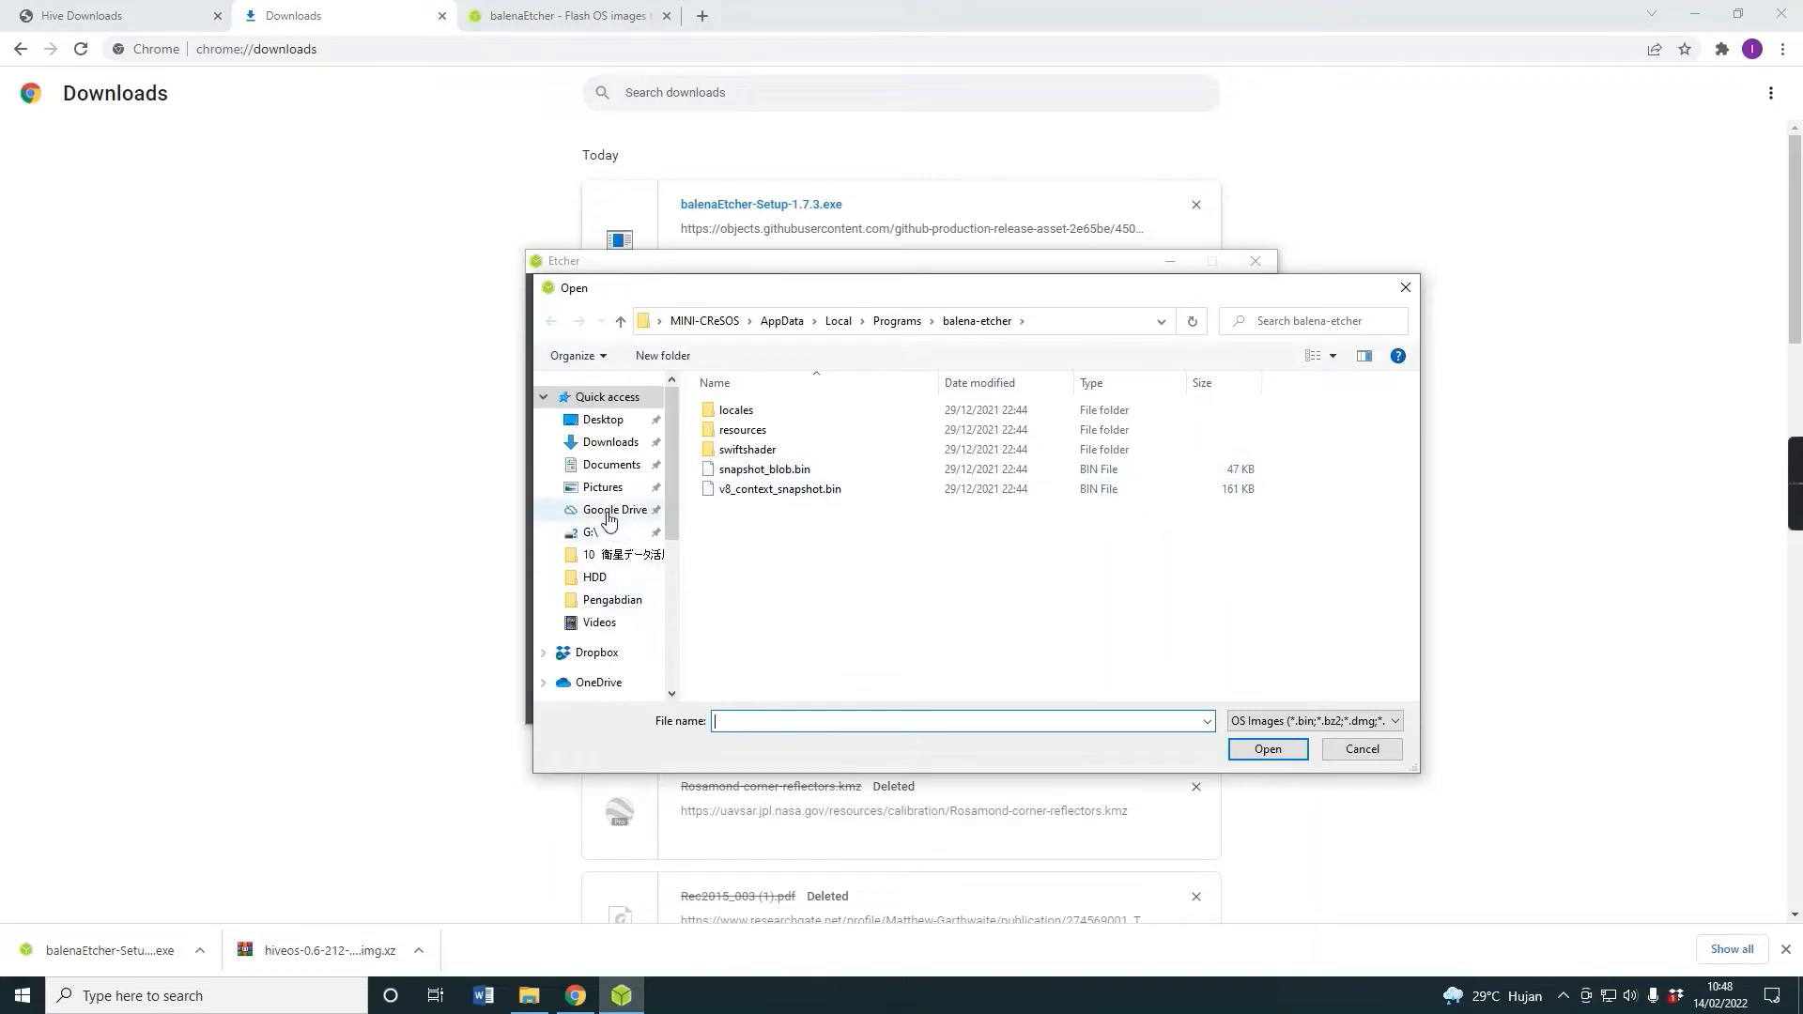
click(606, 443)
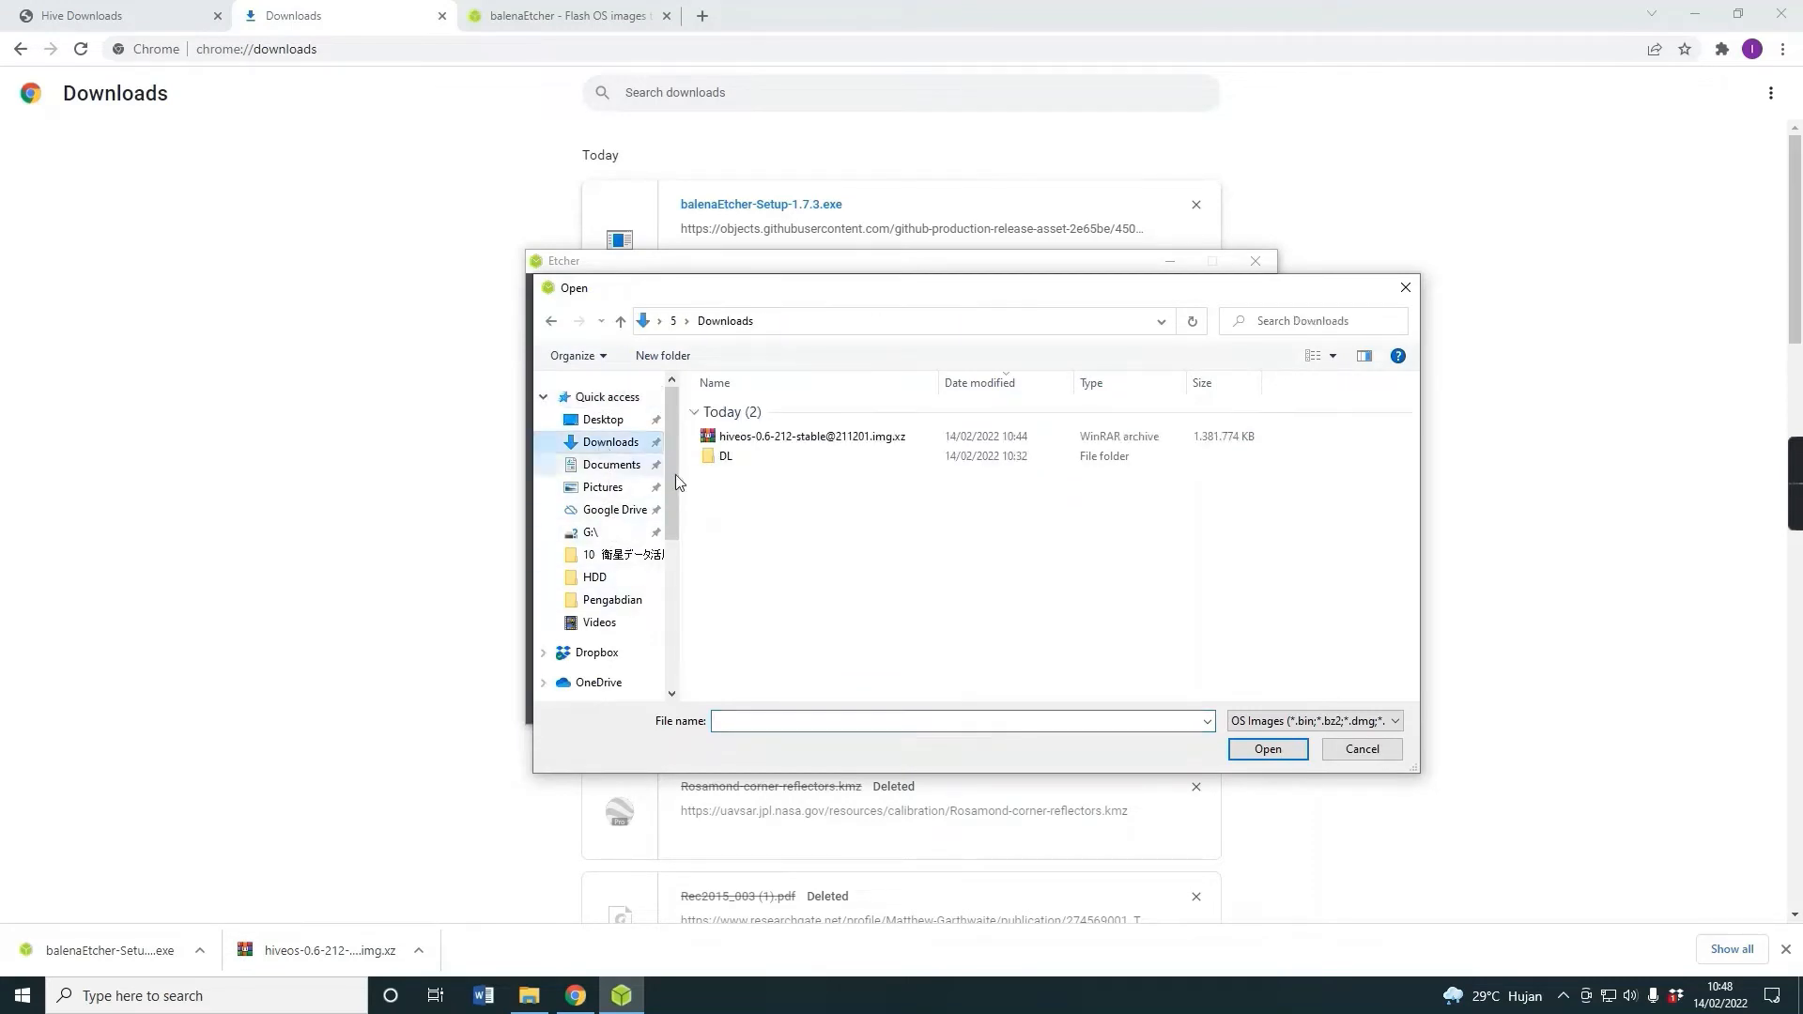
click(765, 443)
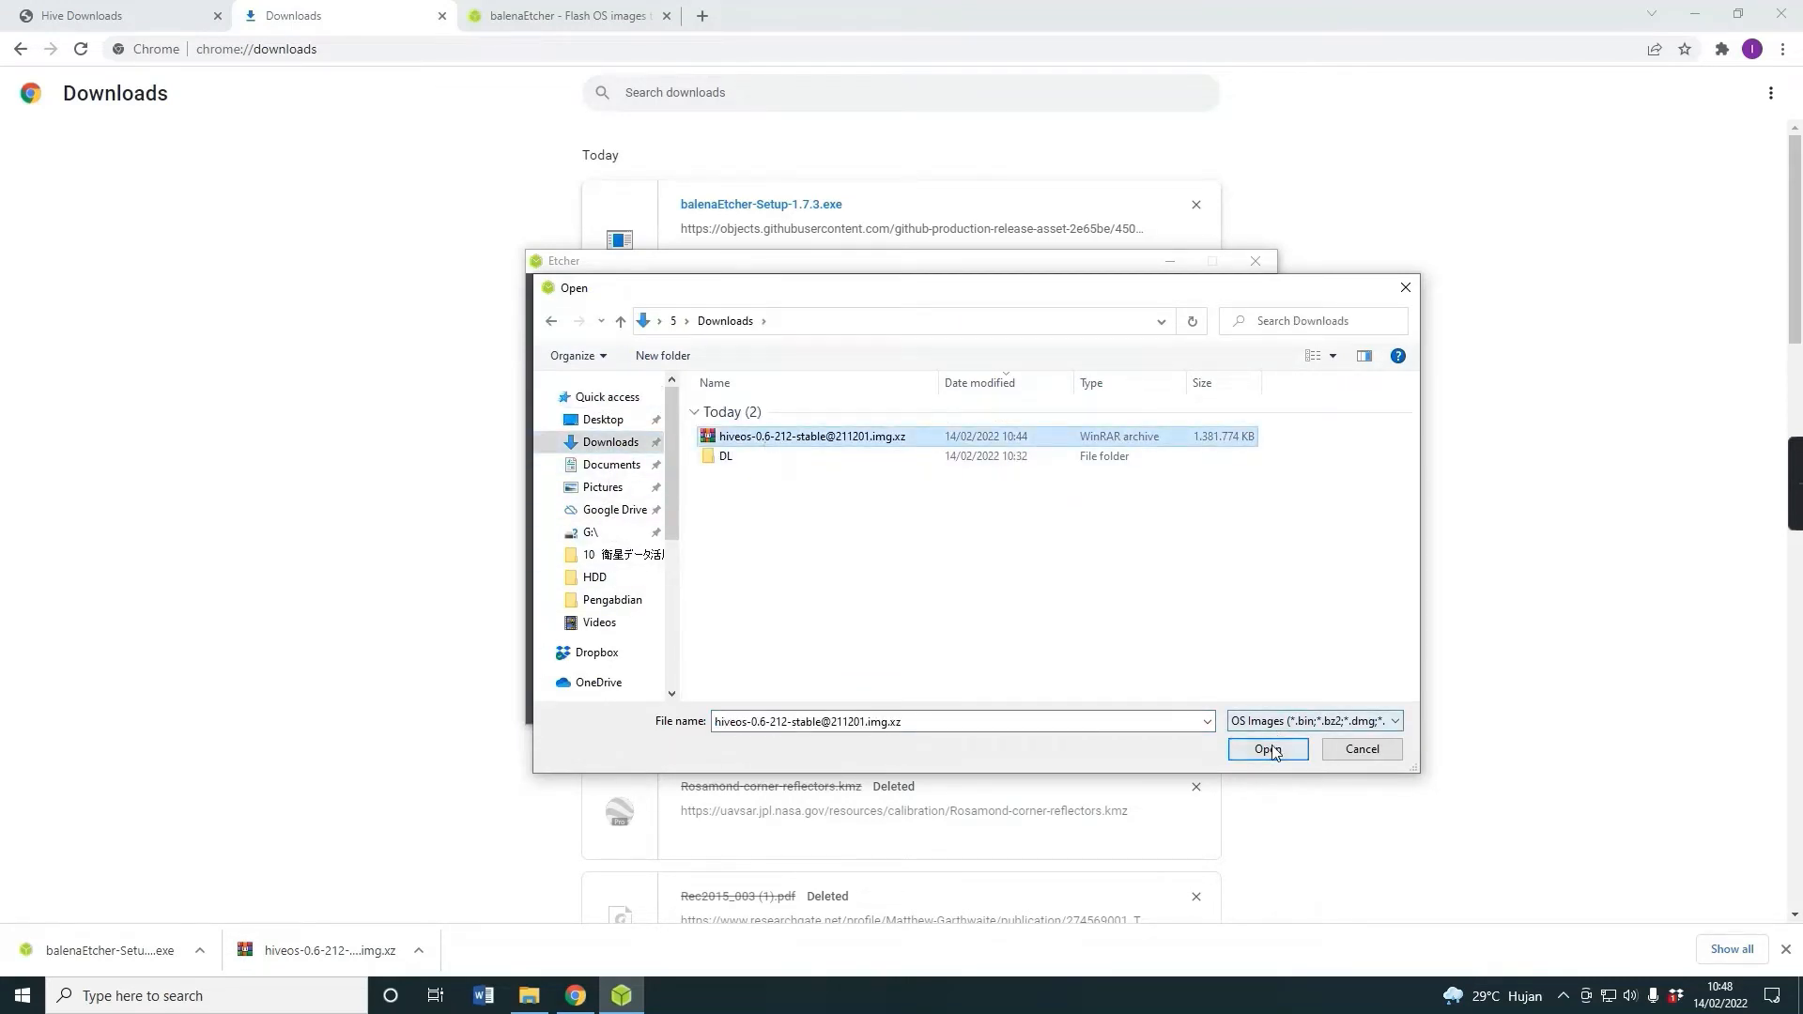
click(1268, 748)
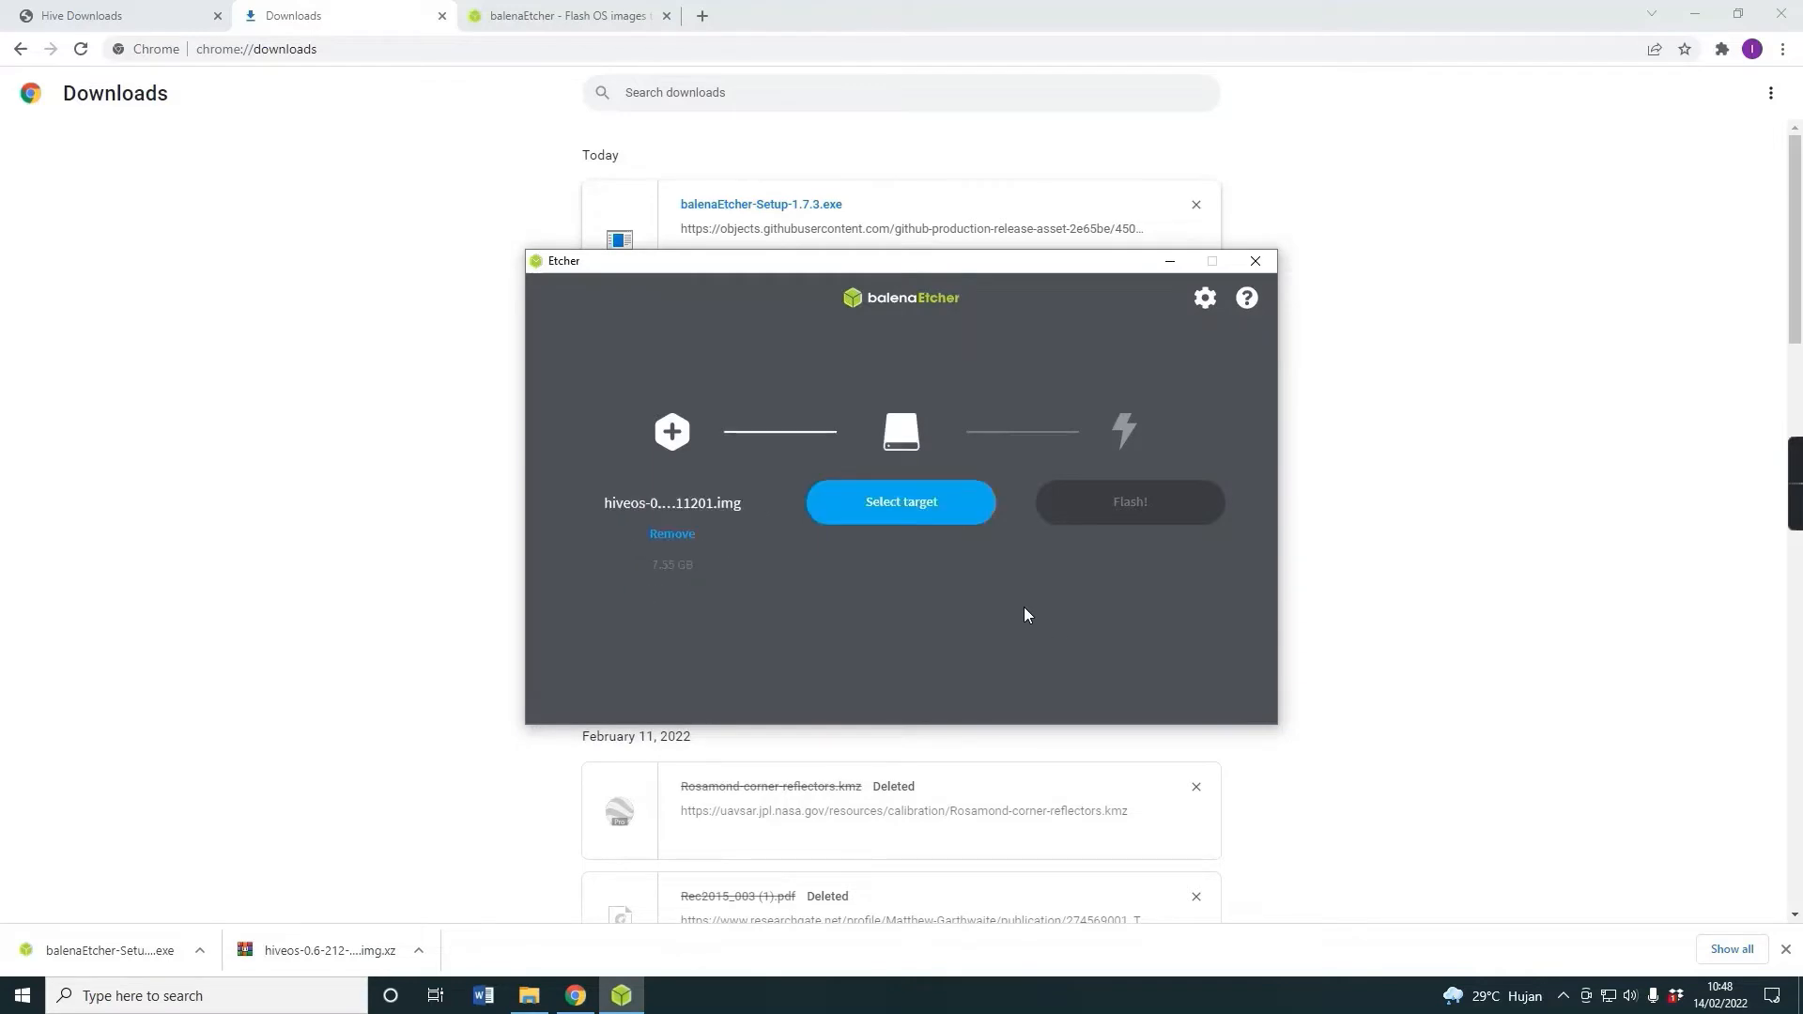
- Select the SanDisk Cruzer Blade USB Device as target and start flashing the hiveos image
click(897, 507)
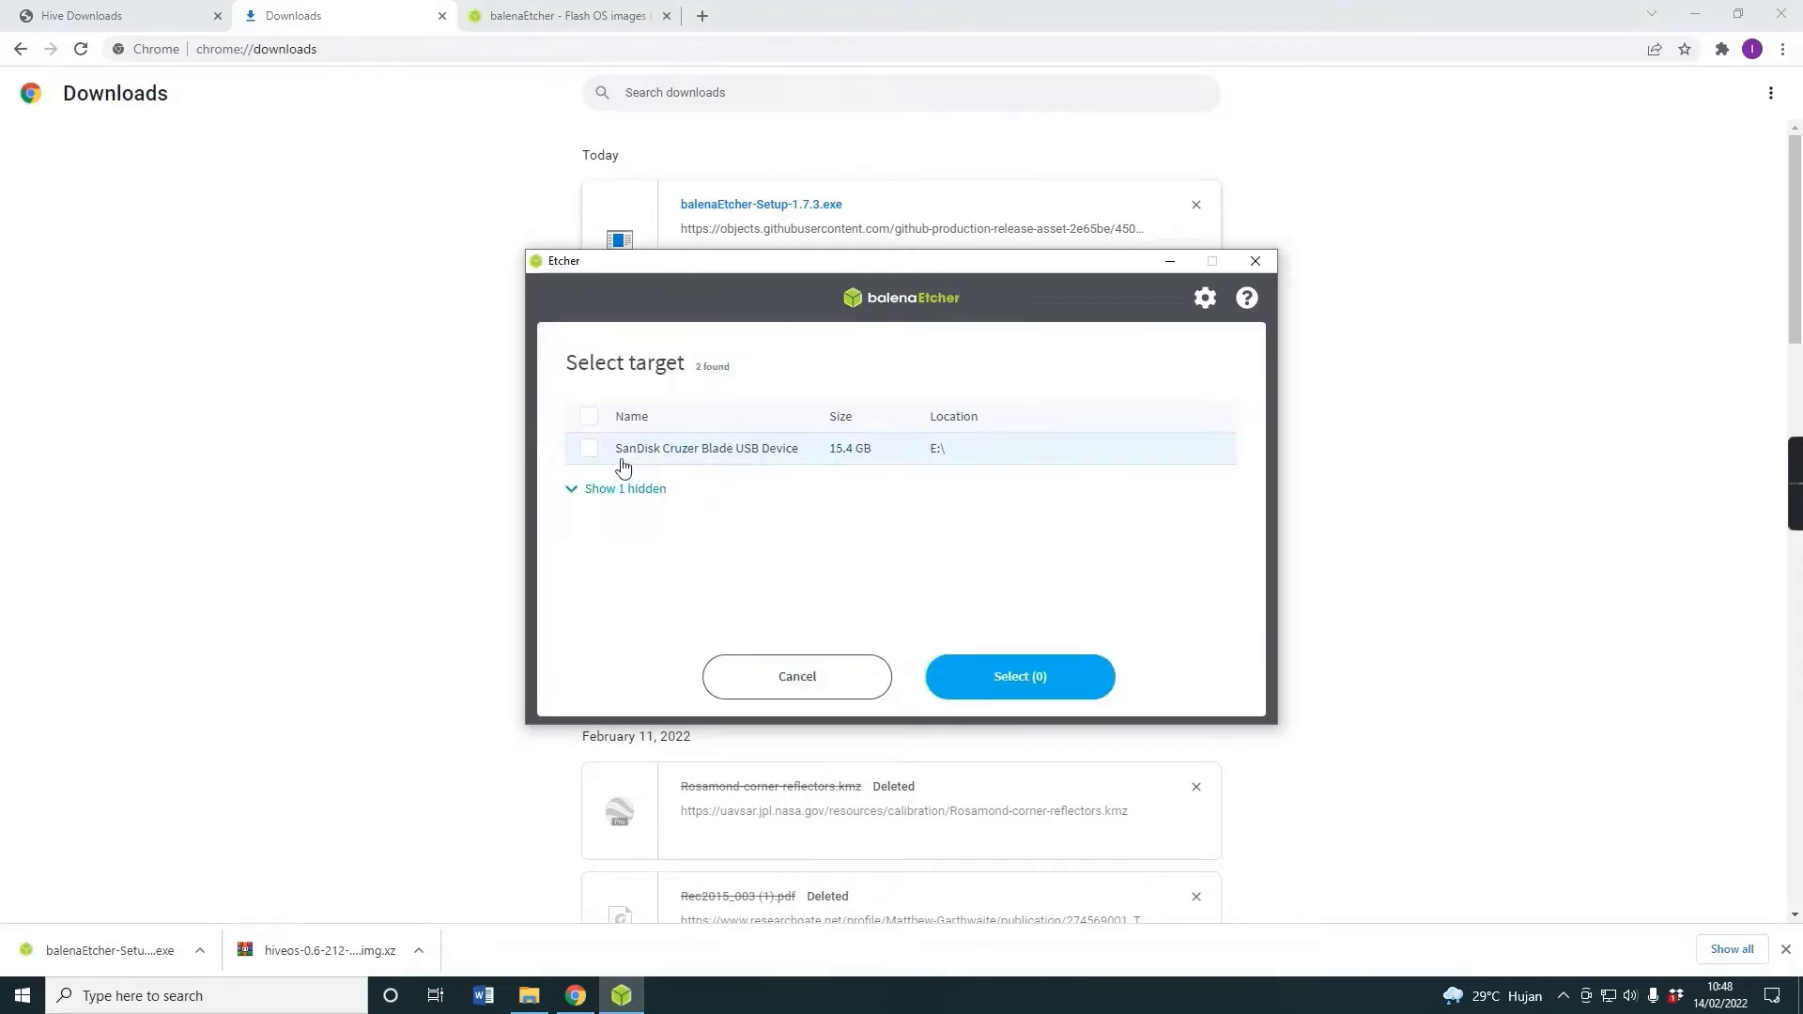
click(590, 449)
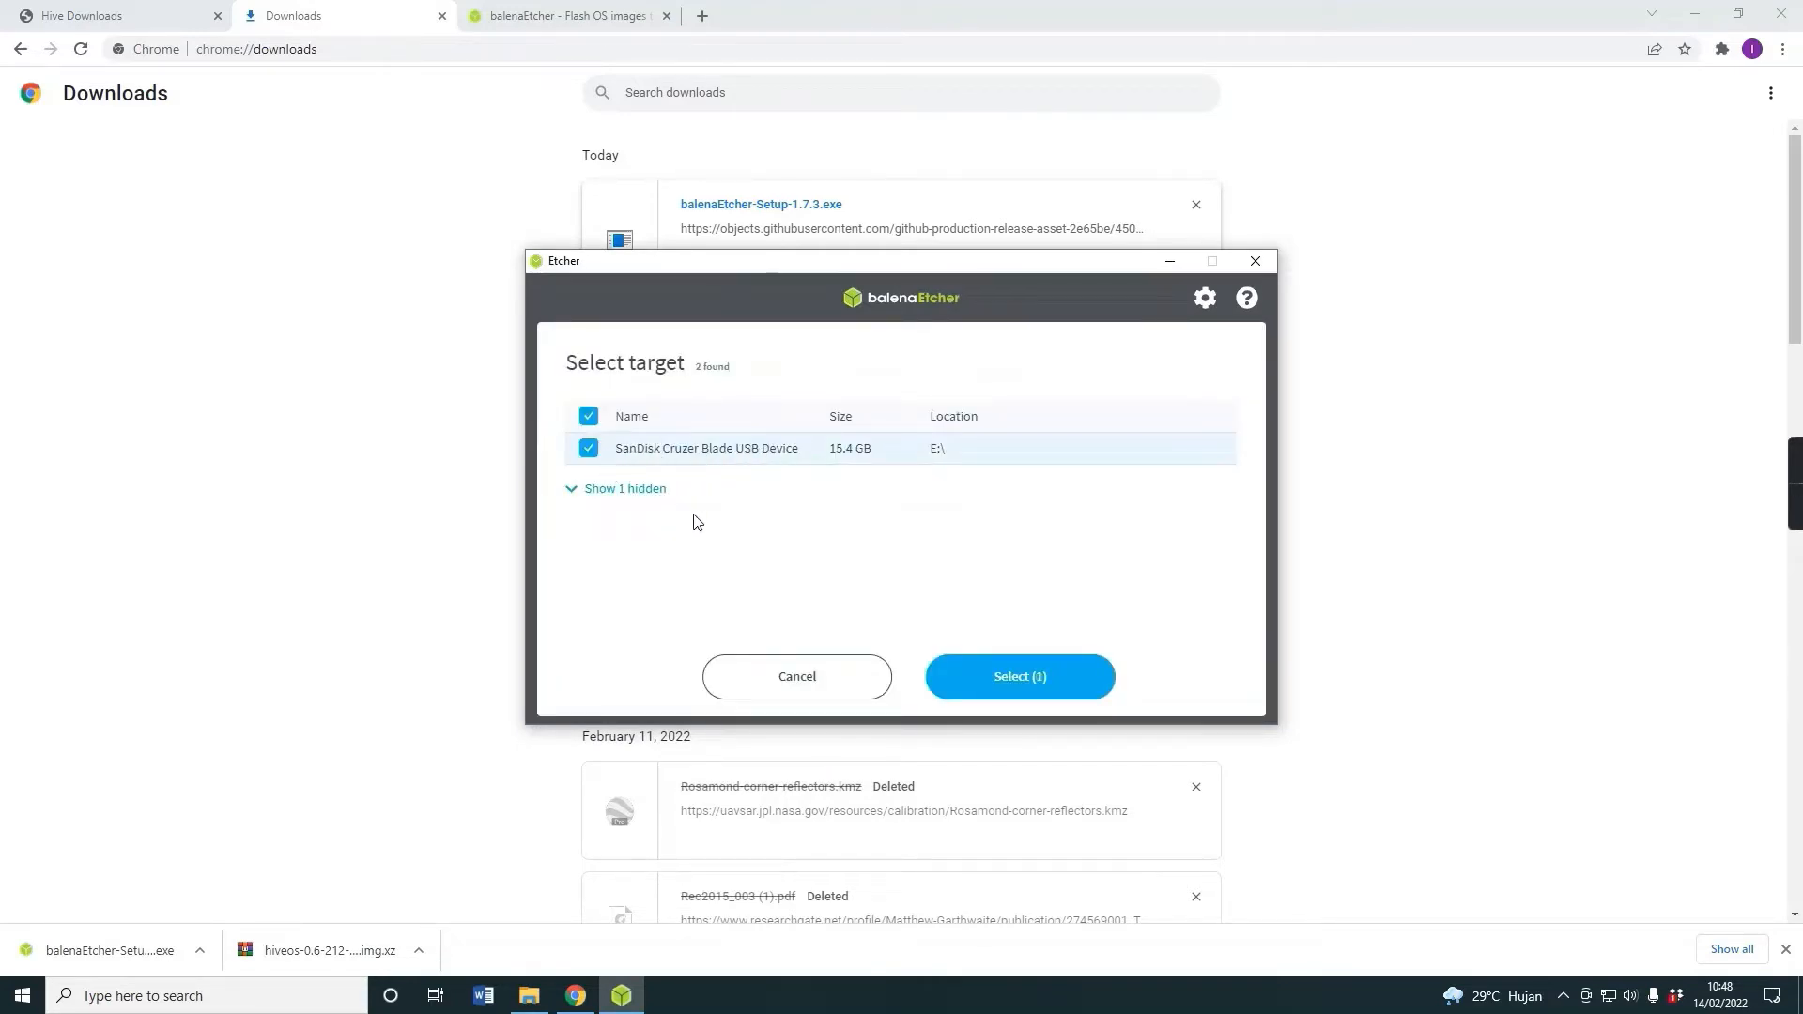
click(1008, 682)
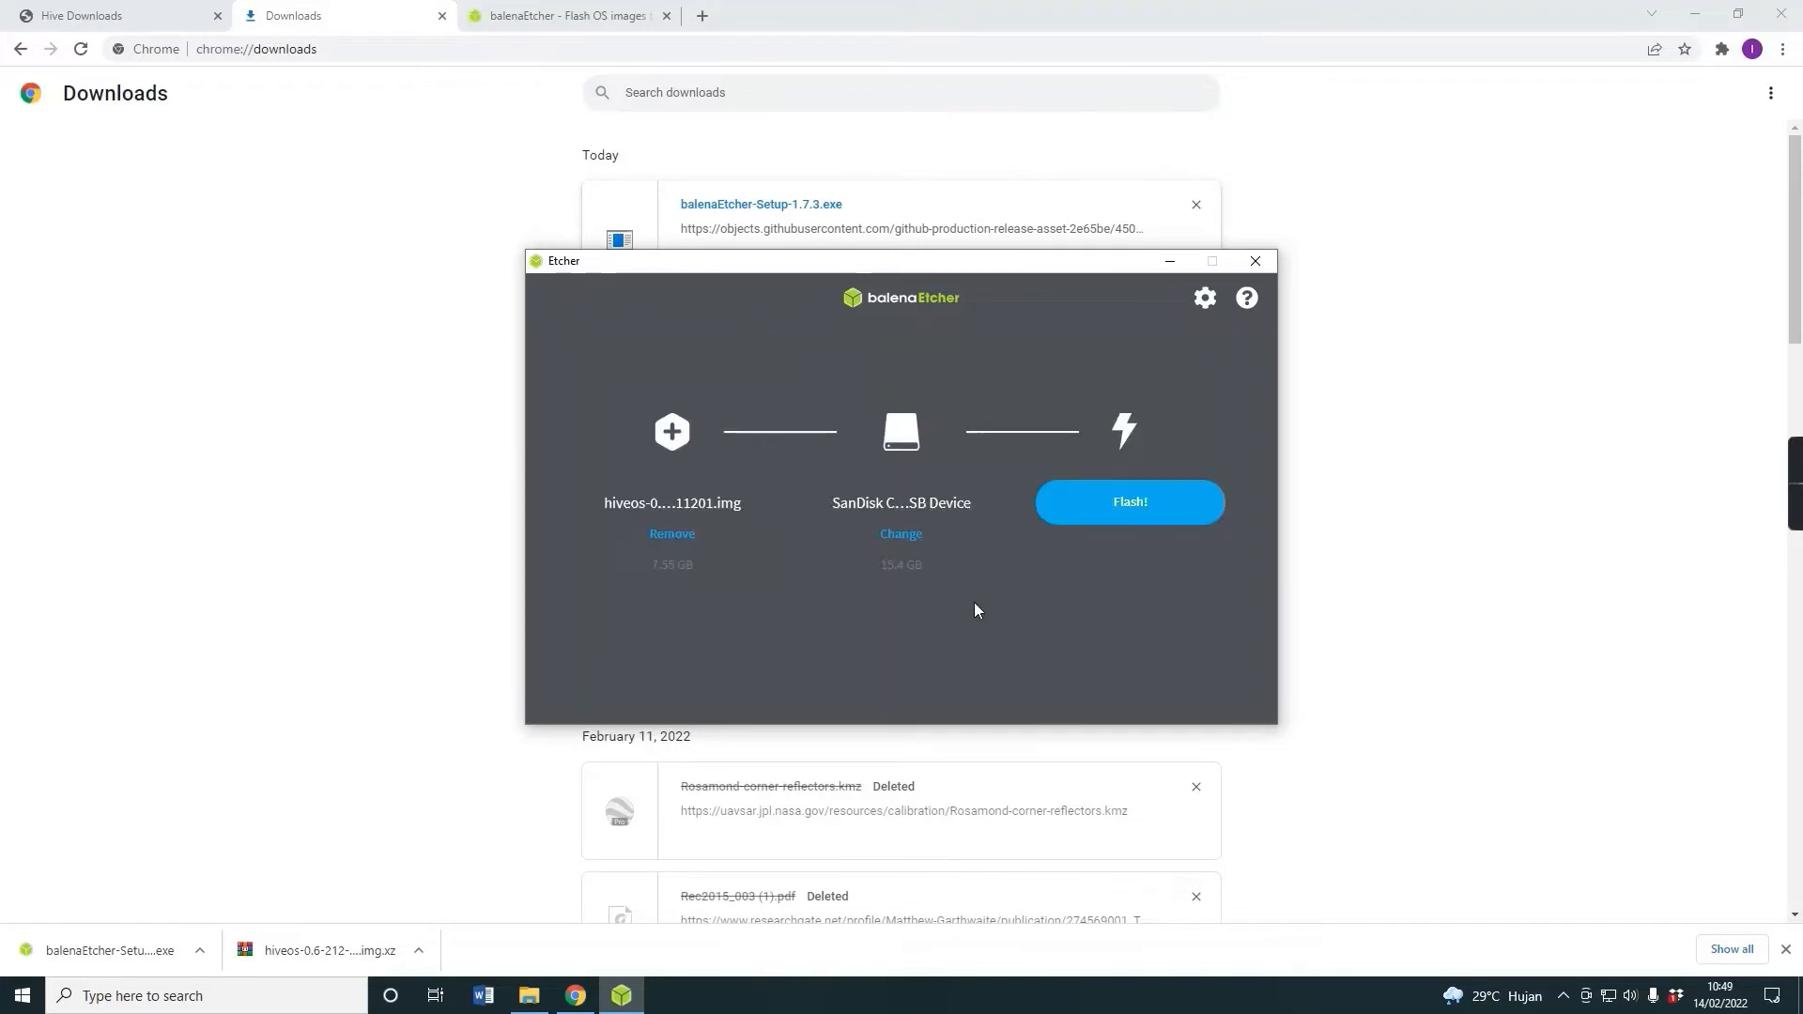
click(1111, 507)
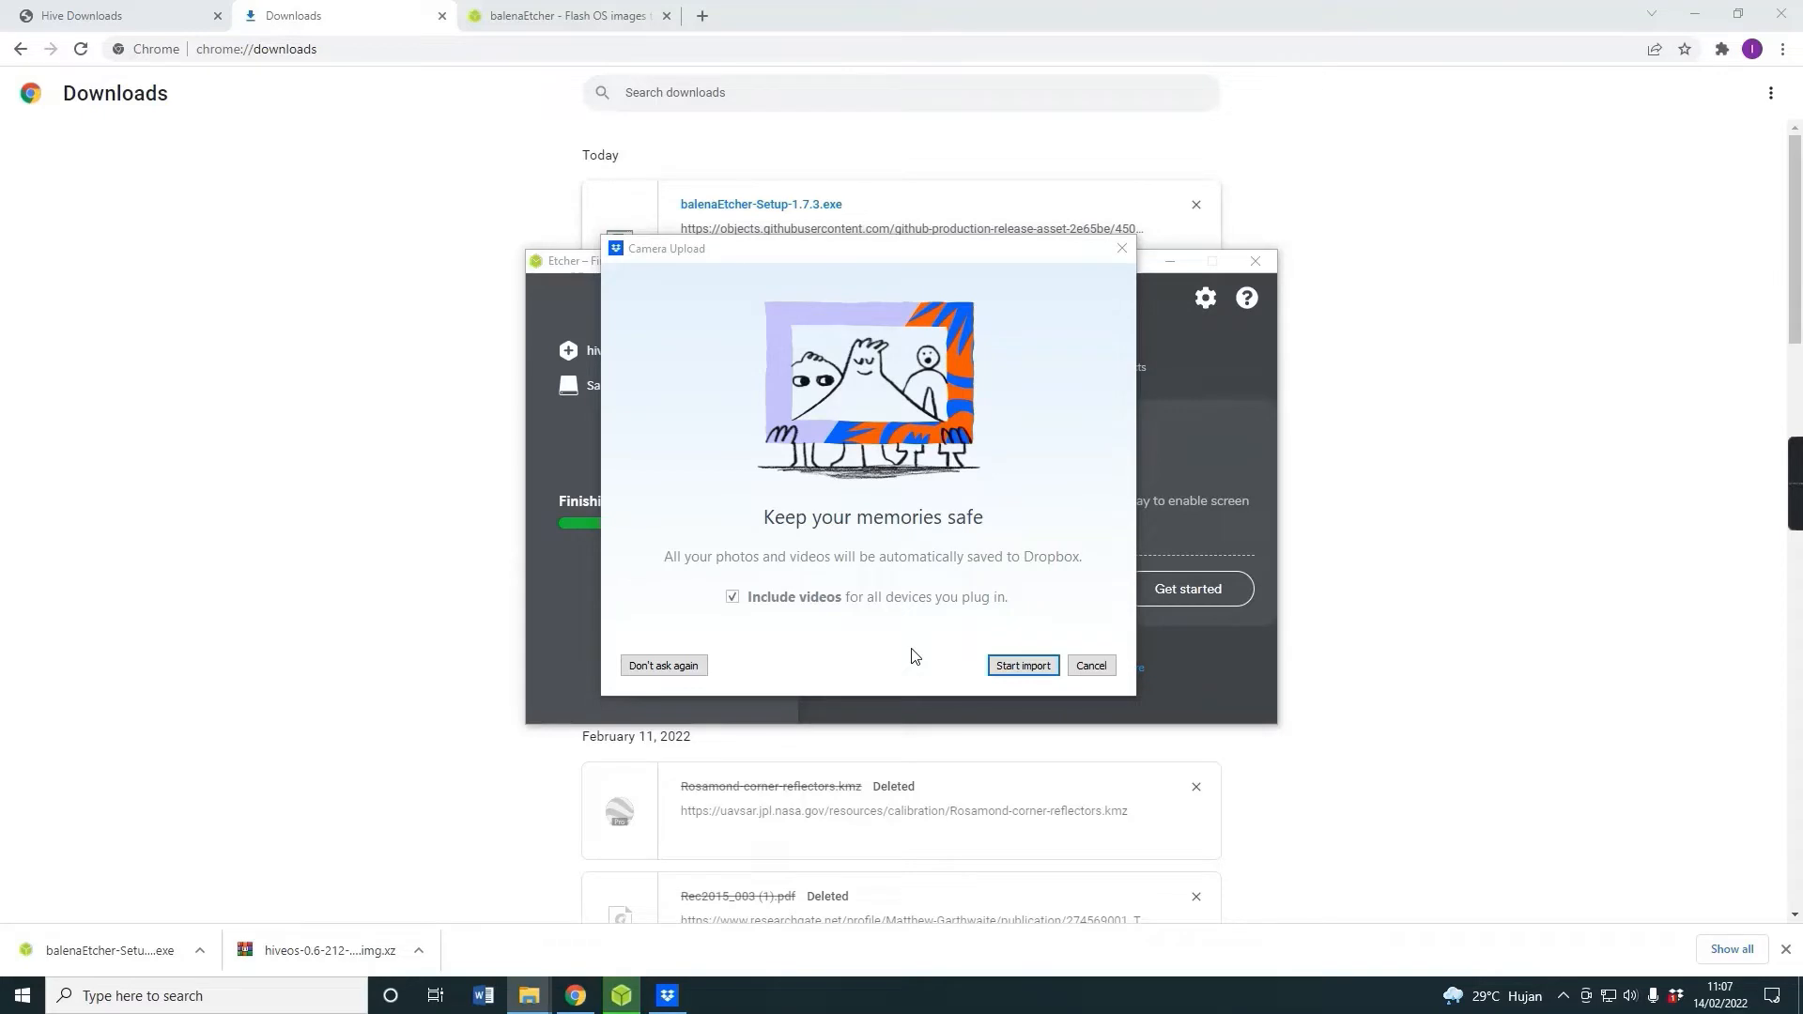
- Choose 'Never for this device' in the Dropbox import prompt and cancel the disk-format prompt
click(708, 668)
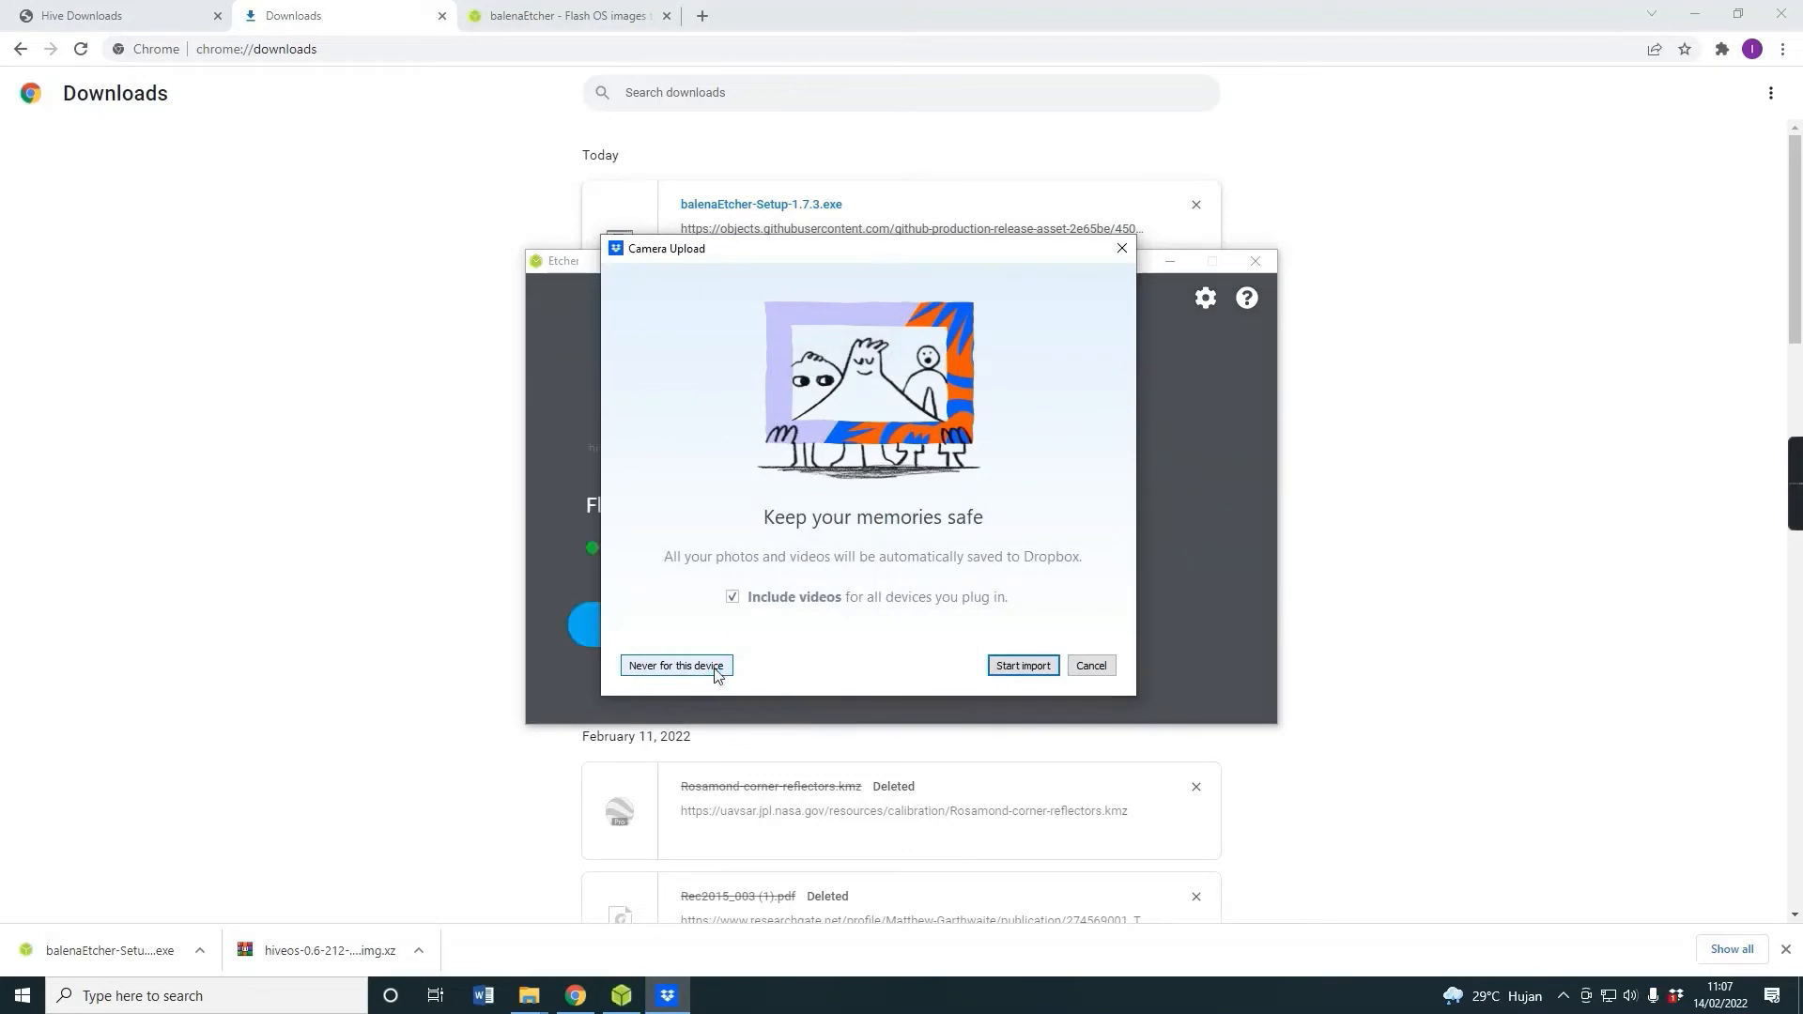
click(715, 667)
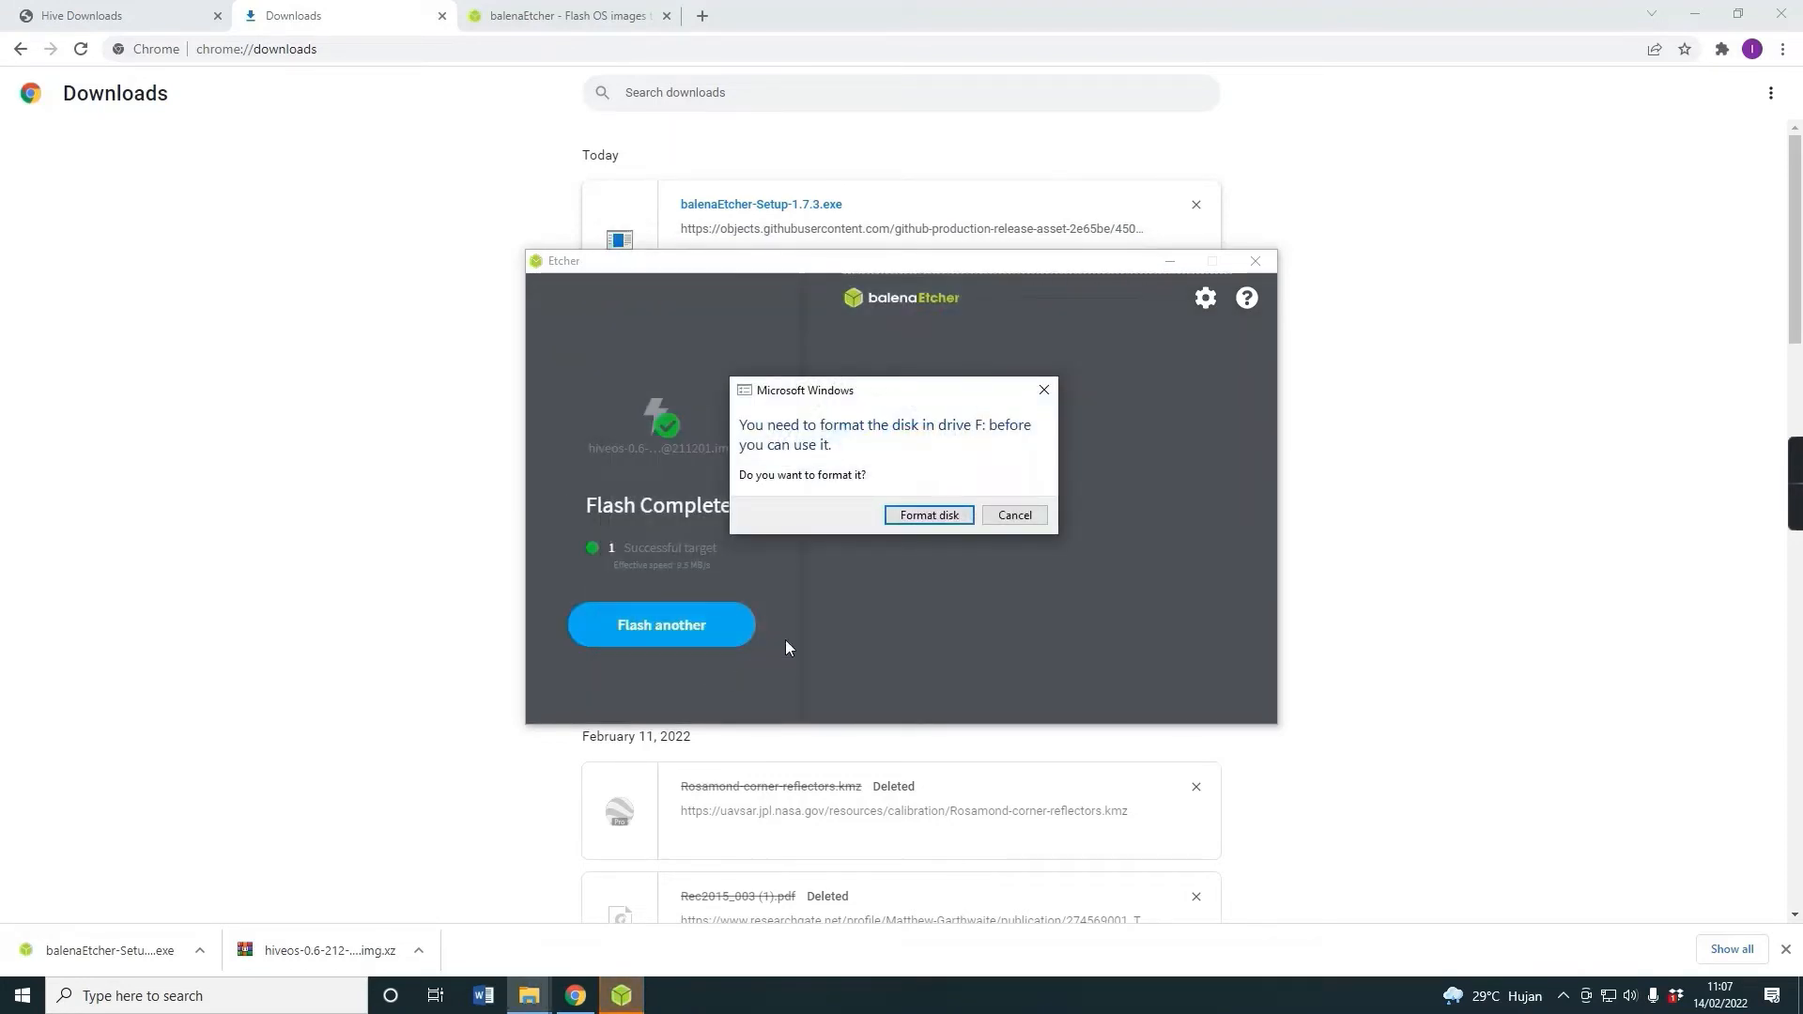
click(1016, 517)
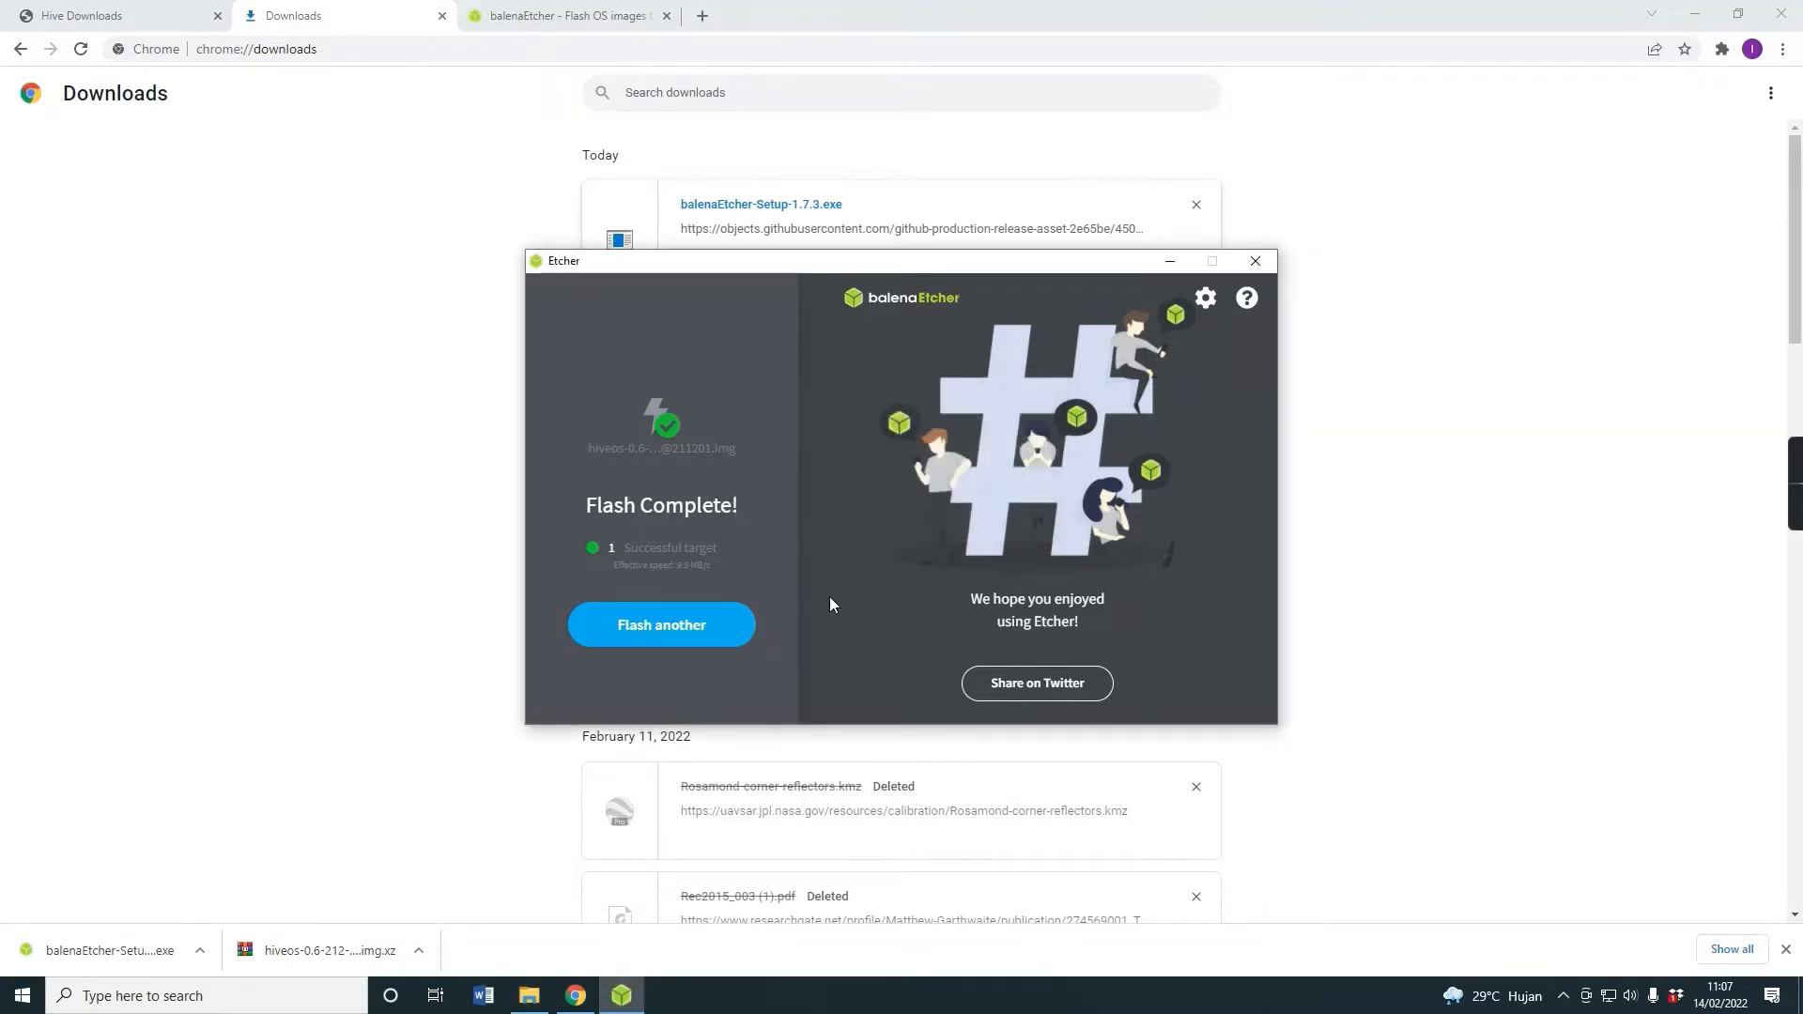
click(529, 995)
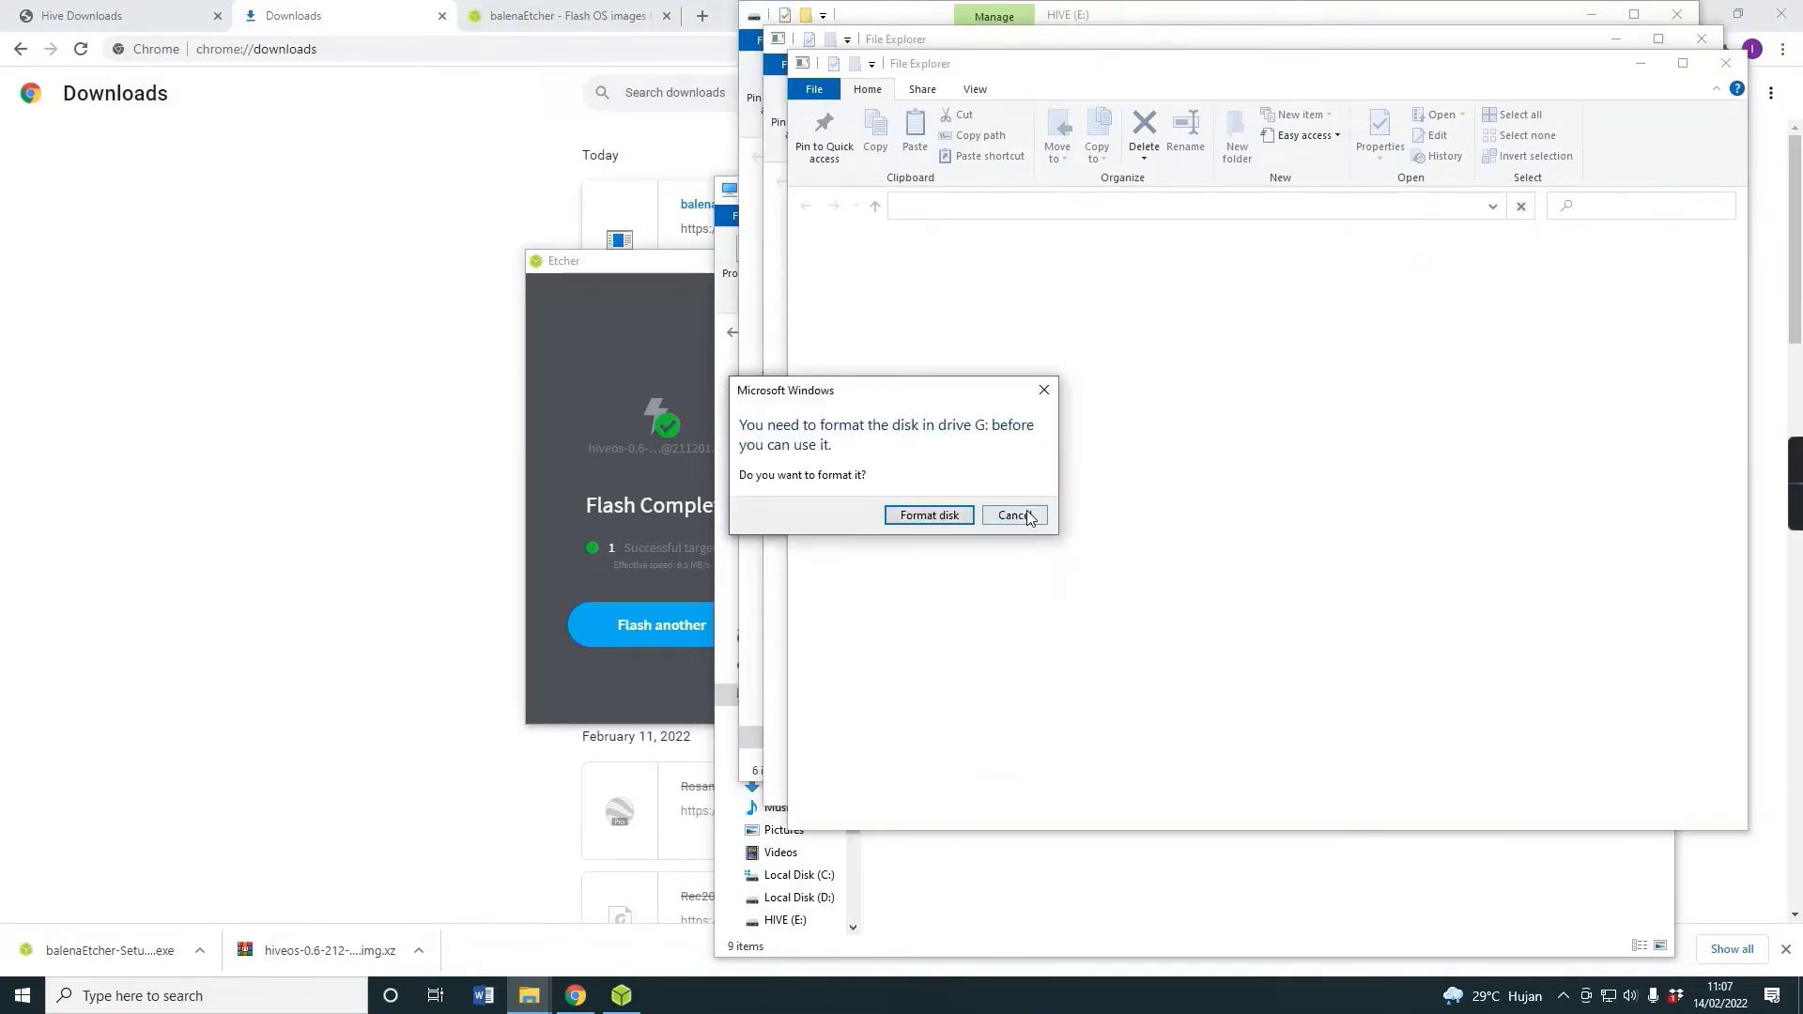
- Cancel the format prompts and drive warnings for drive G:
click(1016, 519)
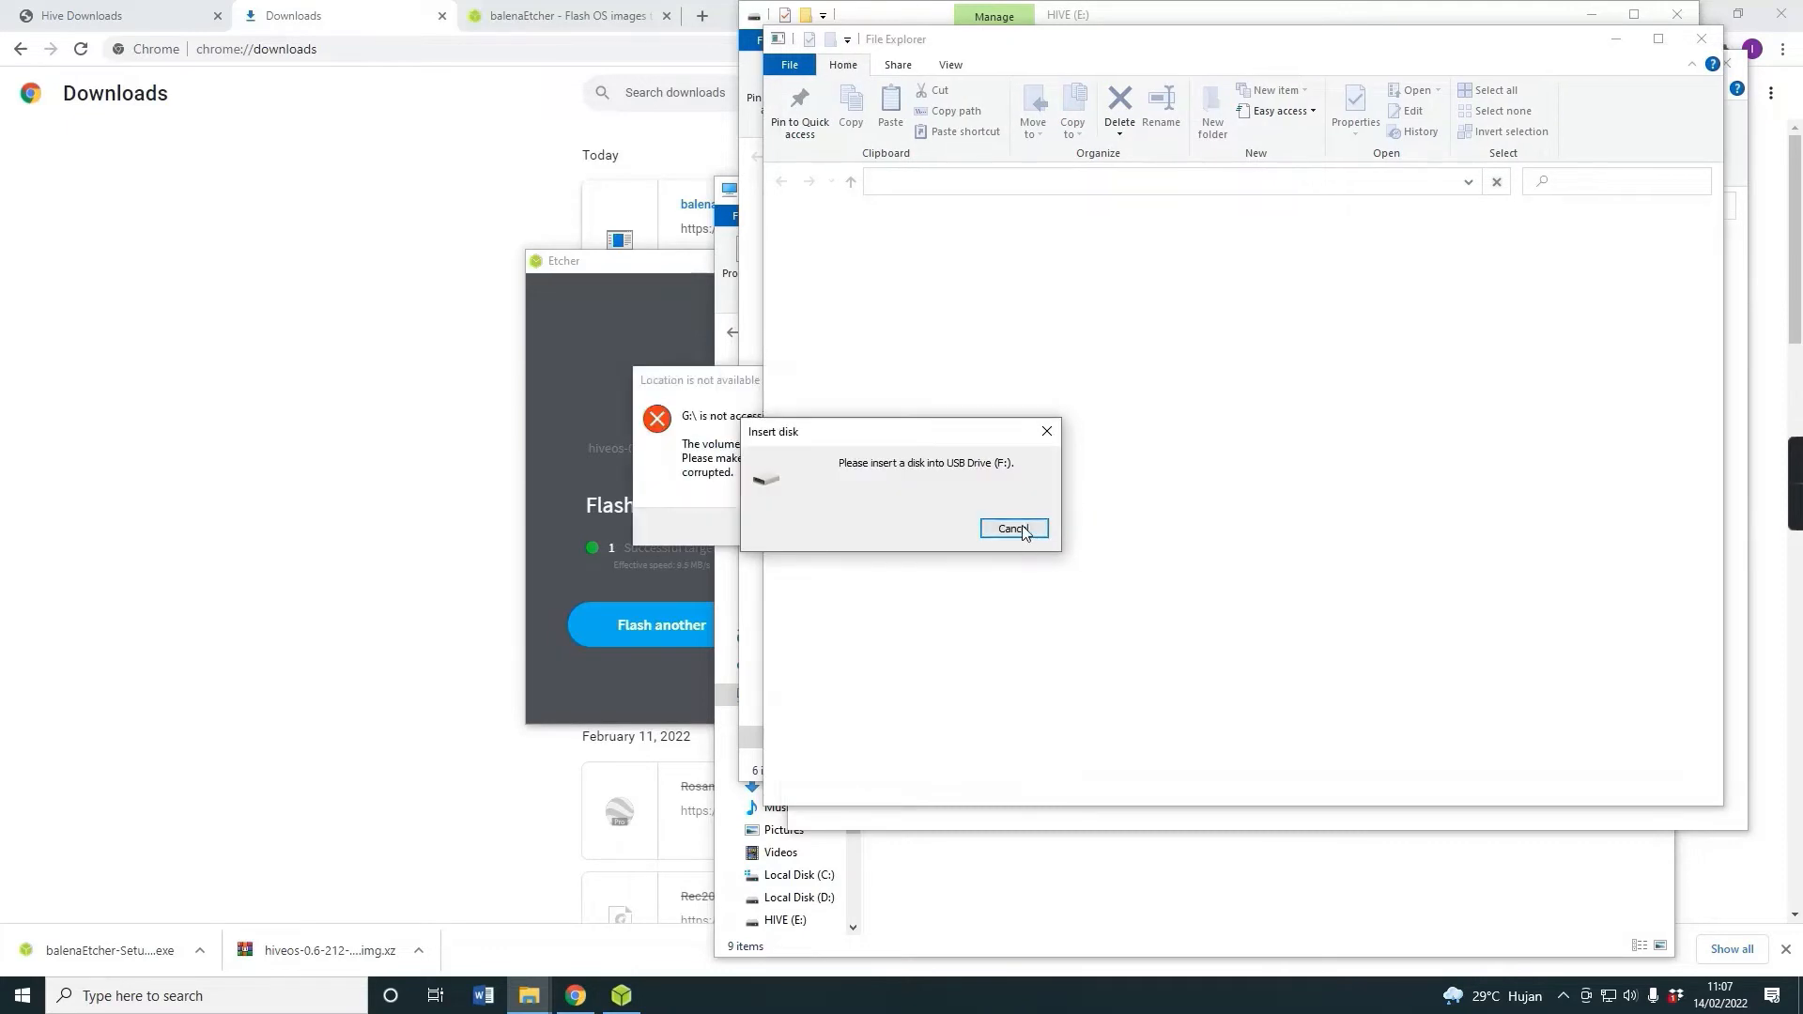
click(1013, 528)
click(1103, 528)
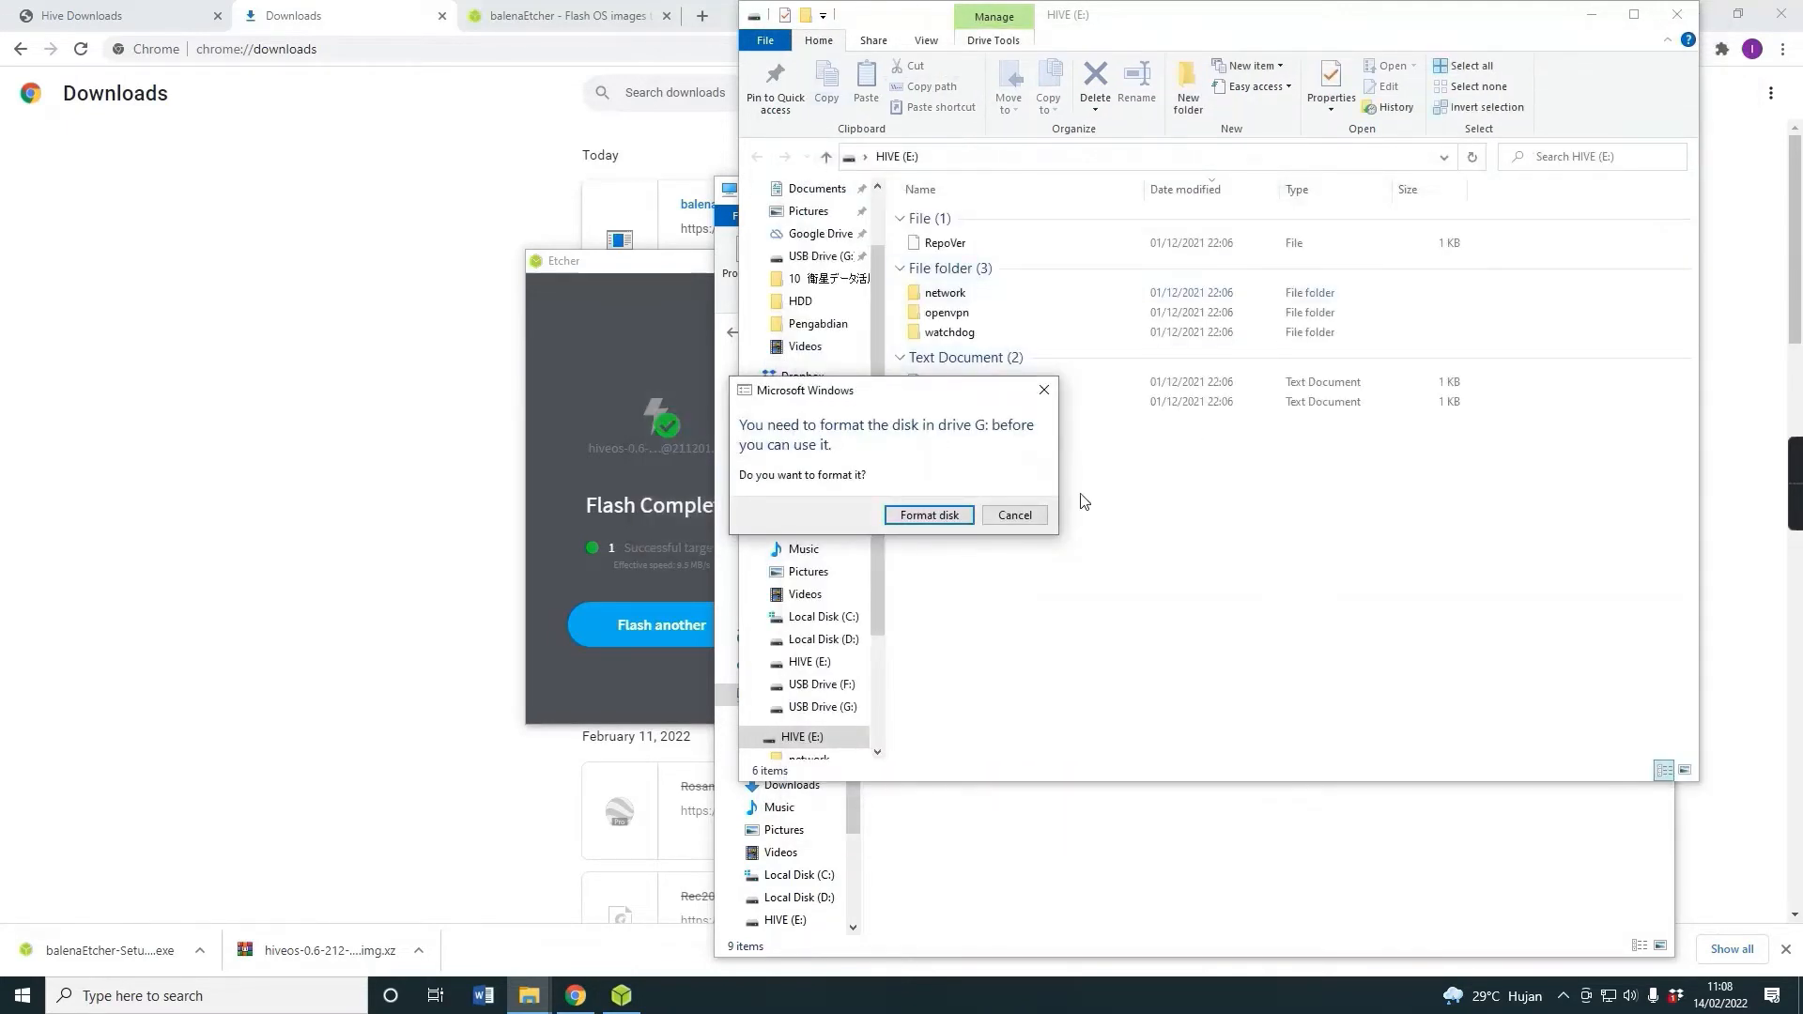
click(1040, 514)
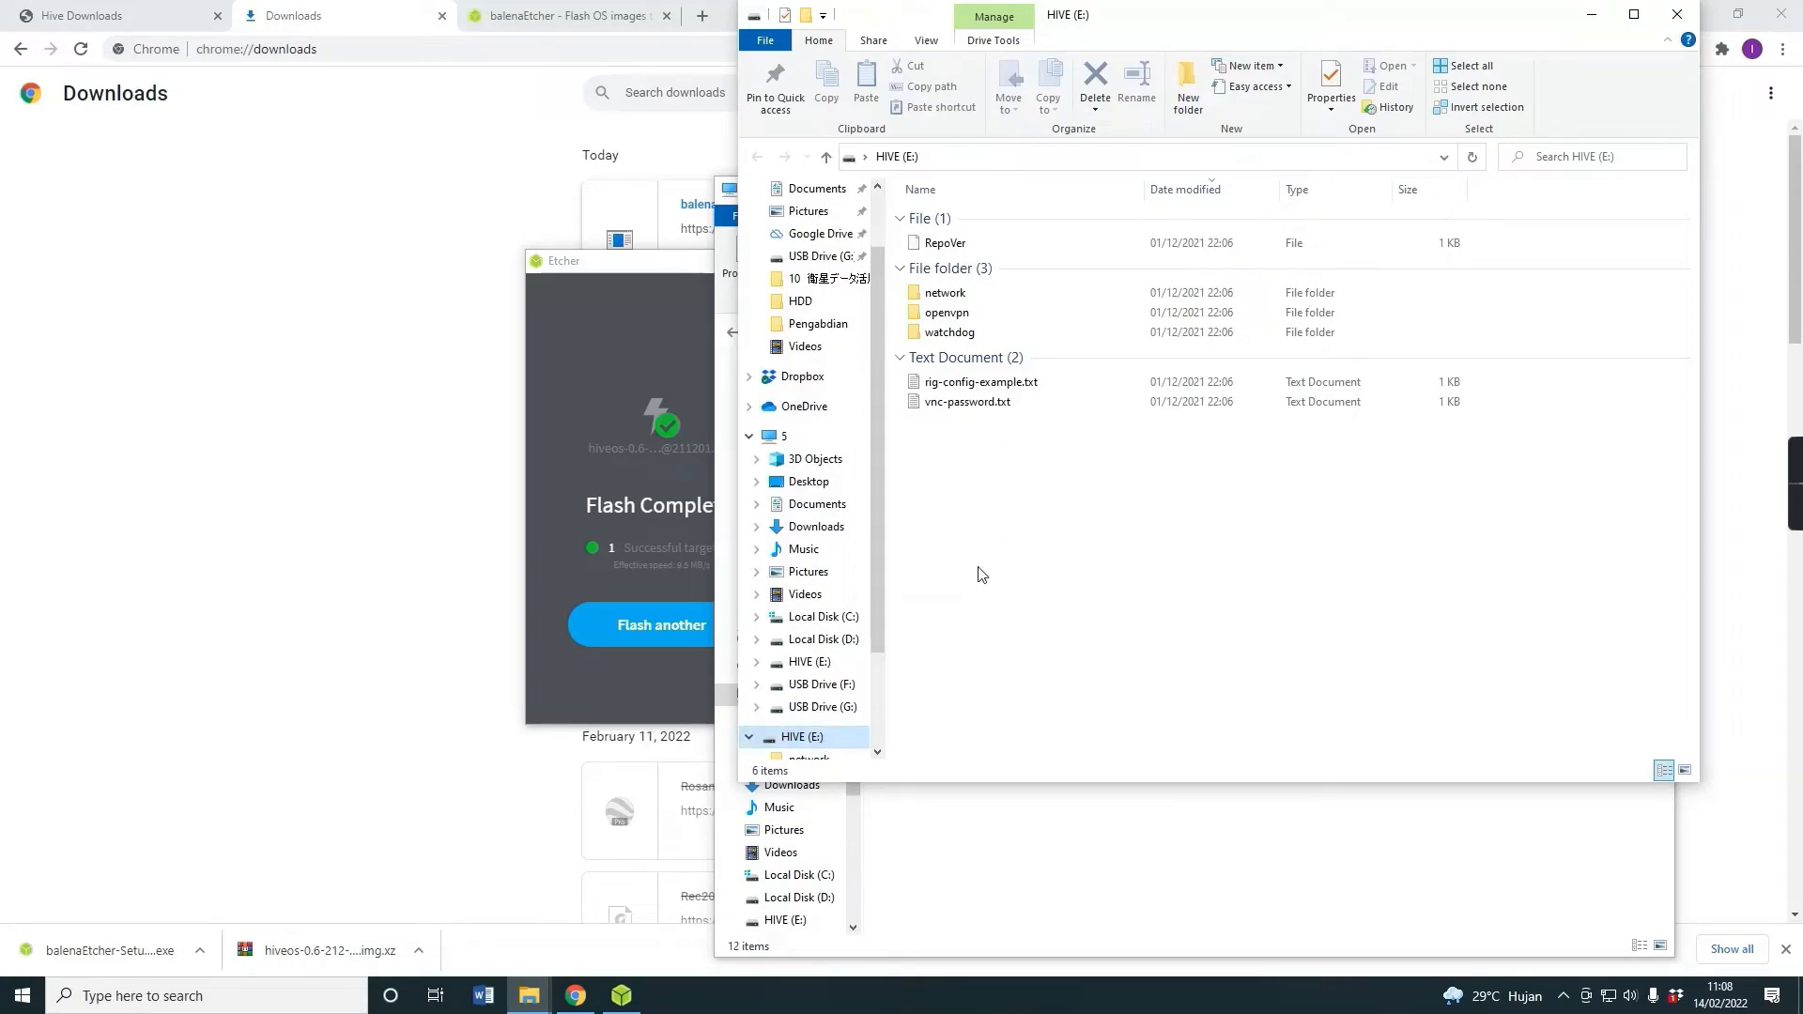
- Set the HIVE (E:) file list's Group by to (None), then restore the window size
click(1635, 15)
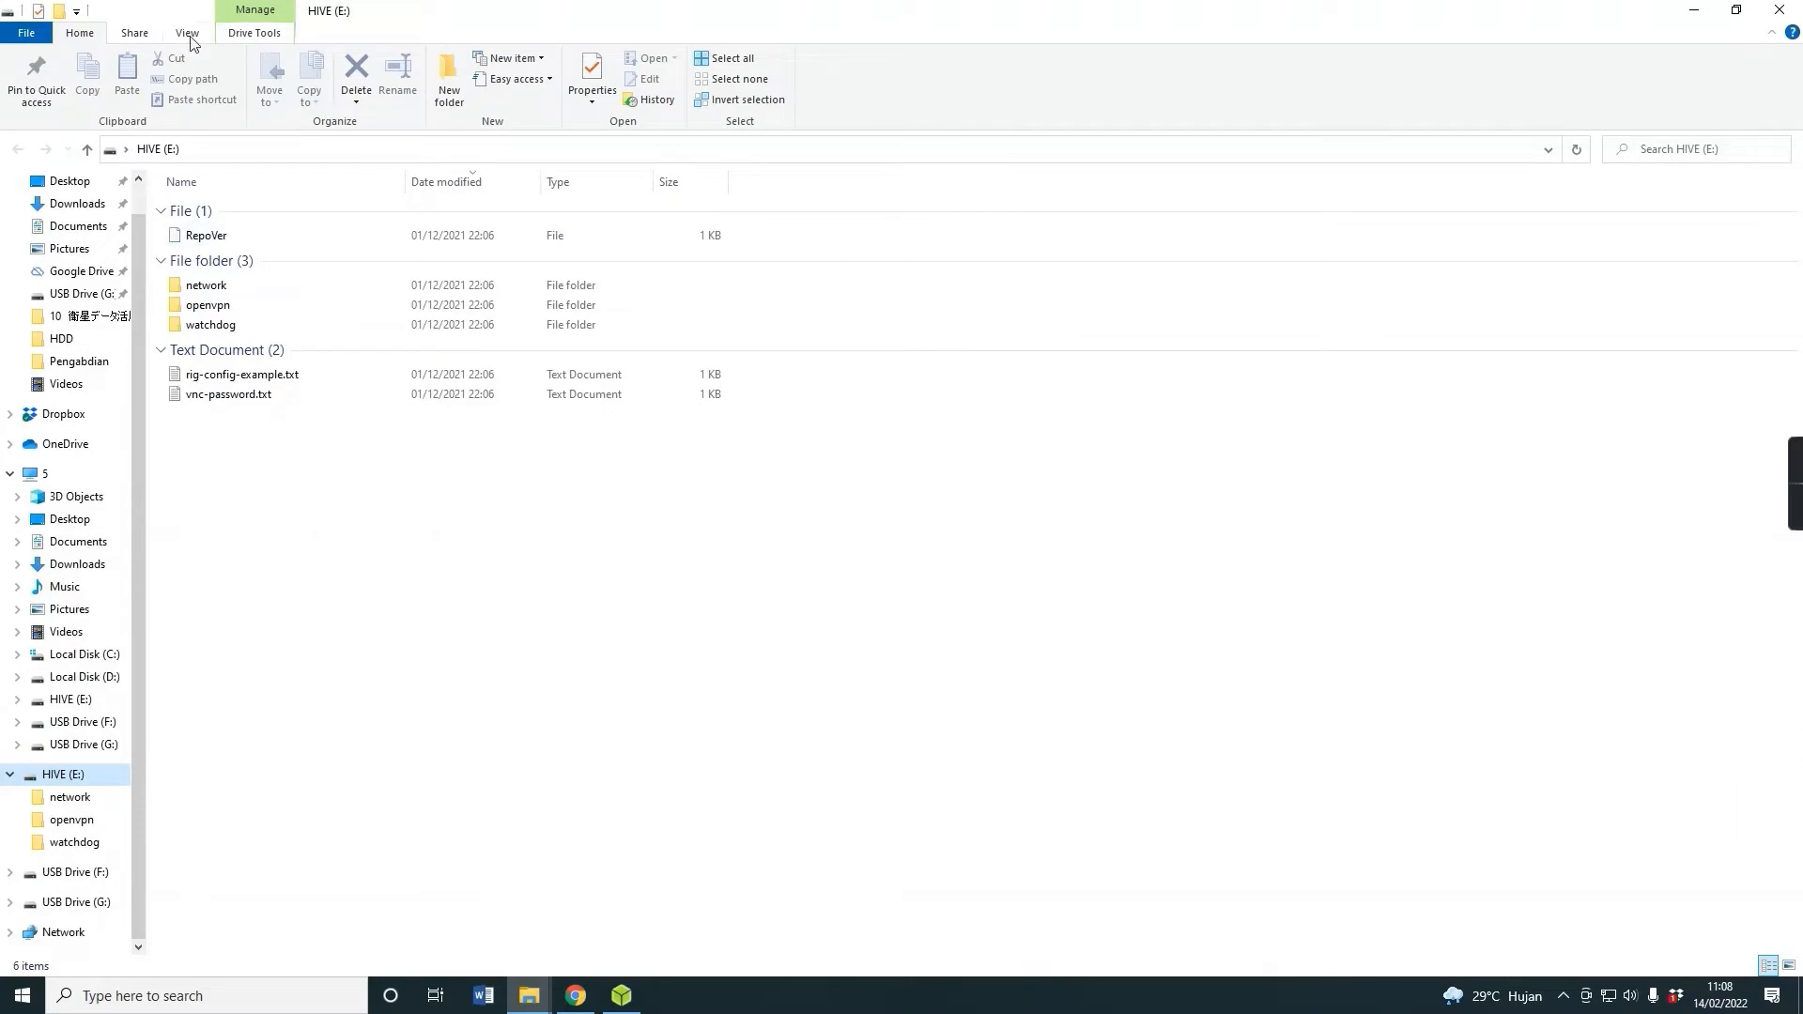
click(189, 35)
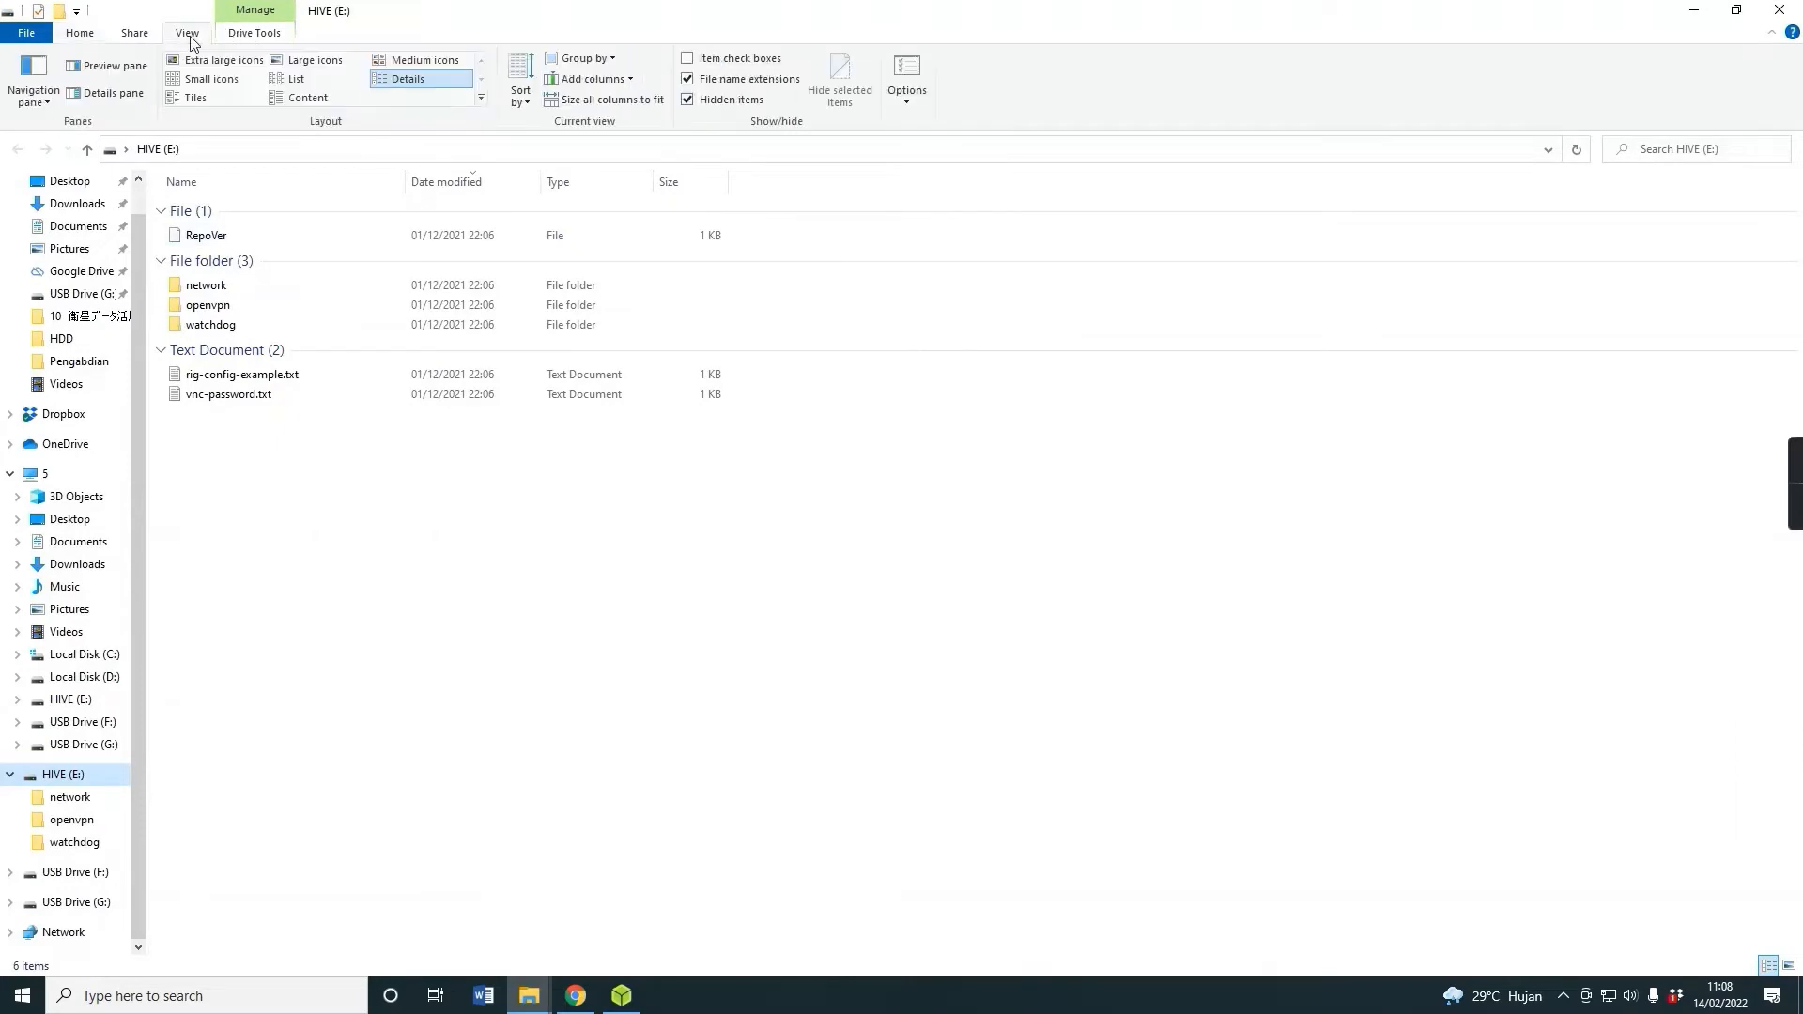
click(582, 58)
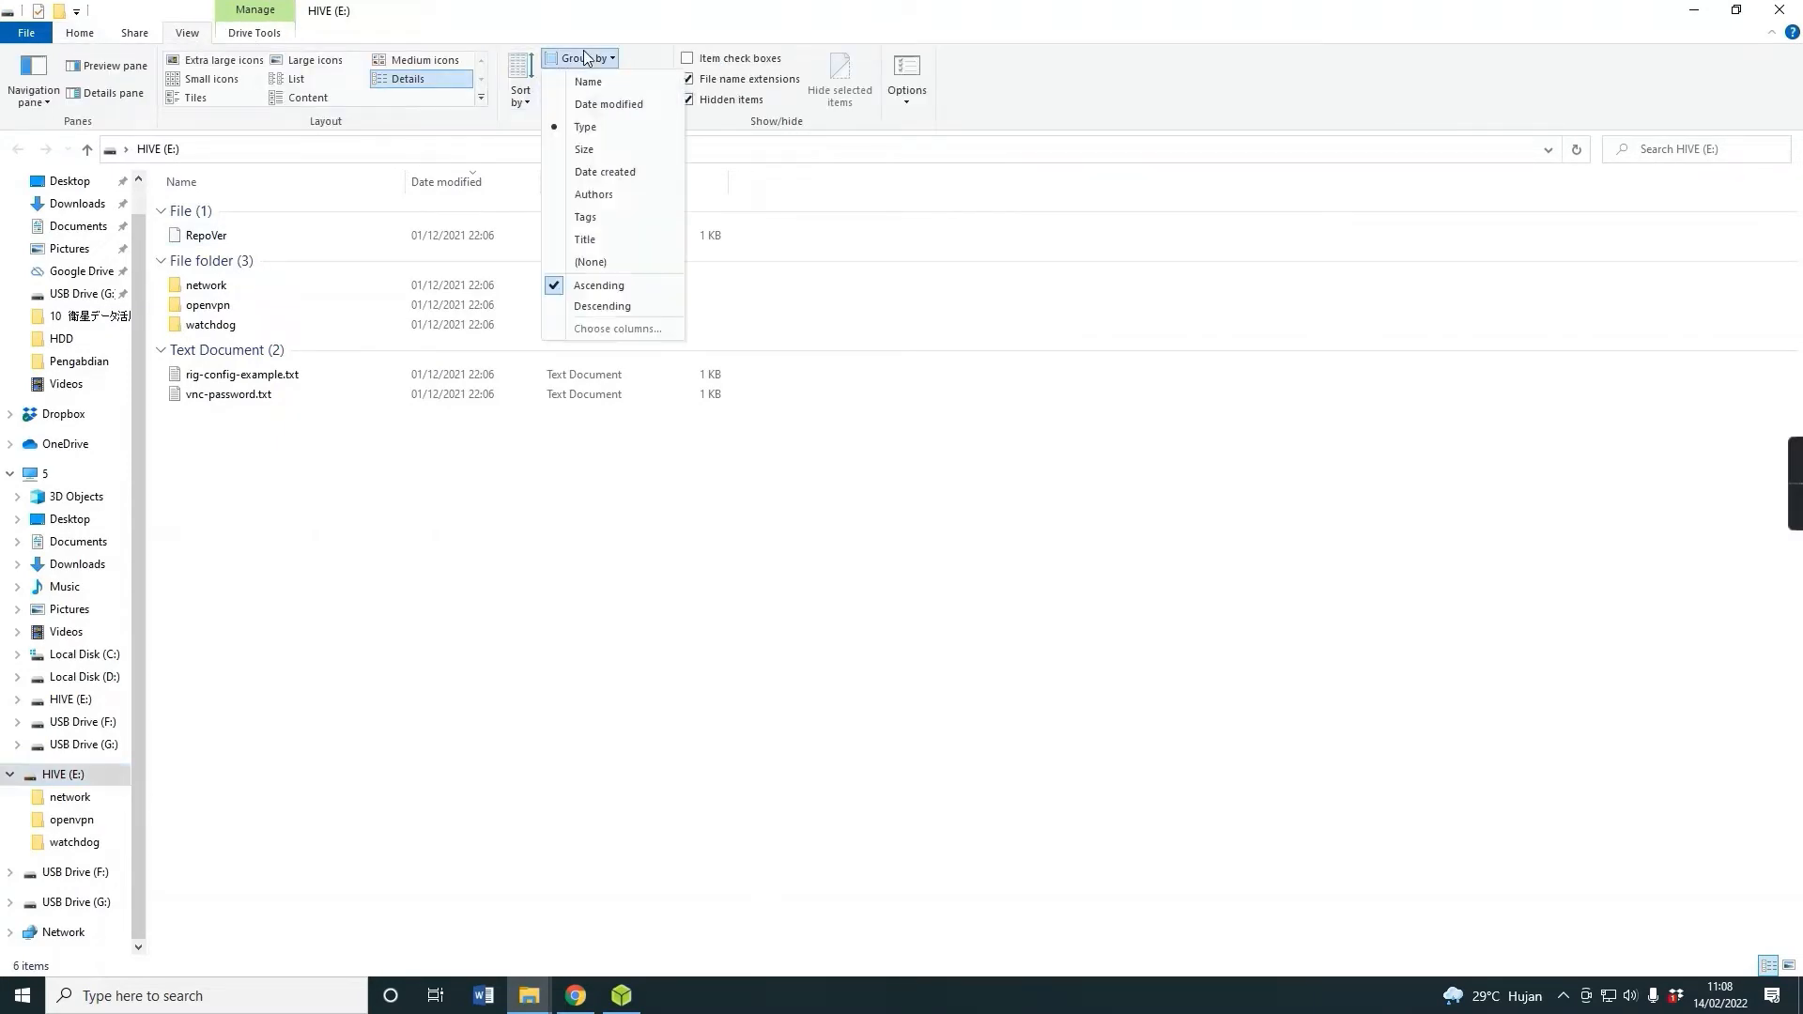
click(604, 265)
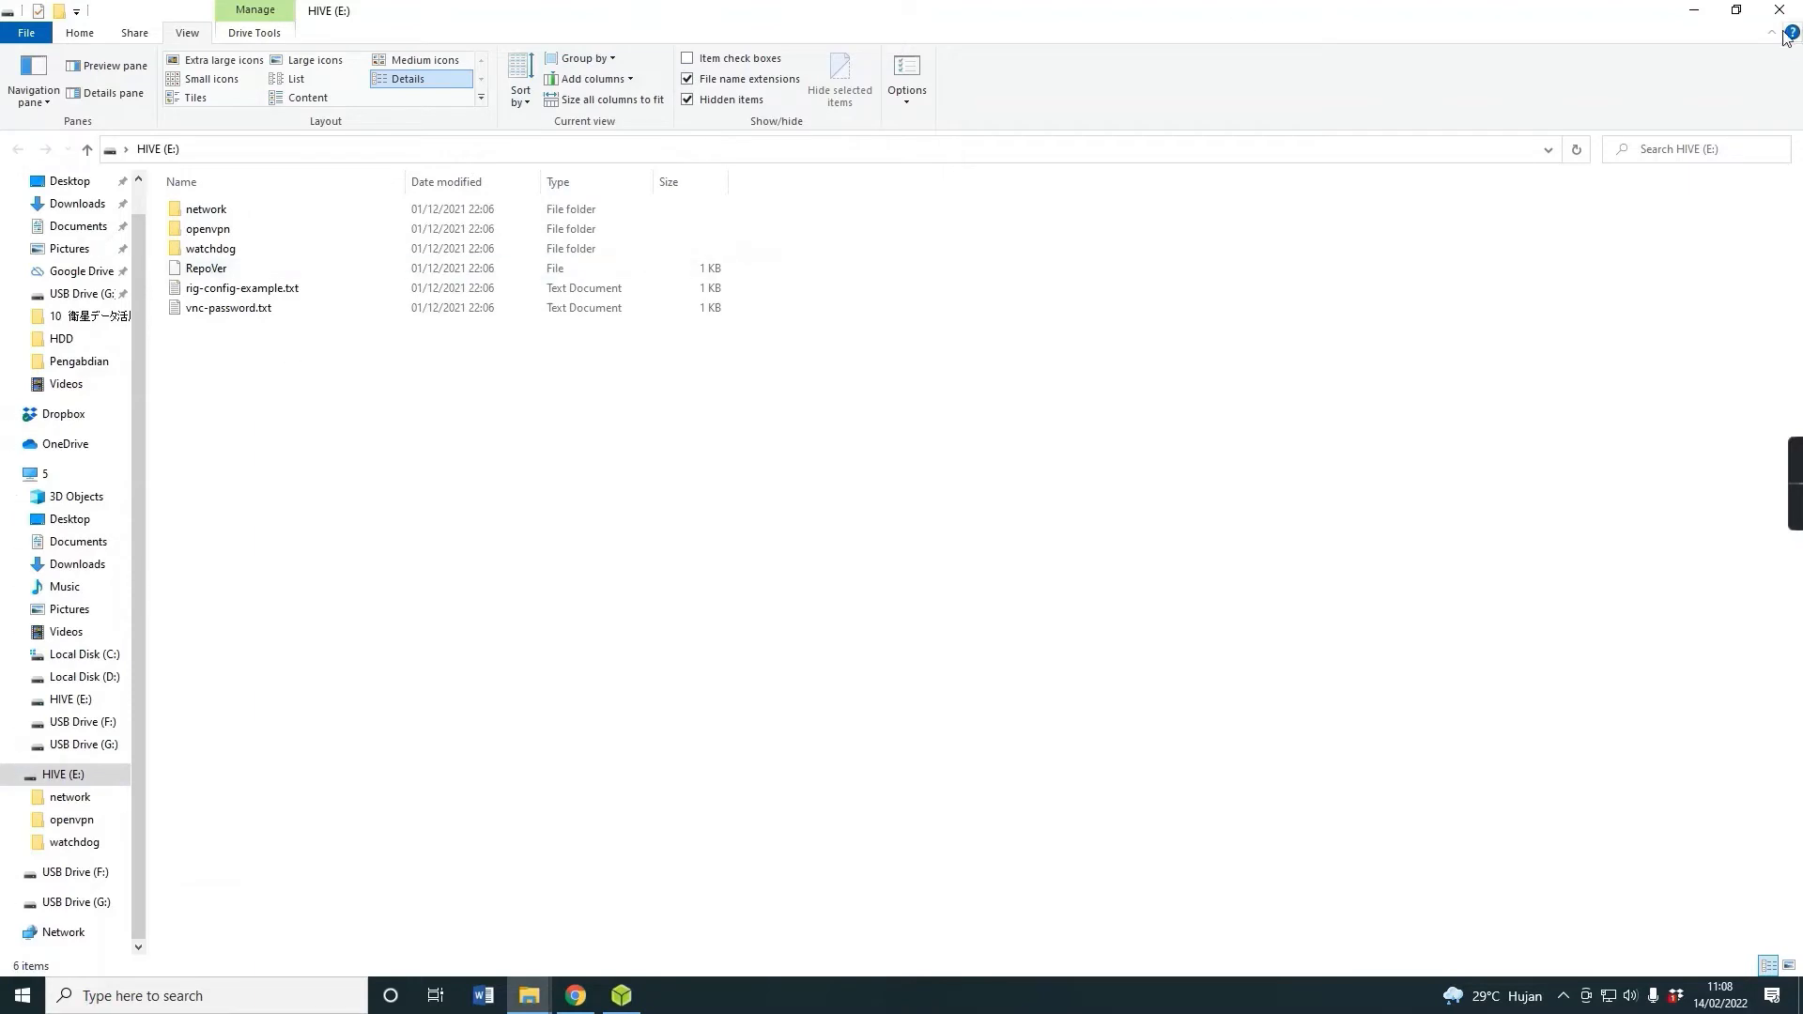
click(1736, 9)
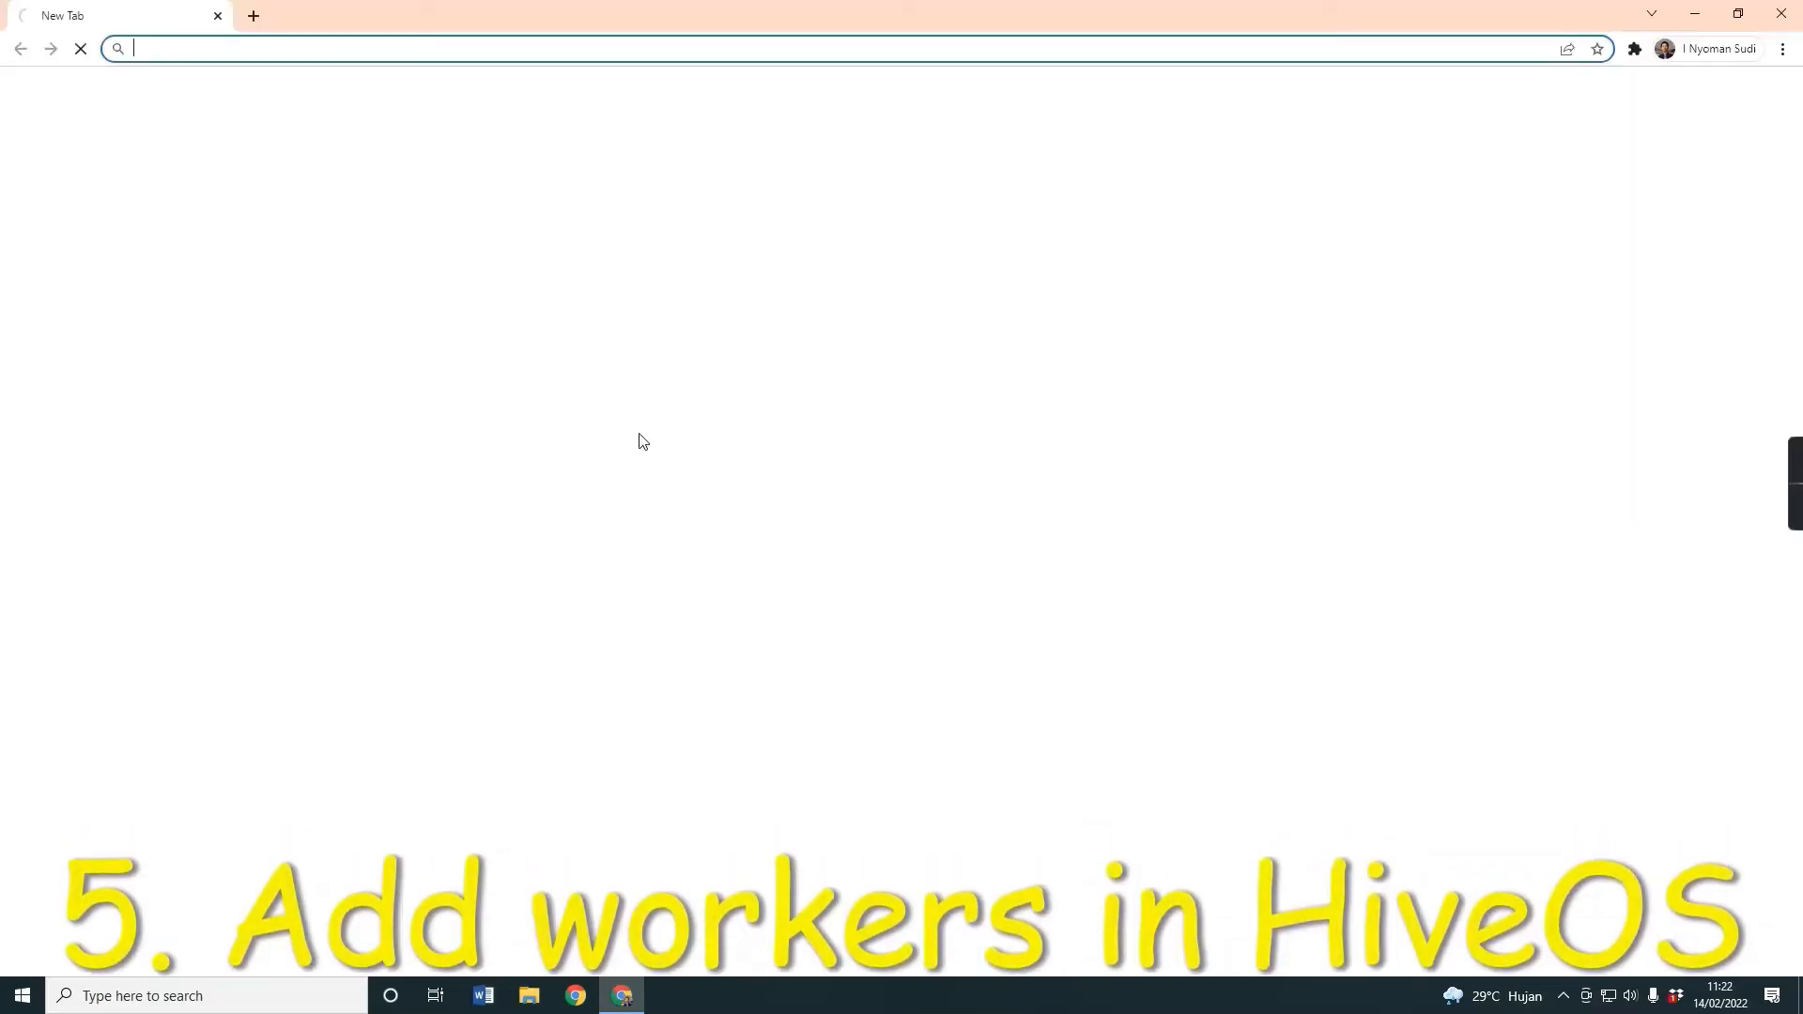
- Google 'hiveos login' and open the Hive OS login page at the.hiveos.farm/login
text(hi)
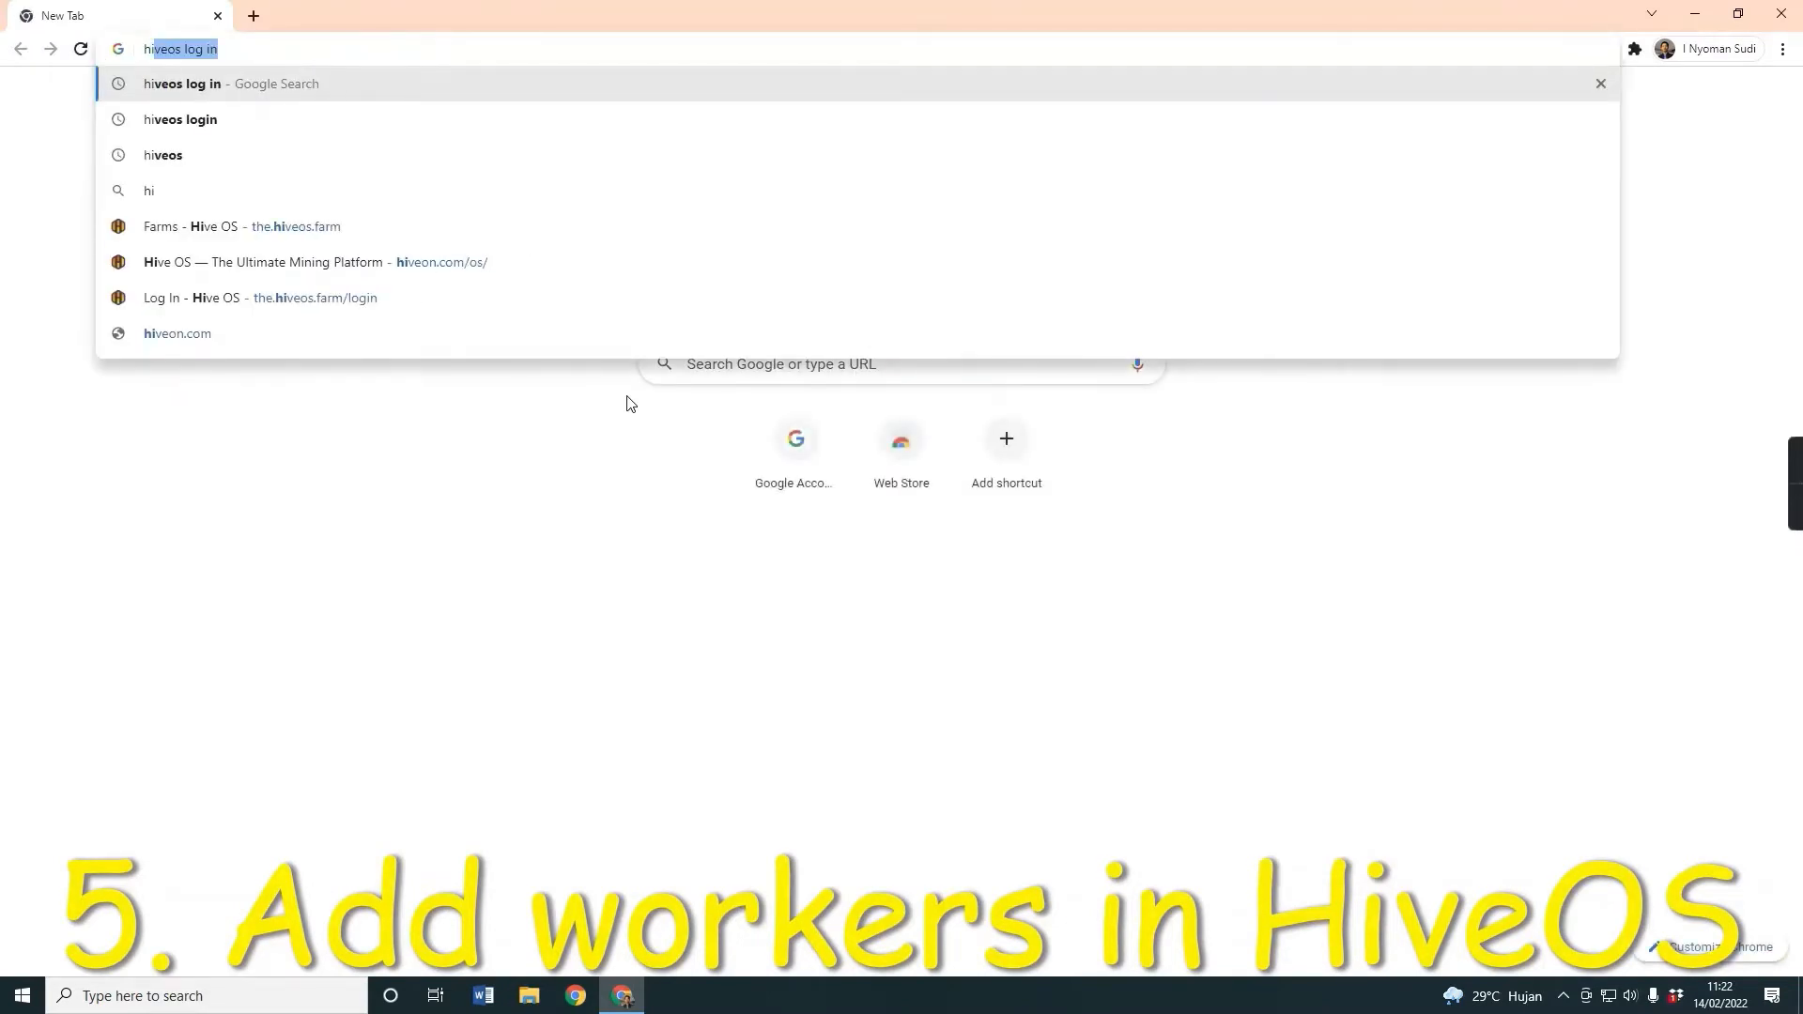
text(veos)
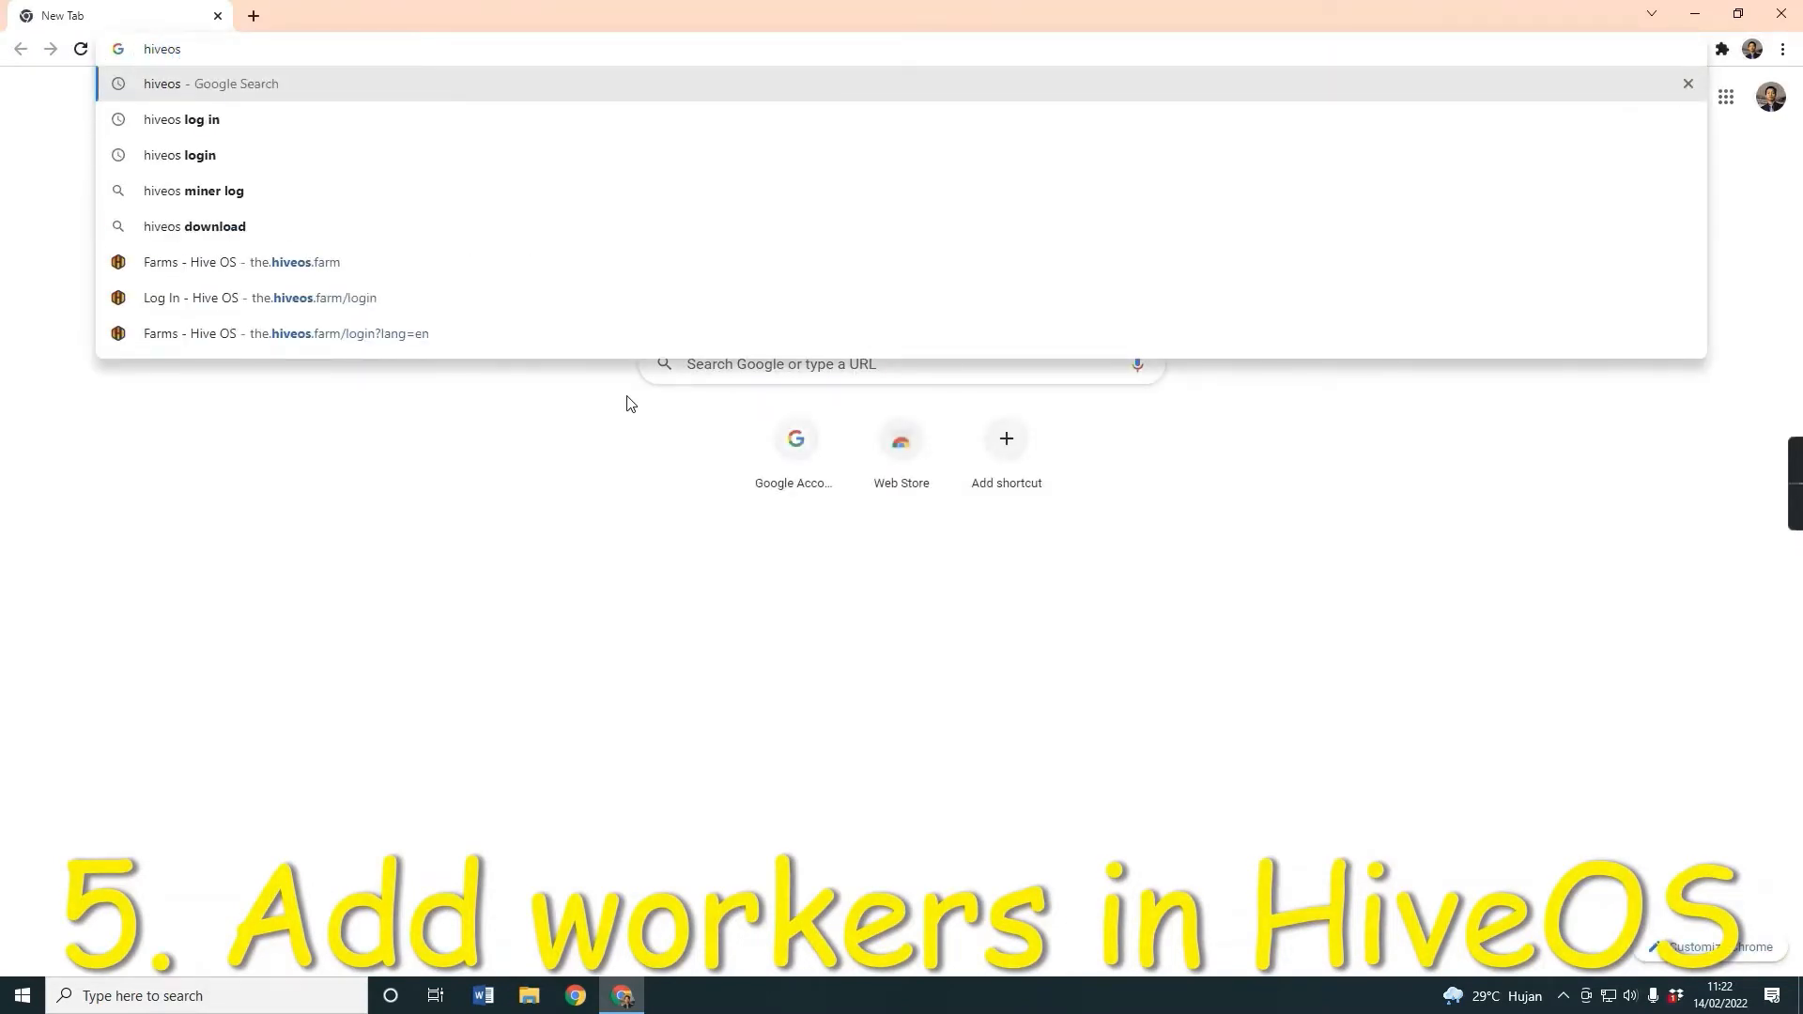
text( login)
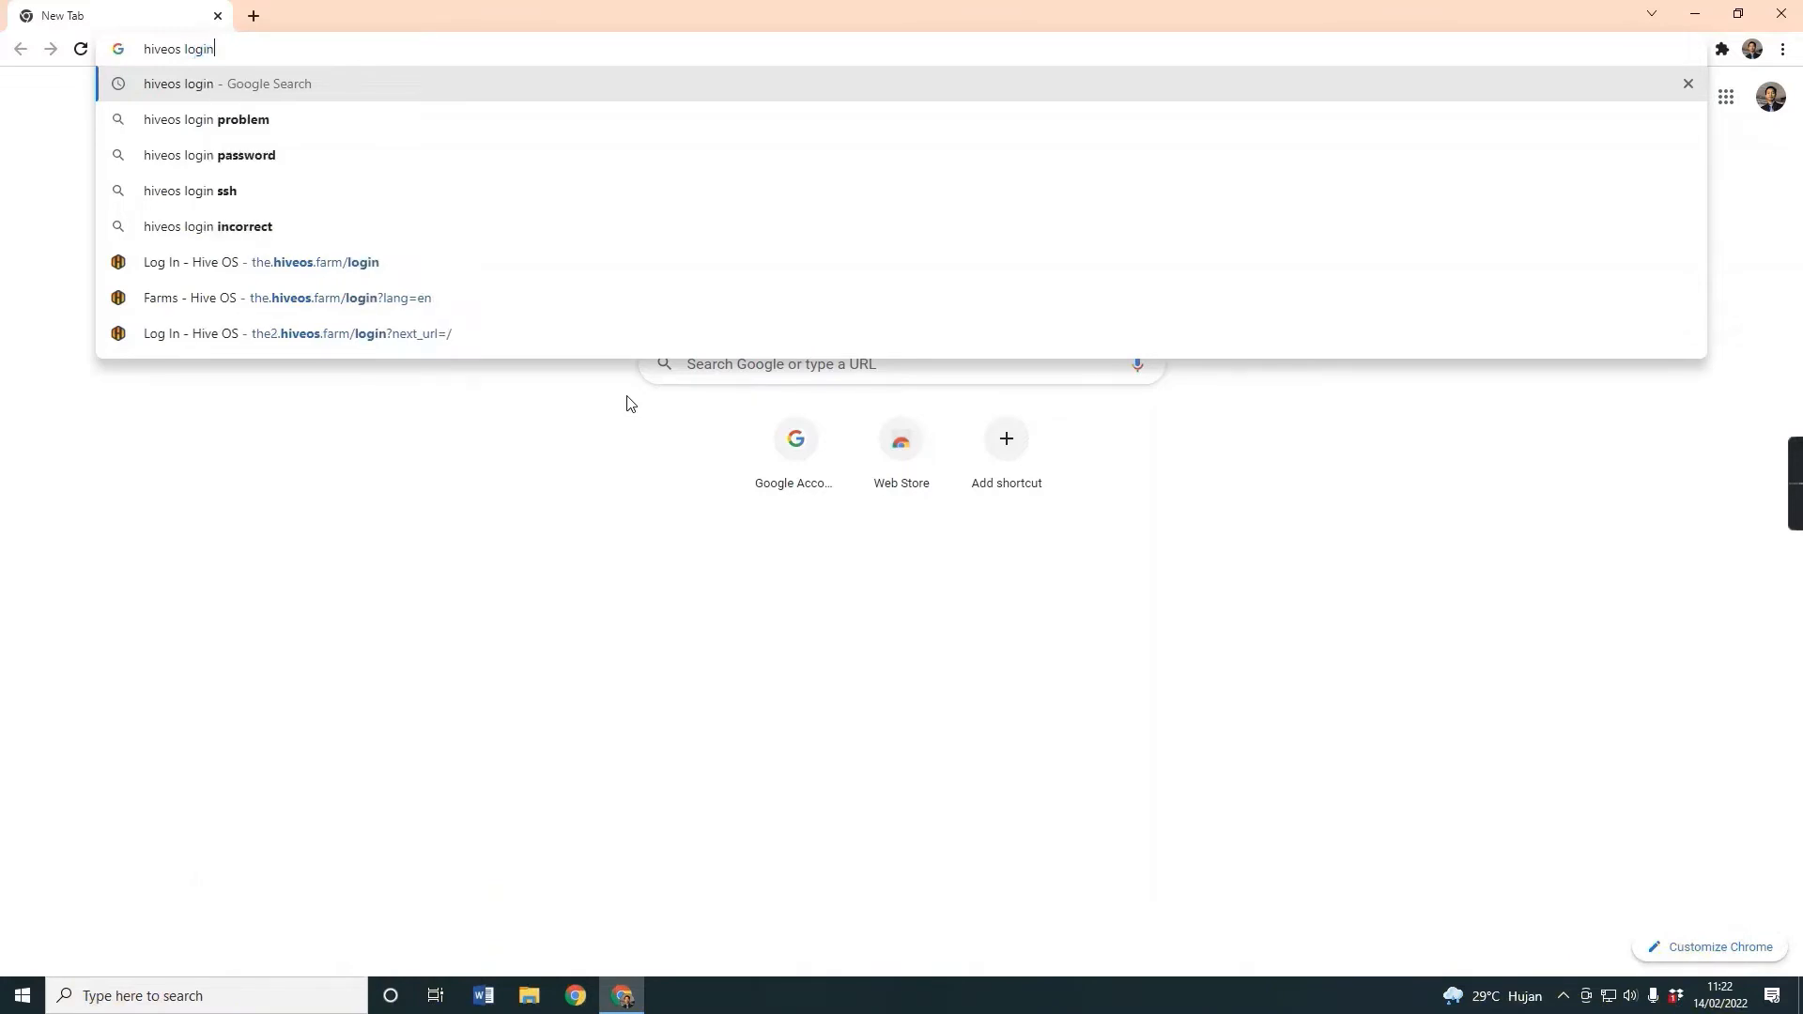
key(Return)
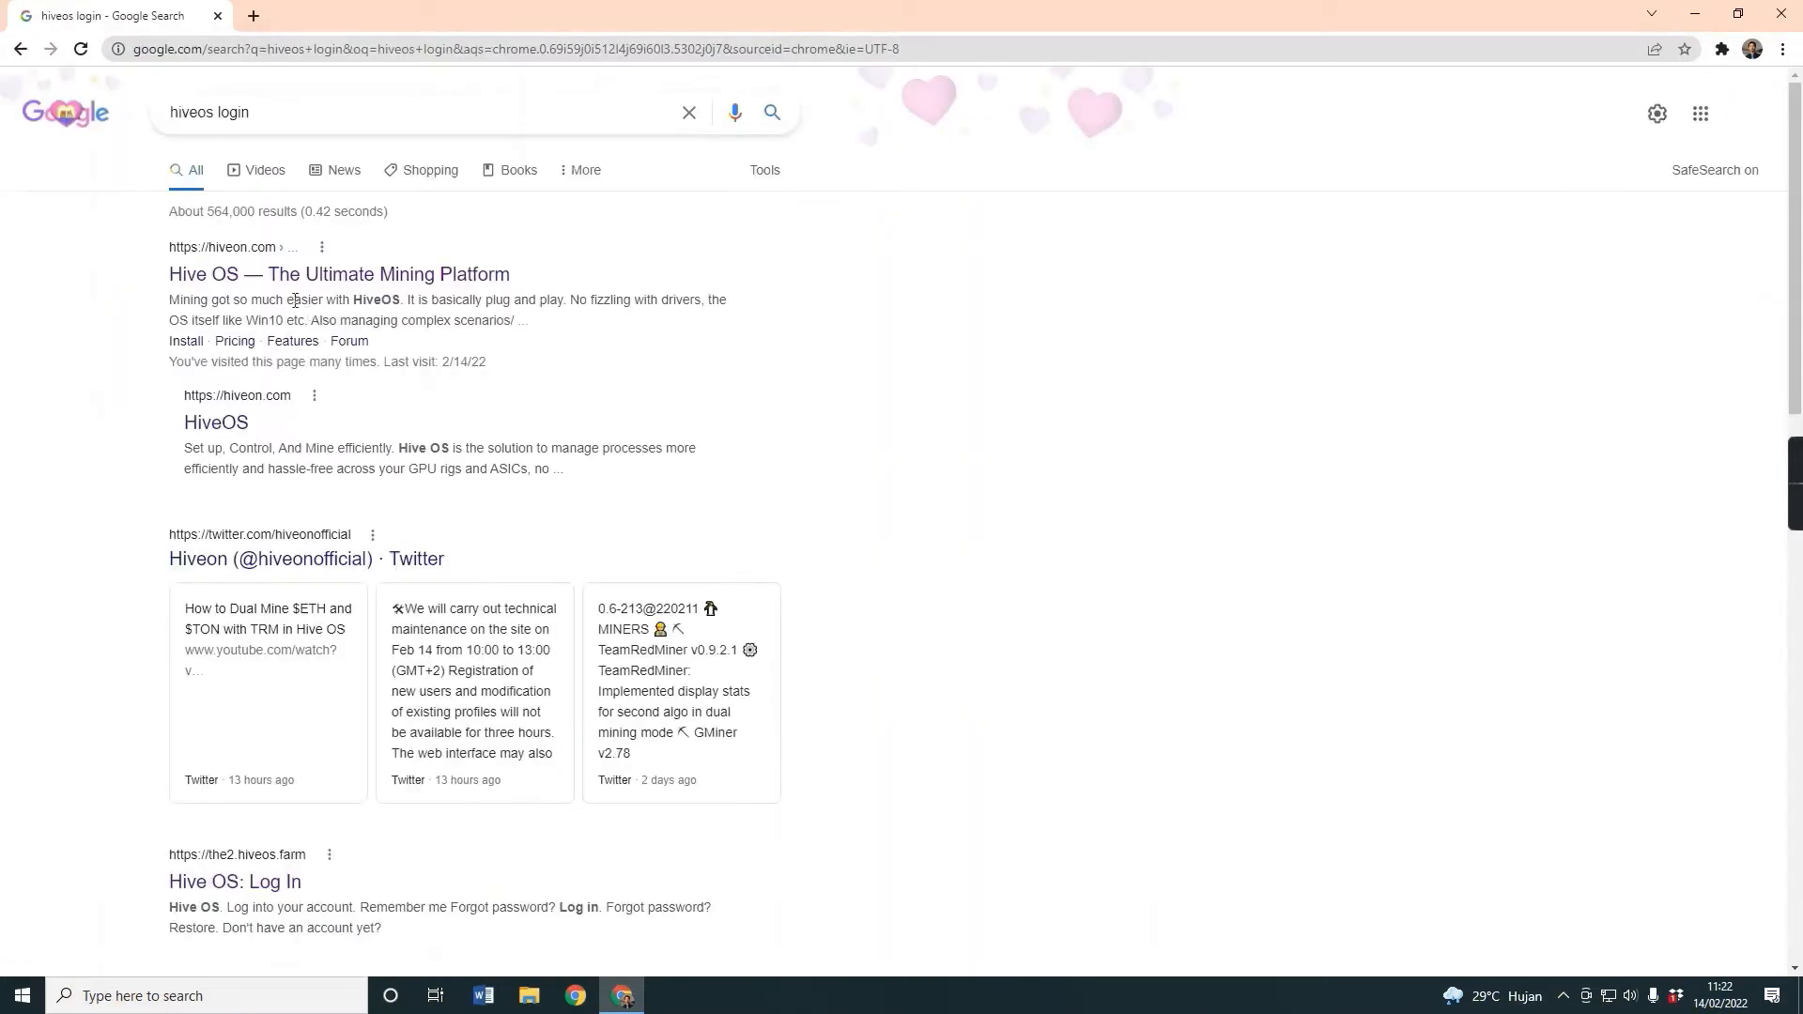
click(292, 278)
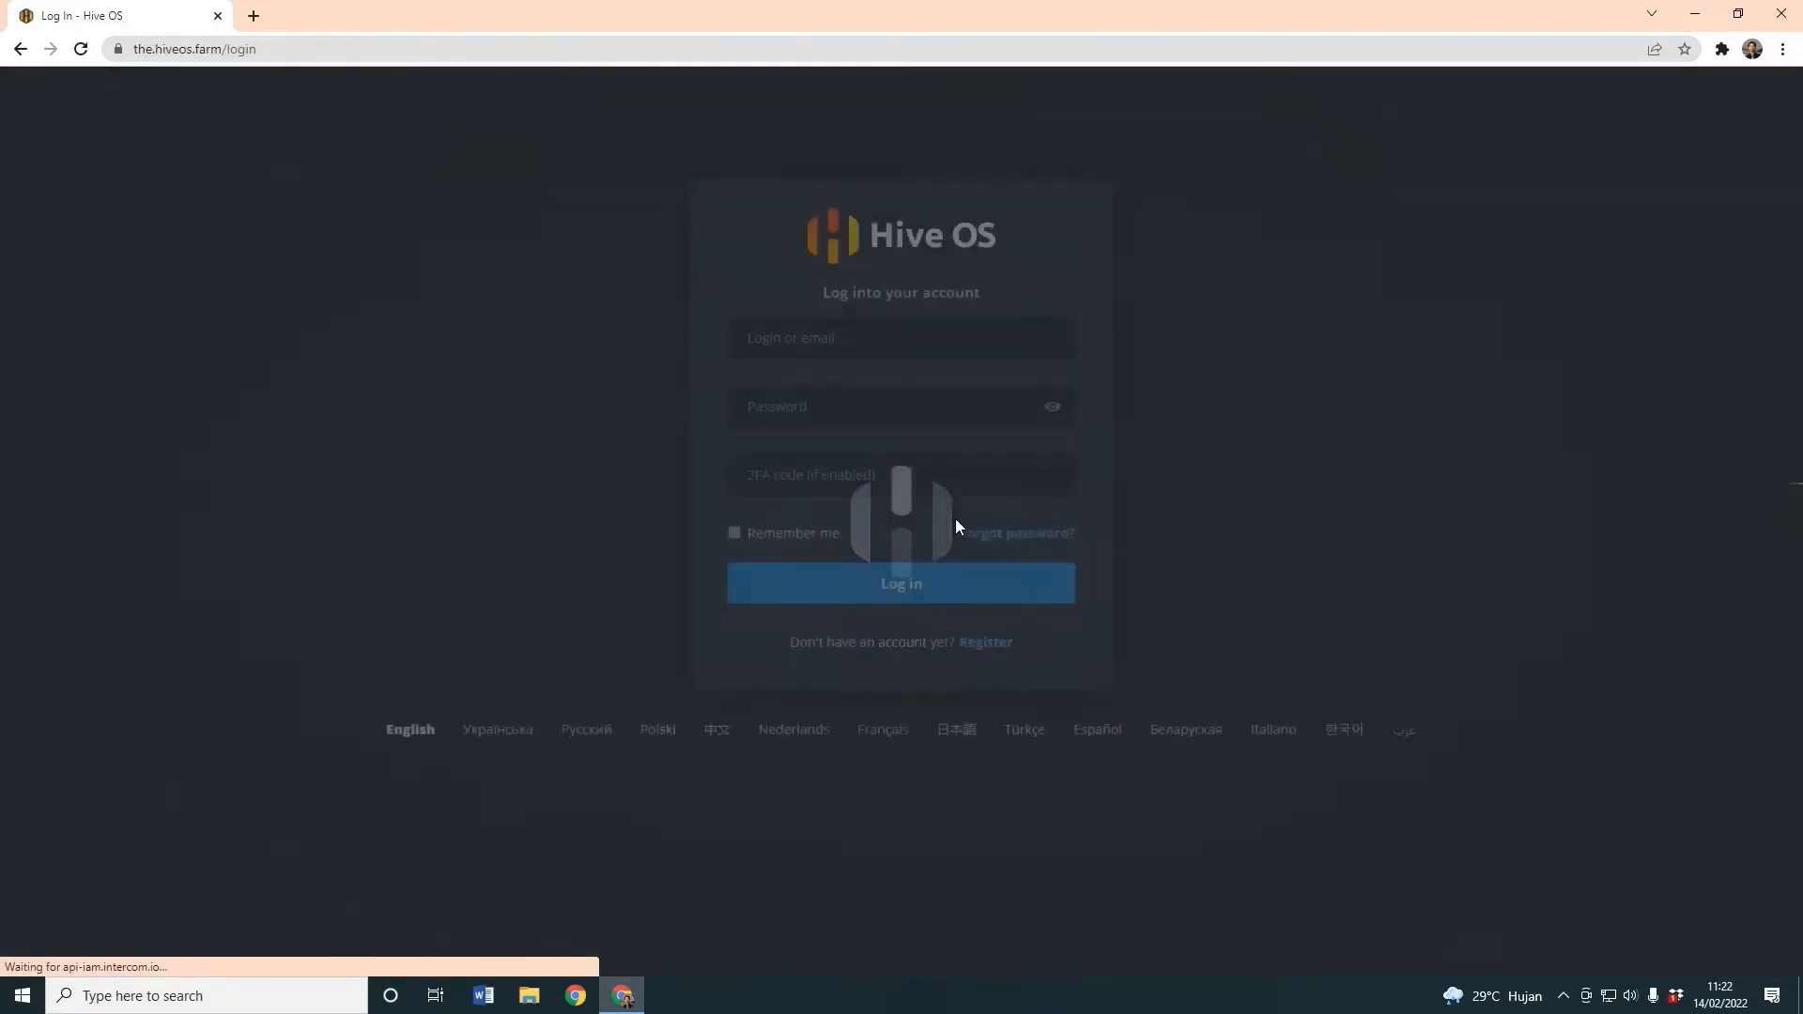
- Log in to Hive OS with the saved account e-mail and the account password
click(857, 339)
click(855, 380)
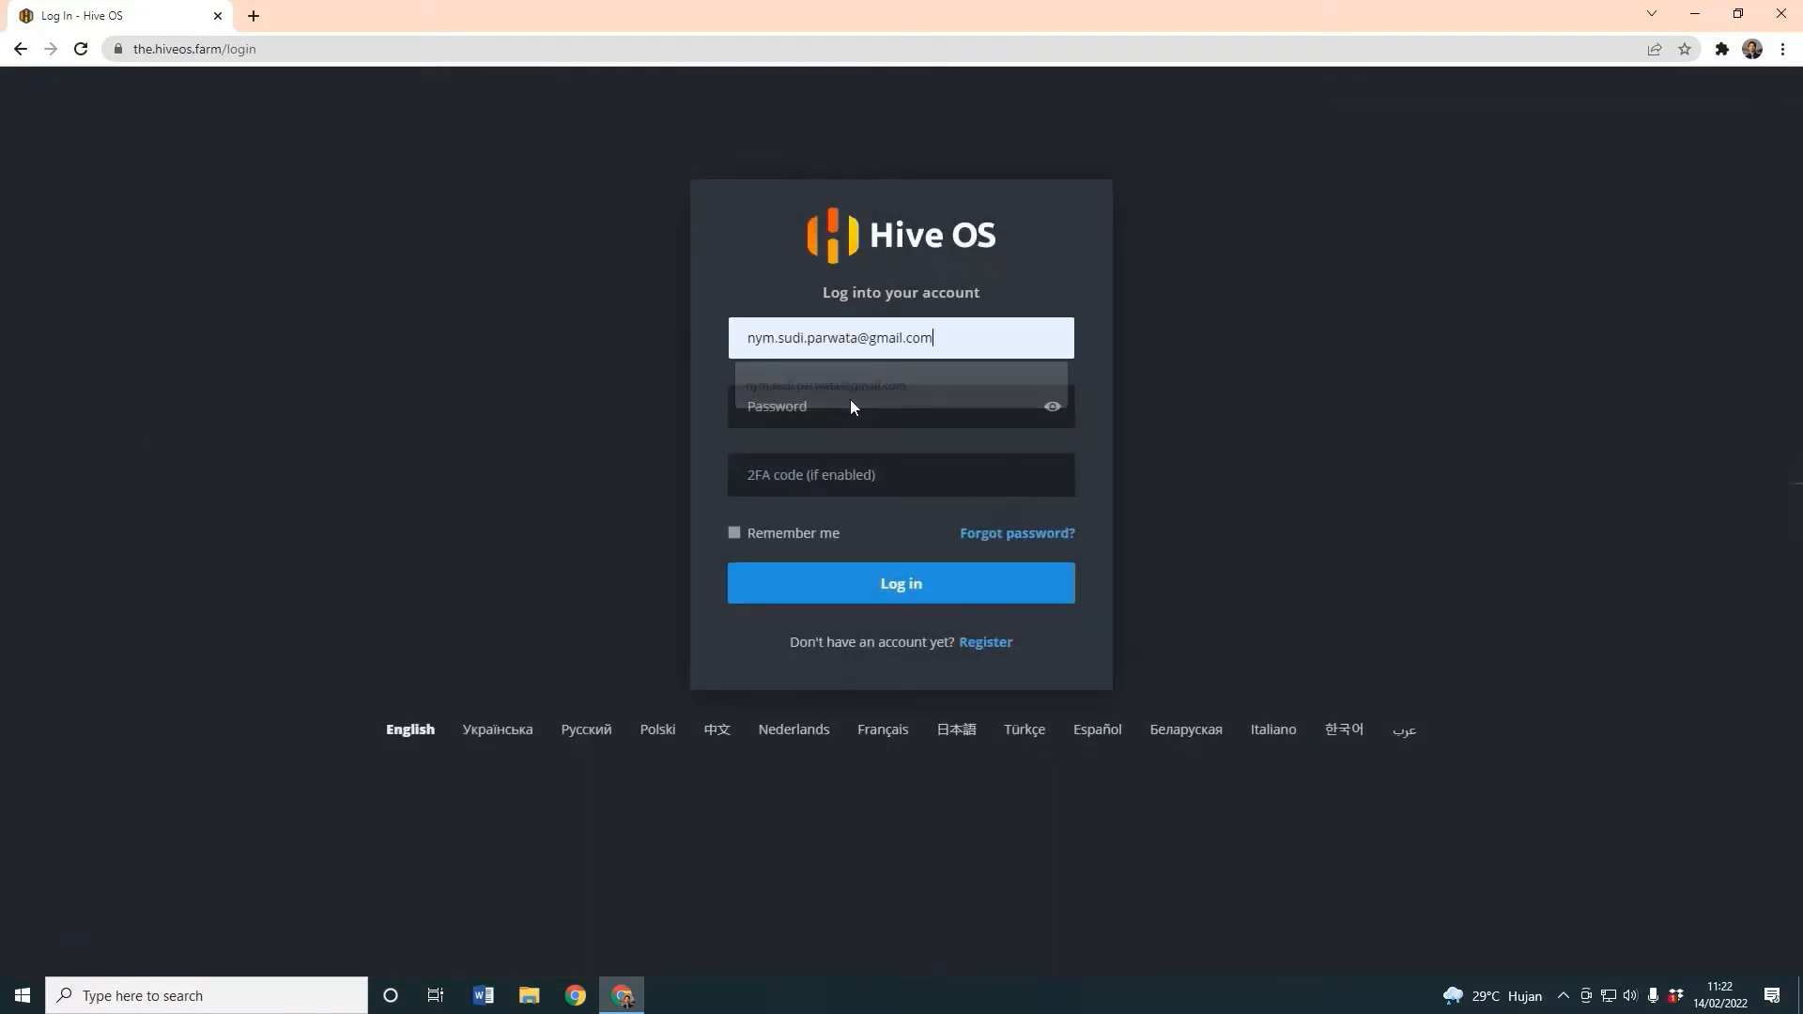
click(852, 410)
text(•)
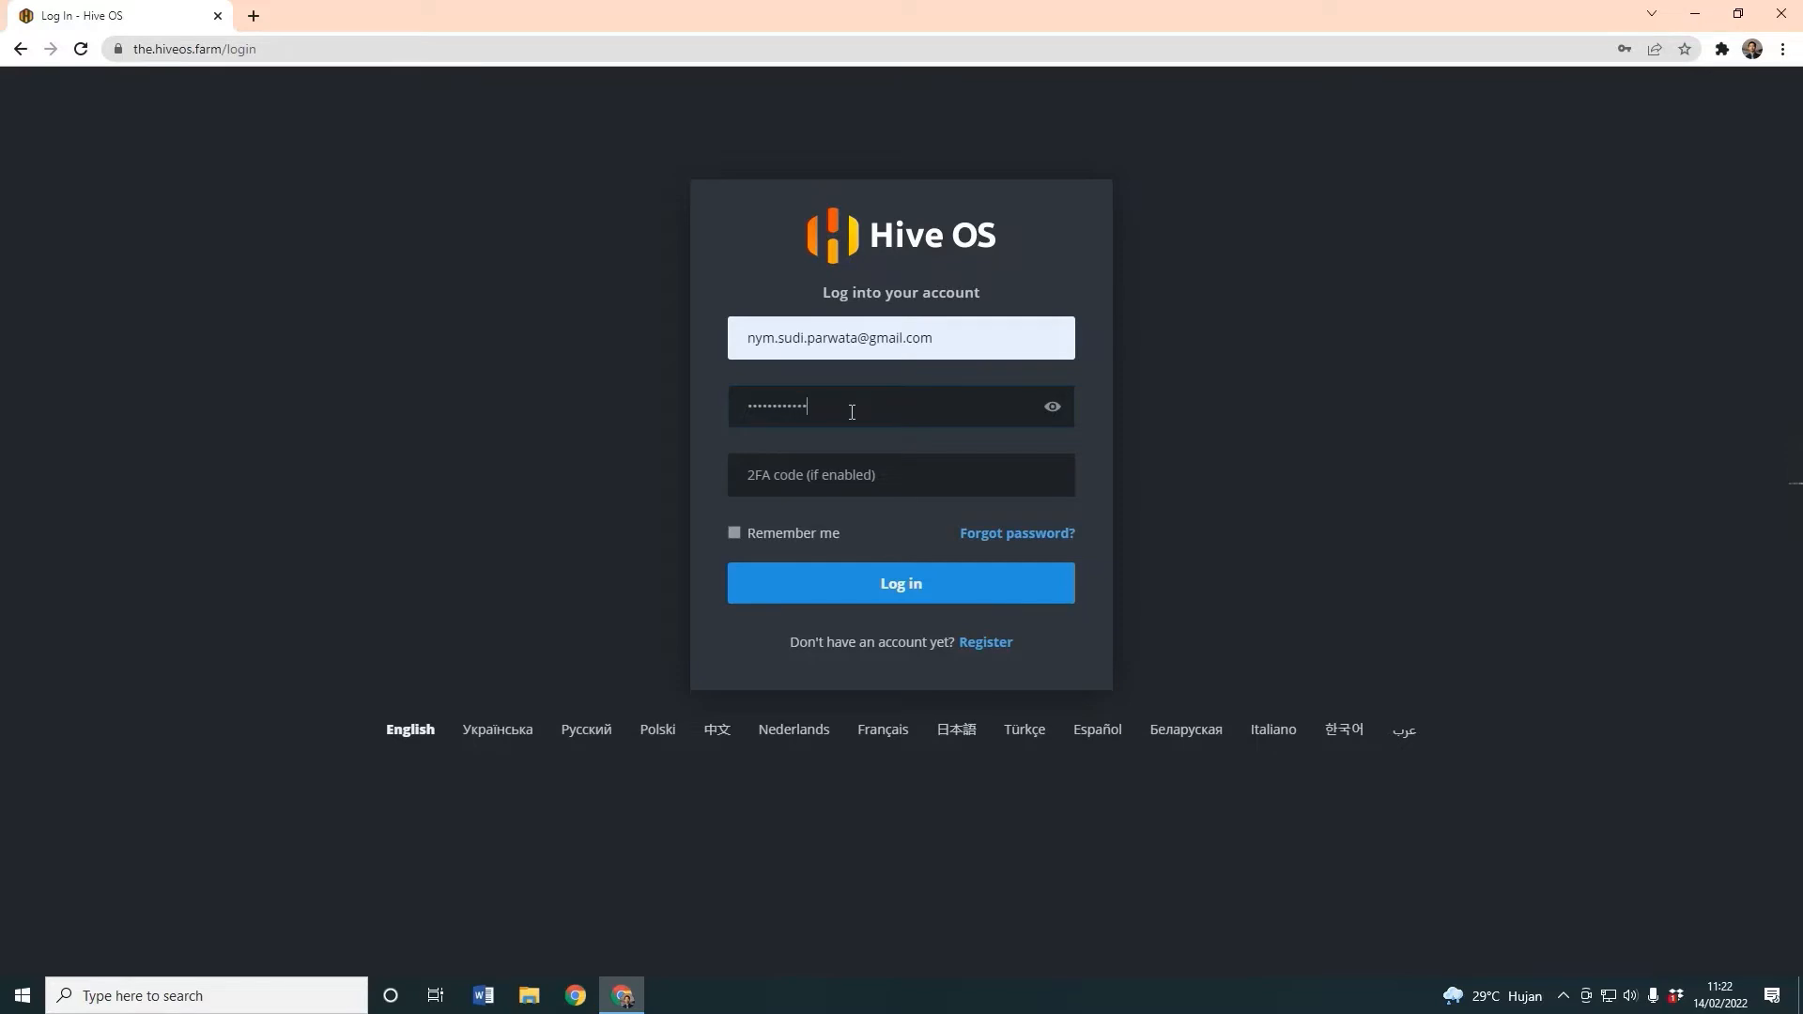
click(839, 587)
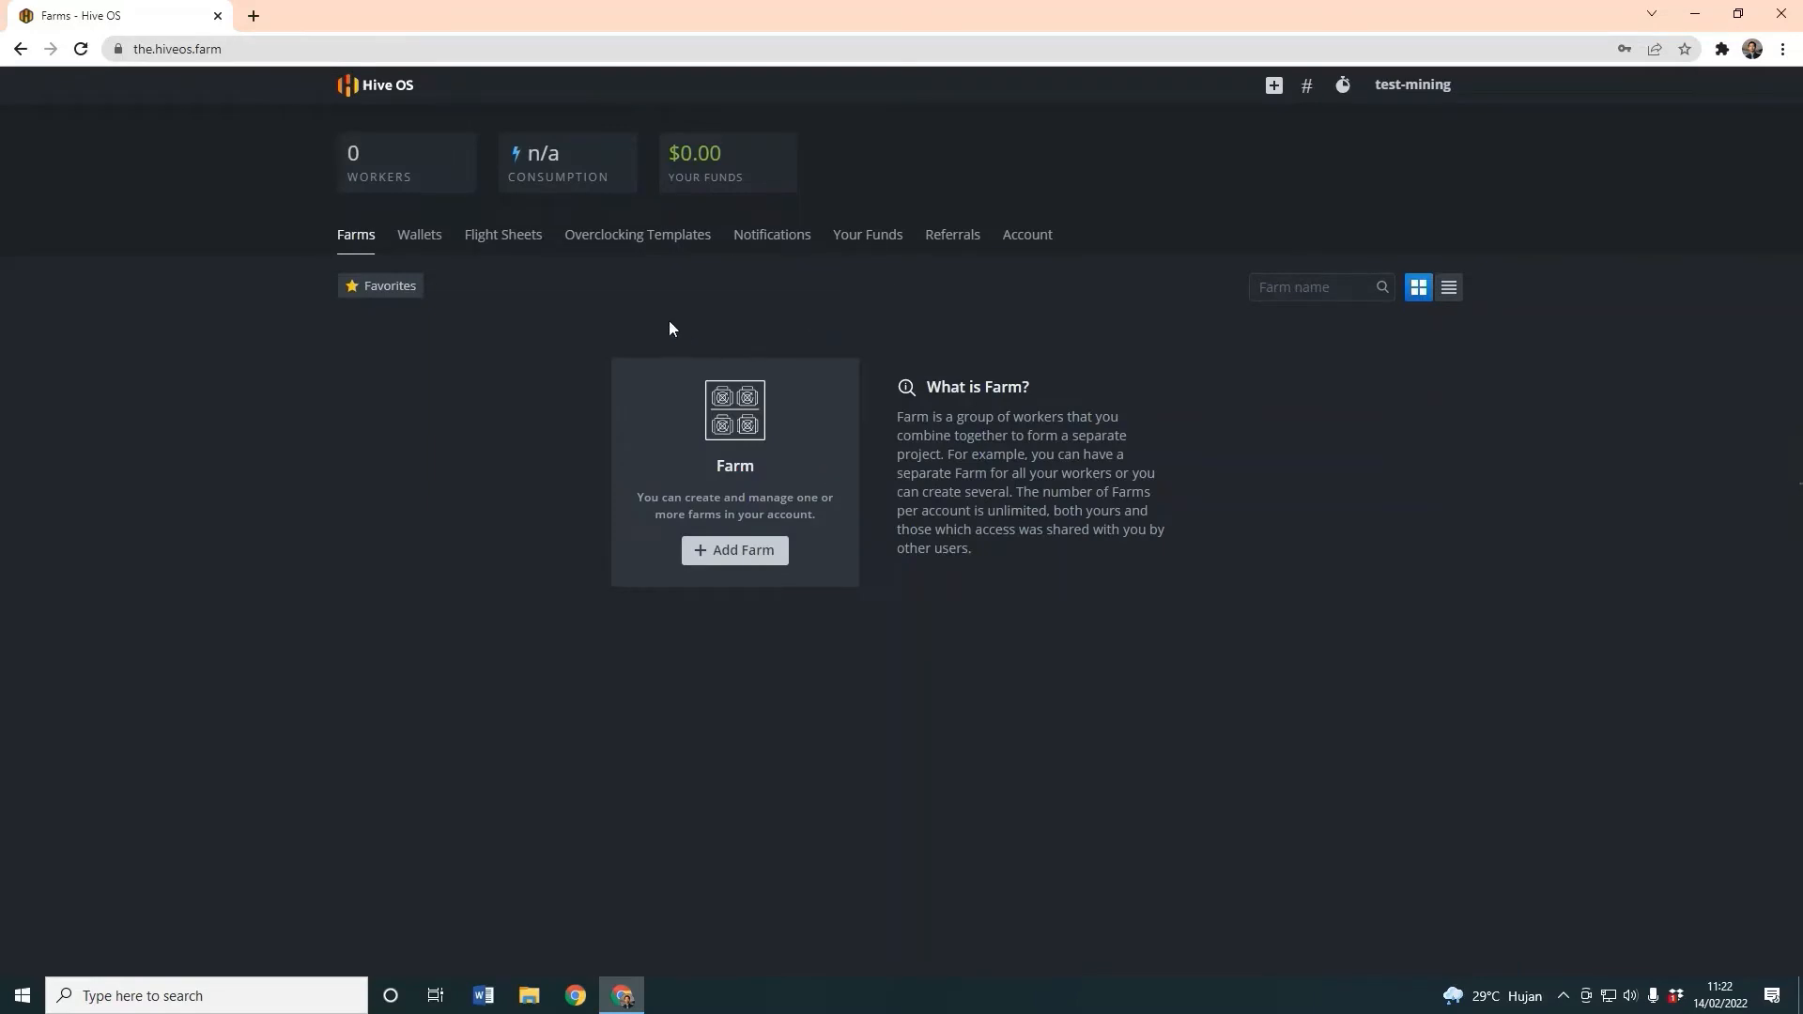
- Add a new farm named 'Test-Mining' and save it
click(723, 554)
click(717, 356)
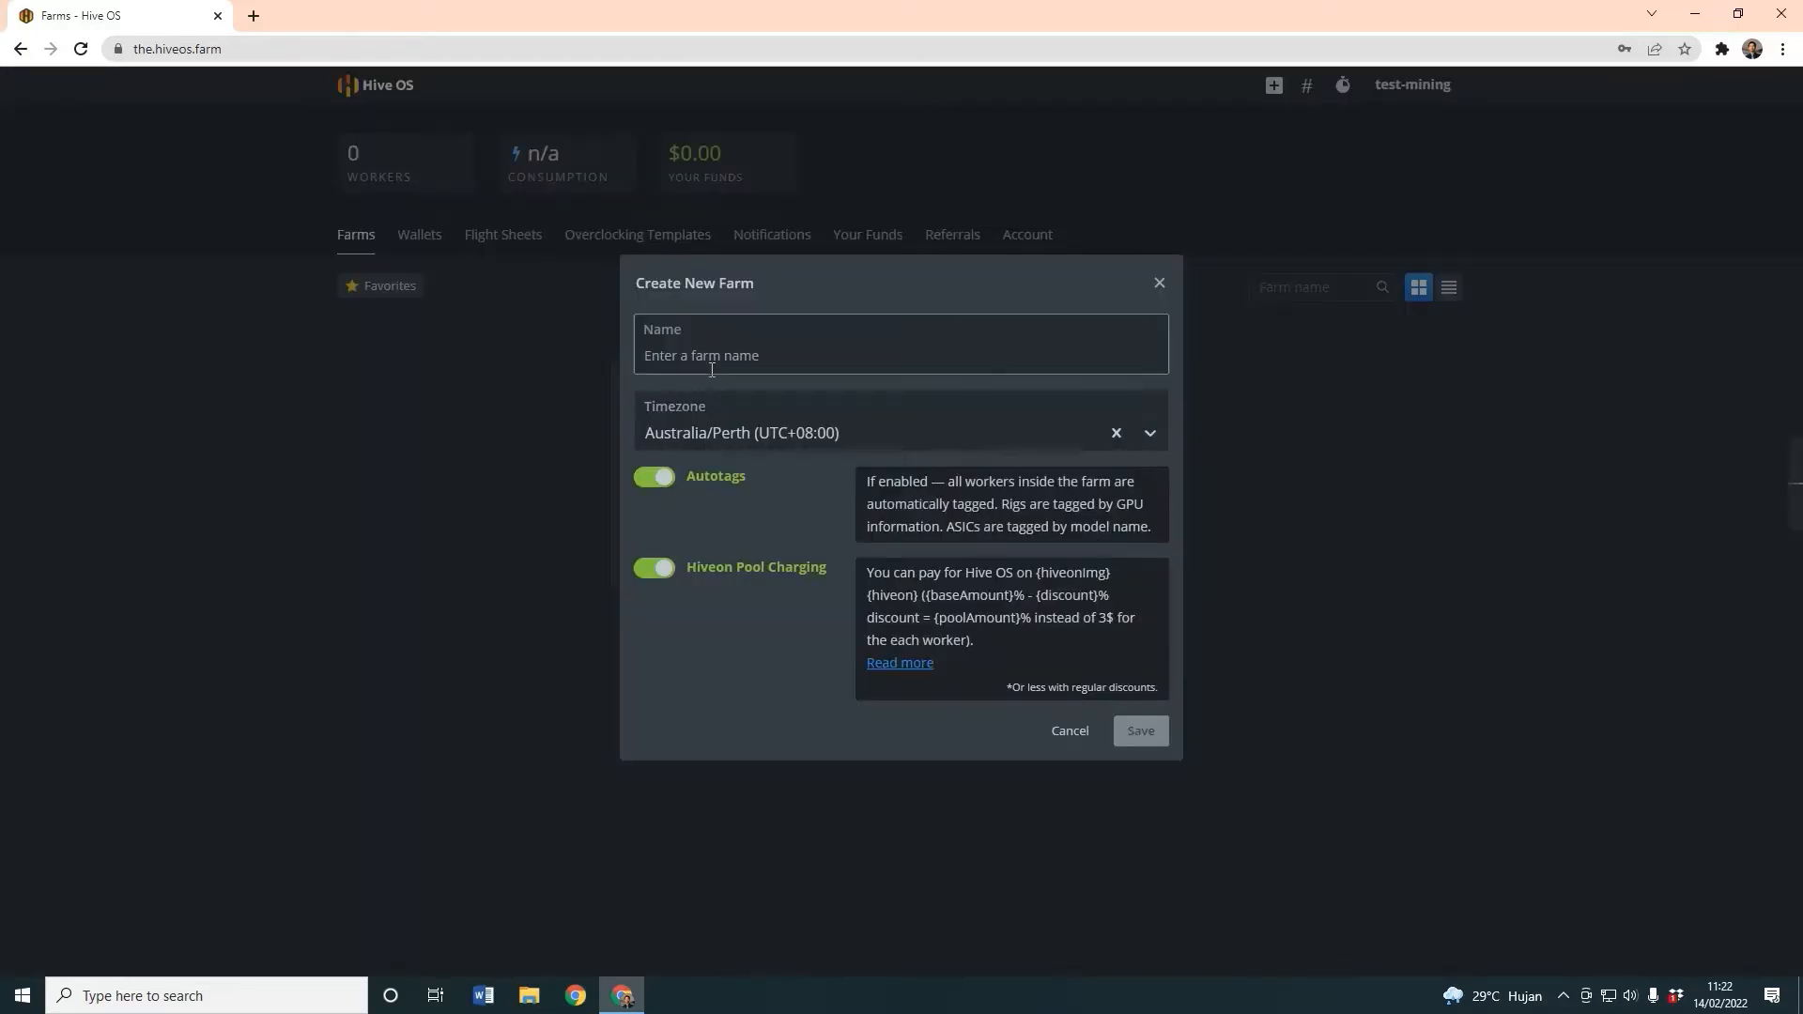
text(Tes)
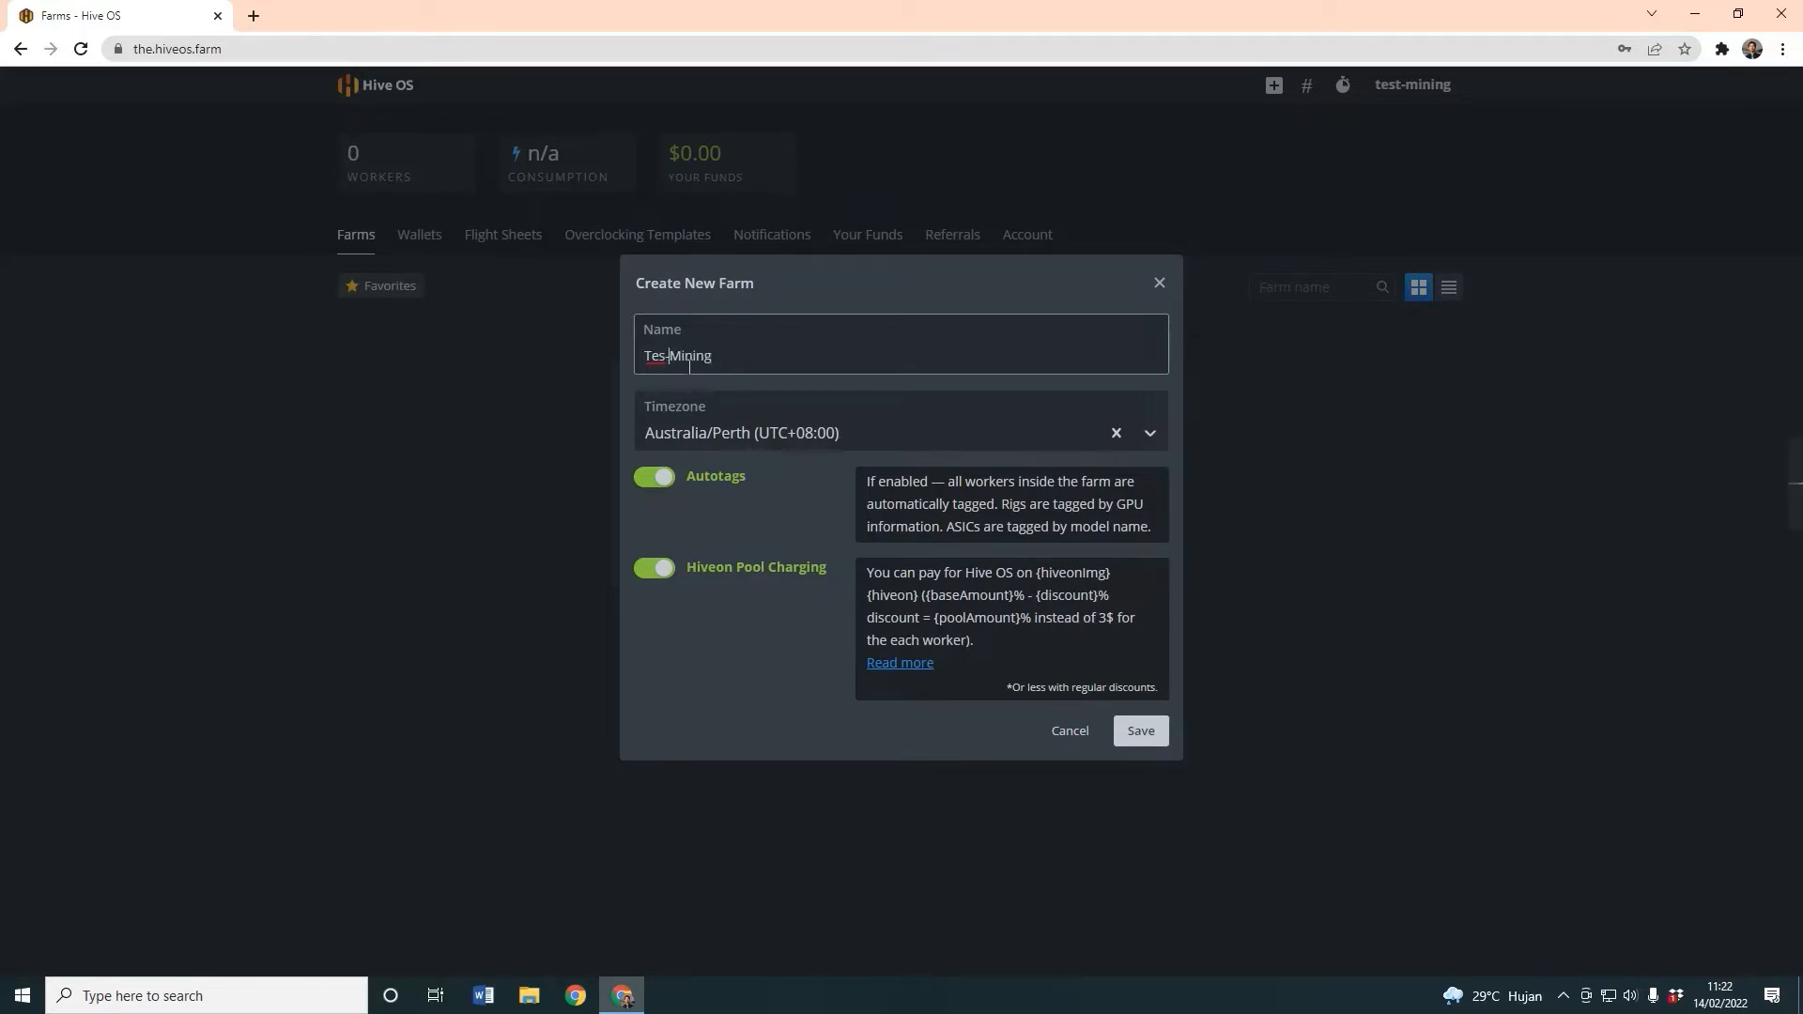
text(t)
click(1141, 731)
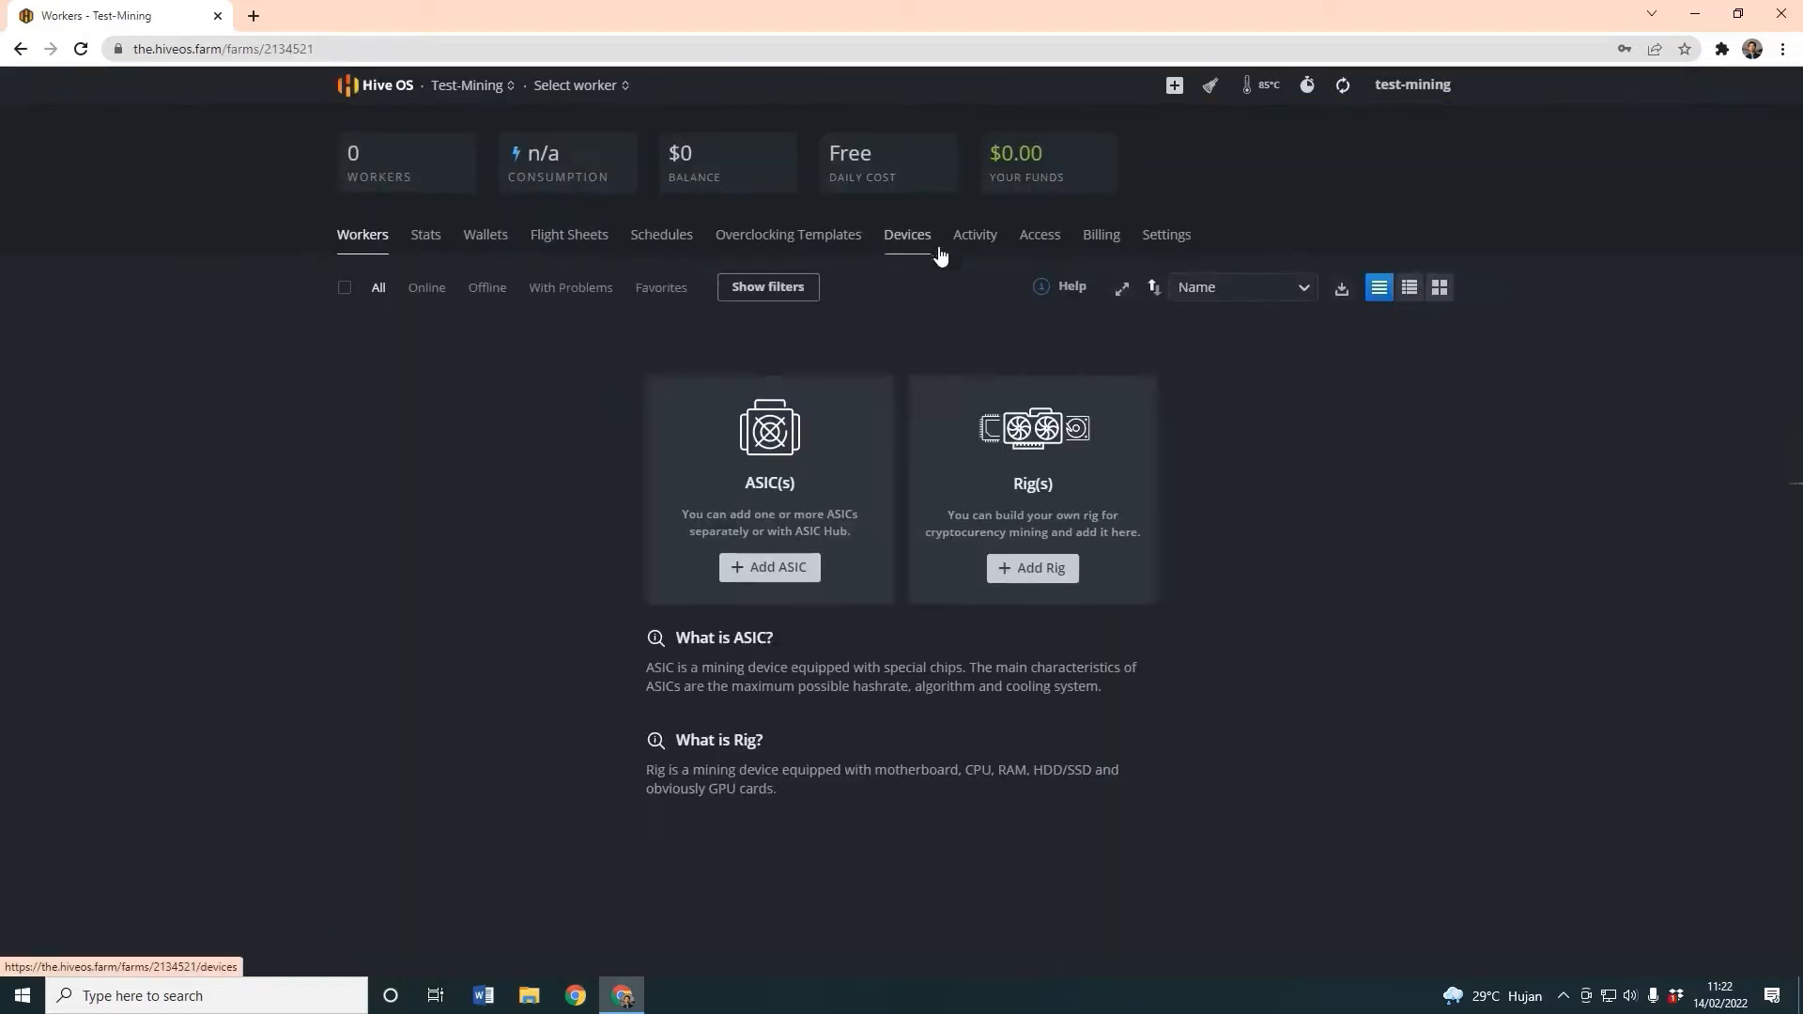
- Connect an existing rig as a new worker and download its rig.conf from Settings
click(1040, 568)
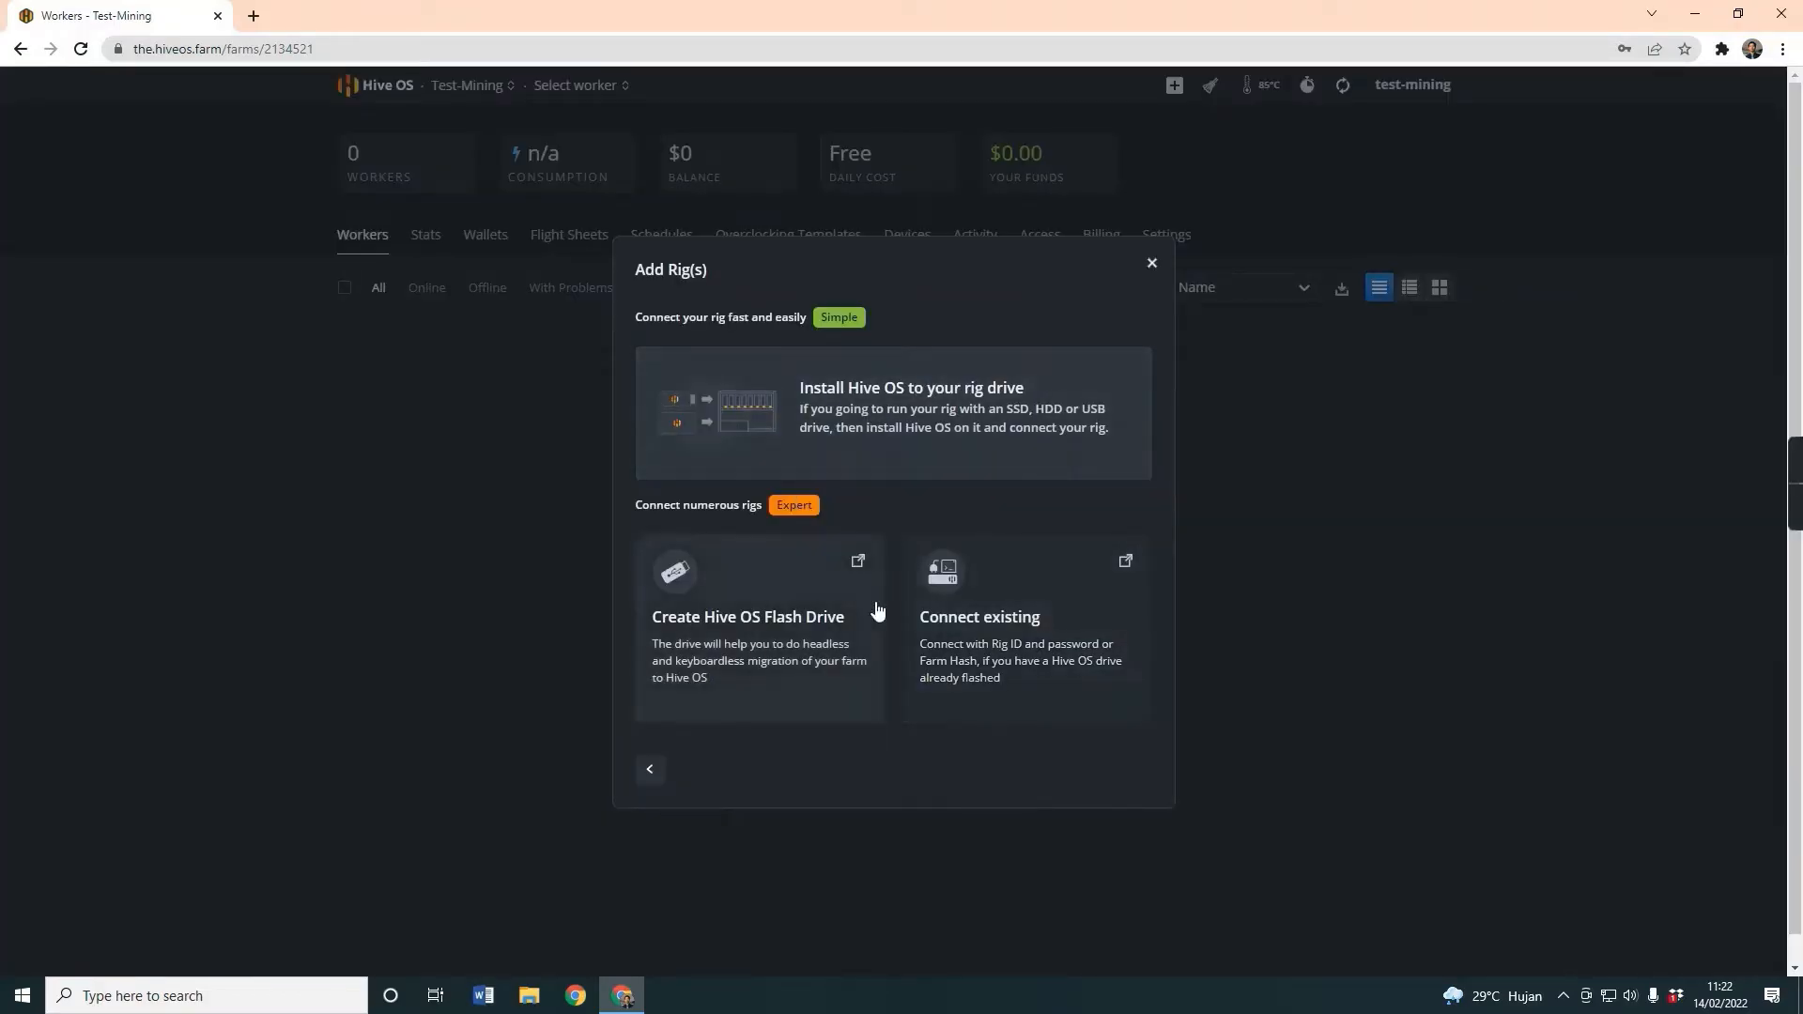
click(1006, 620)
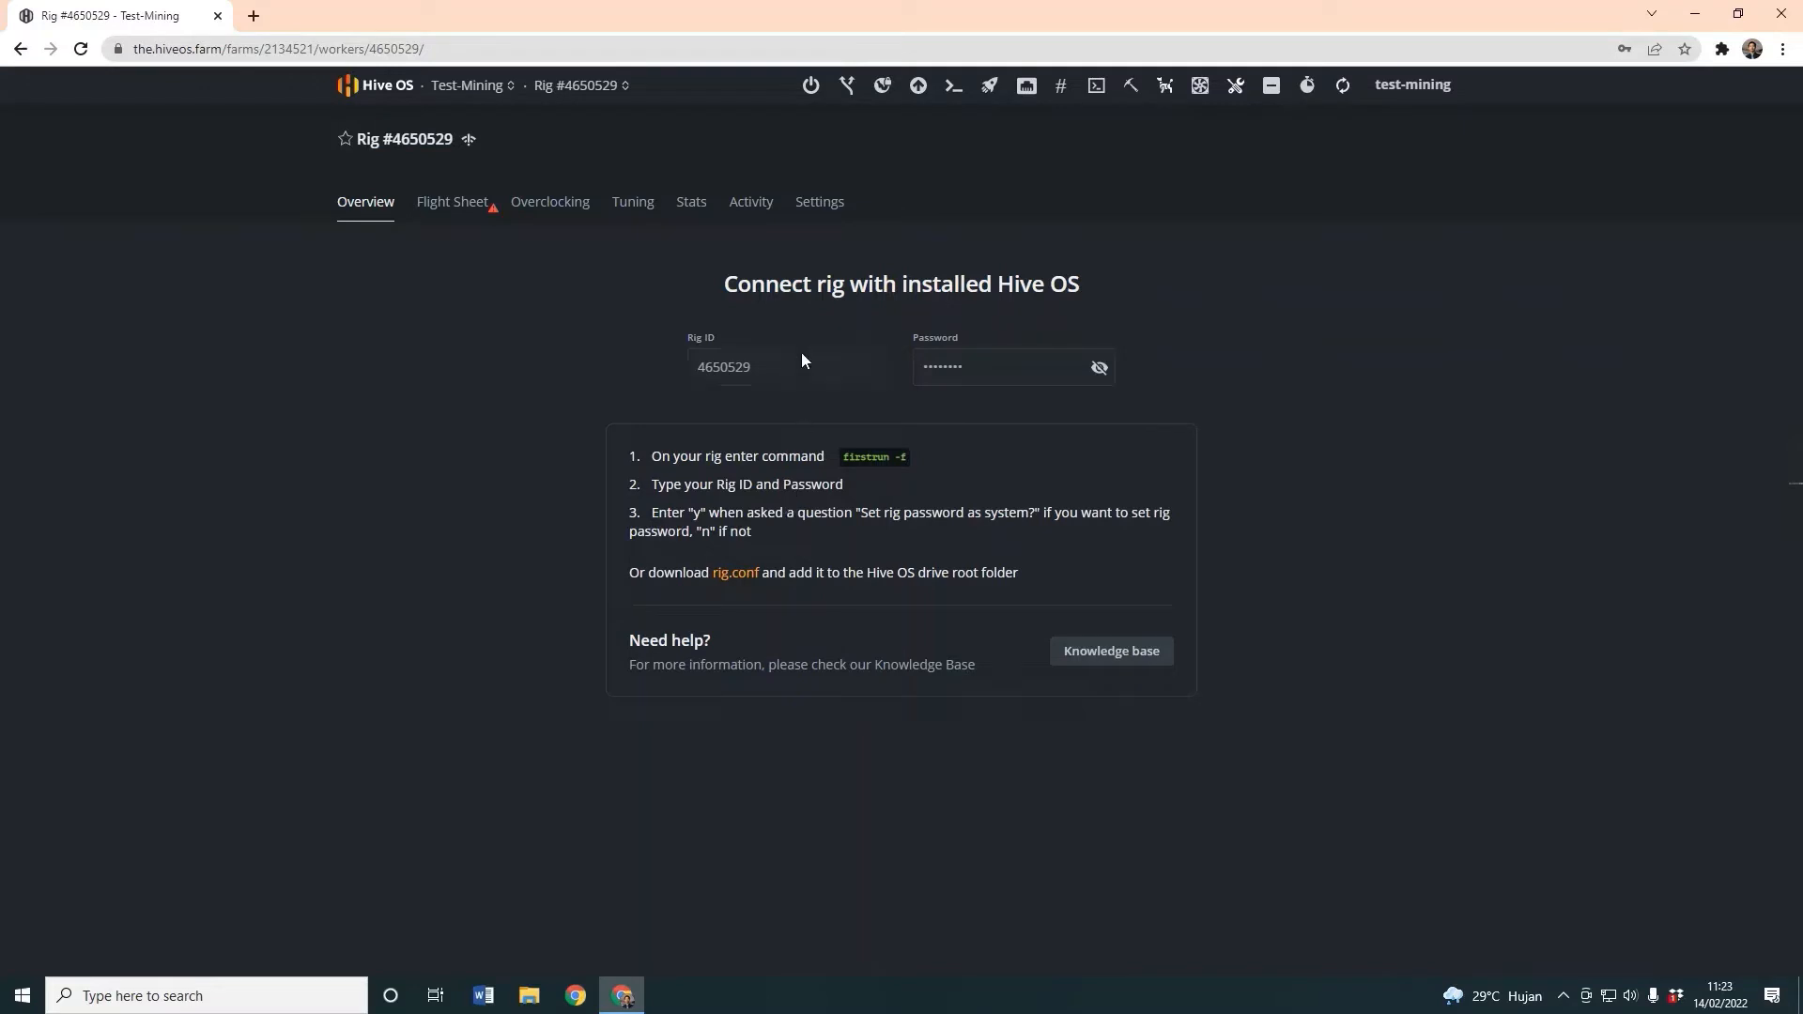
click(821, 209)
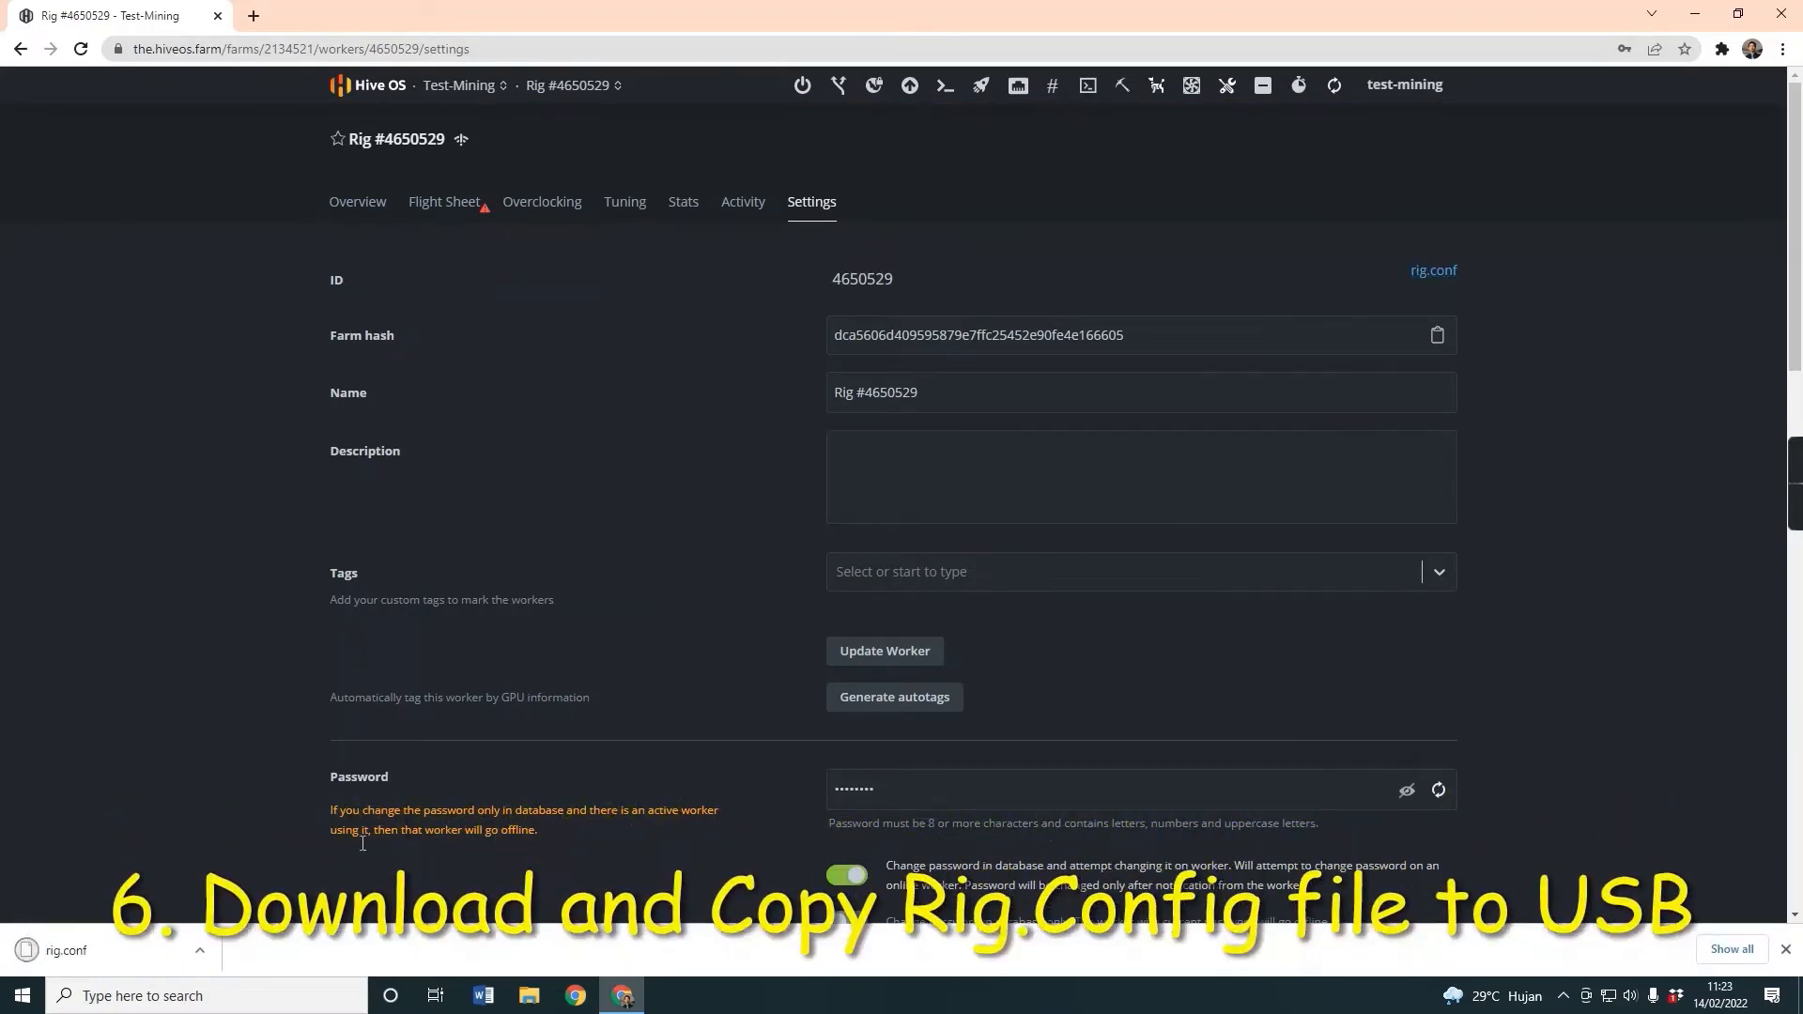
click(205, 948)
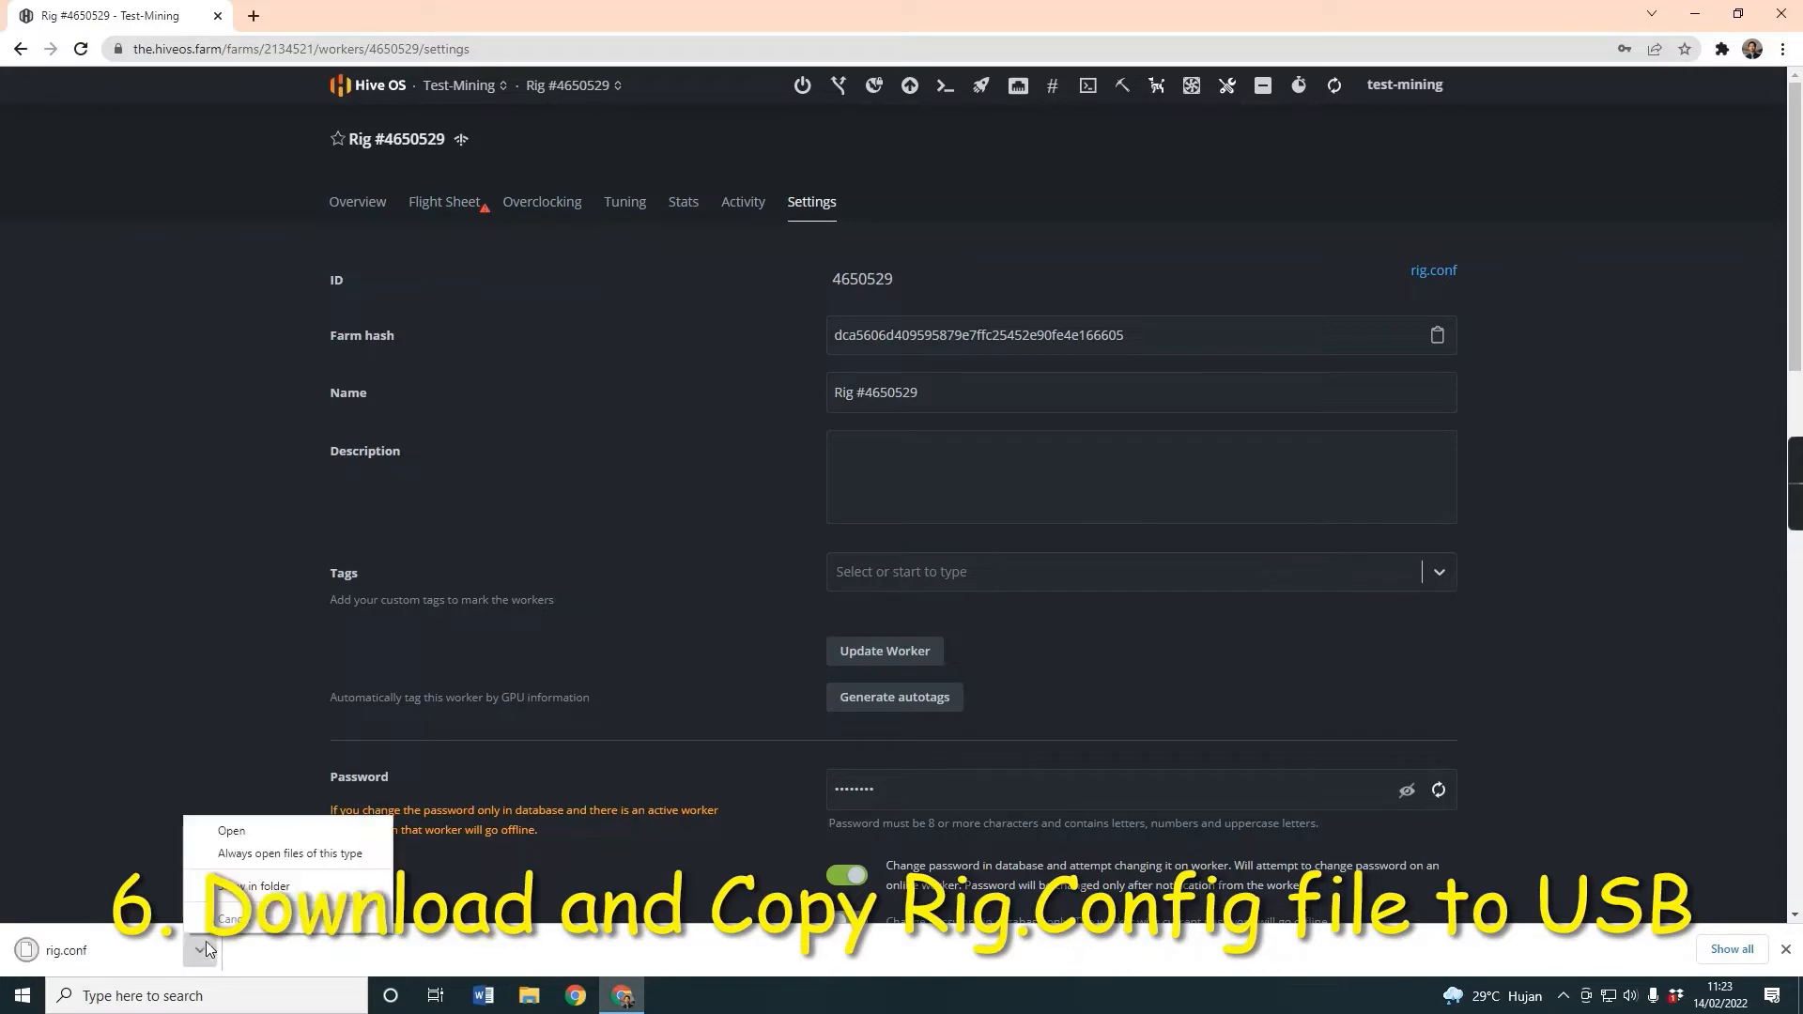
- Copy the downloaded rig.conf from its downloads folder
click(256, 885)
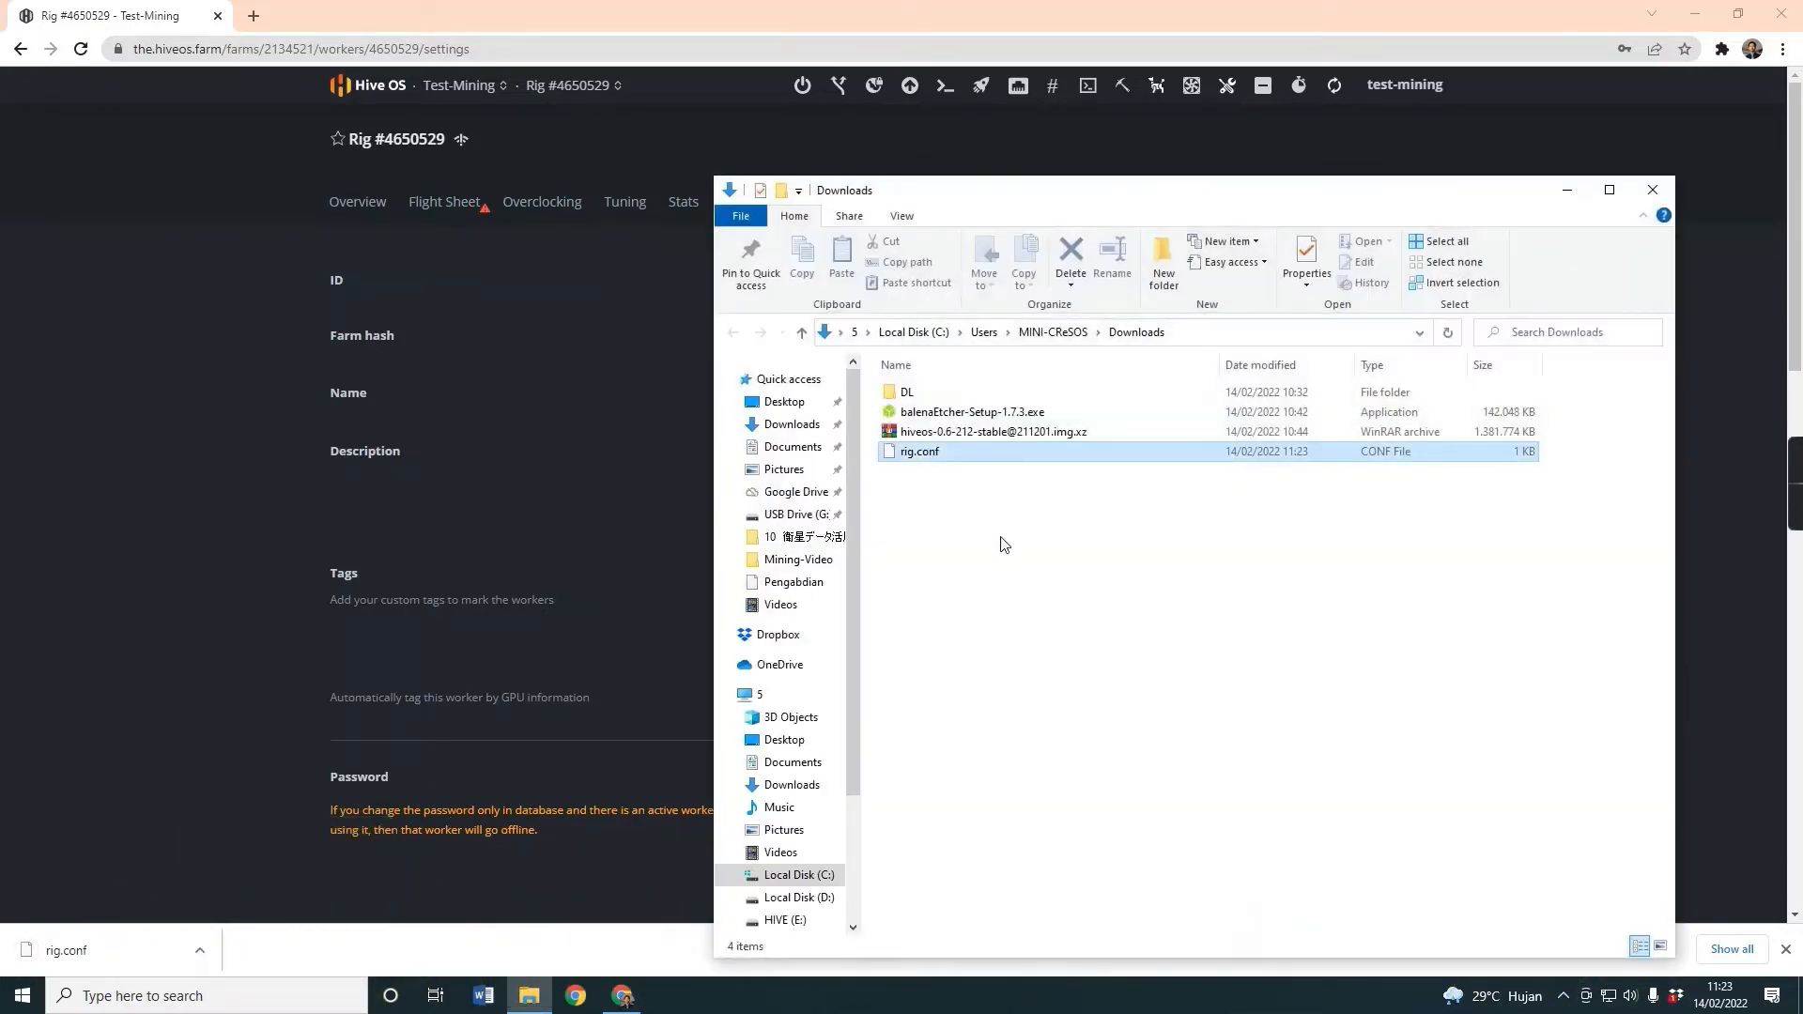
right_click(955, 455)
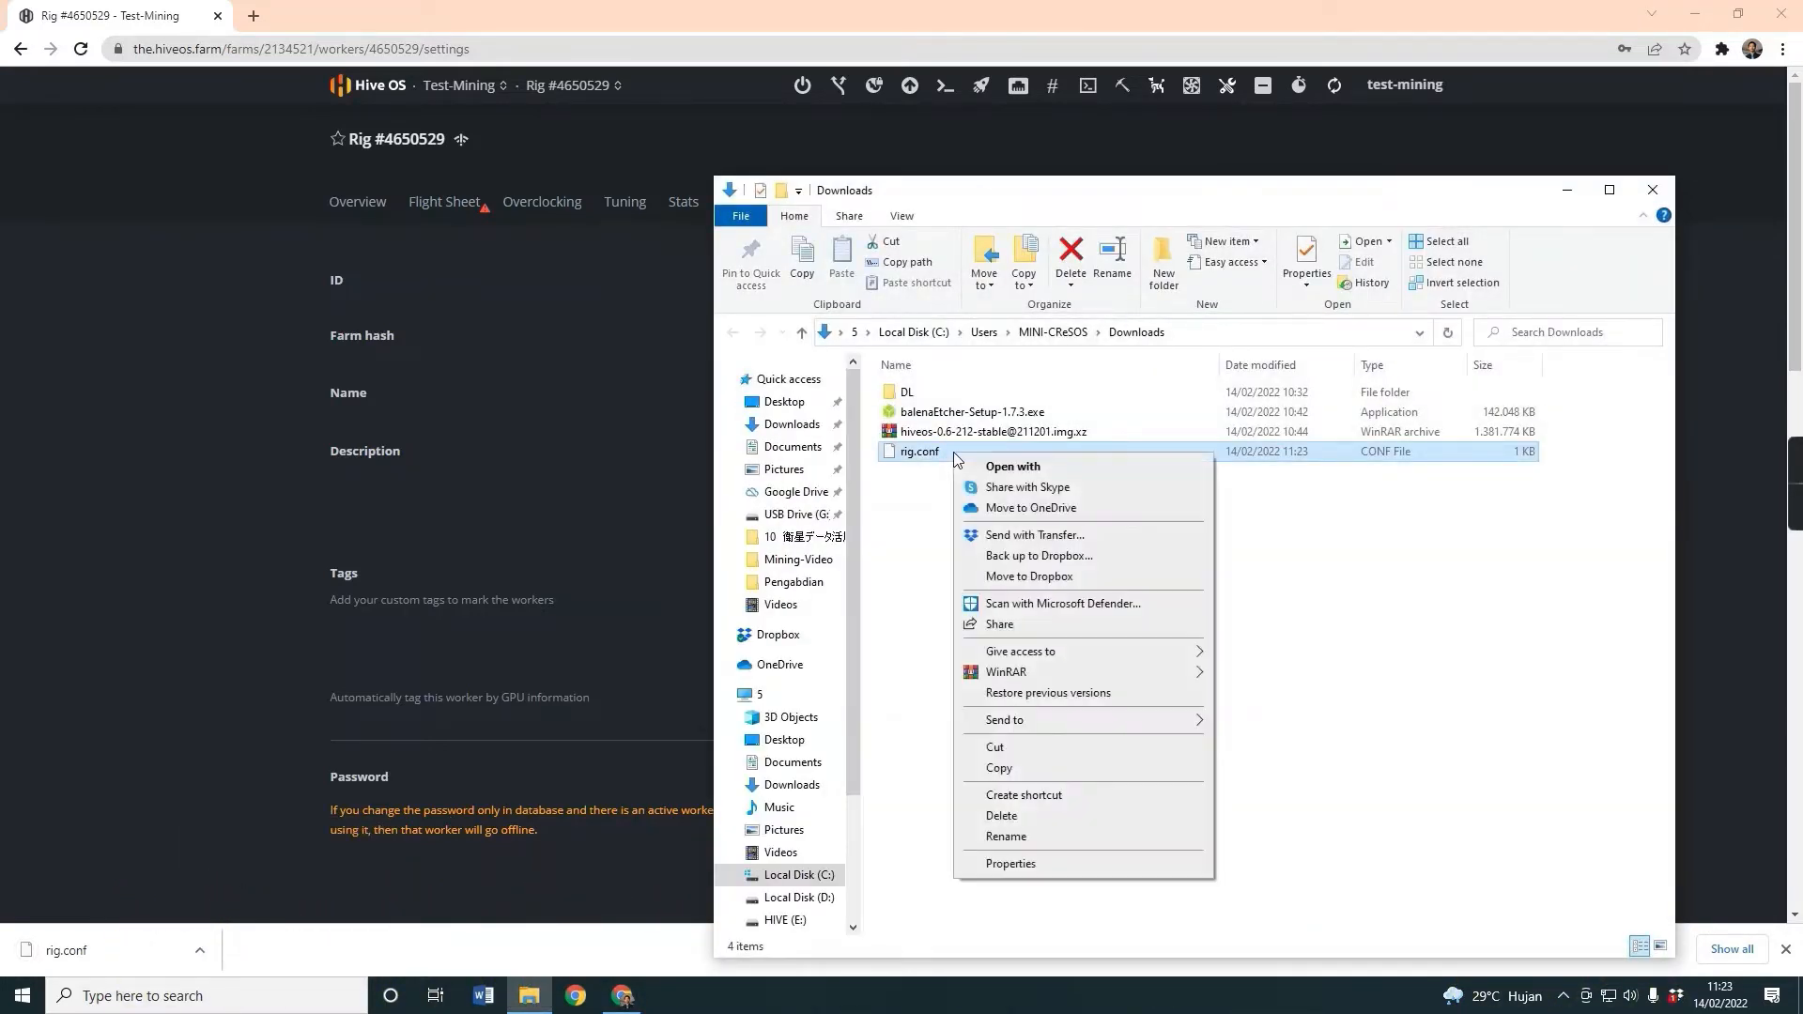
click(1014, 768)
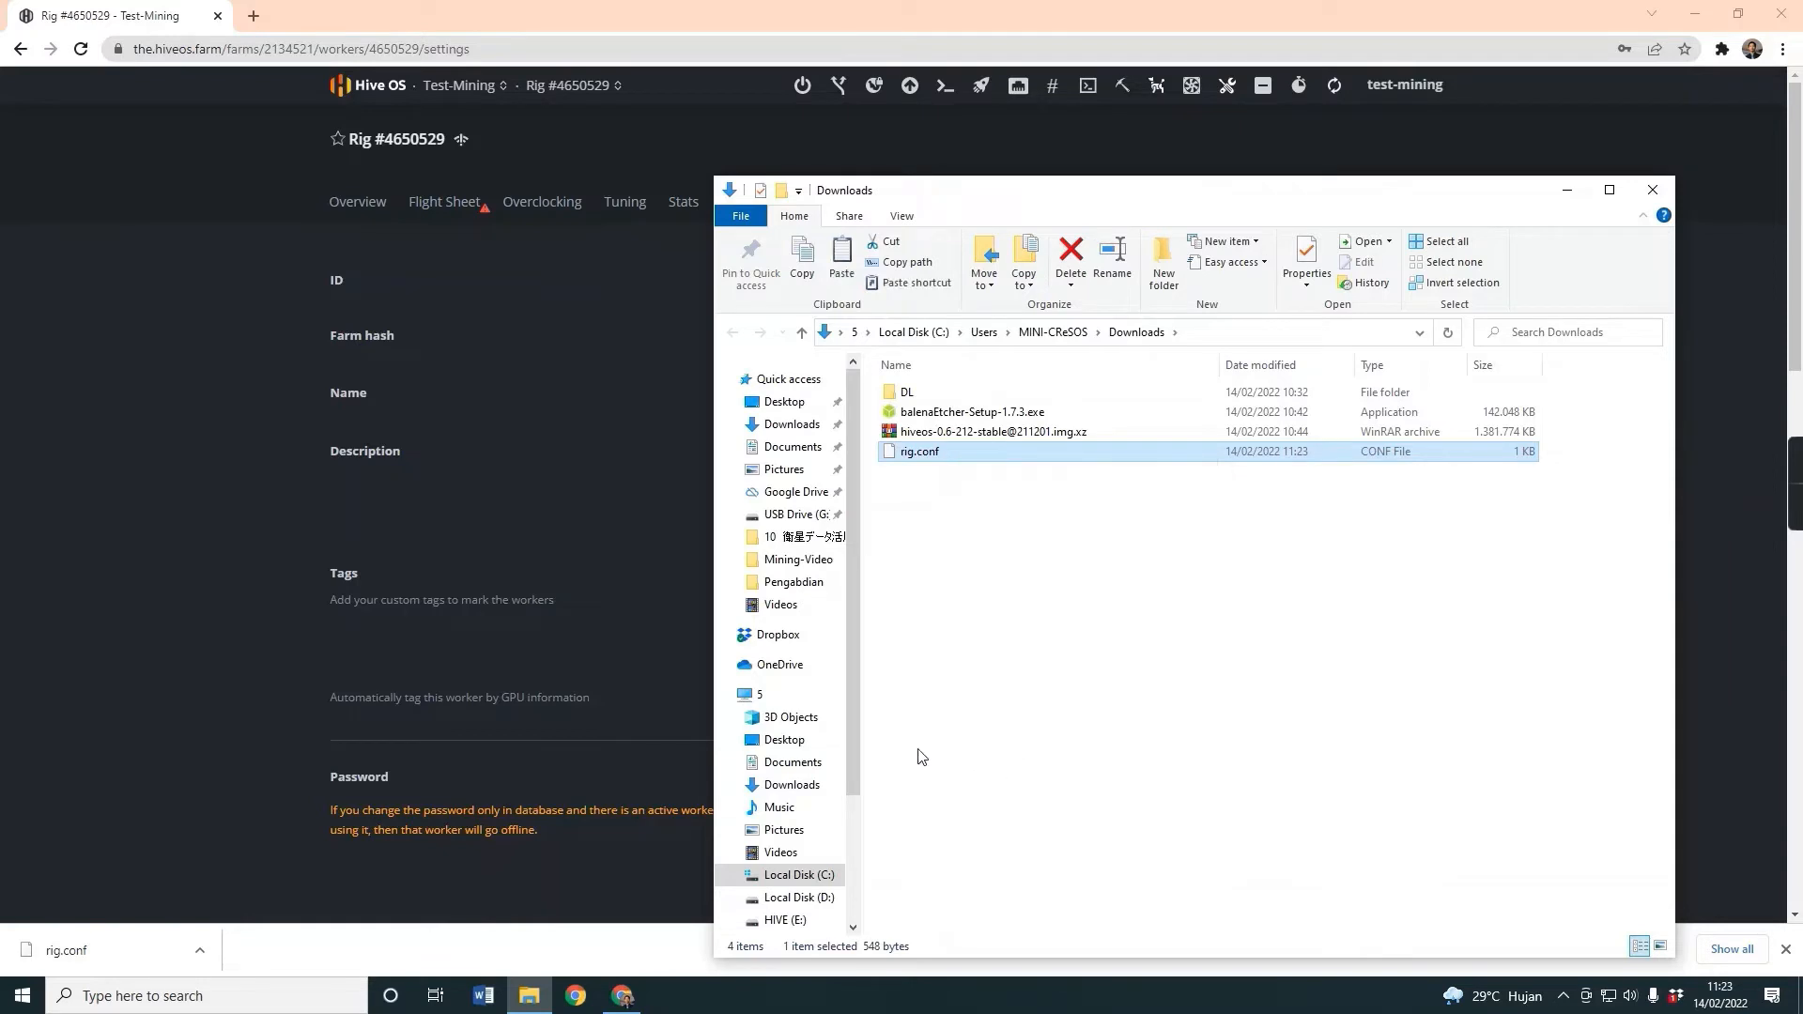
- Permanently delete rig-config-example.txt from the HIVE (E:) drive
scroll(844, 780, down, 2)
scroll(845, 808, down, 3)
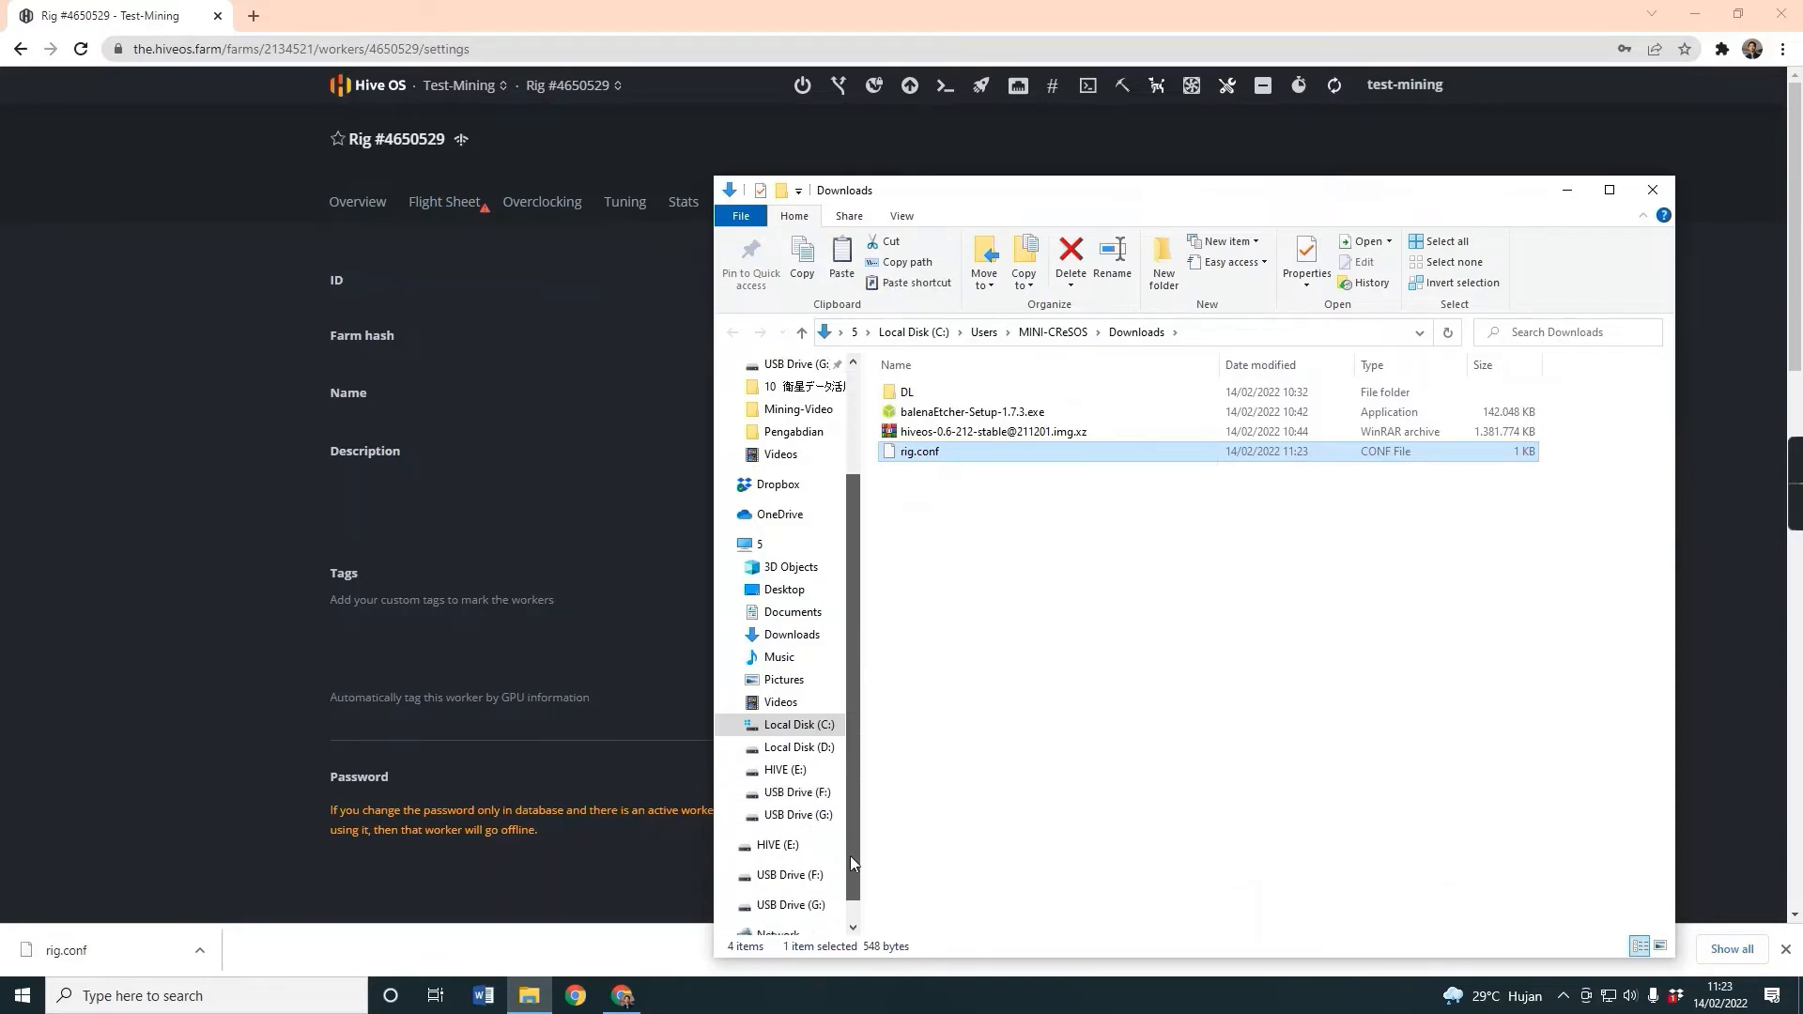
click(805, 770)
click(974, 631)
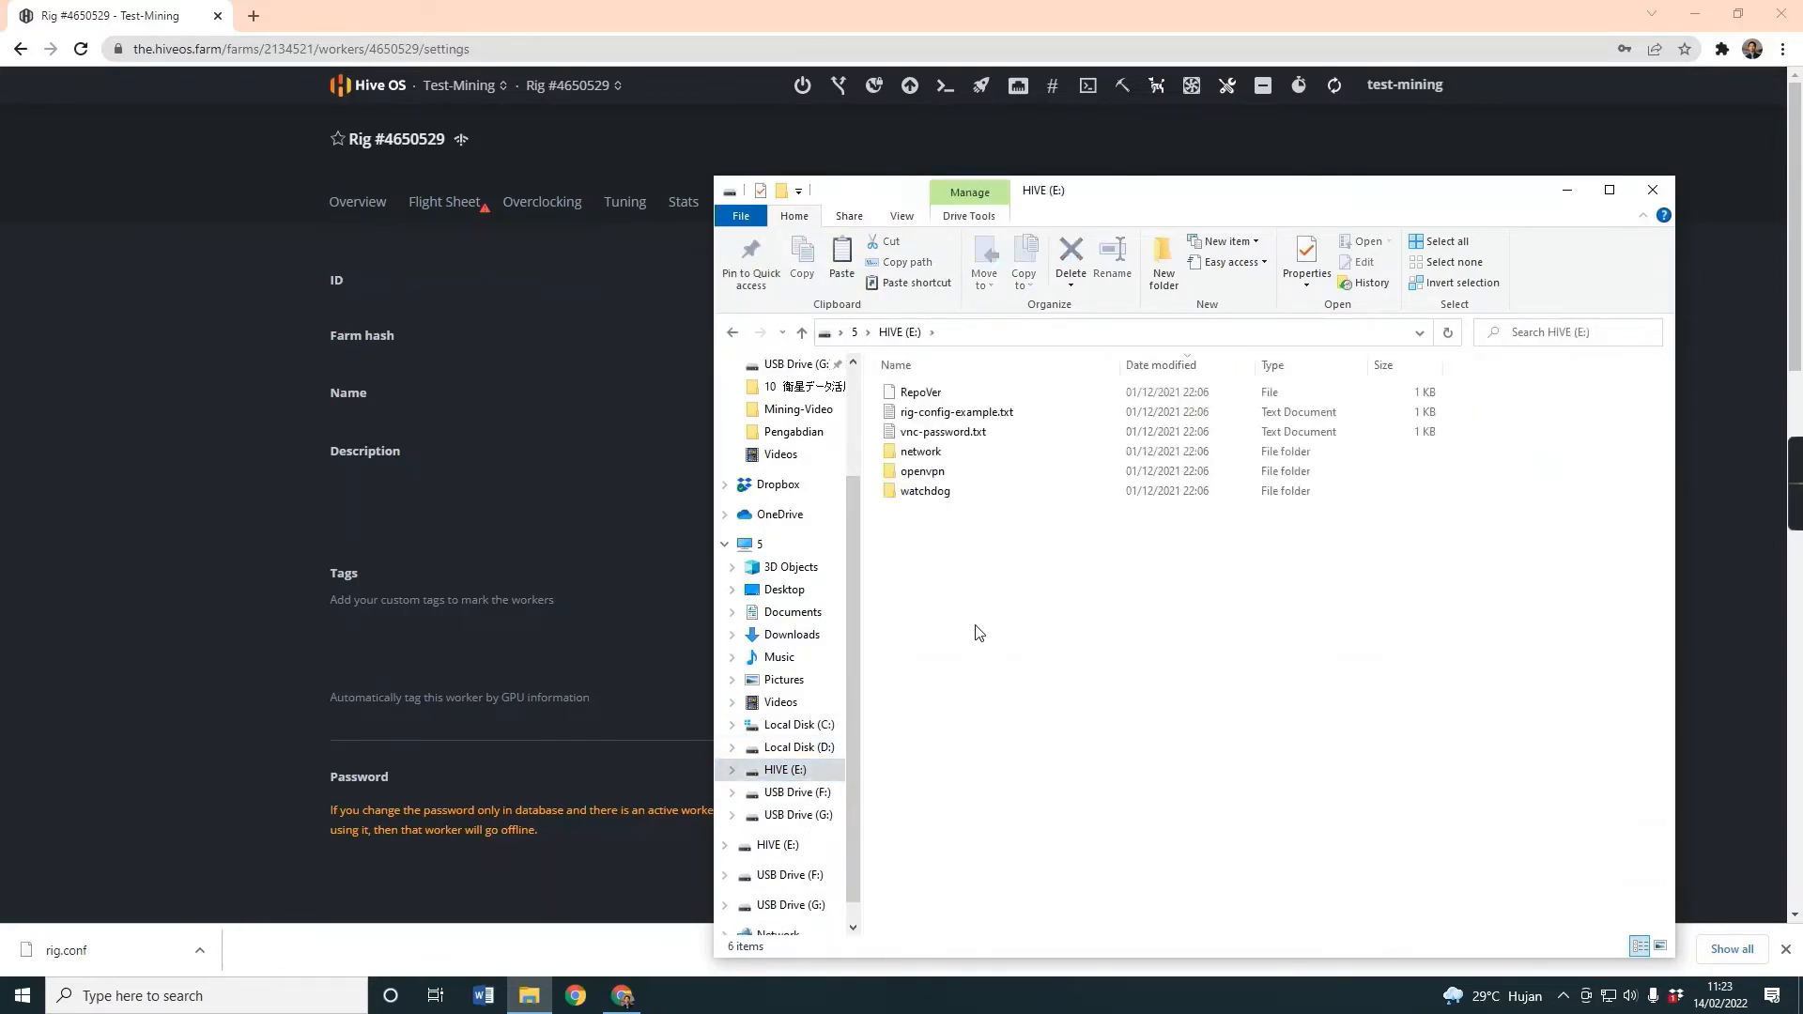
click(949, 425)
key(Delete)
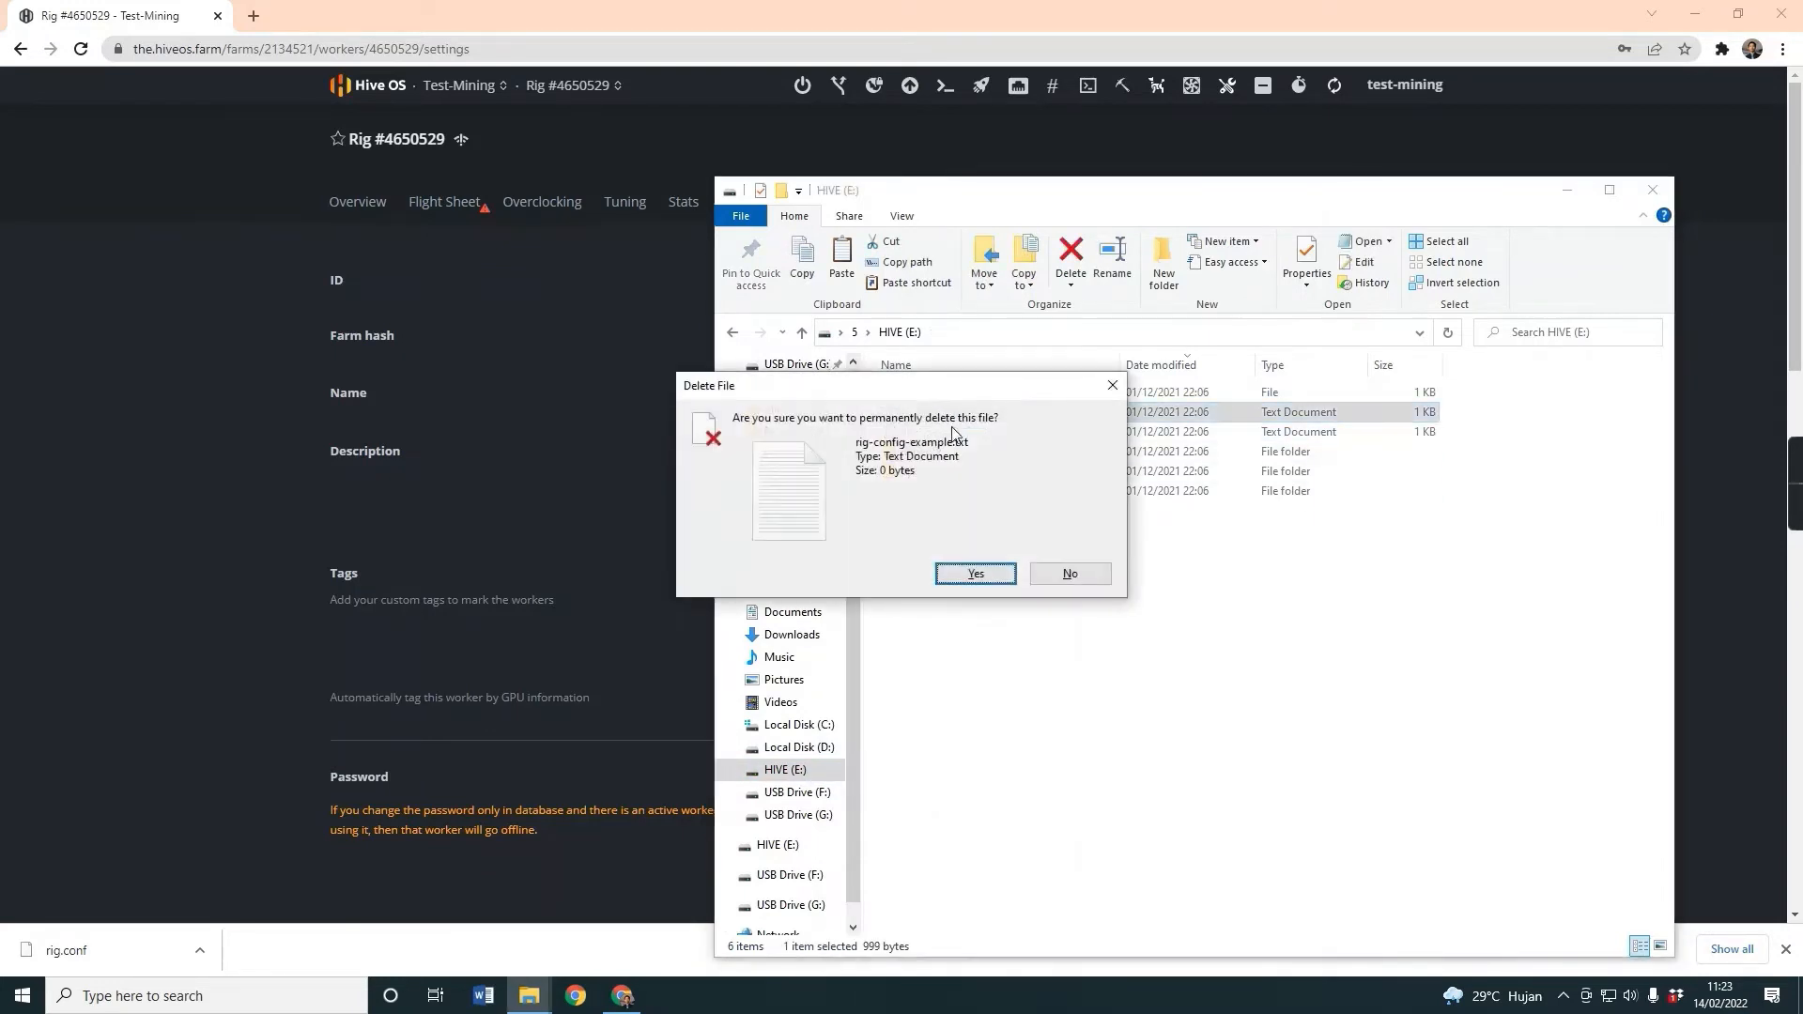
click(974, 575)
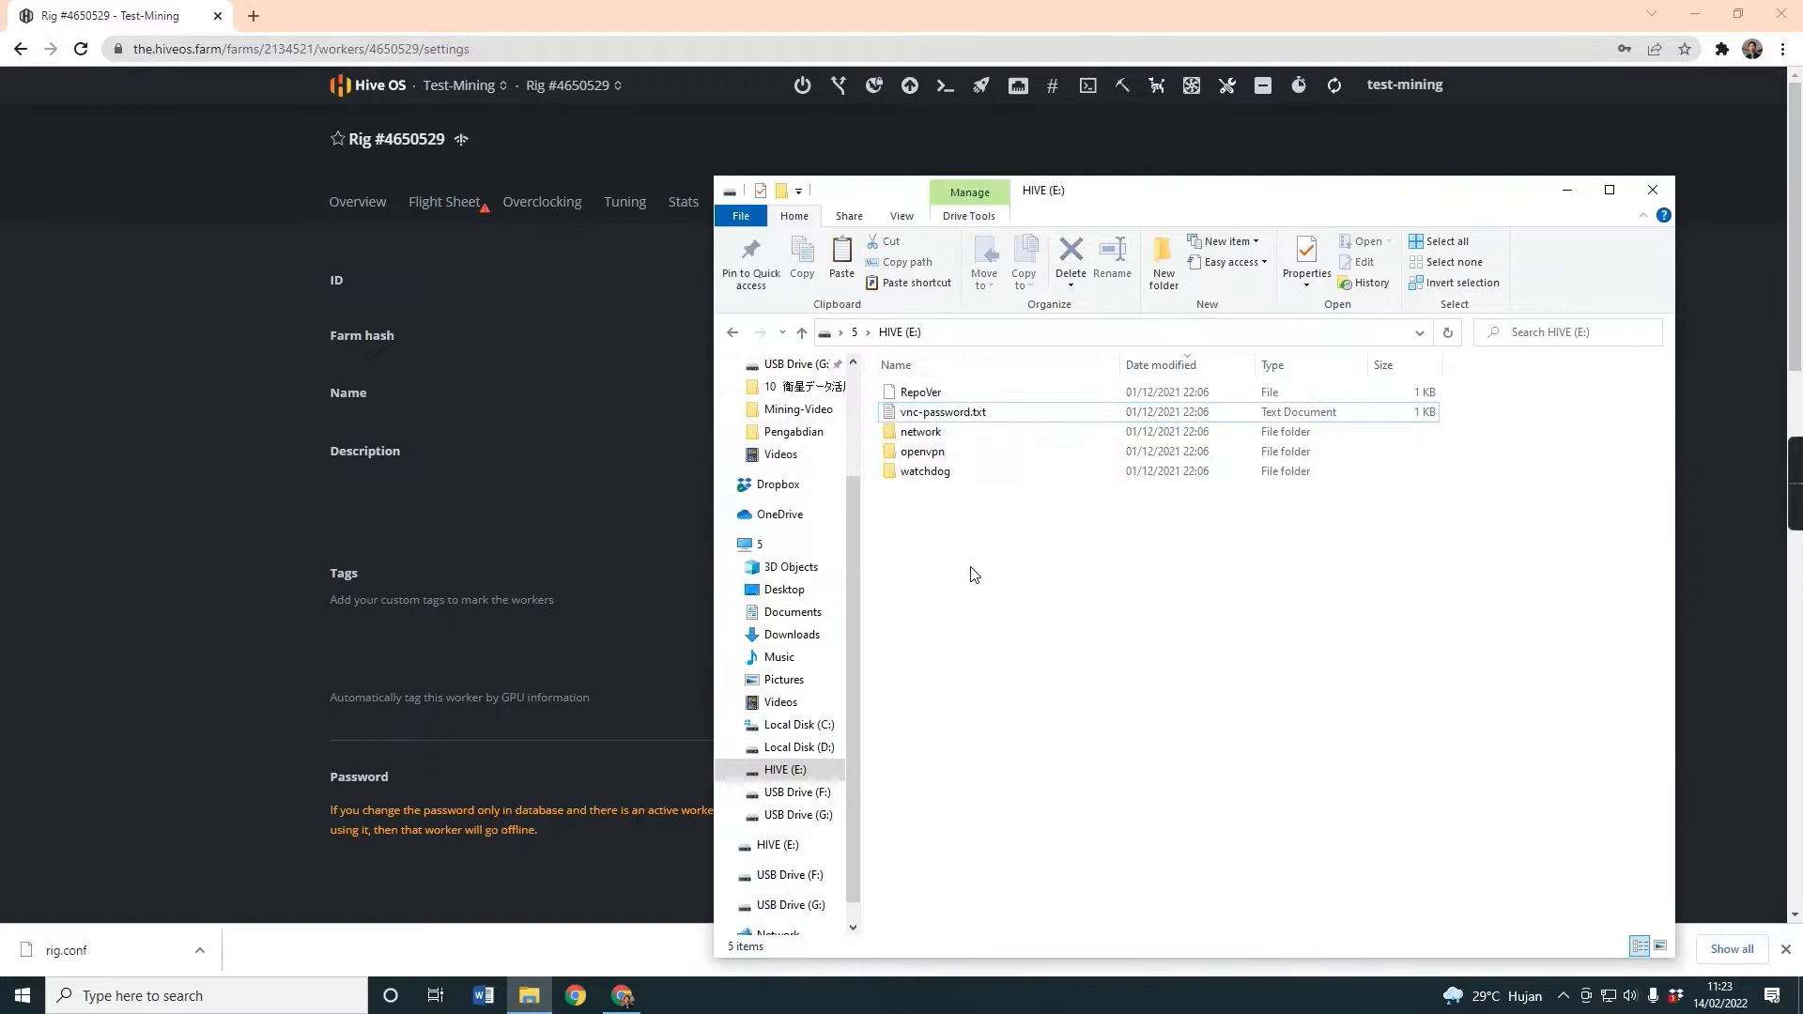
- Paste rig.conf onto the HIVE (E:) drive and refresh the file list
right_click(932, 532)
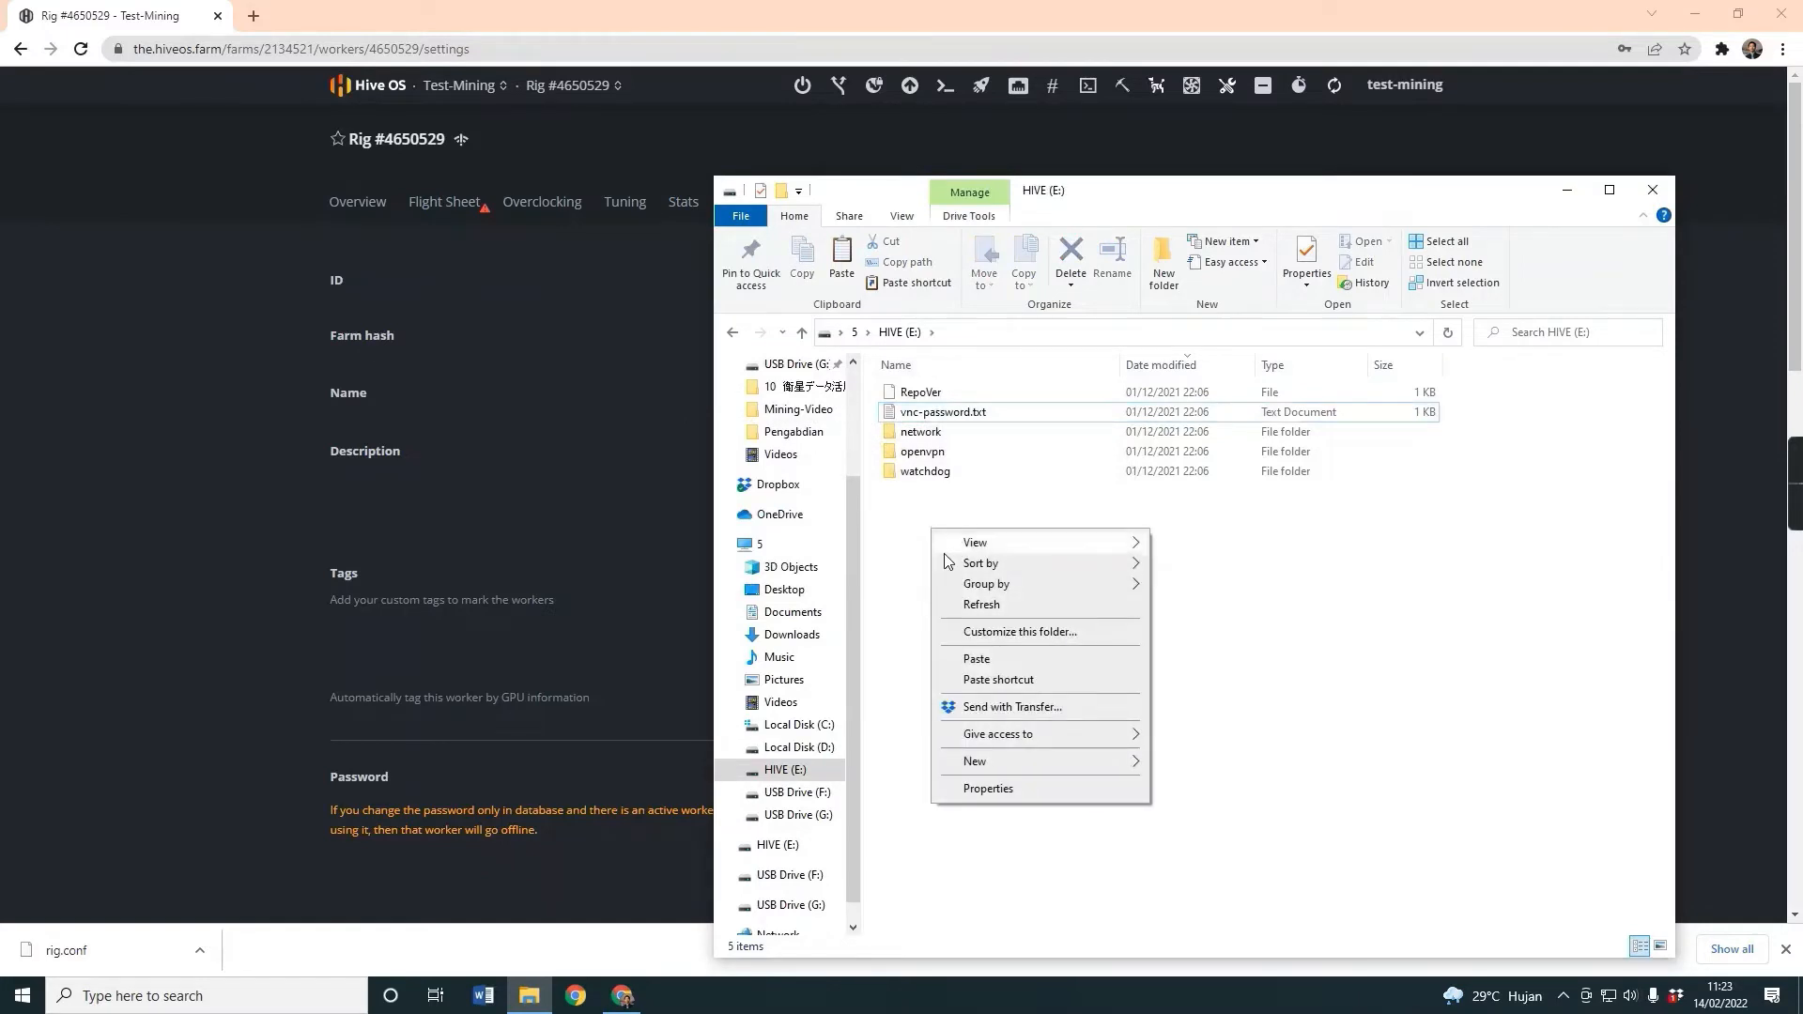
click(978, 660)
click(962, 601)
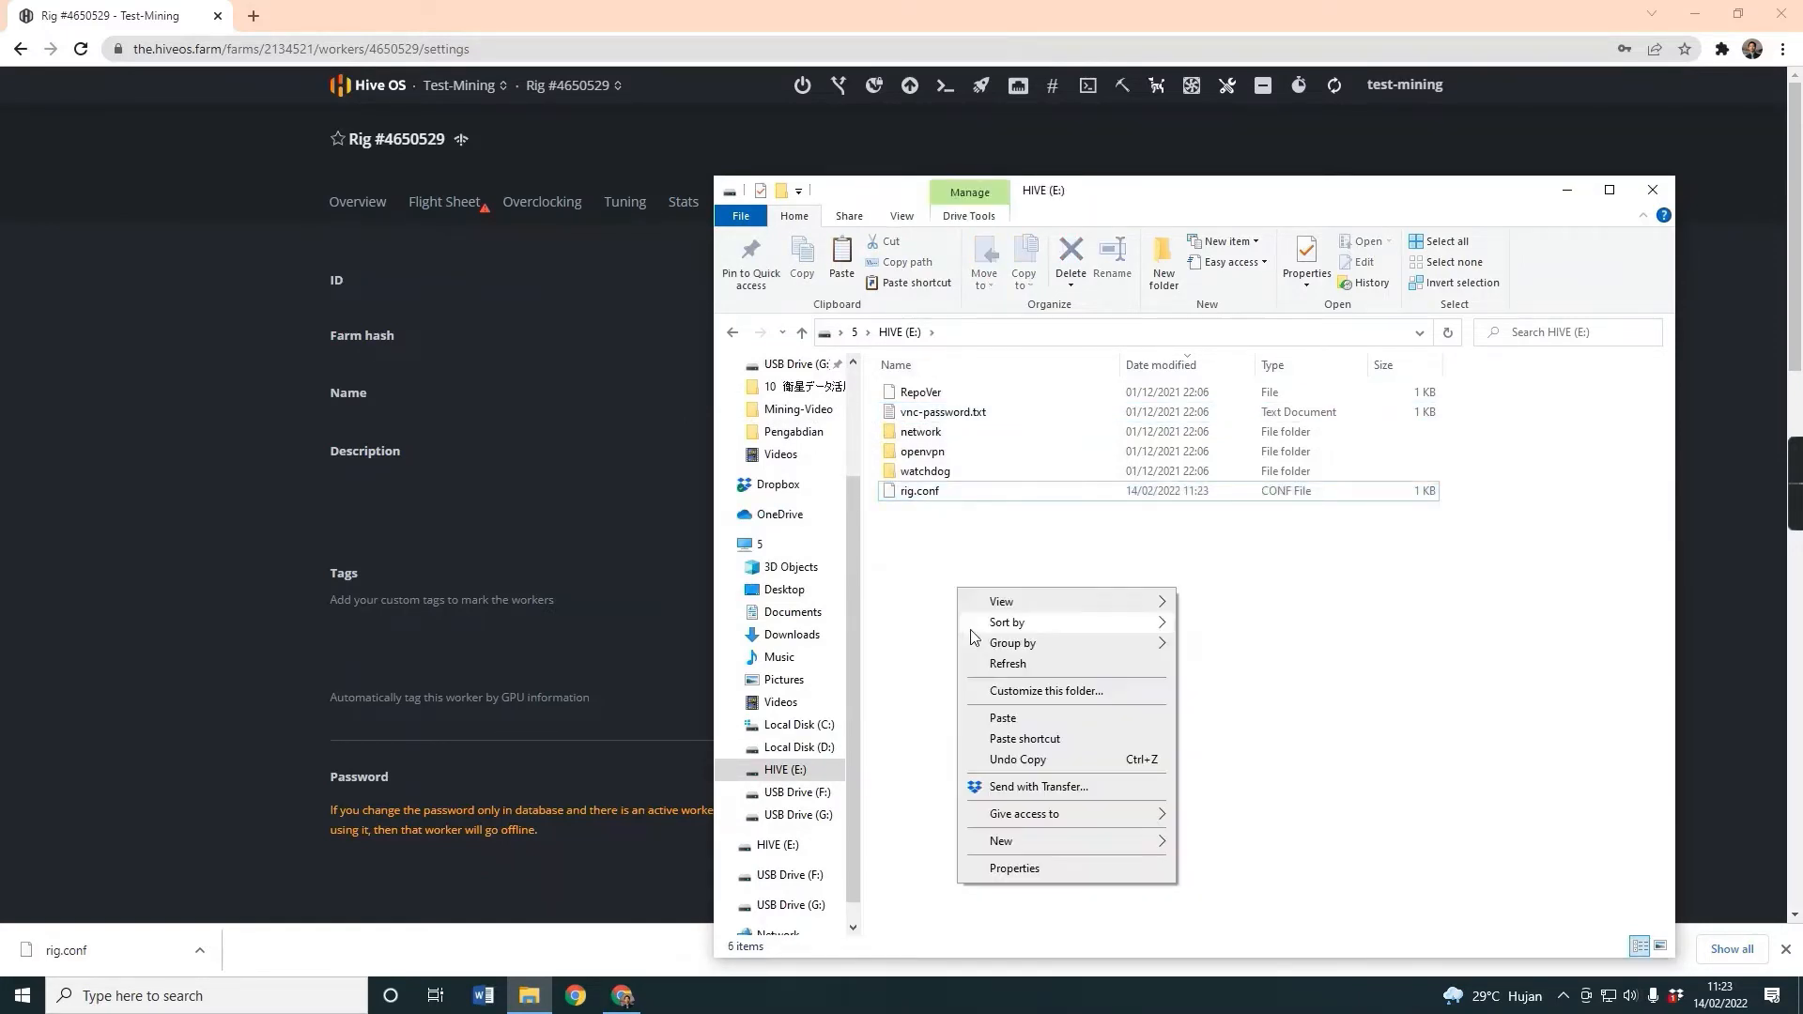
right_click(957, 587)
click(1007, 664)
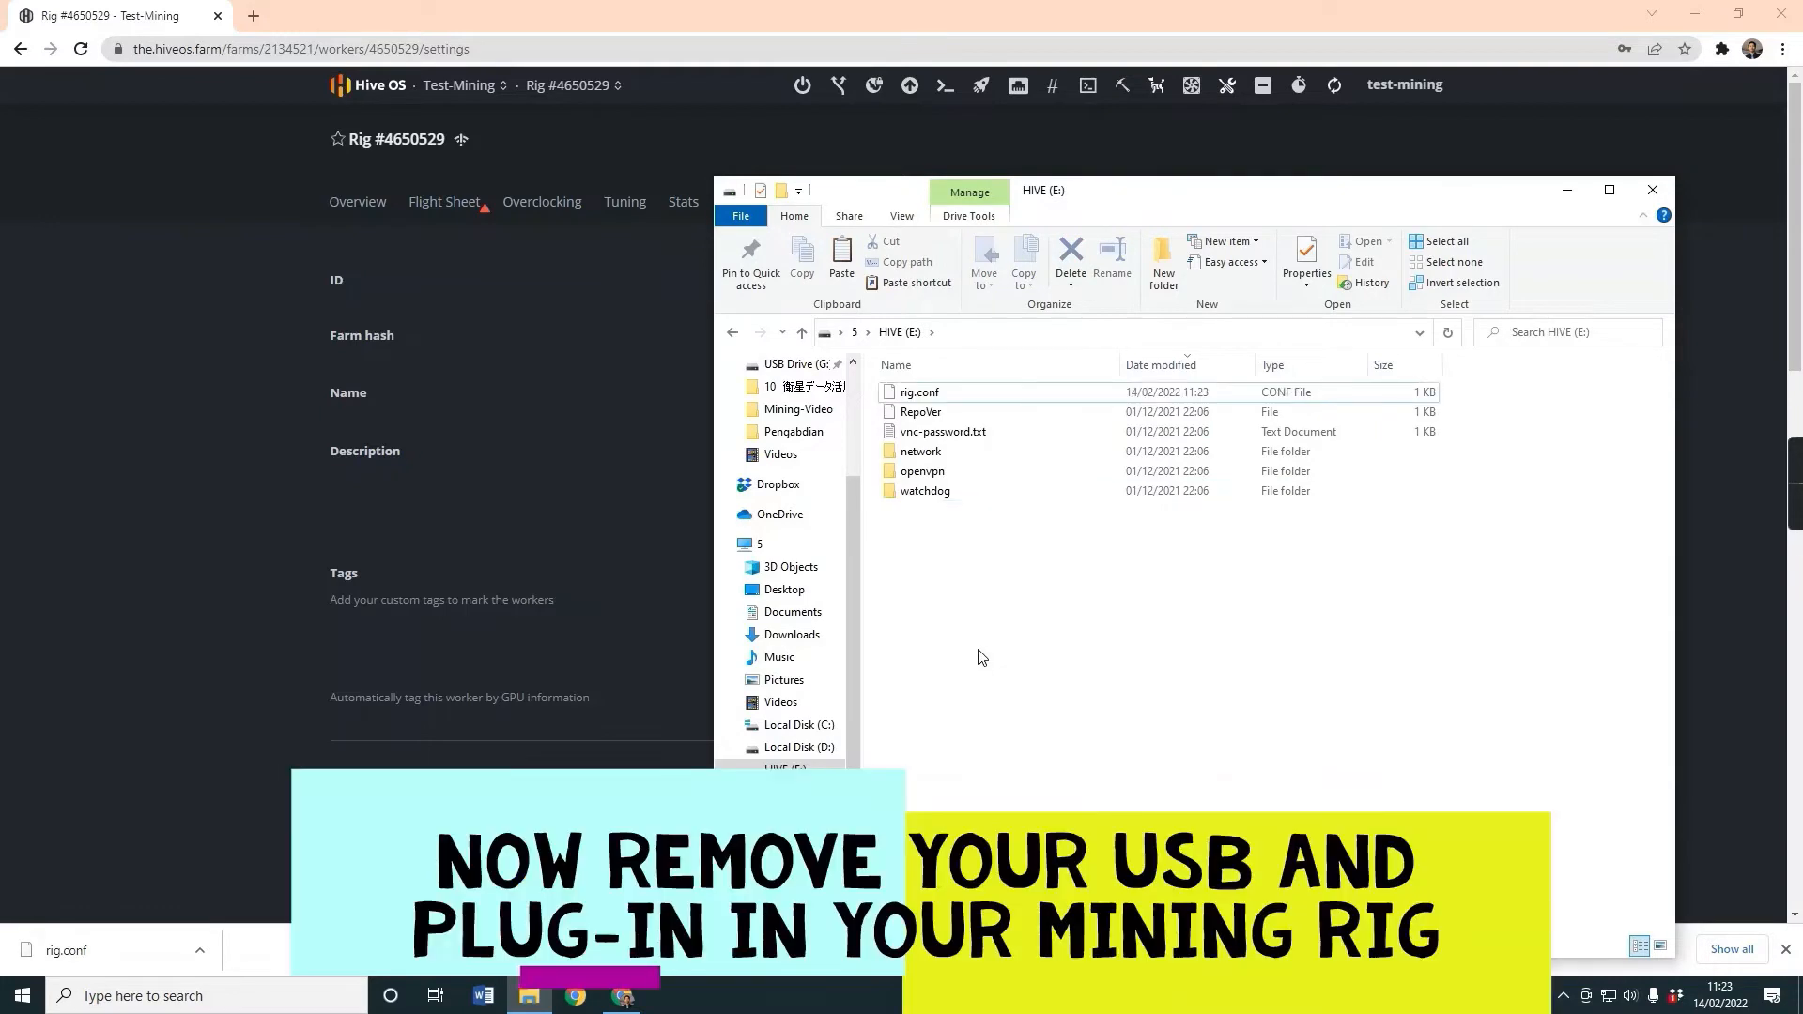
- Close File Explorer, safely eject HIVE (E:) from the tray, and view the rig's Overview
click(1643, 192)
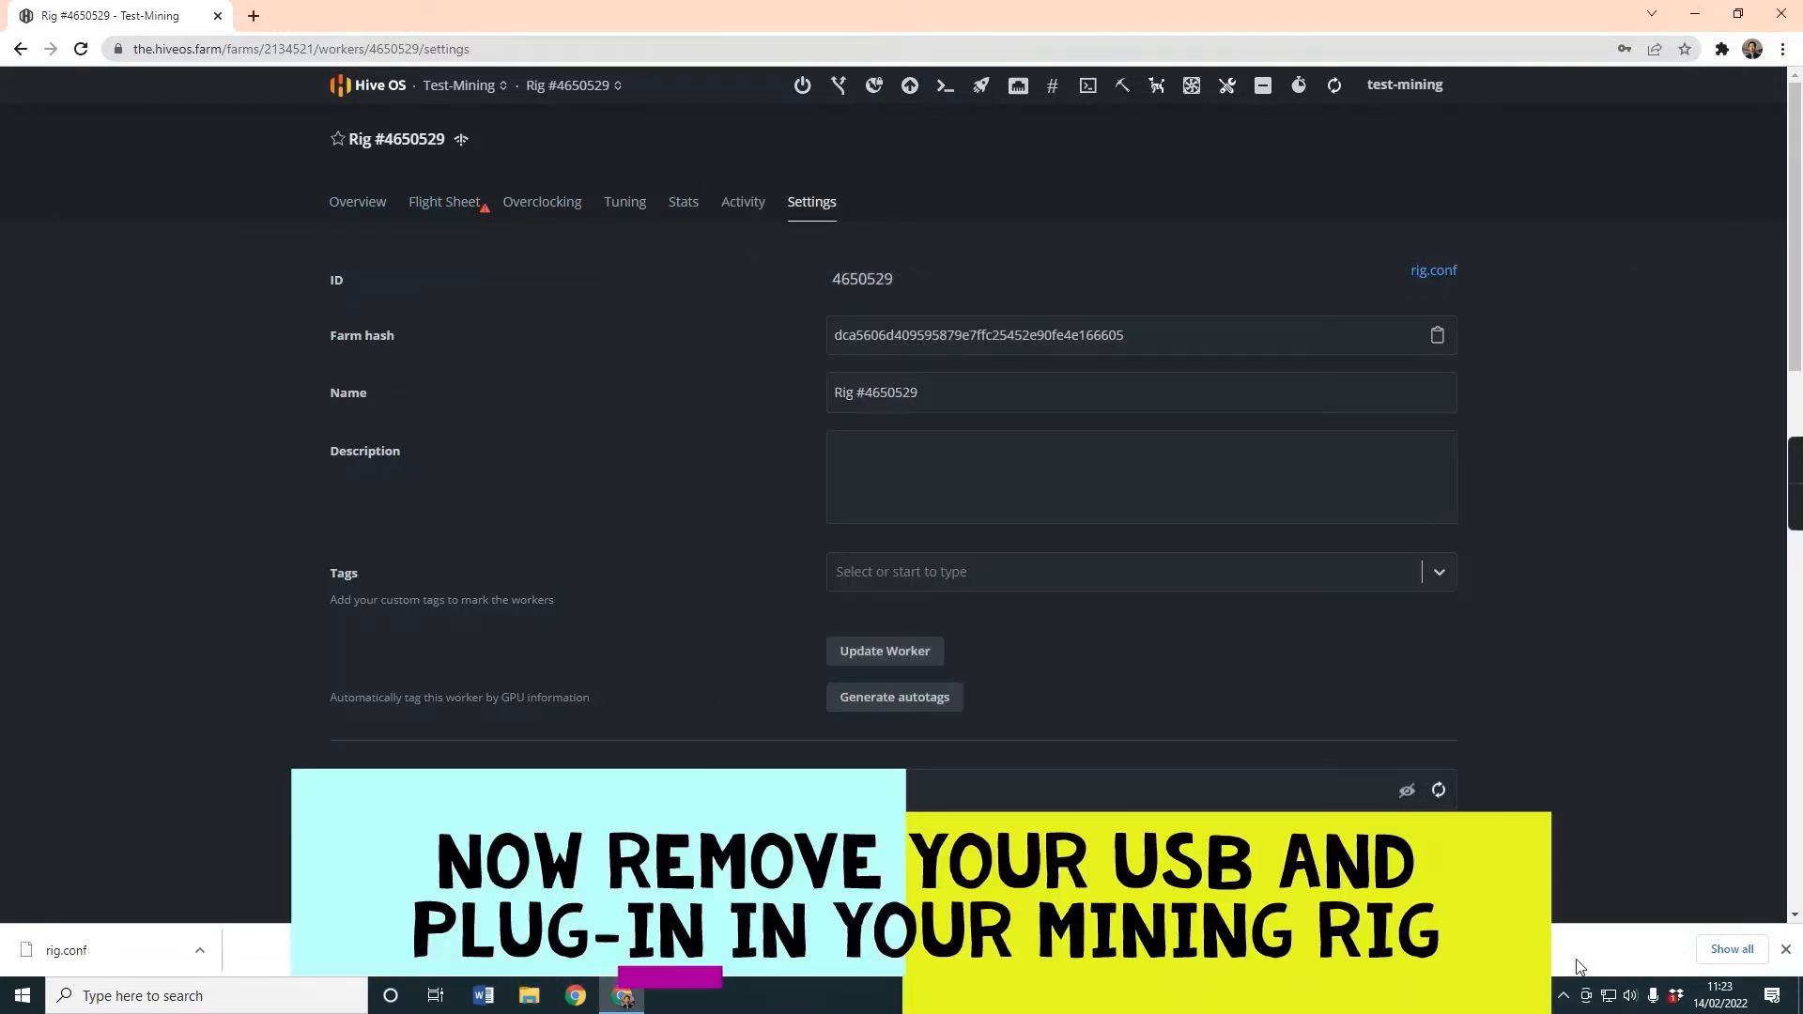
click(1563, 996)
click(1603, 960)
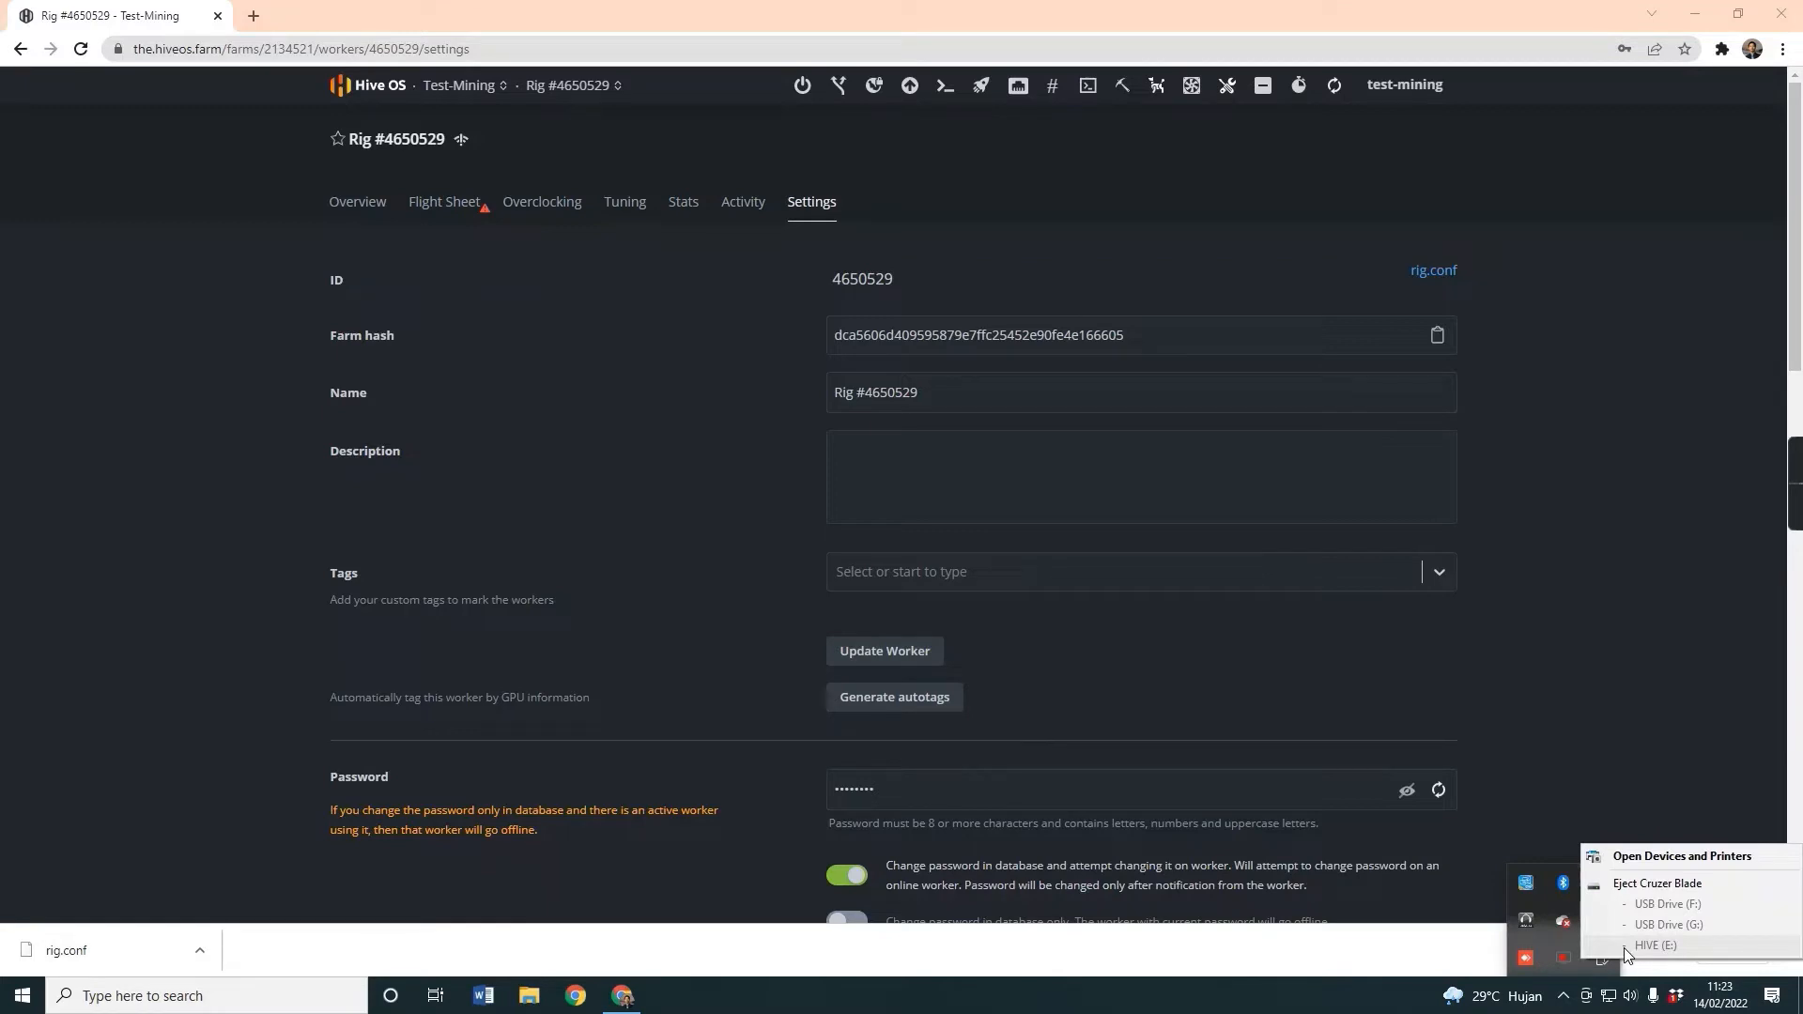
click(1671, 945)
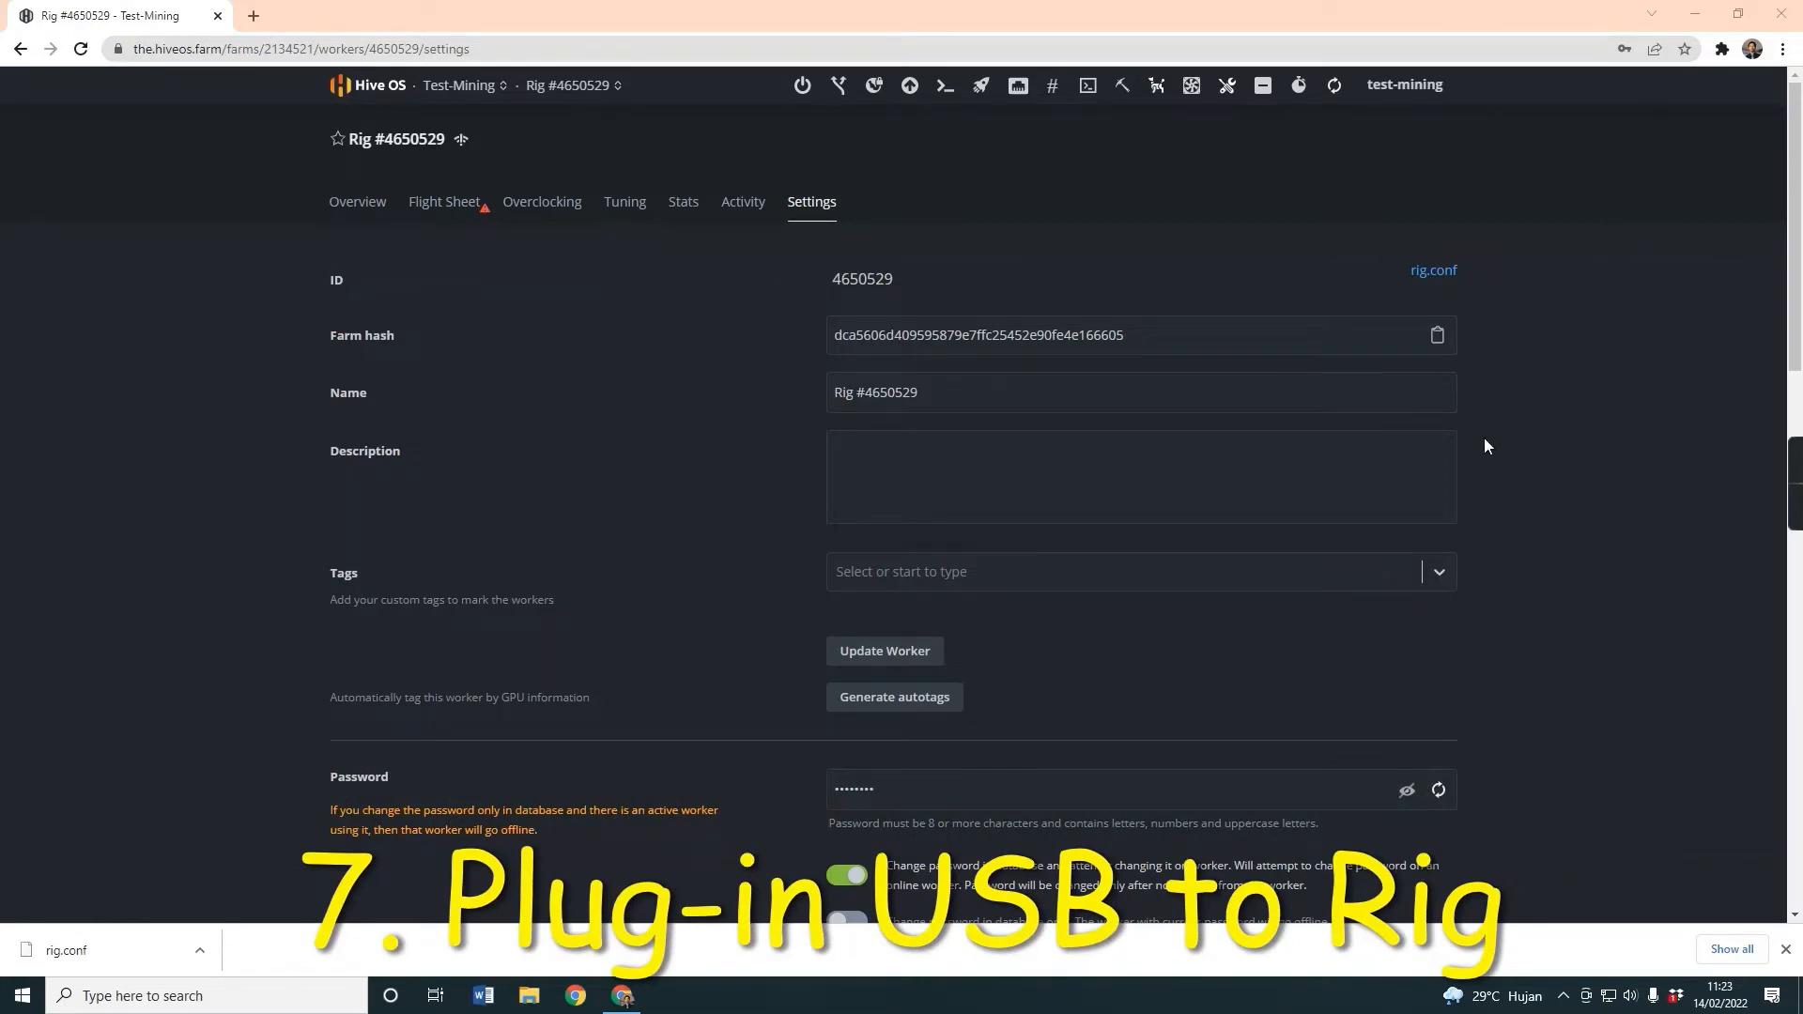
click(376, 209)
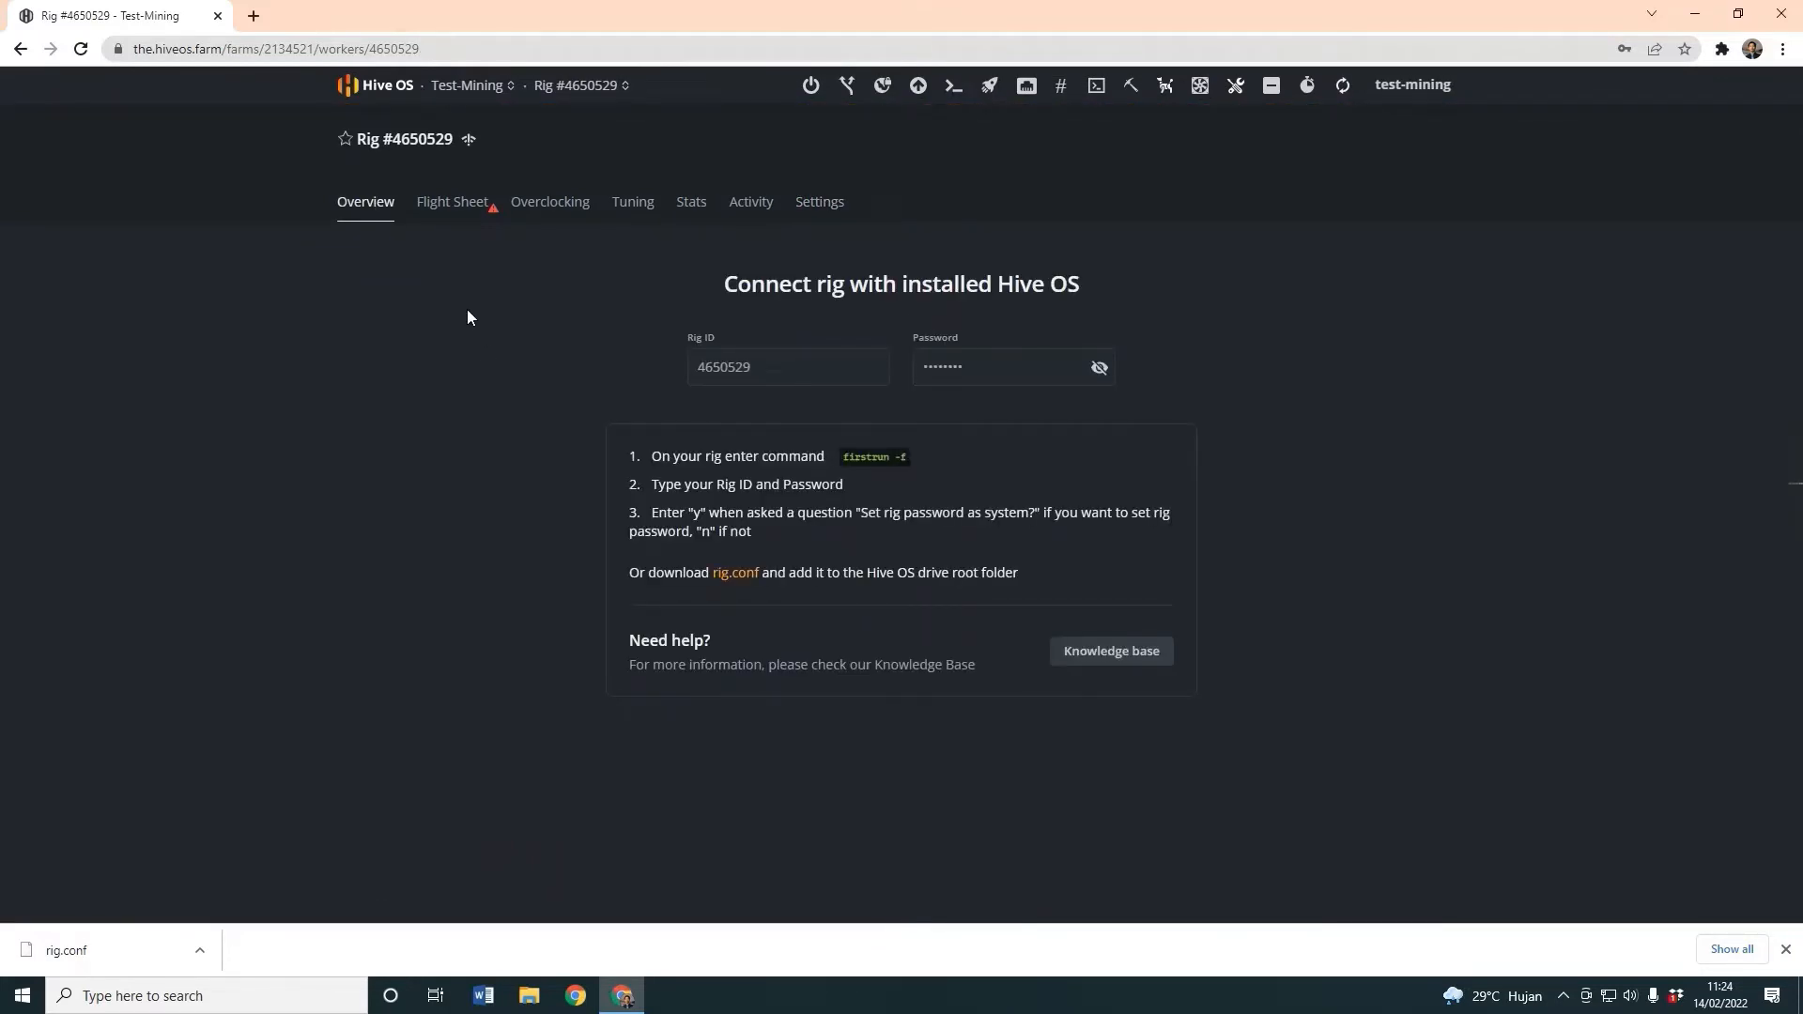
- Go back to the Test-Mining farm's Workers list using the top breadcrumb
click(486, 87)
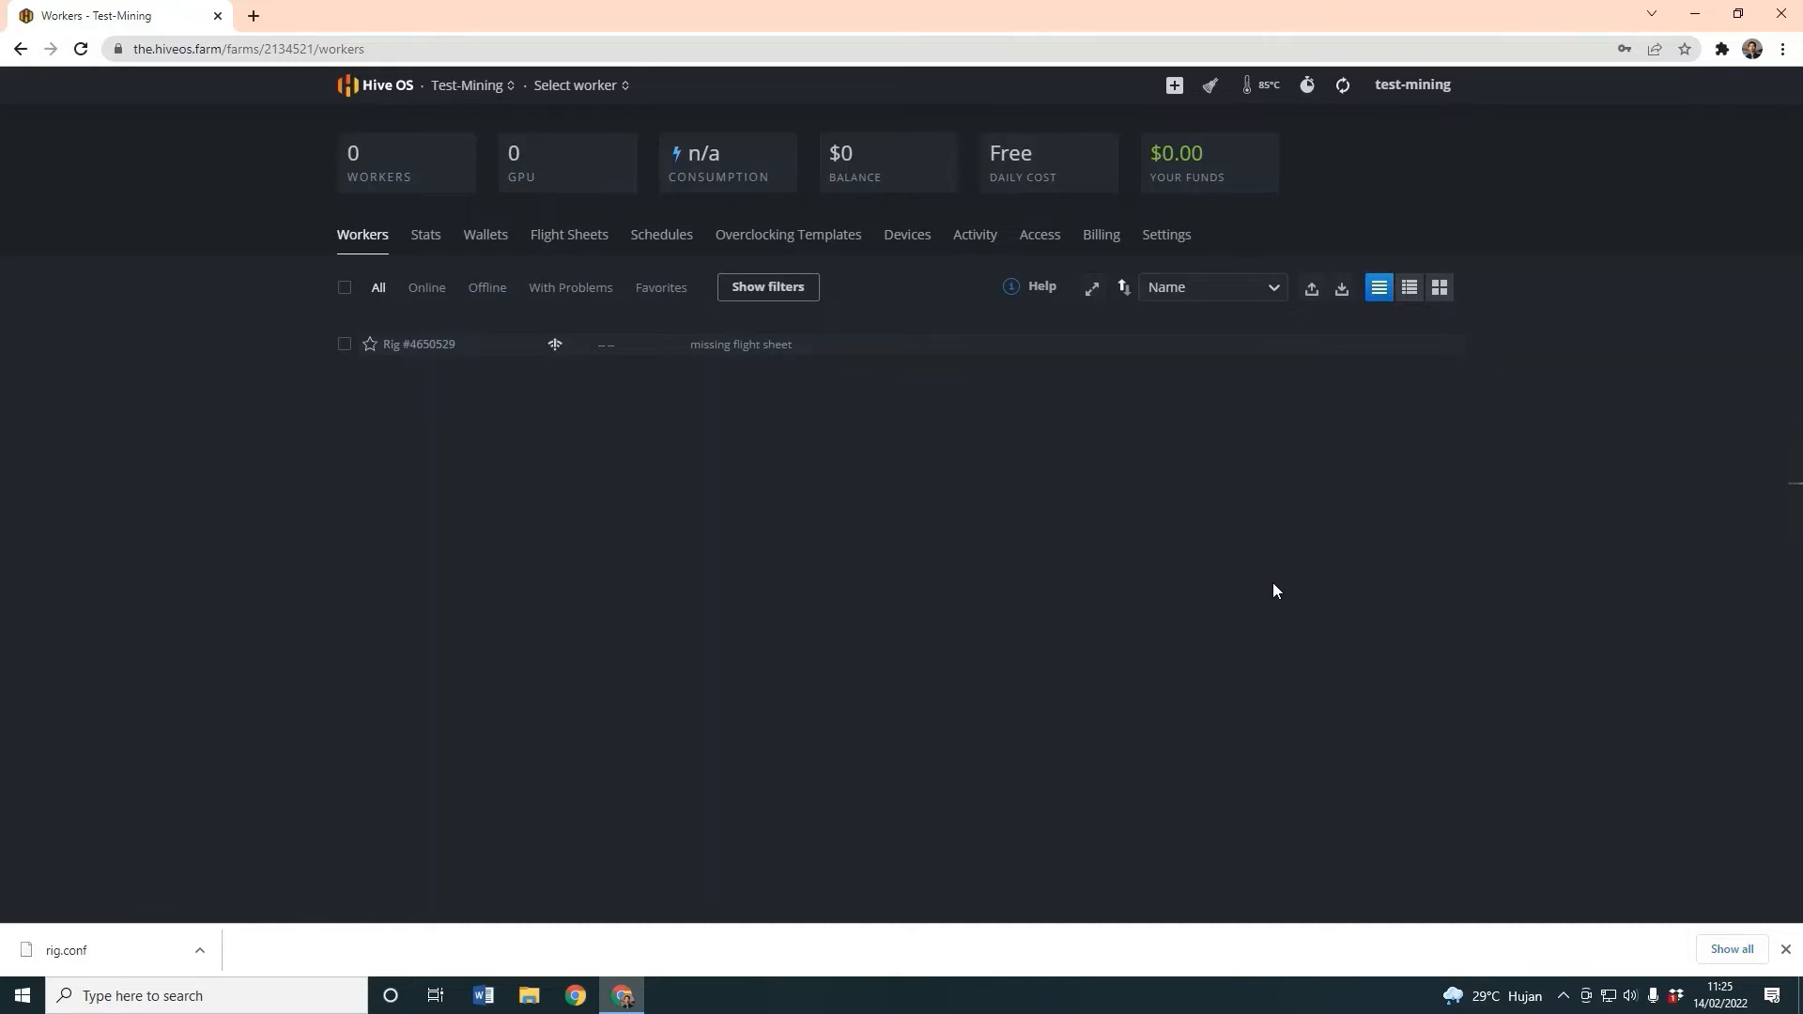
- Reload the worker list twice until Rig #4650529 is online with 2 GPUs, then view farm Settings
click(81, 49)
click(81, 50)
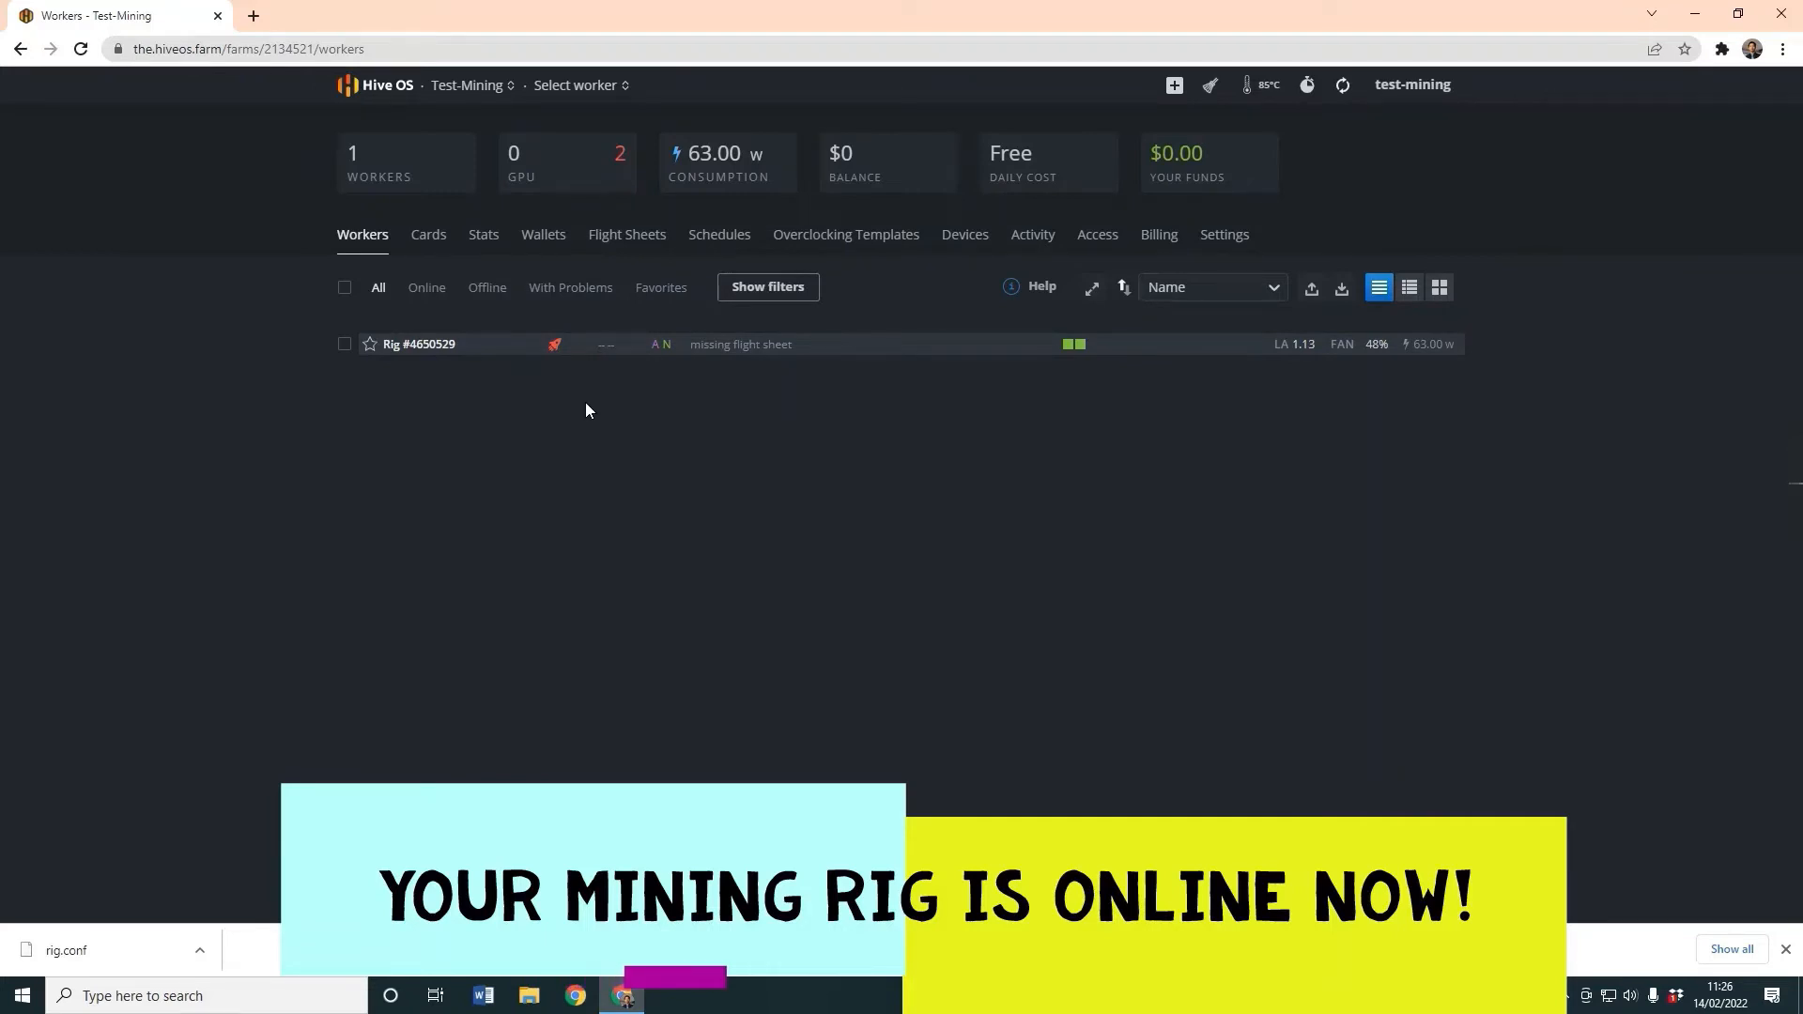
click(1212, 242)
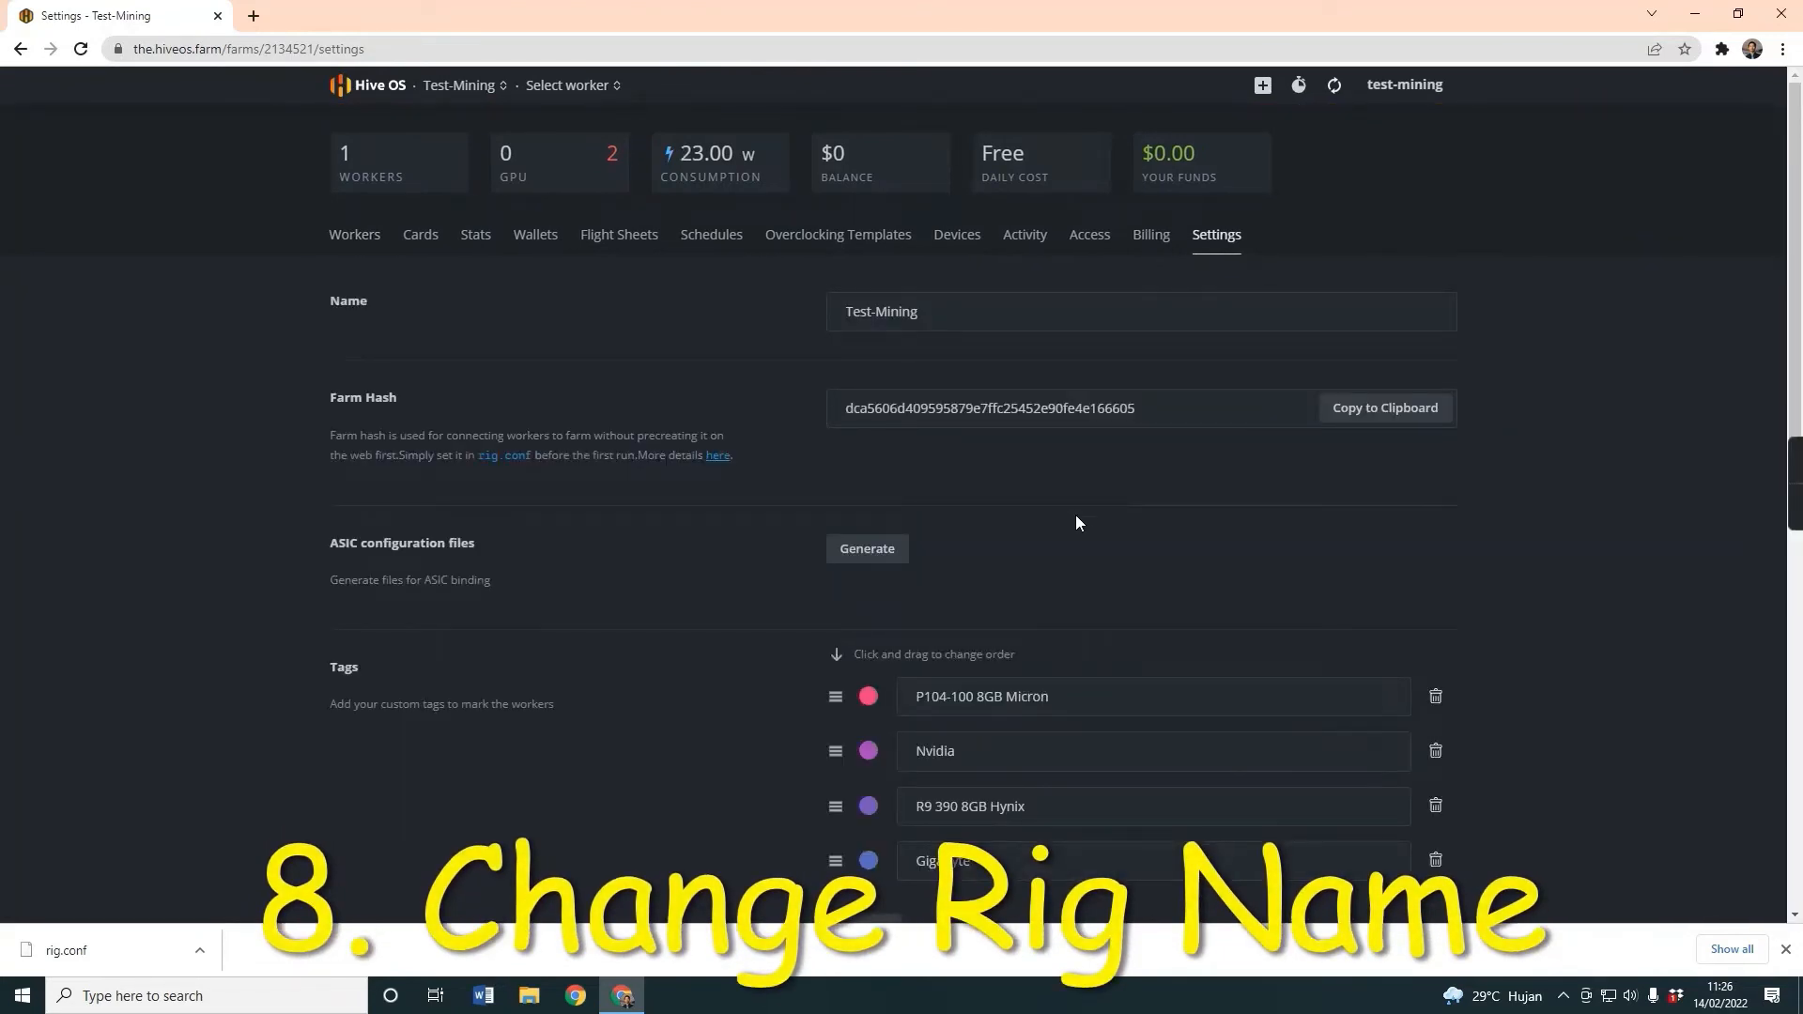
- Change Rig #4650529's name to Rig1 in its Settings, update the worker, and return to Overview
scroll(1078, 523, down, 6)
scroll(1077, 516, down, 2)
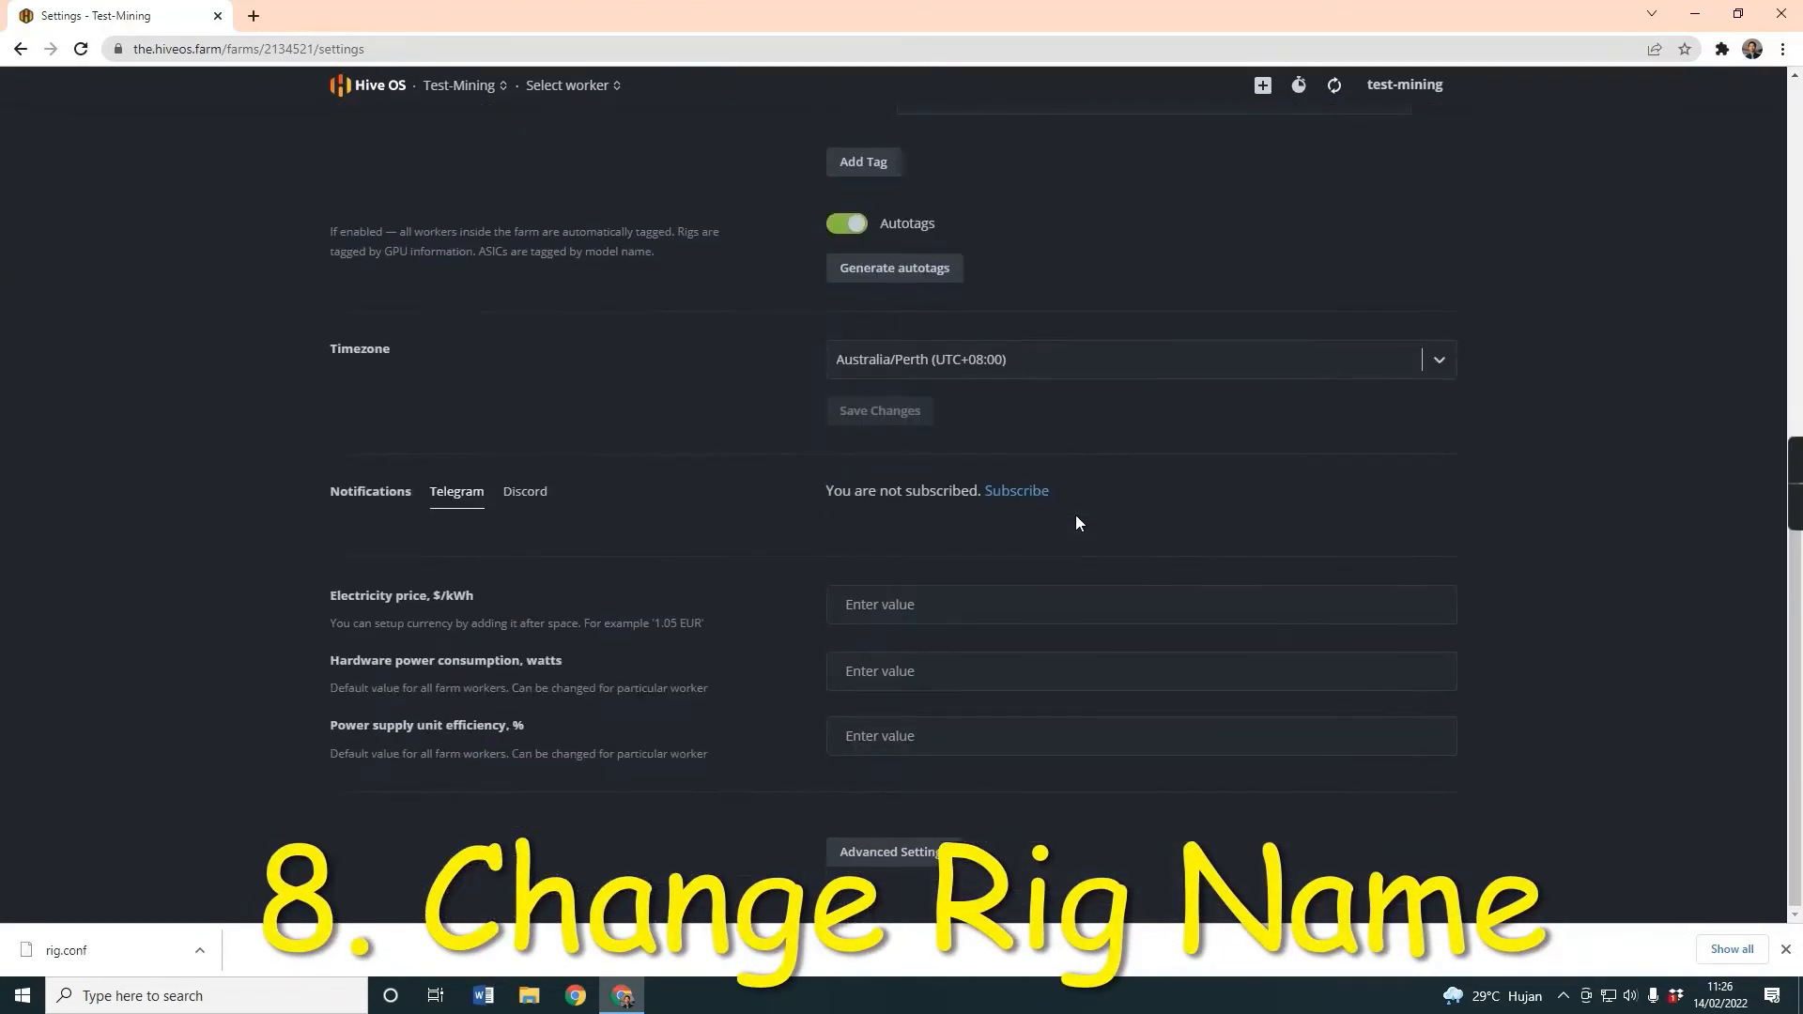
scroll(1074, 518, up, 8)
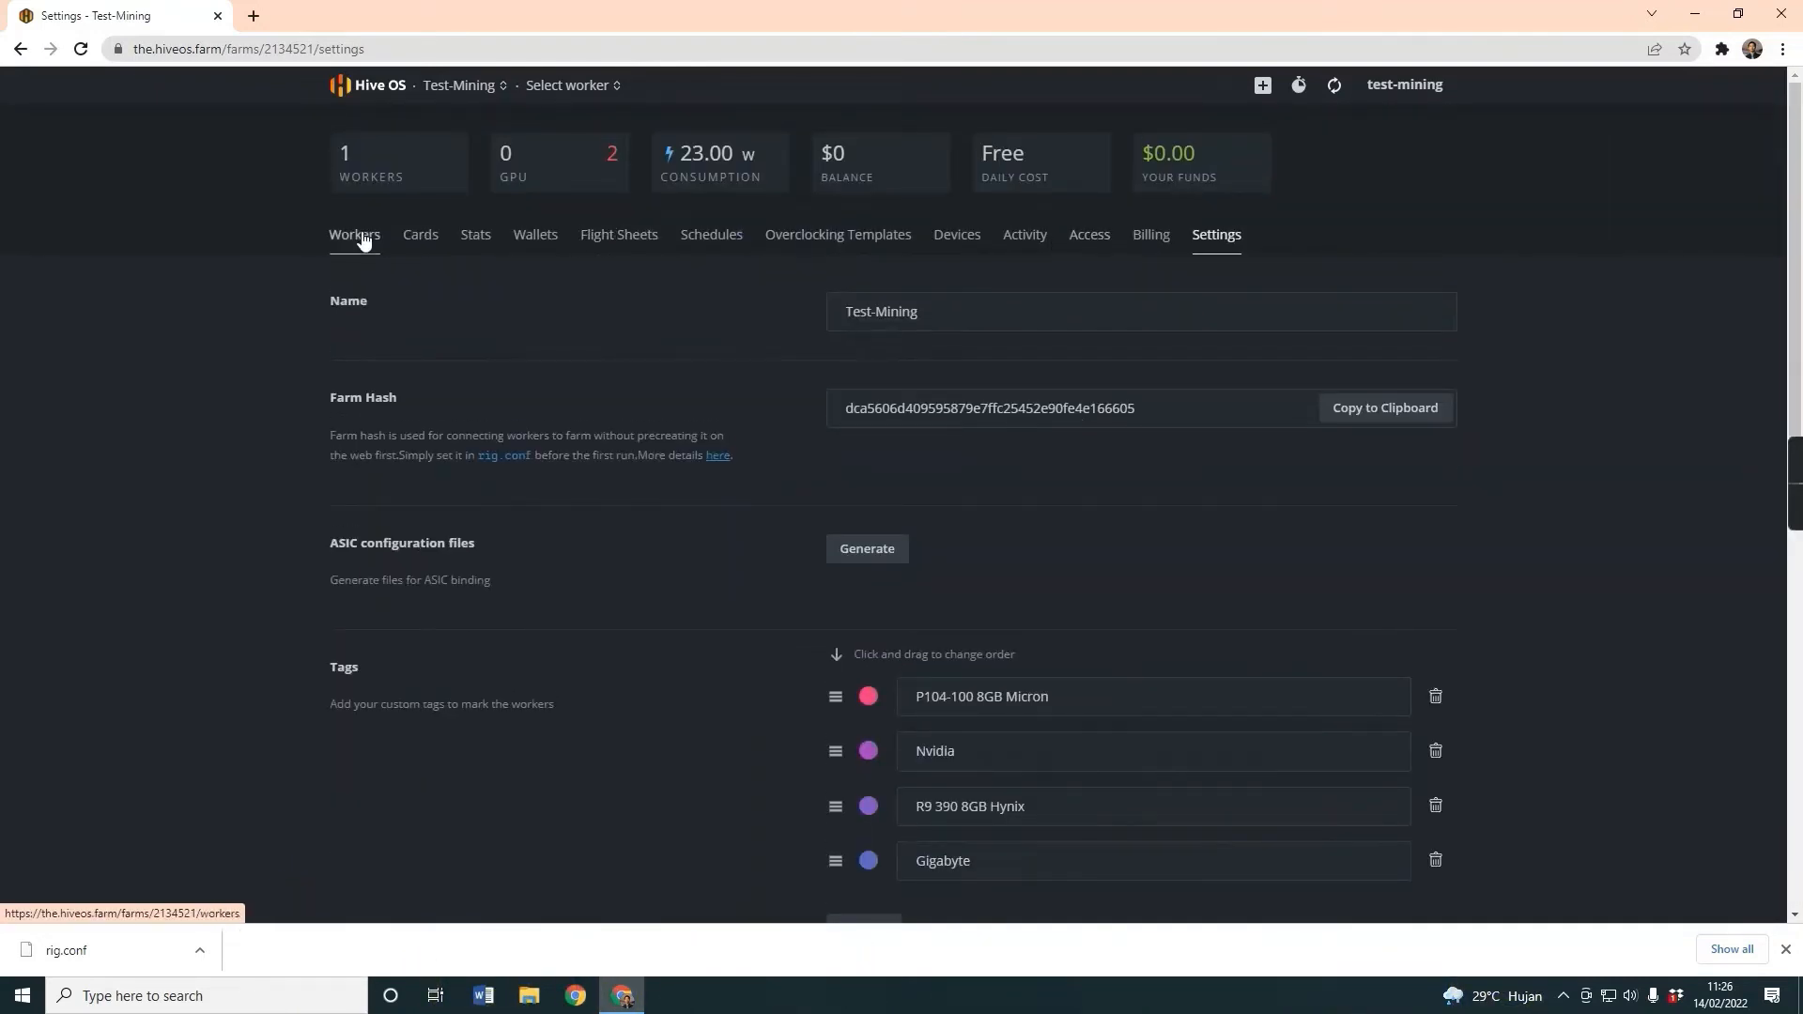
click(362, 237)
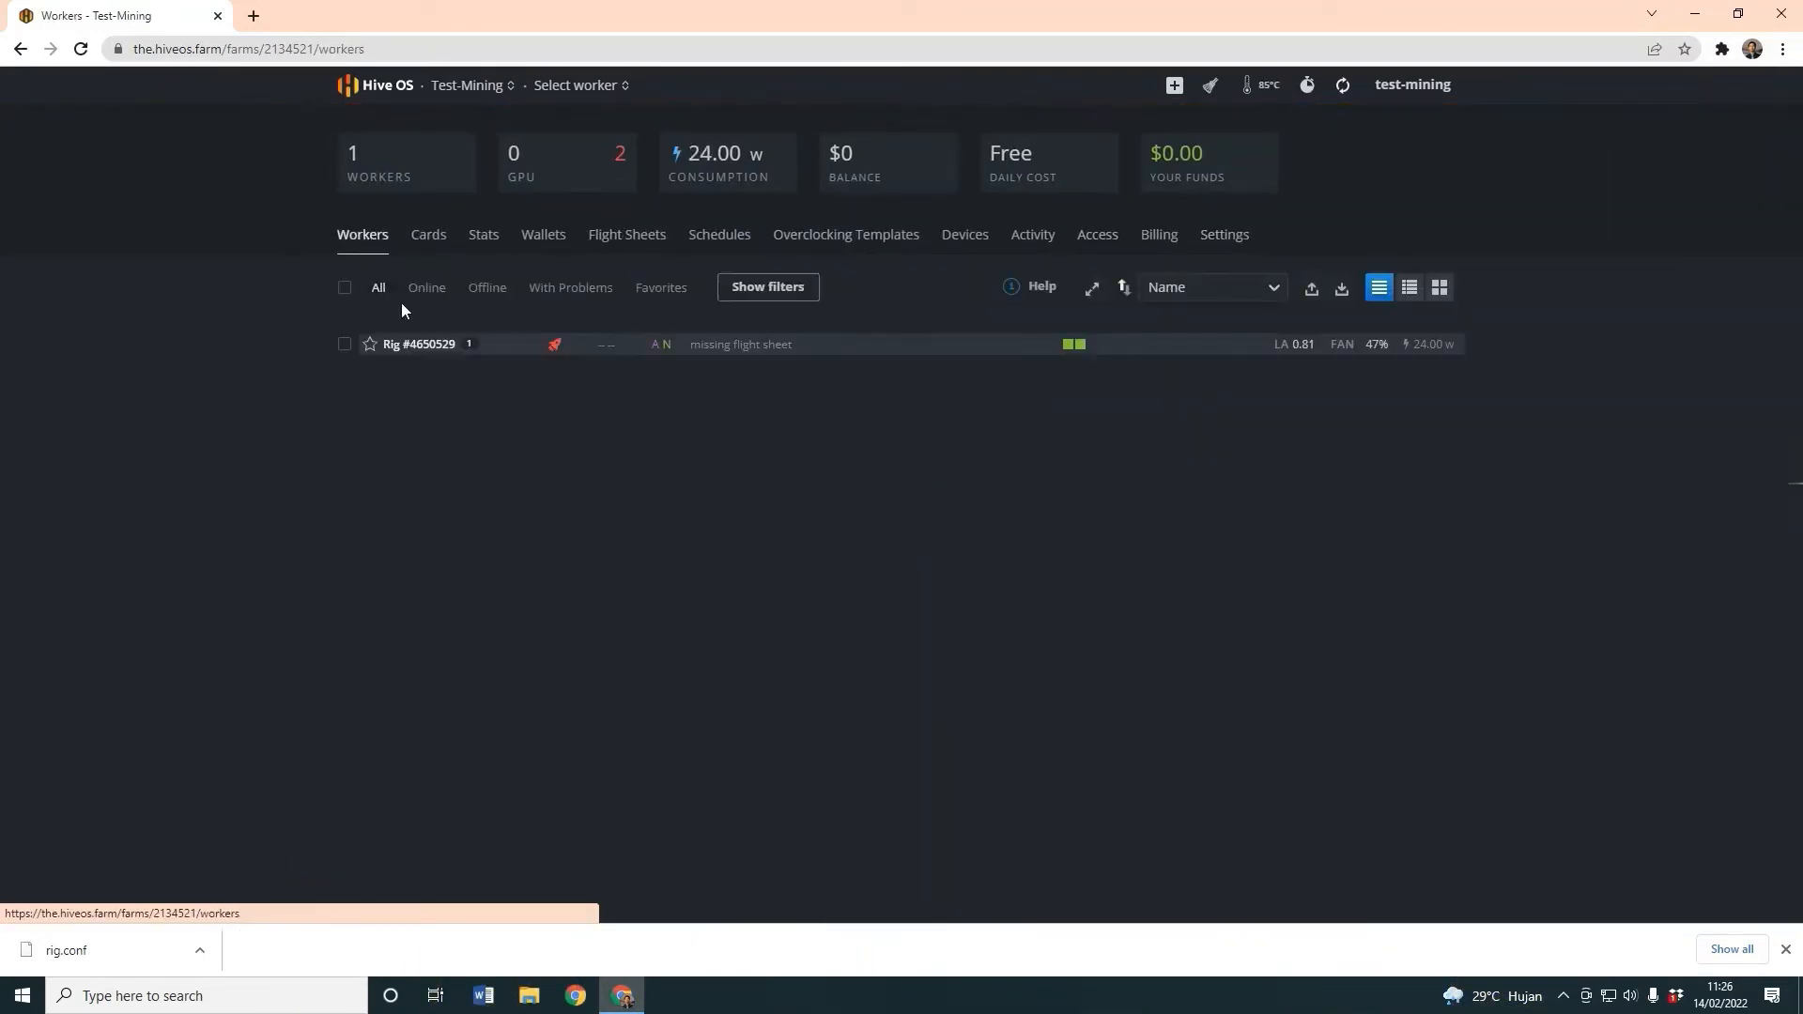
click(415, 345)
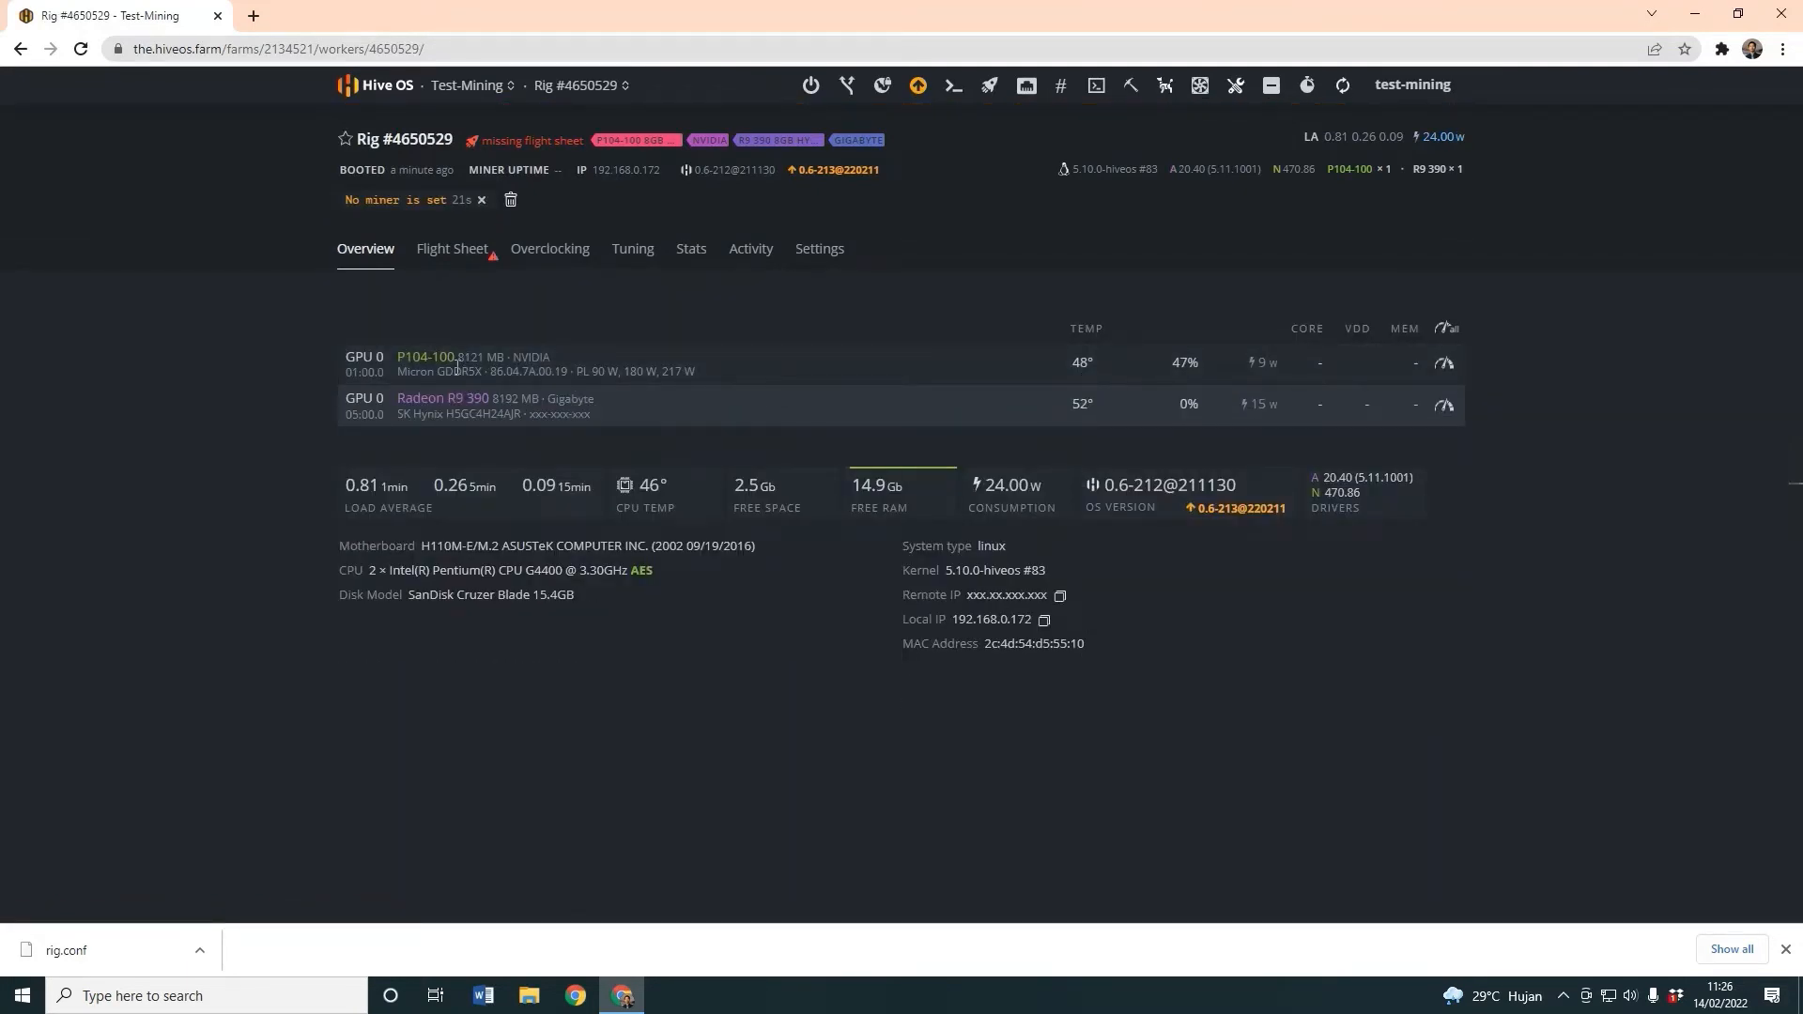
click(801, 251)
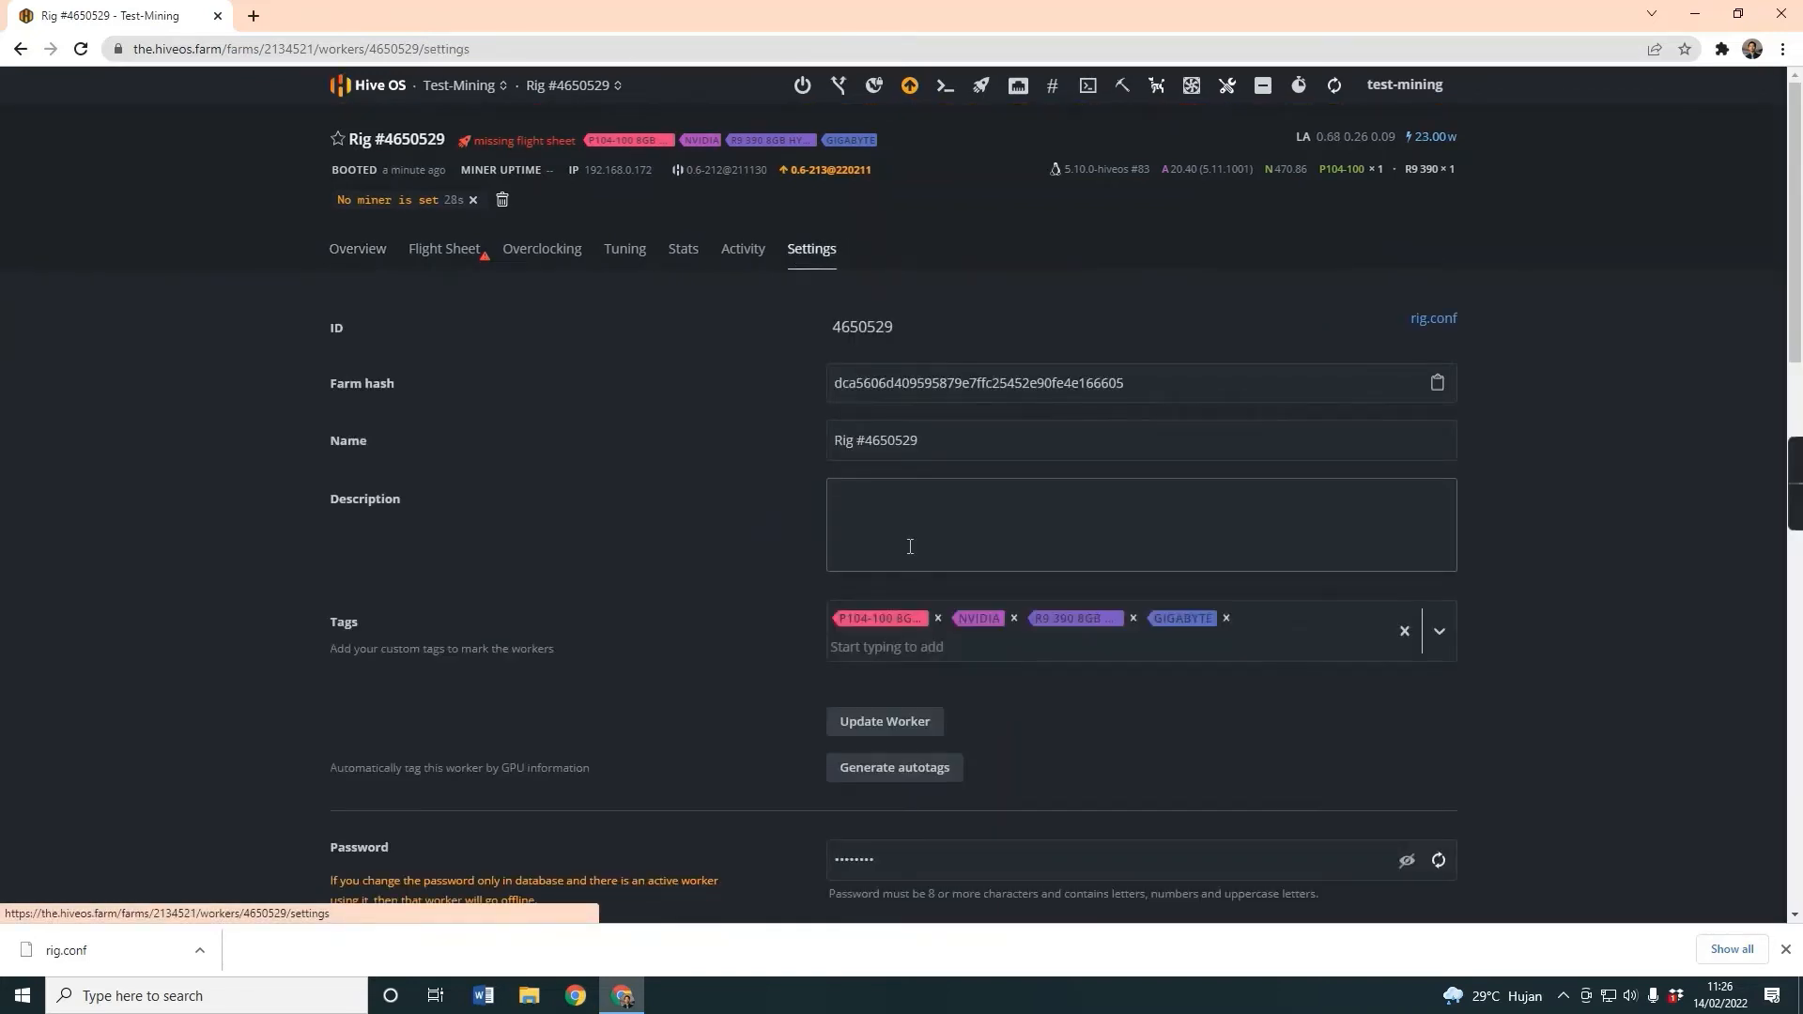
drag(943, 446, 889, 470)
key(BackSpace)
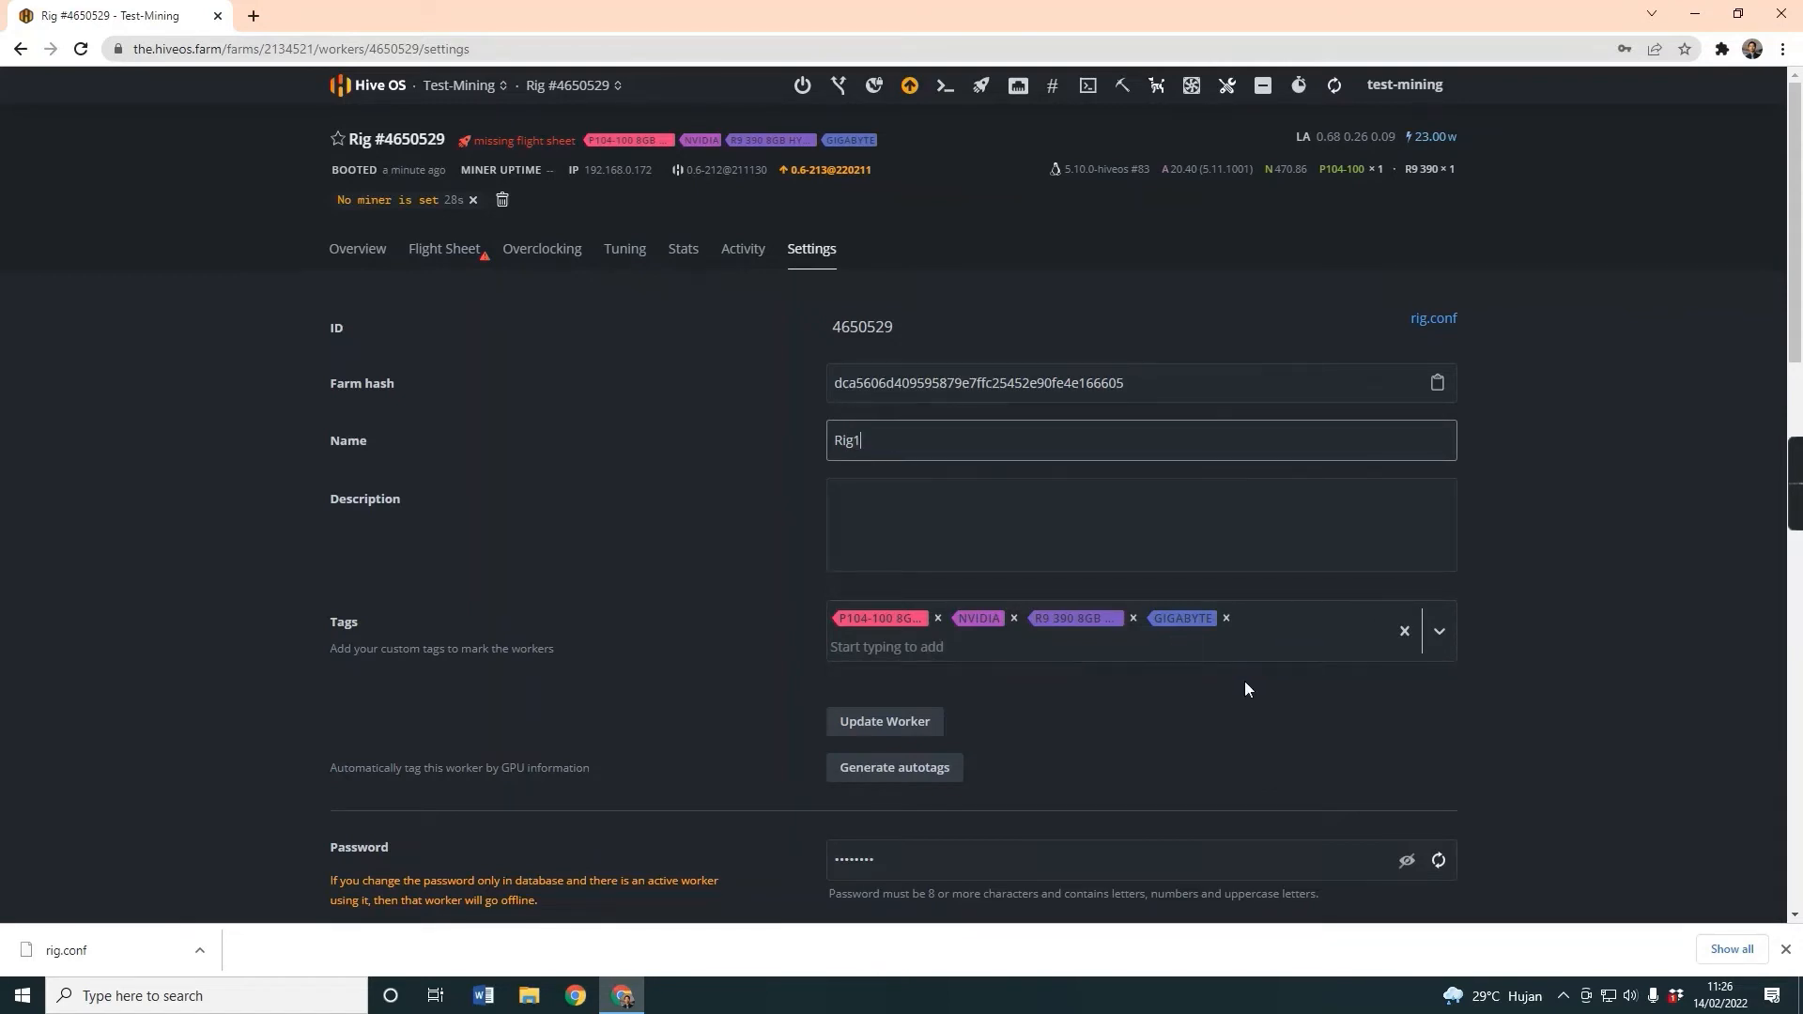
click(915, 729)
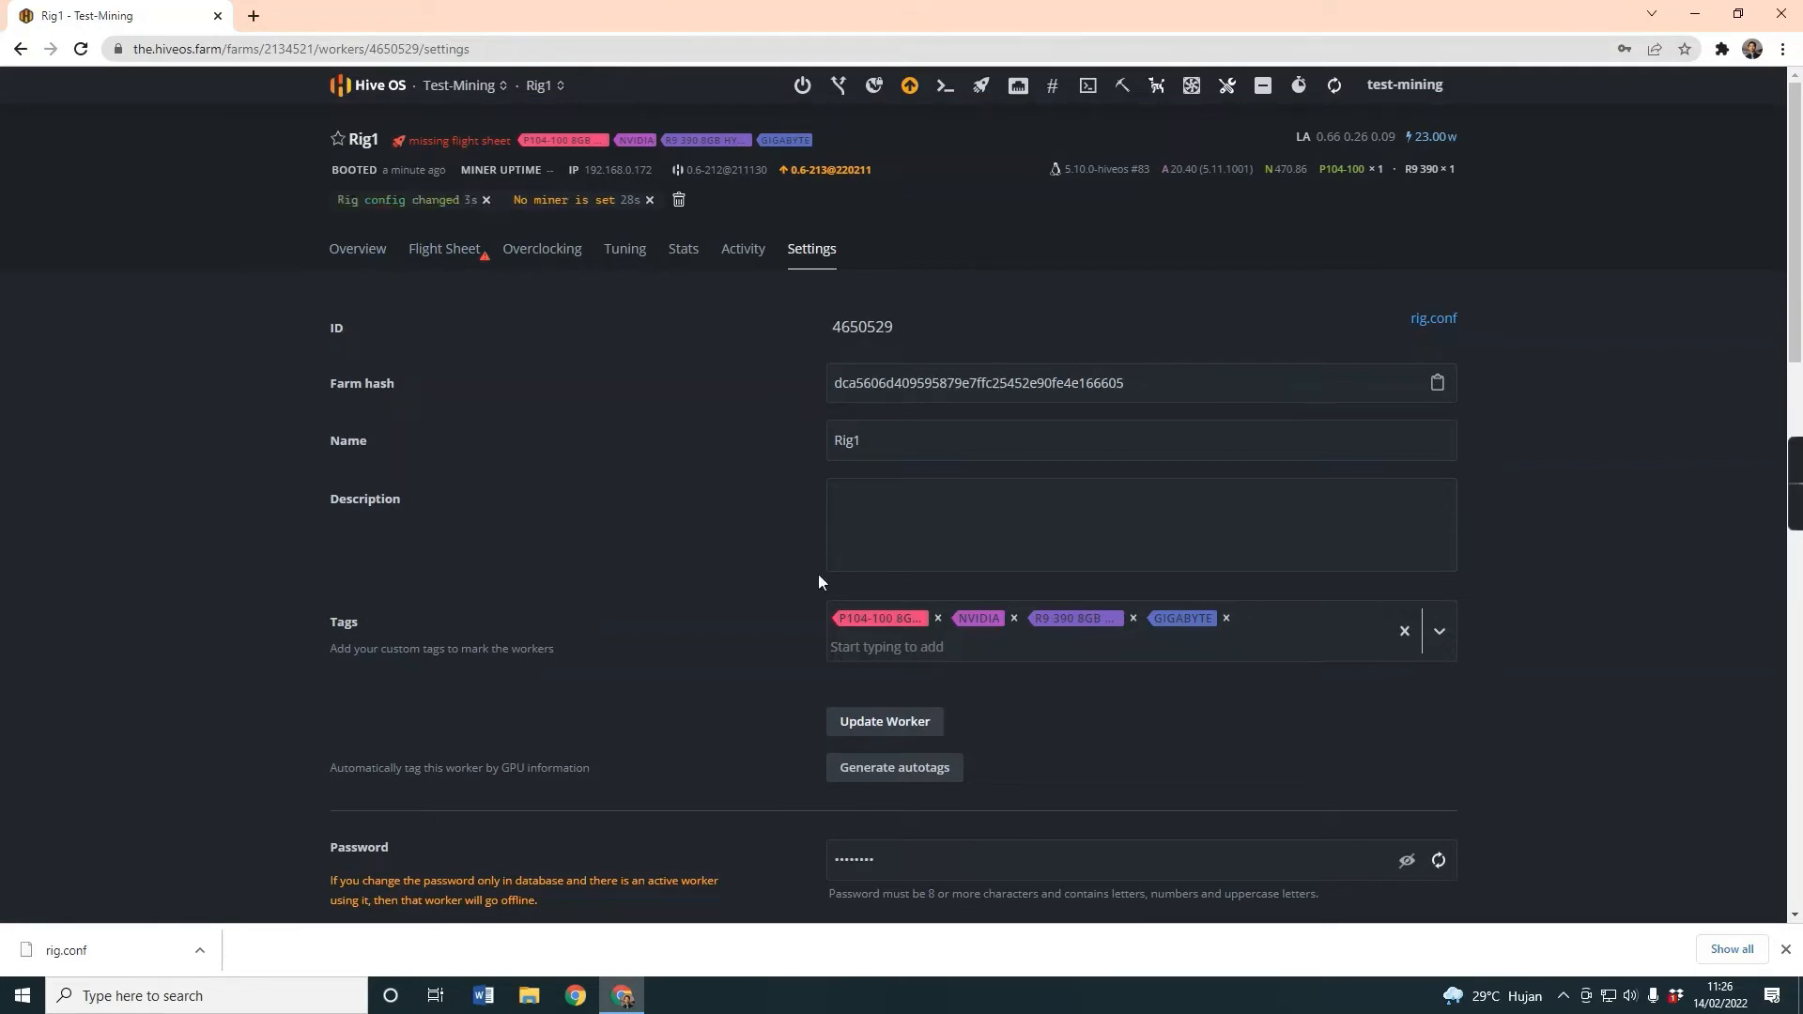
click(360, 253)
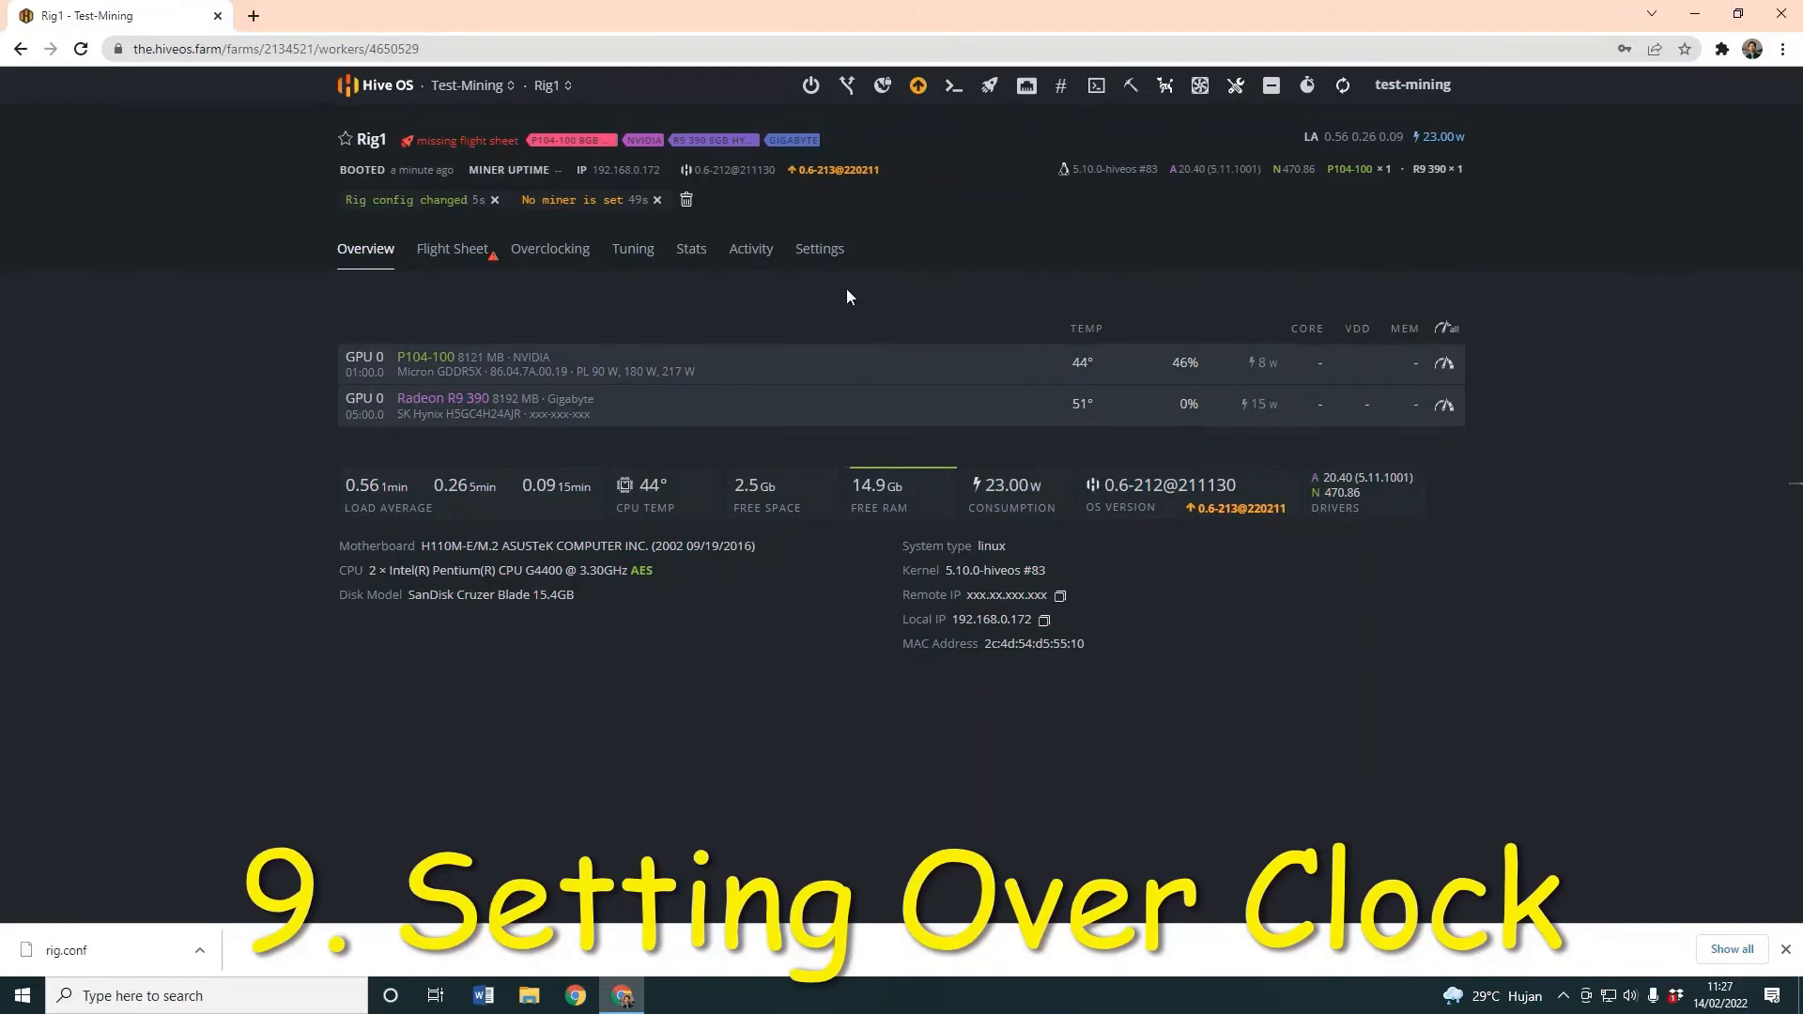
- Apply the top ETH popular preset (core 200, memory 1400, power limit 140) to the P104-100
click(1443, 363)
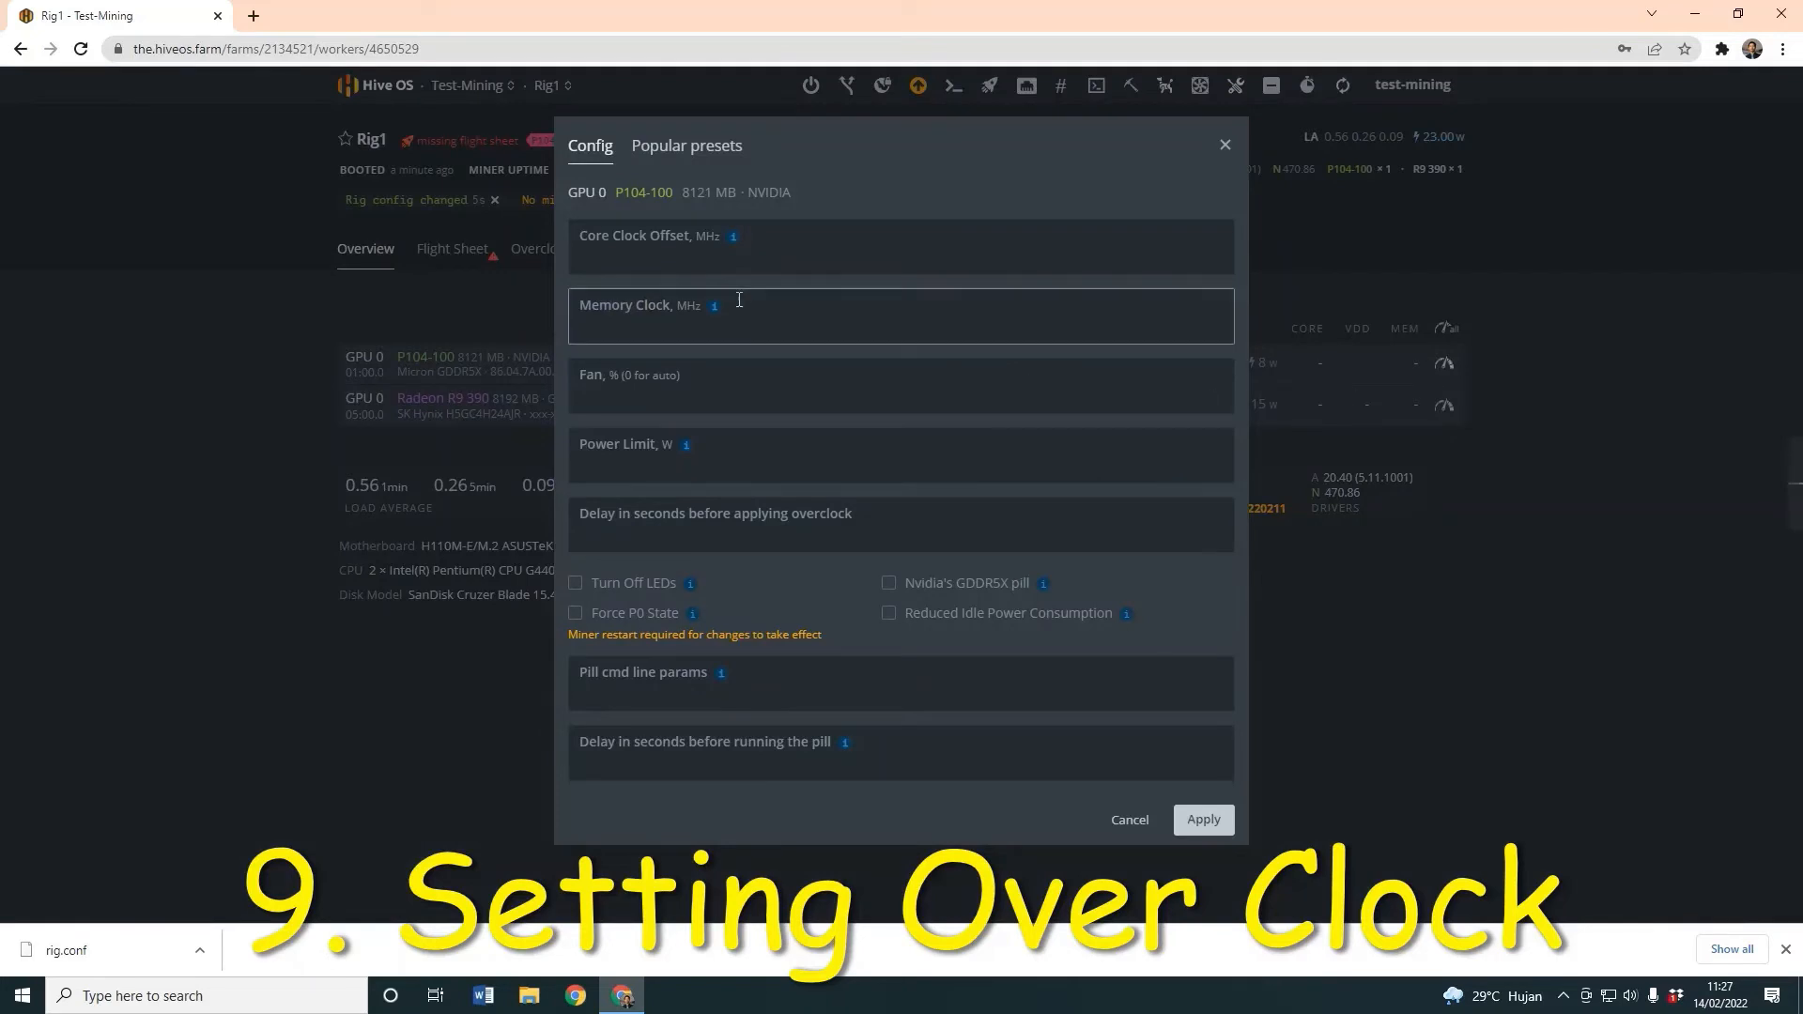
click(668, 148)
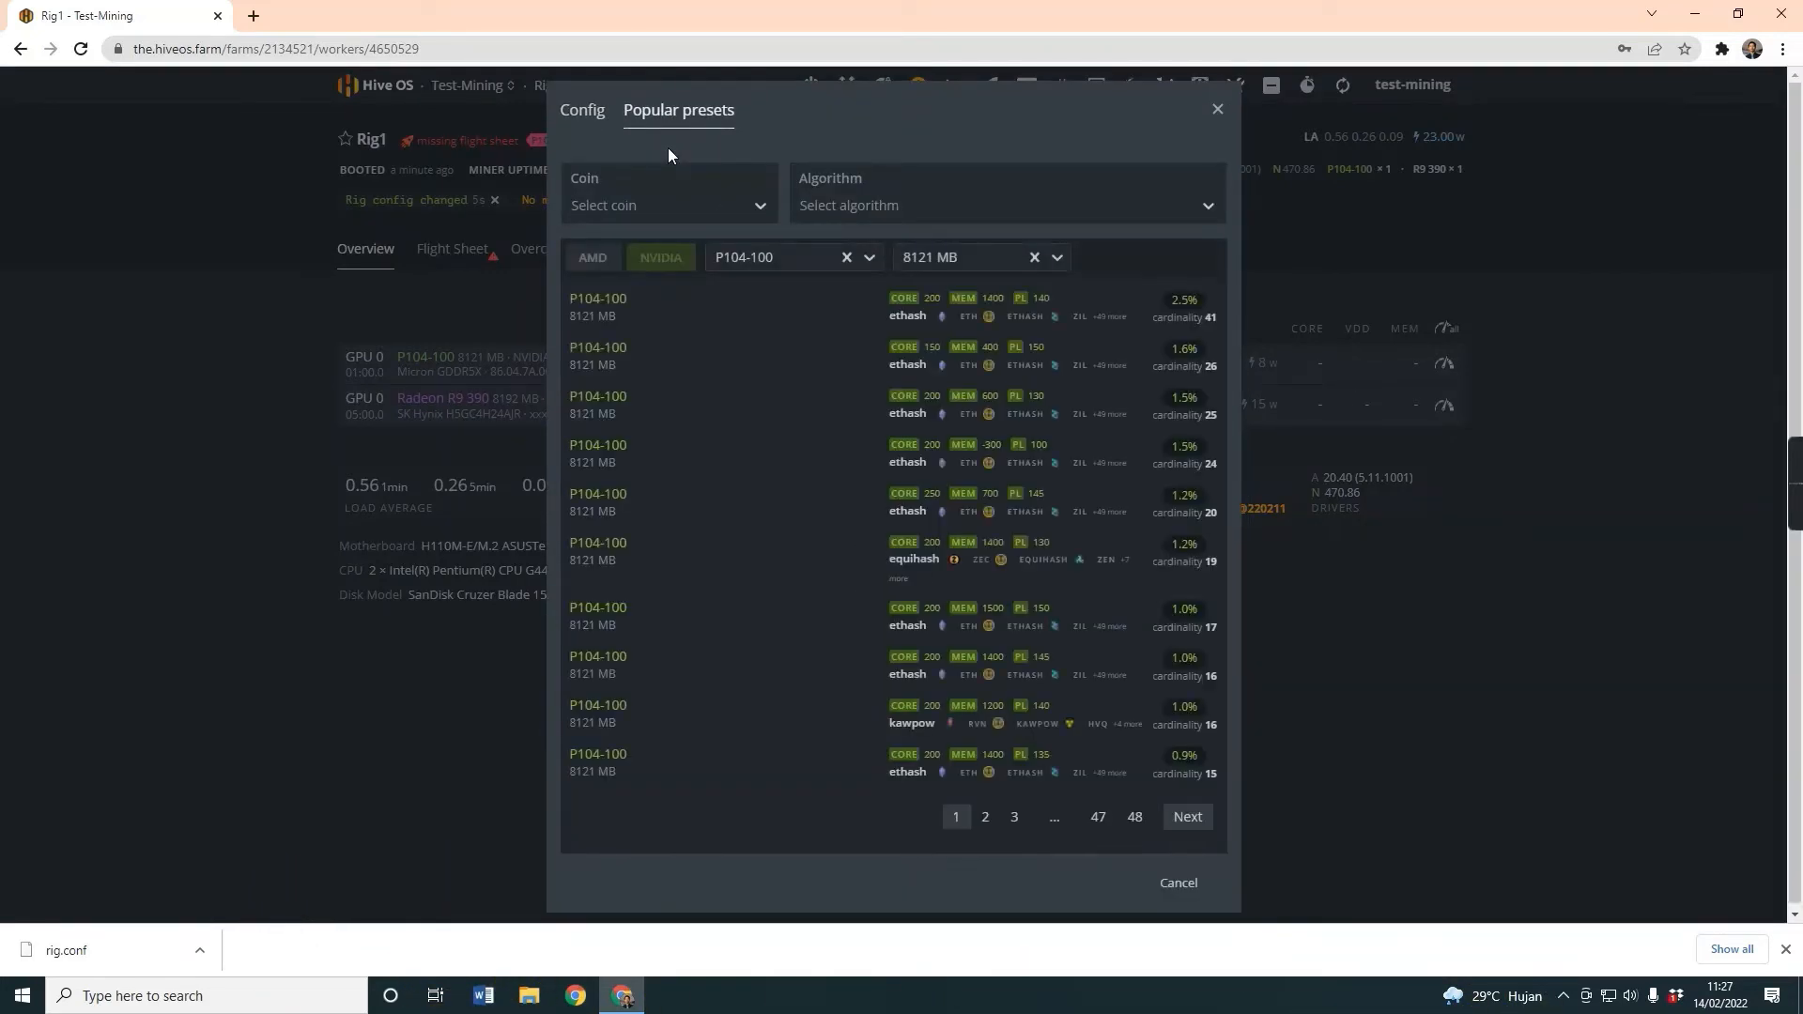
click(757, 207)
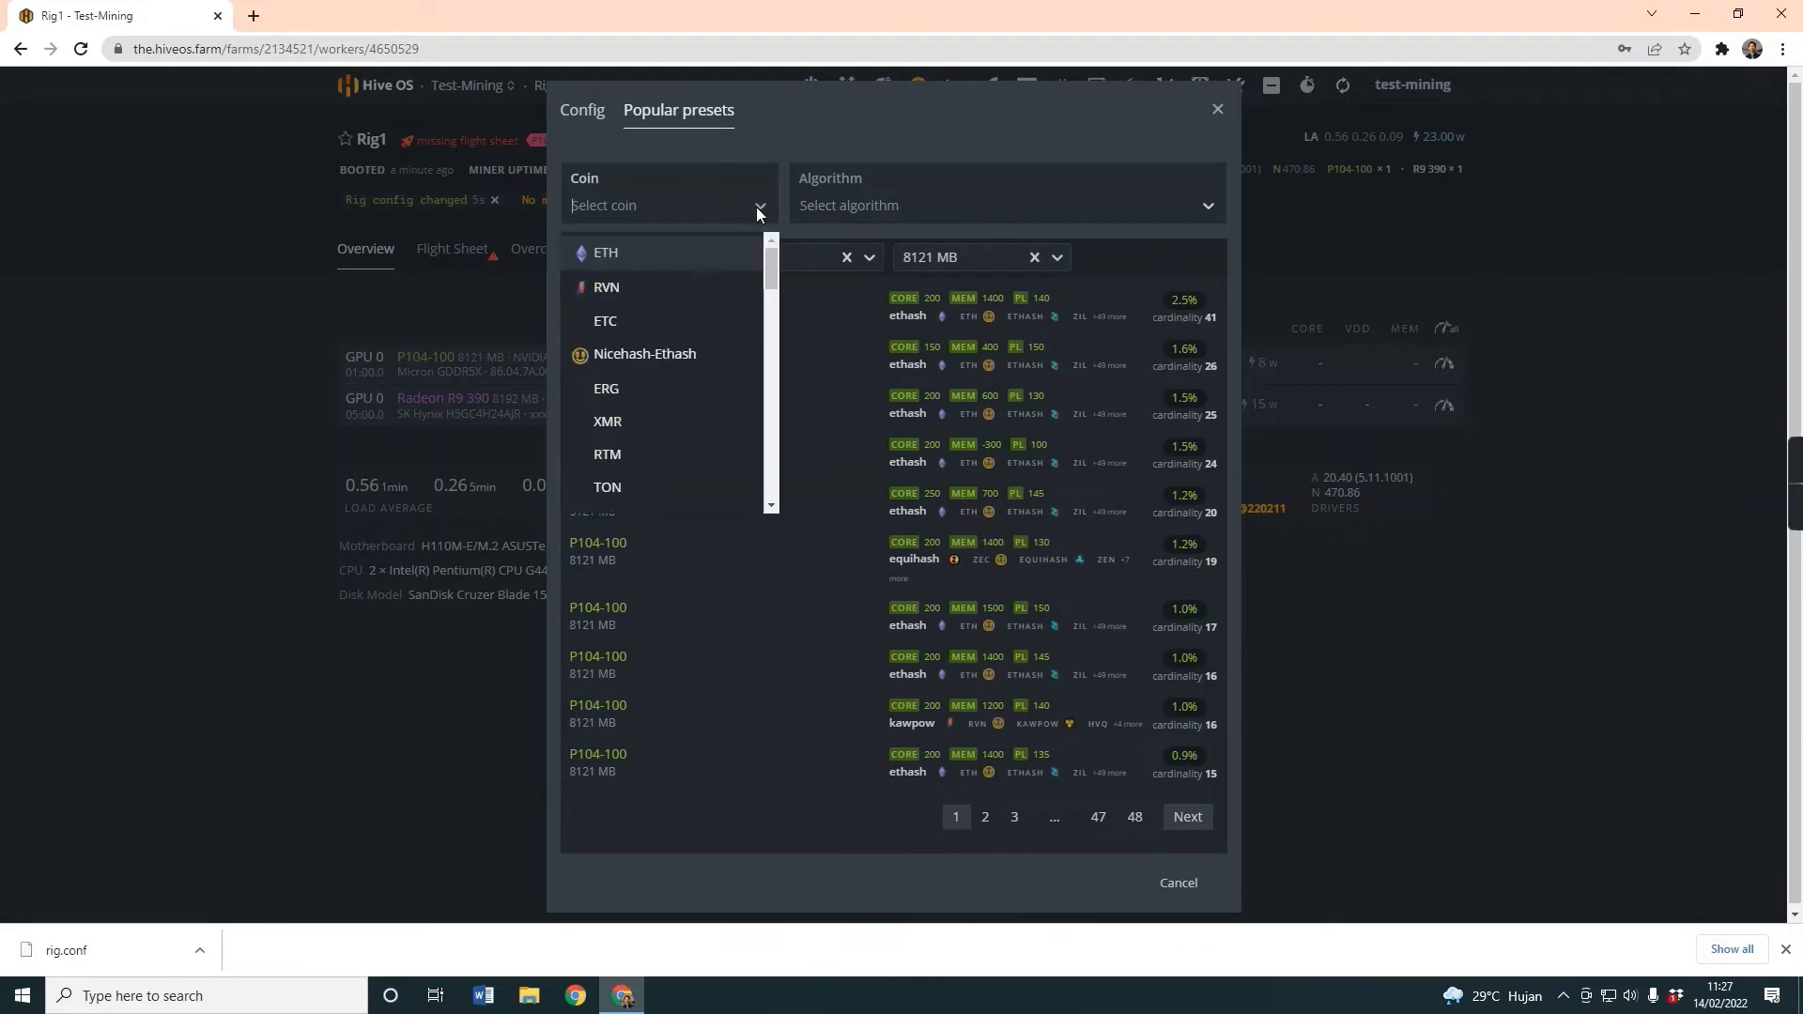
click(655, 251)
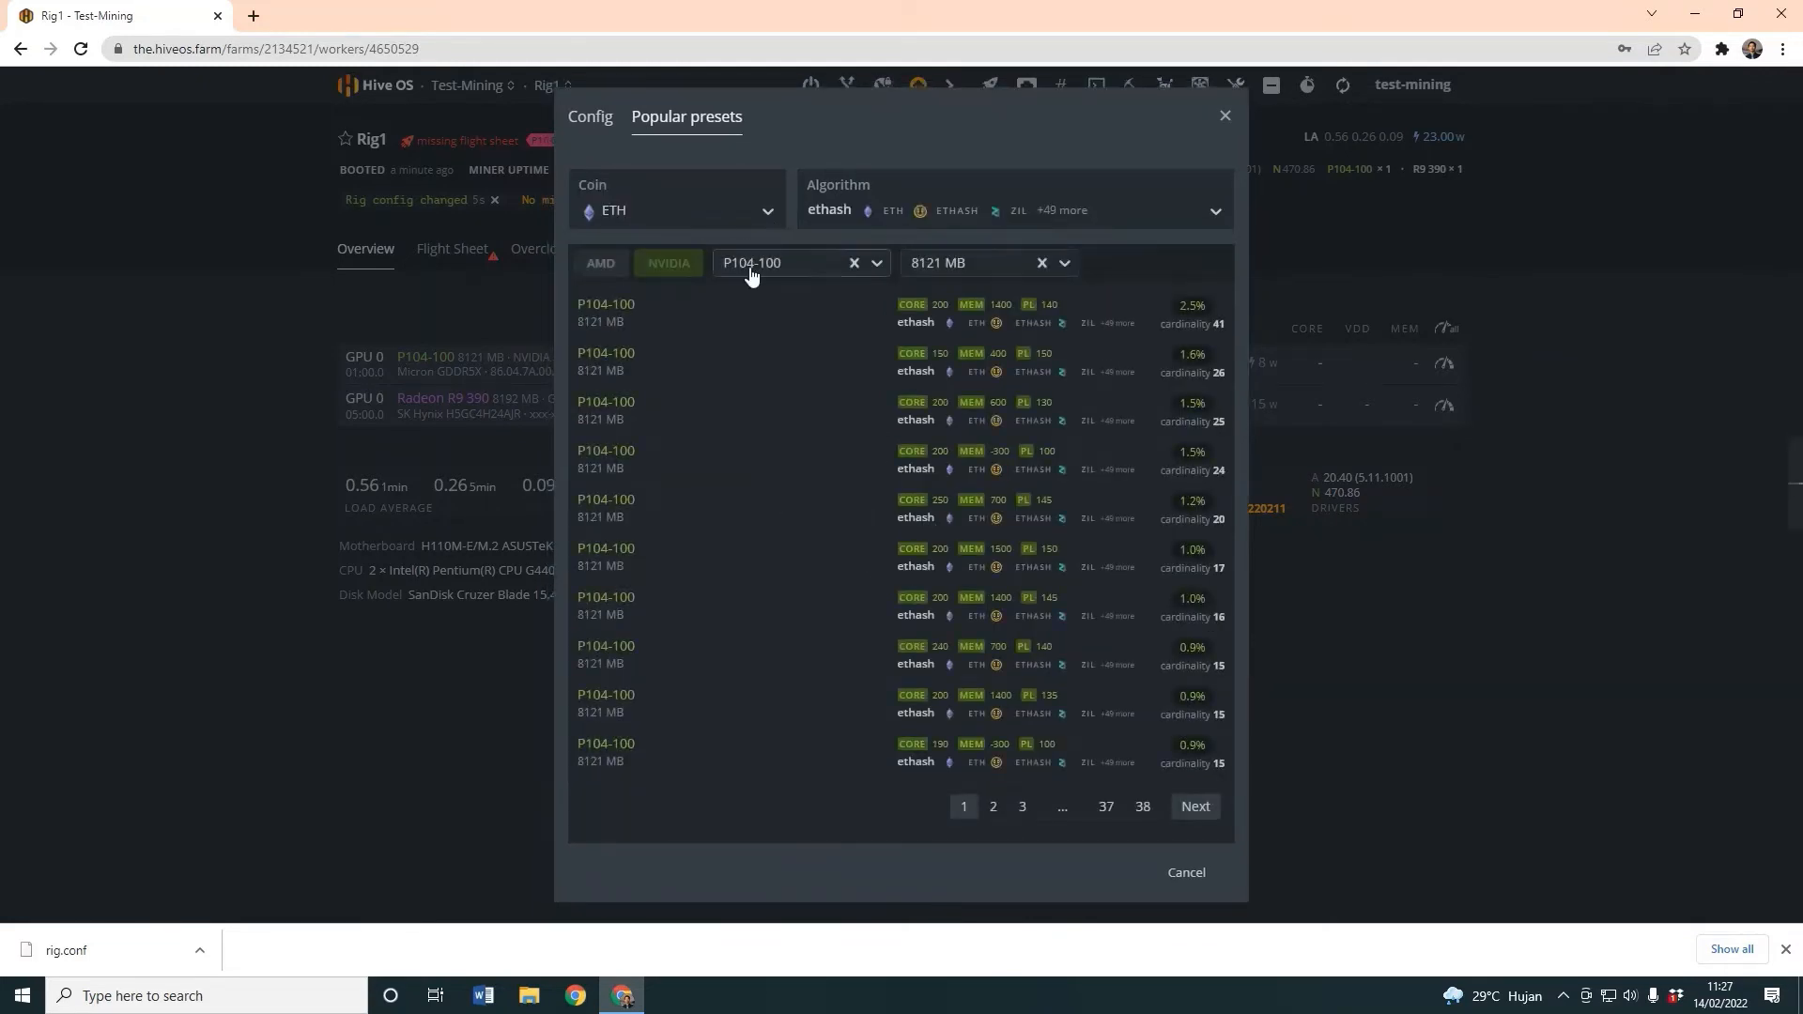
click(936, 326)
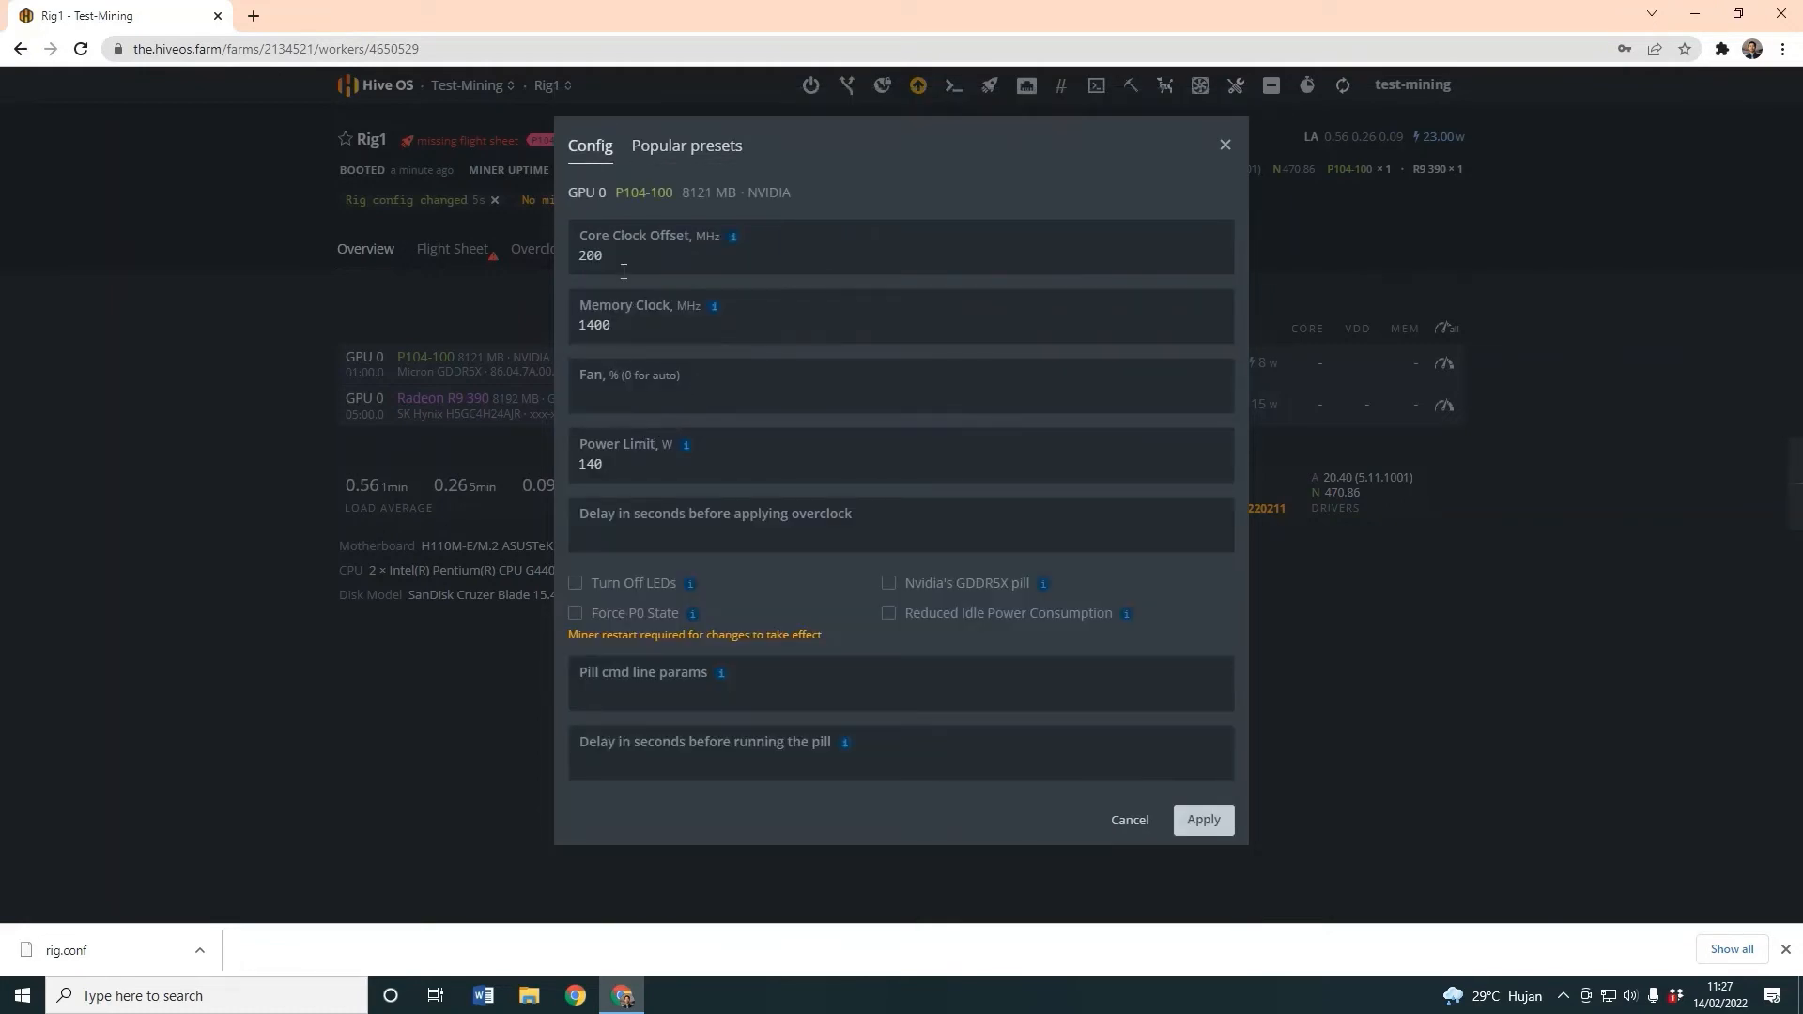
click(1203, 819)
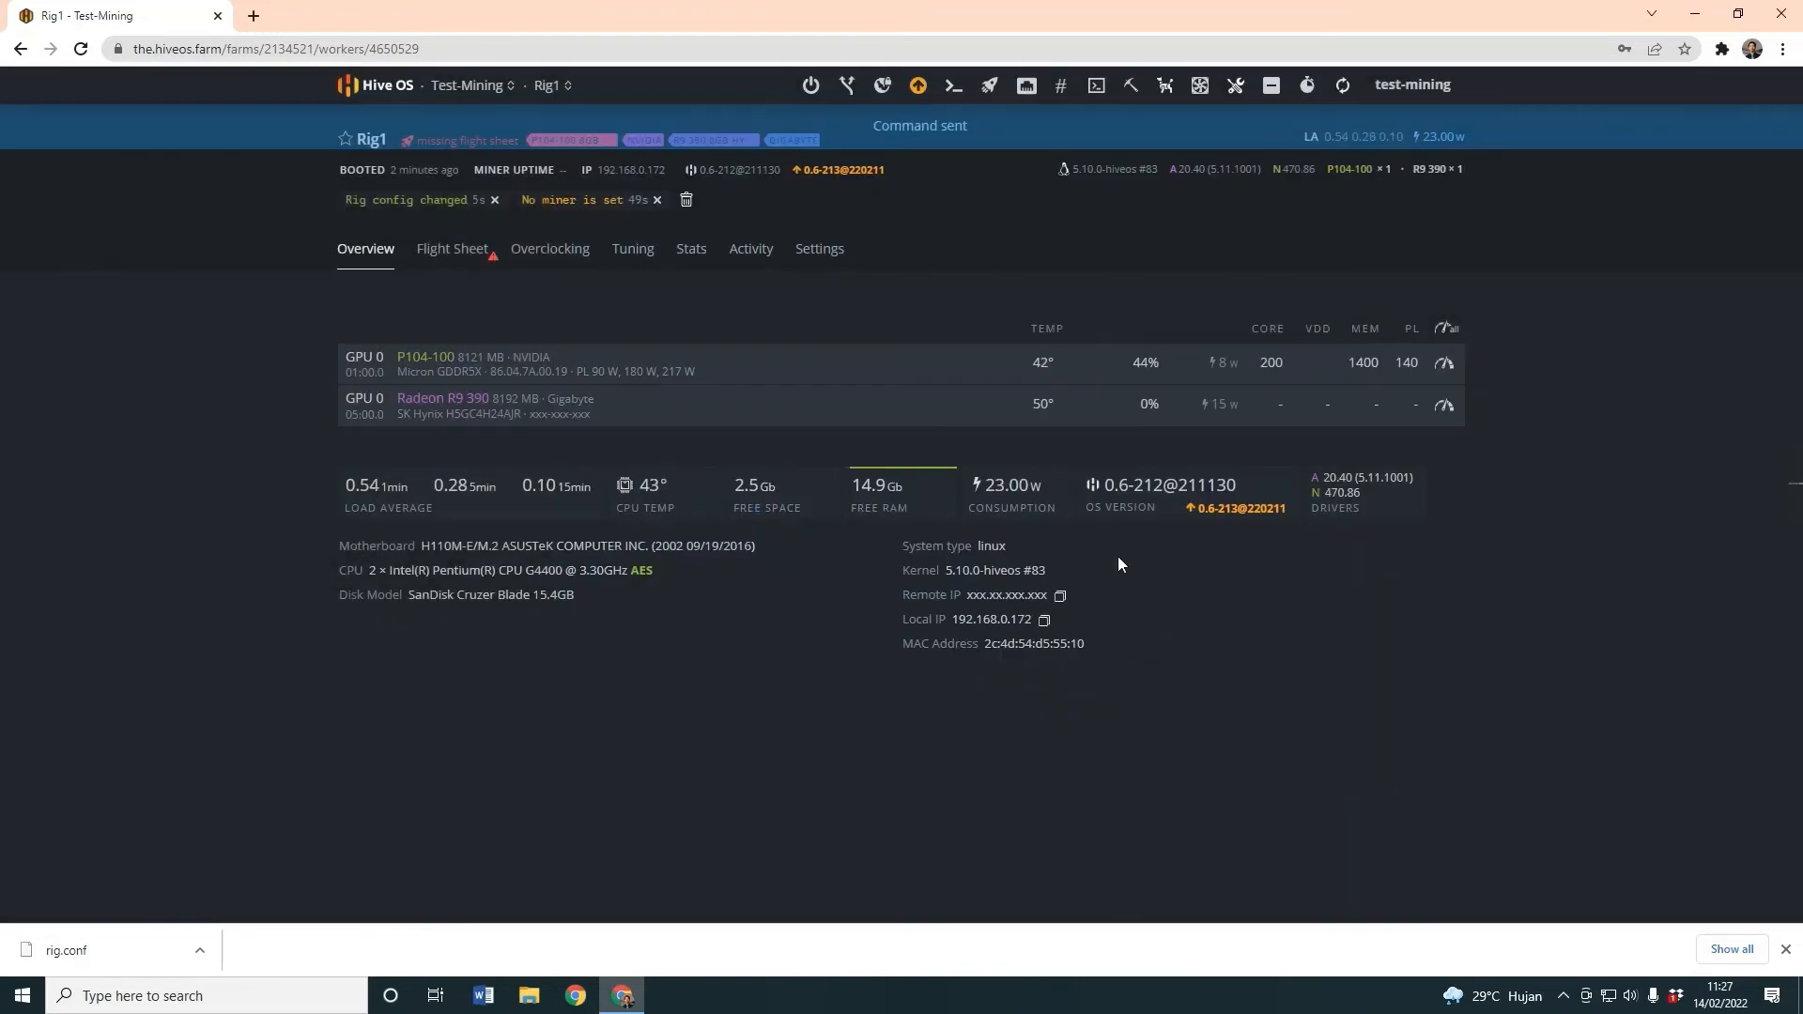
- Apply the ETH popular preset CORE 960, DPM 3, MEM 1250 to the Radeon R9 390
click(1445, 406)
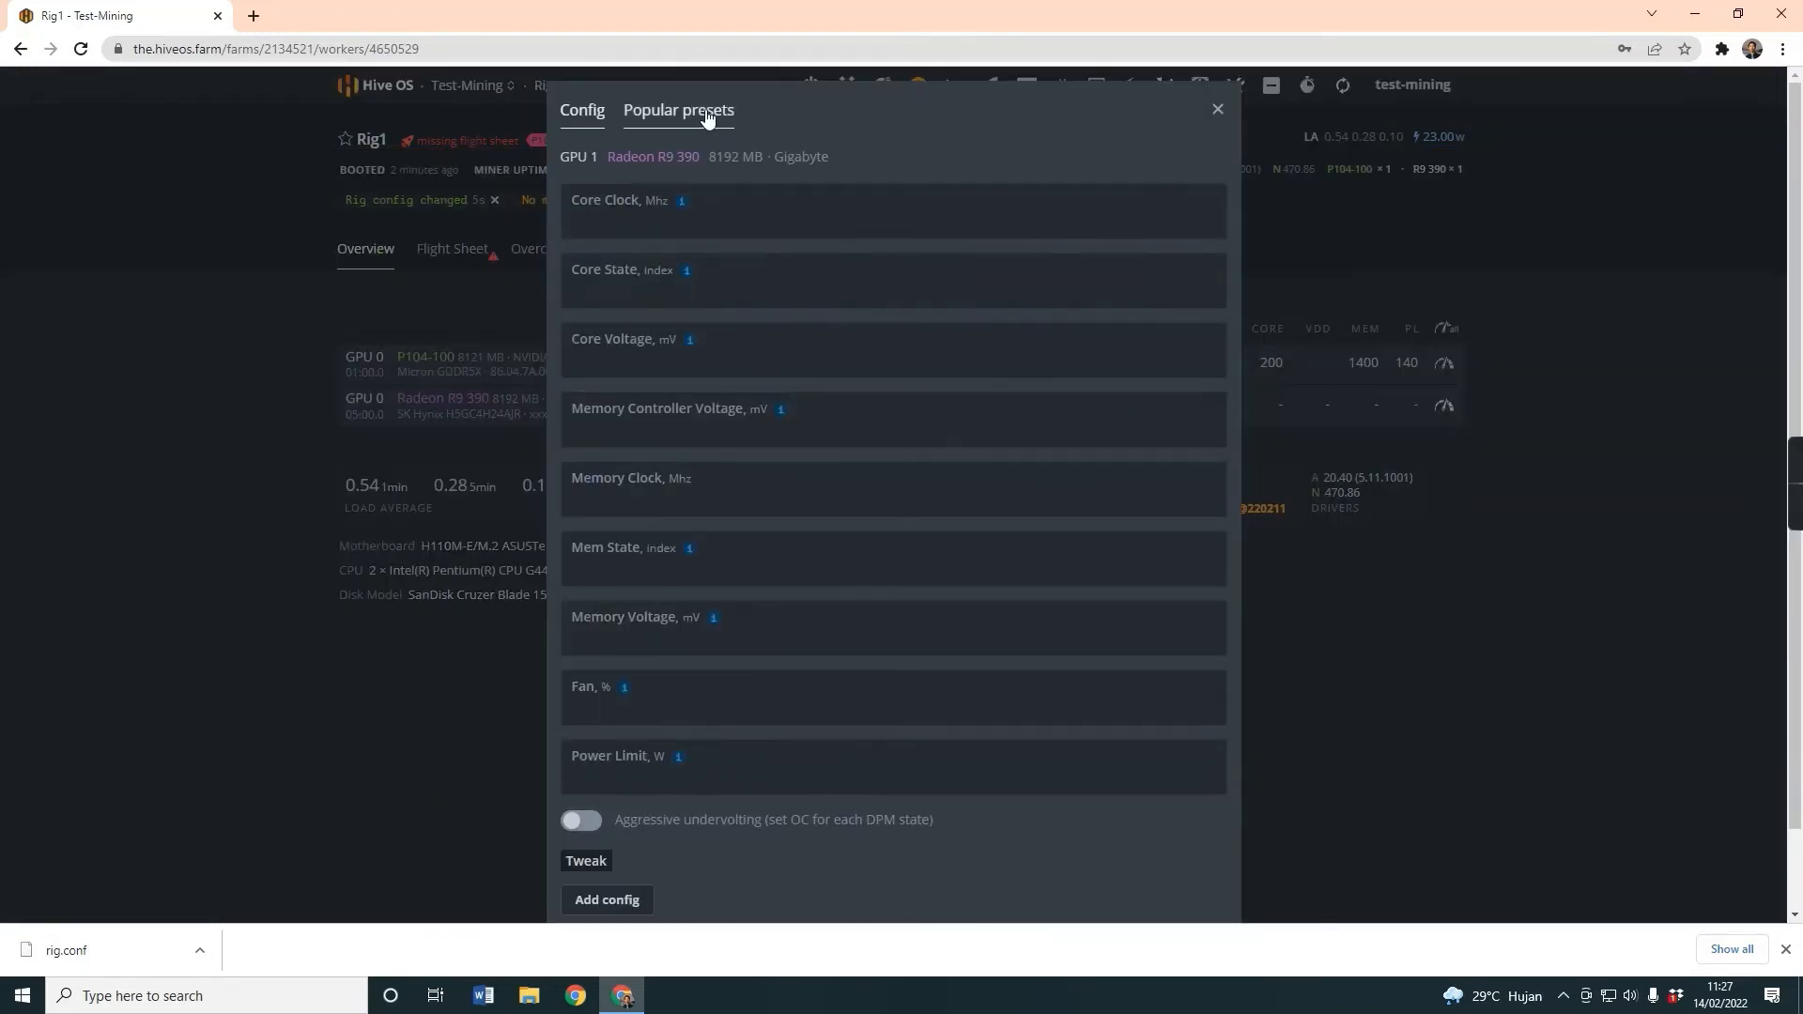
click(706, 112)
click(762, 208)
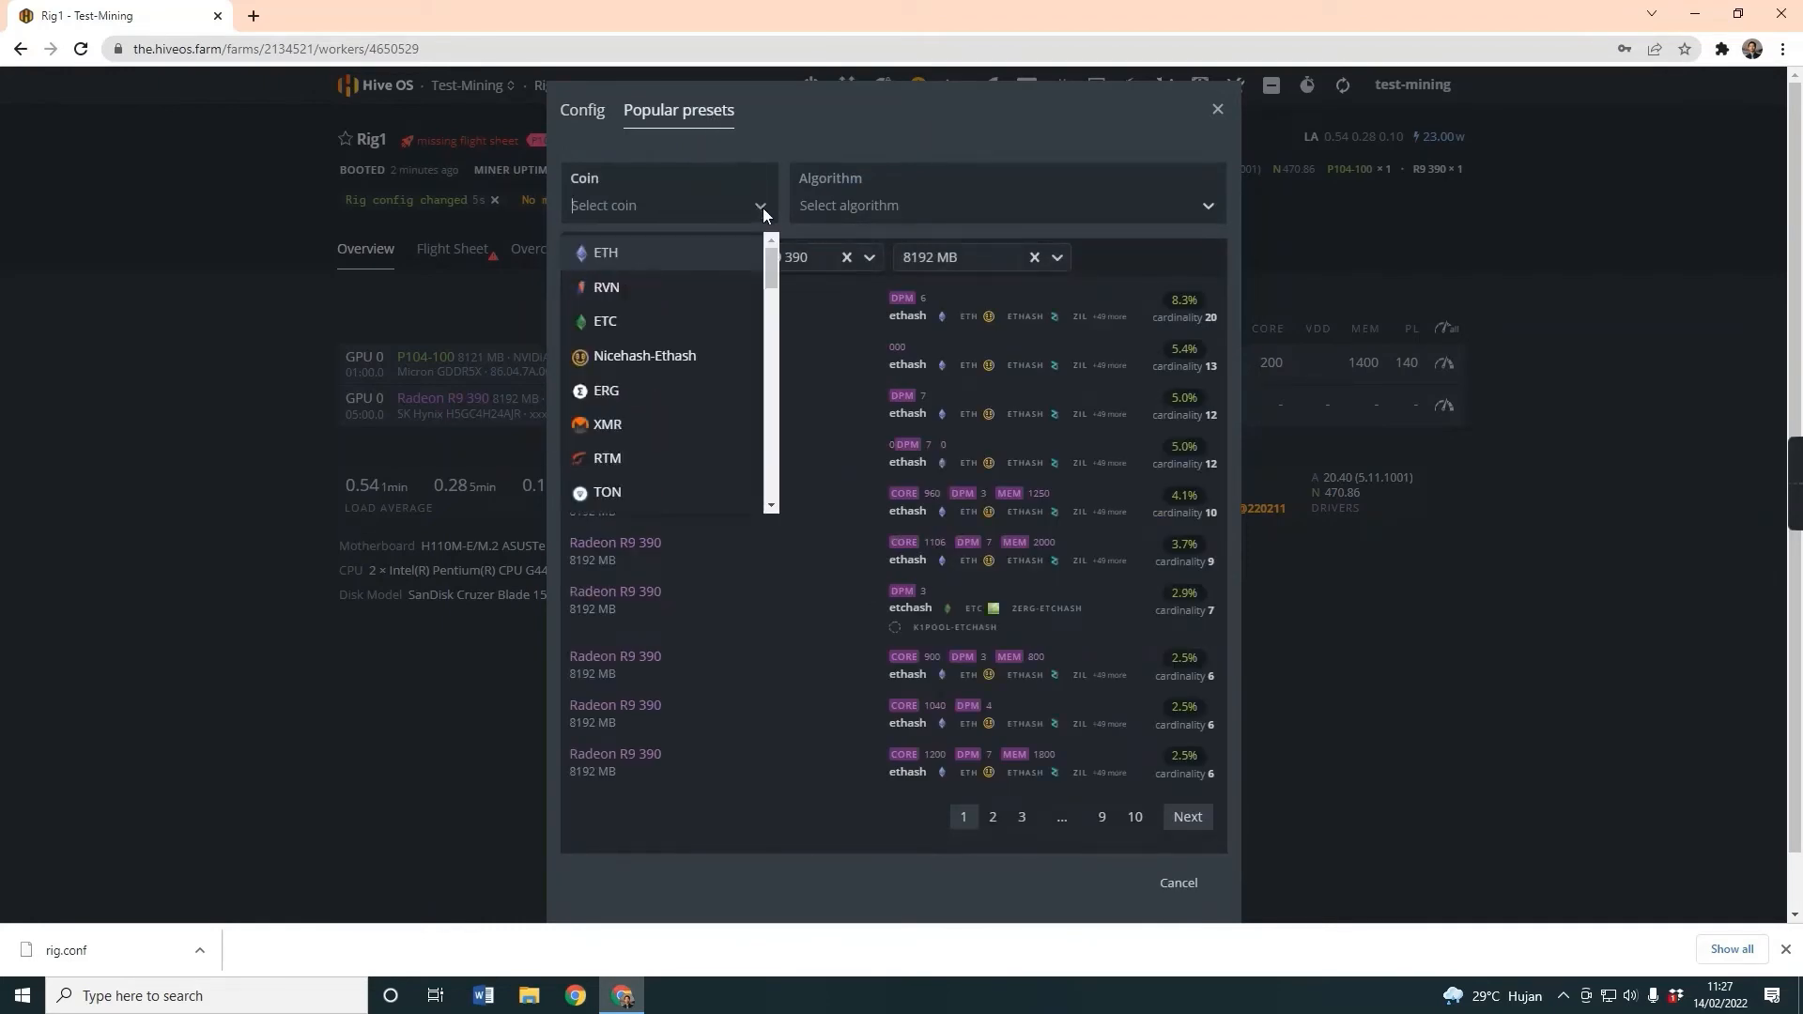
click(616, 252)
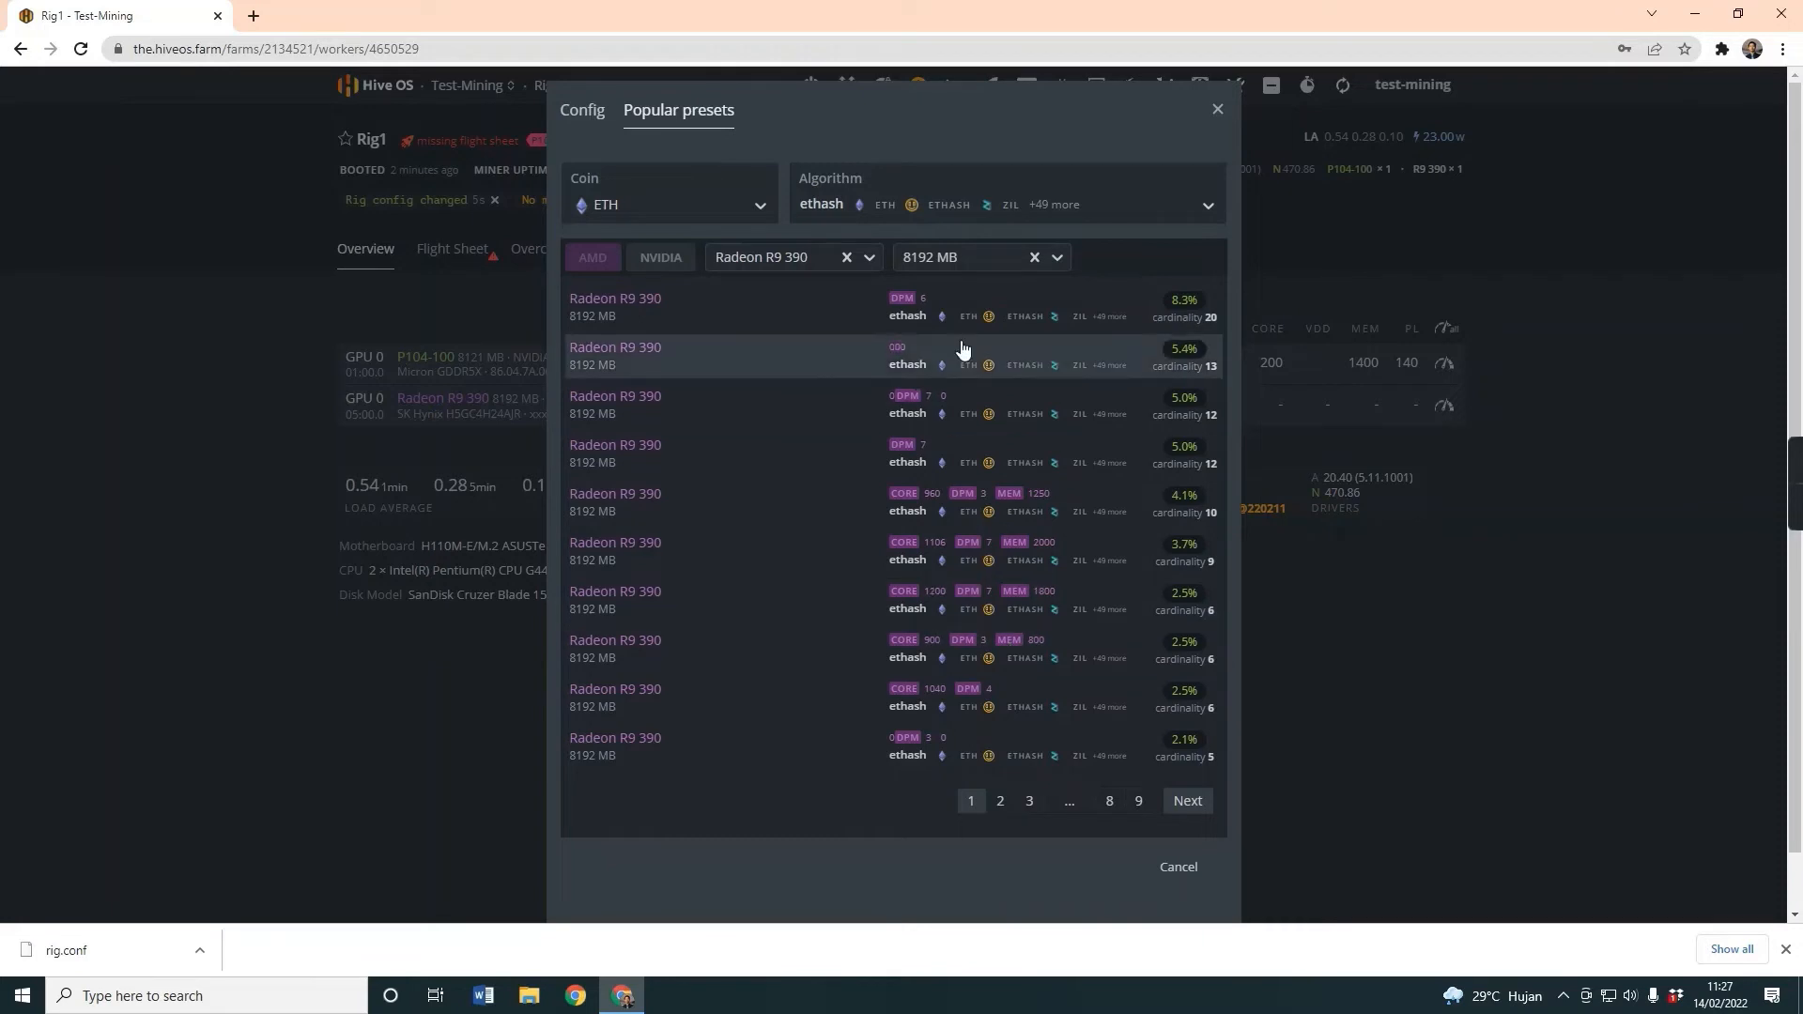
click(1207, 198)
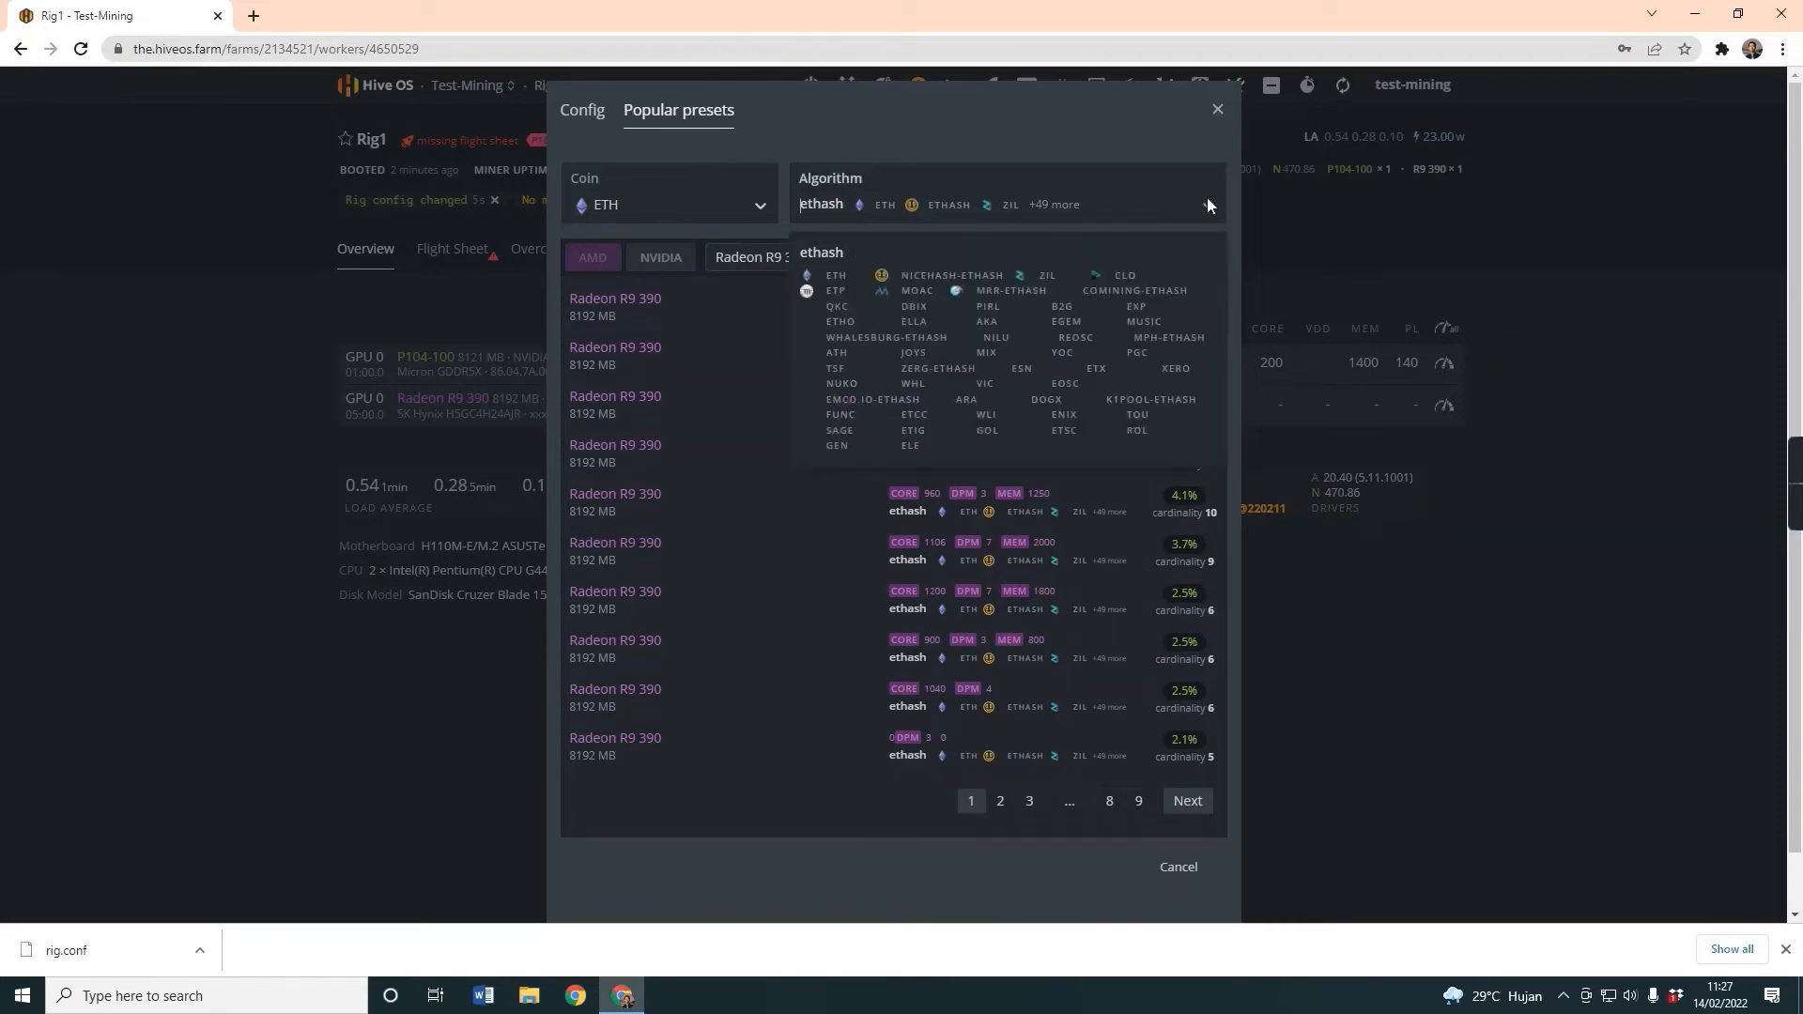
click(1207, 198)
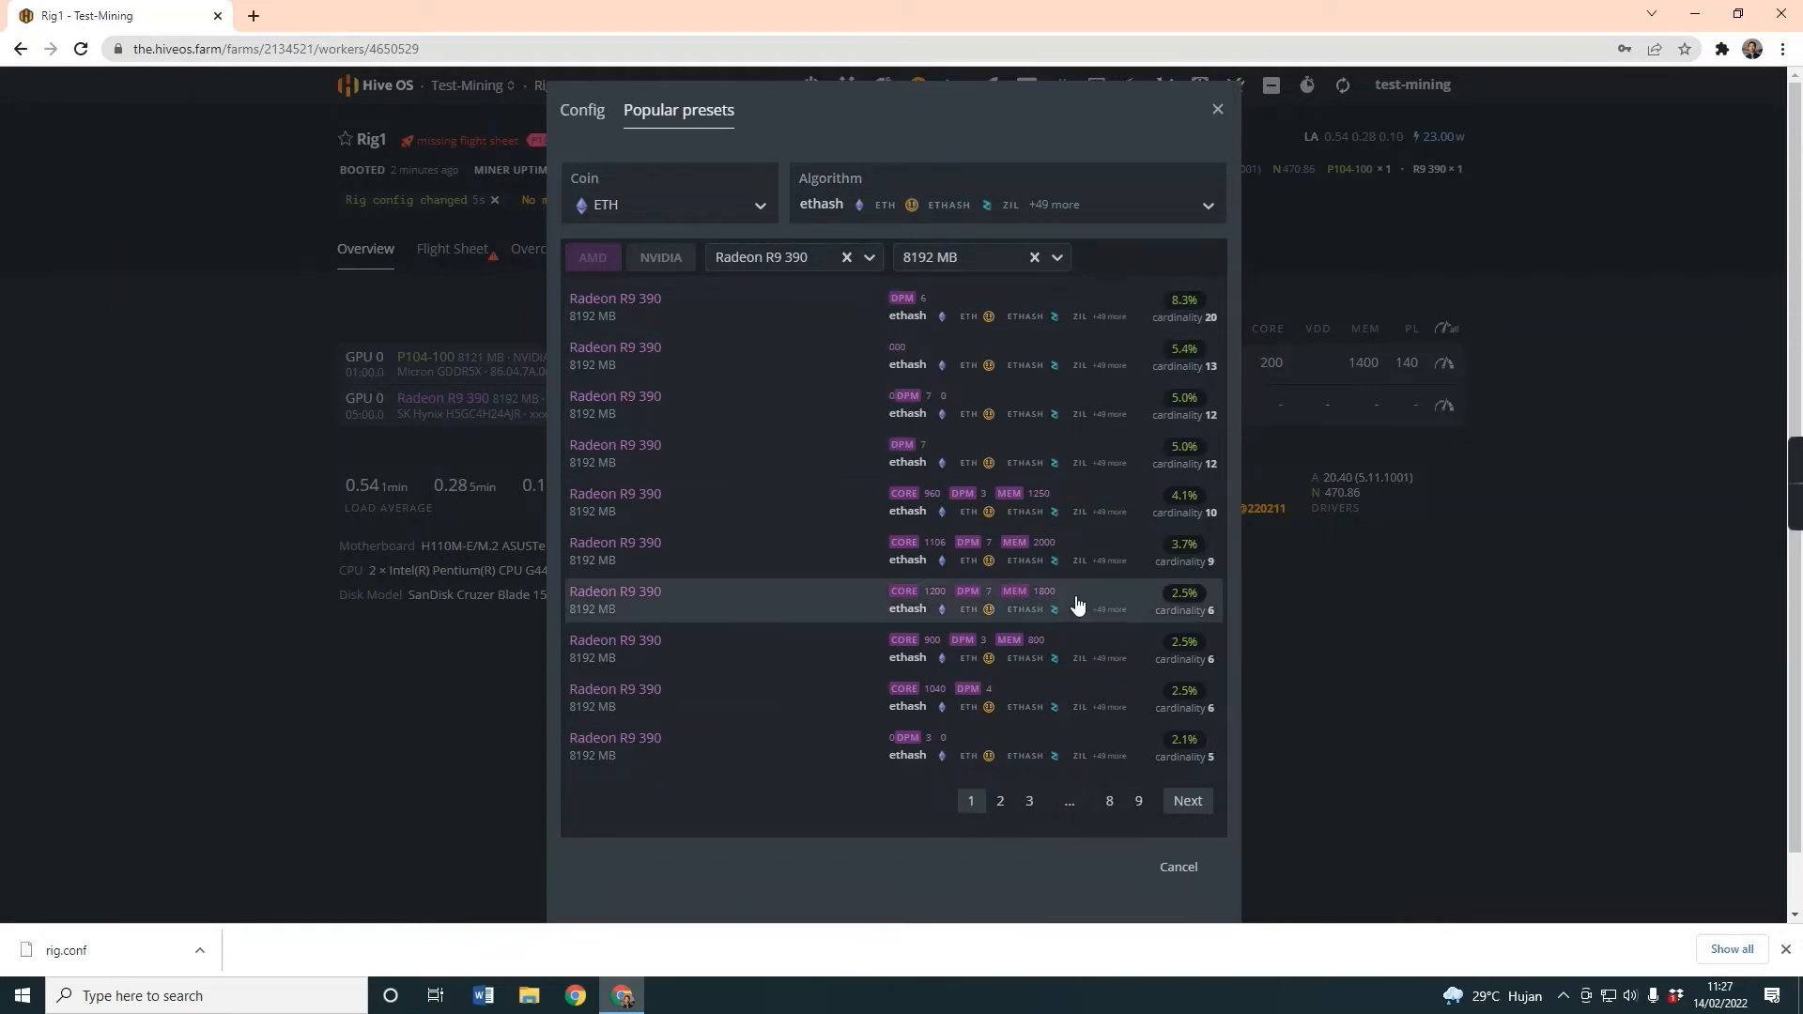
click(1068, 511)
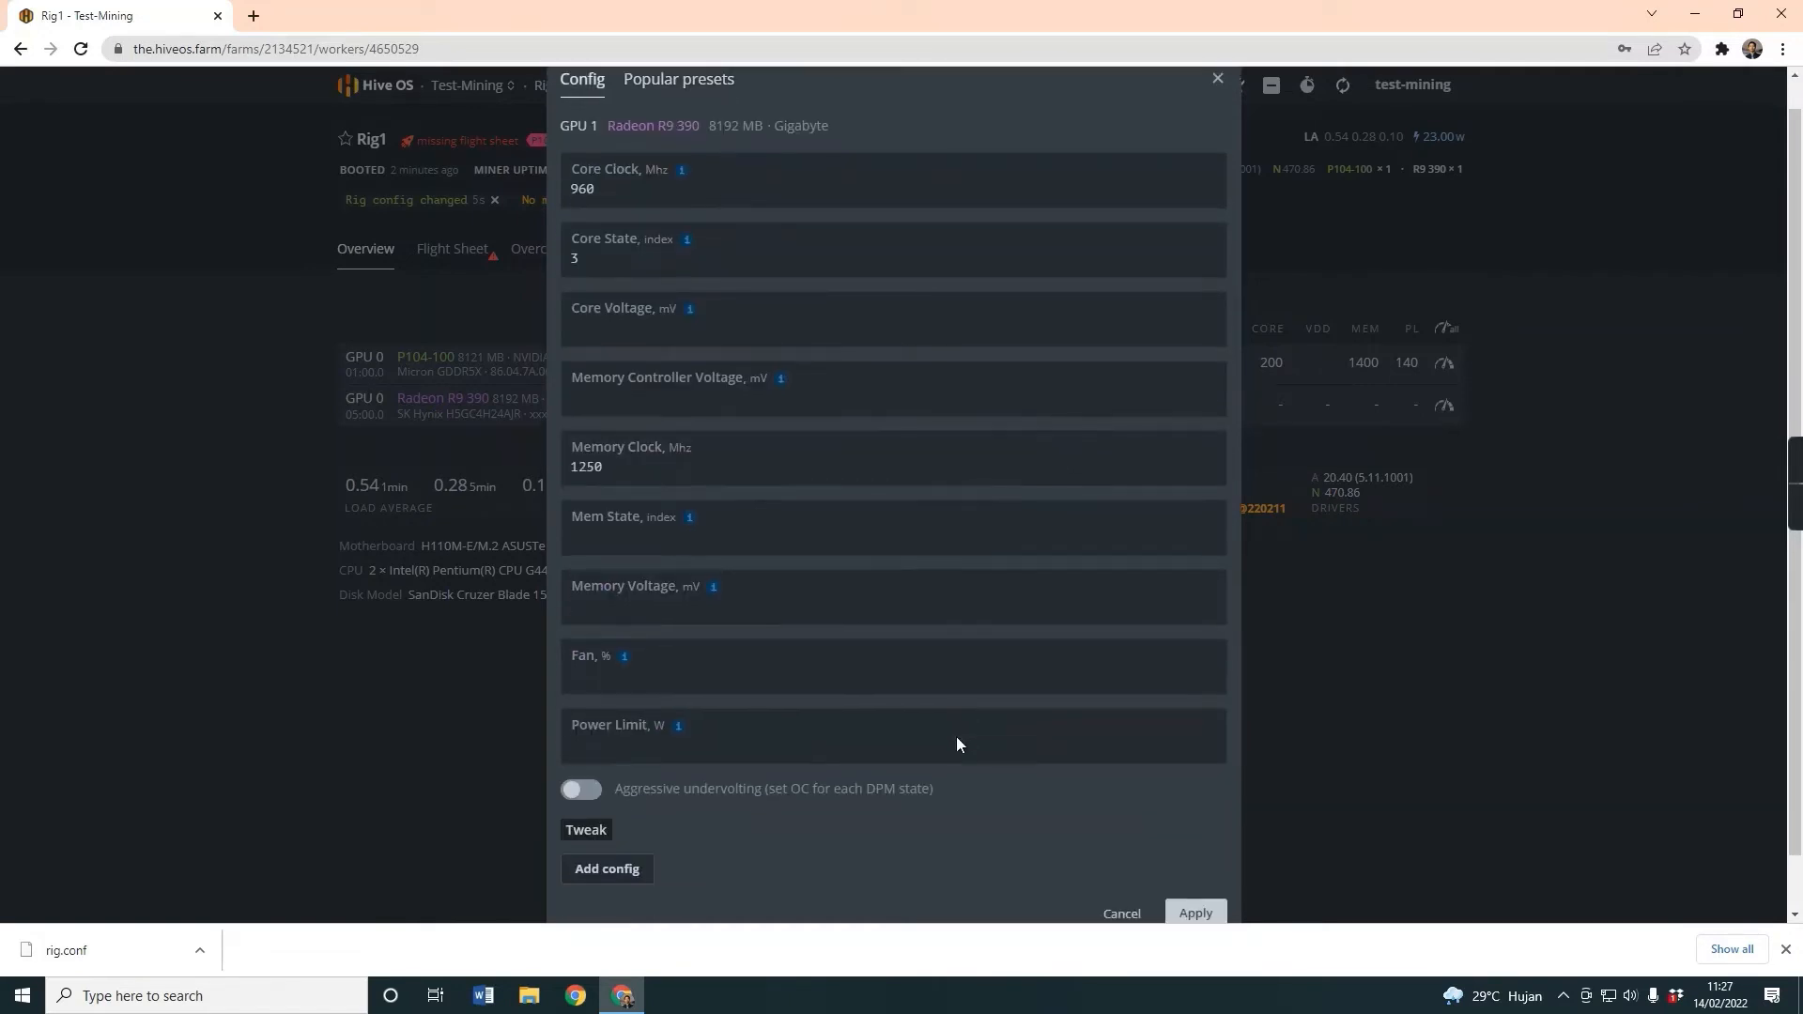
scroll(956, 738, down, 1)
click(1188, 857)
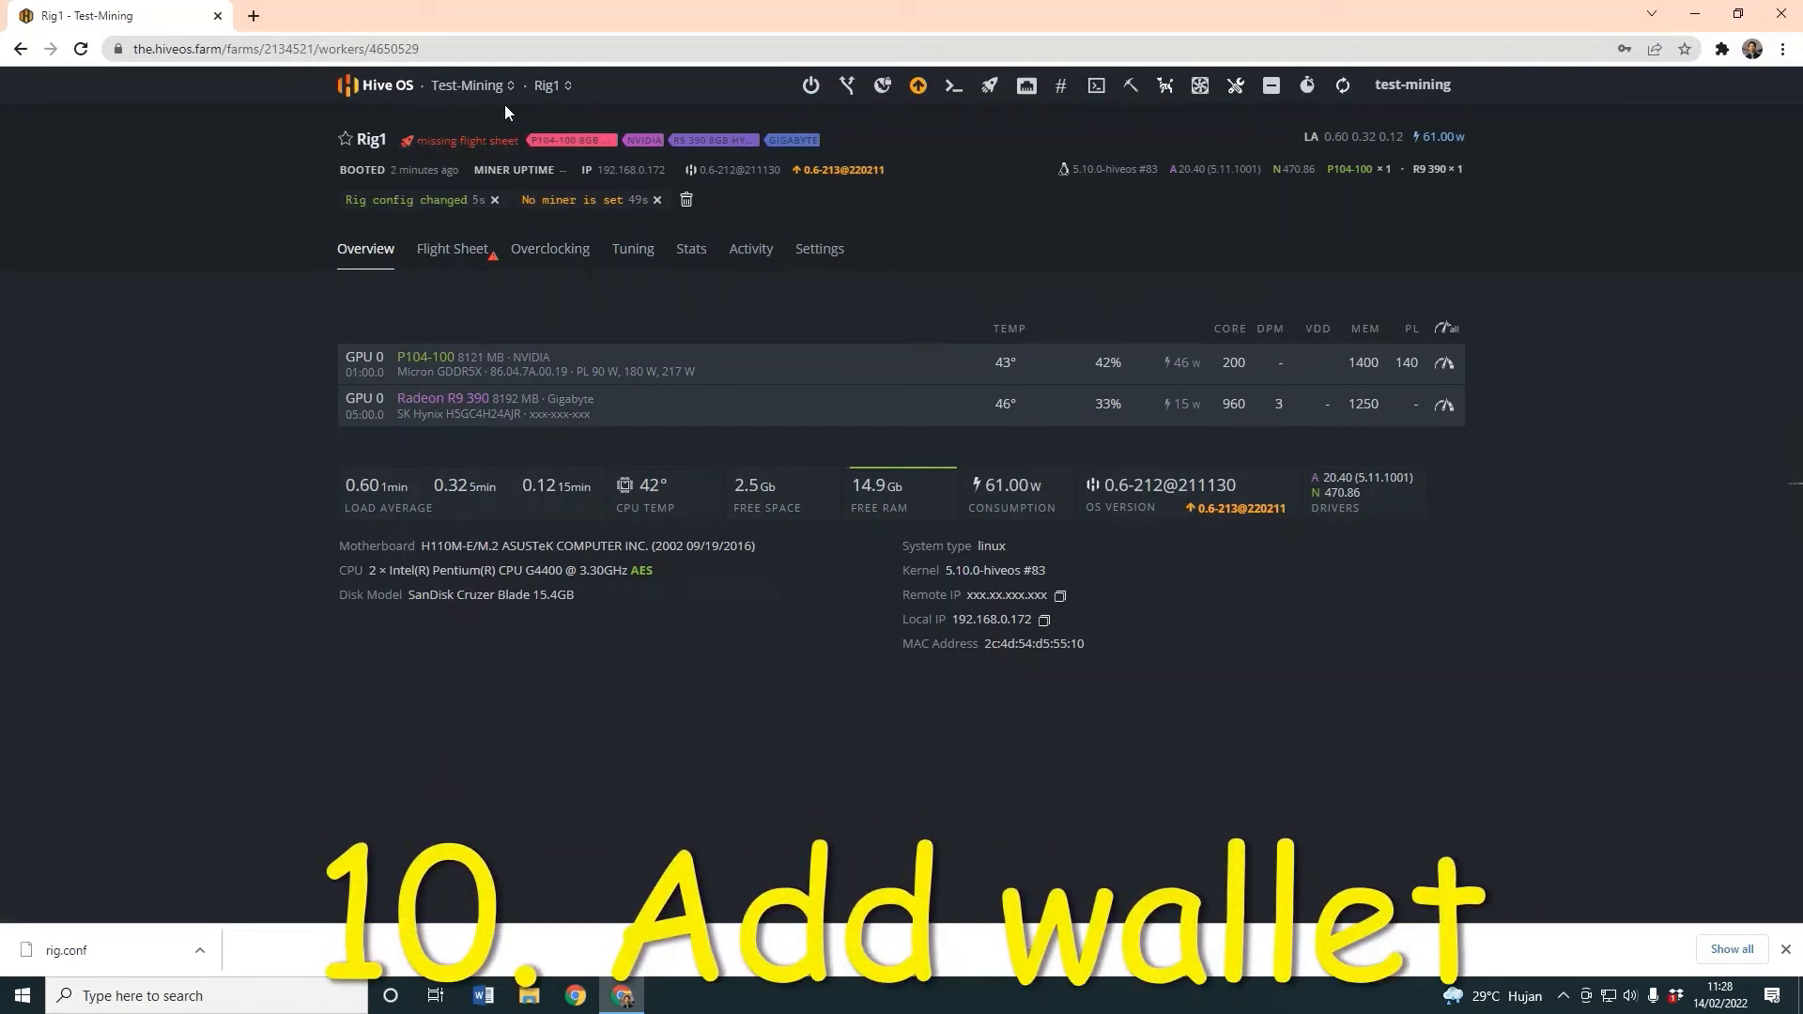
- In the Test-Mining farm's Wallets, start a new wallet with ETH as its coin
click(465, 86)
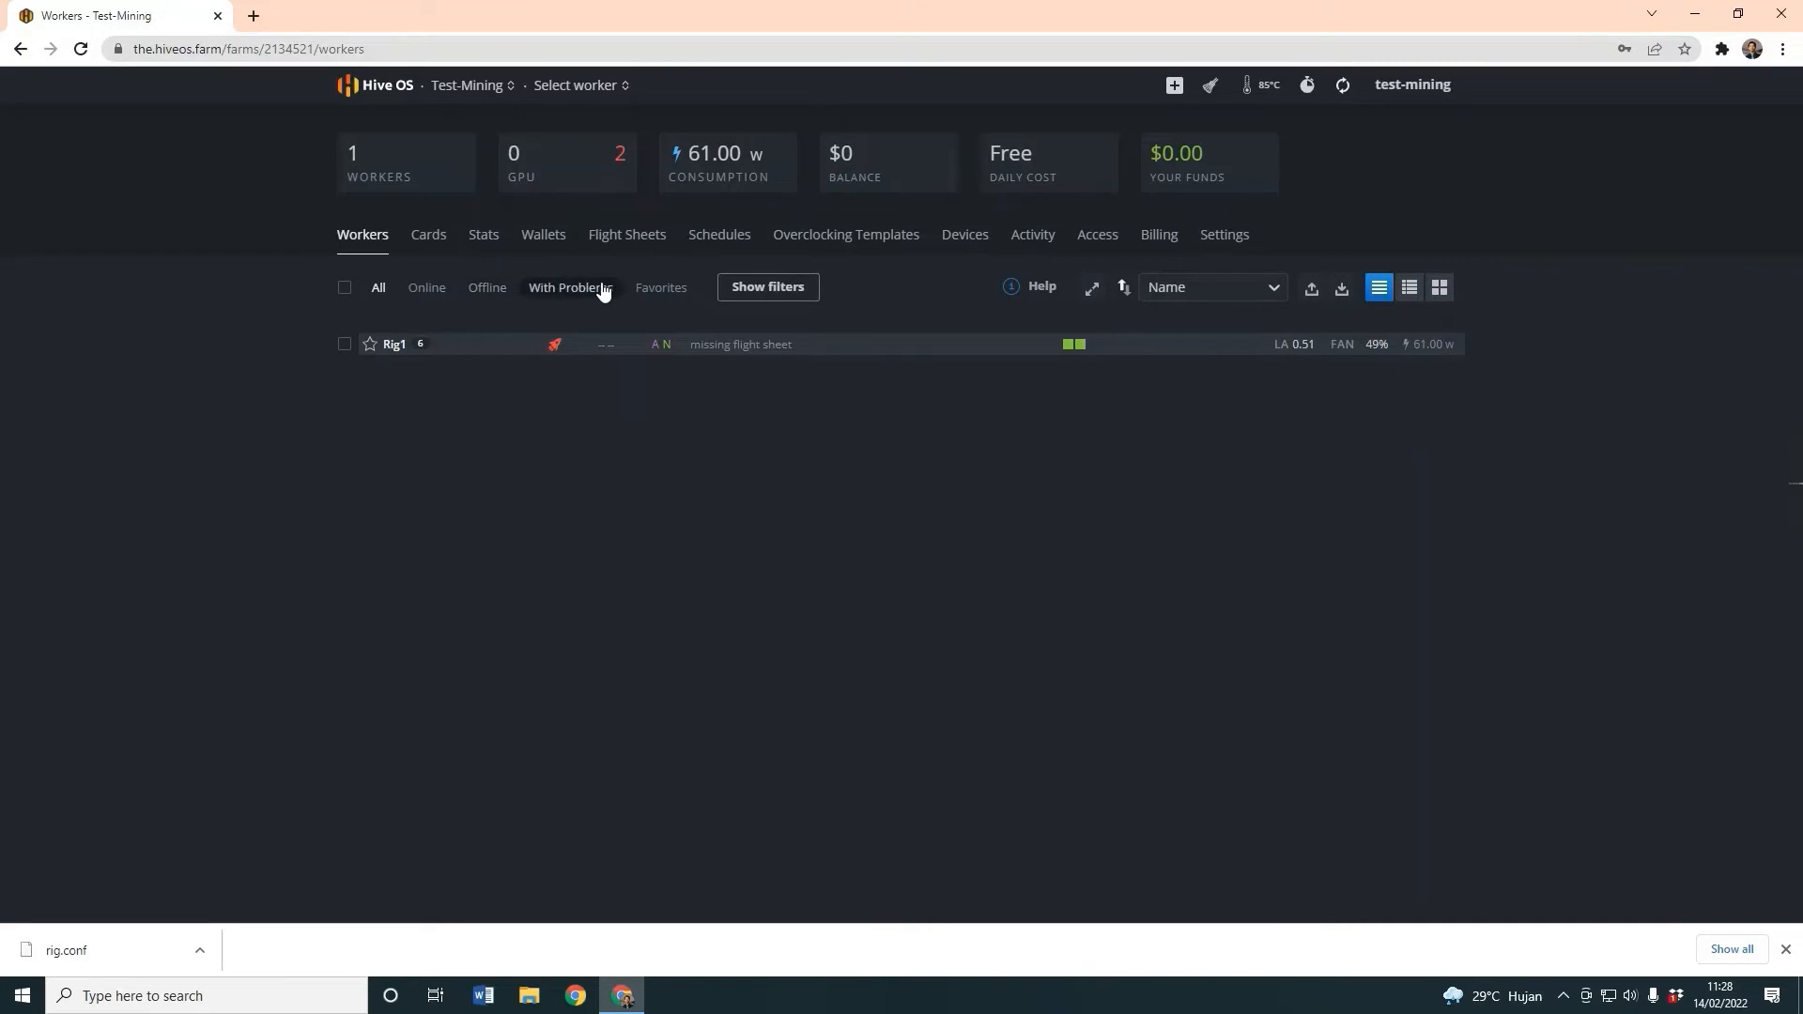
click(544, 236)
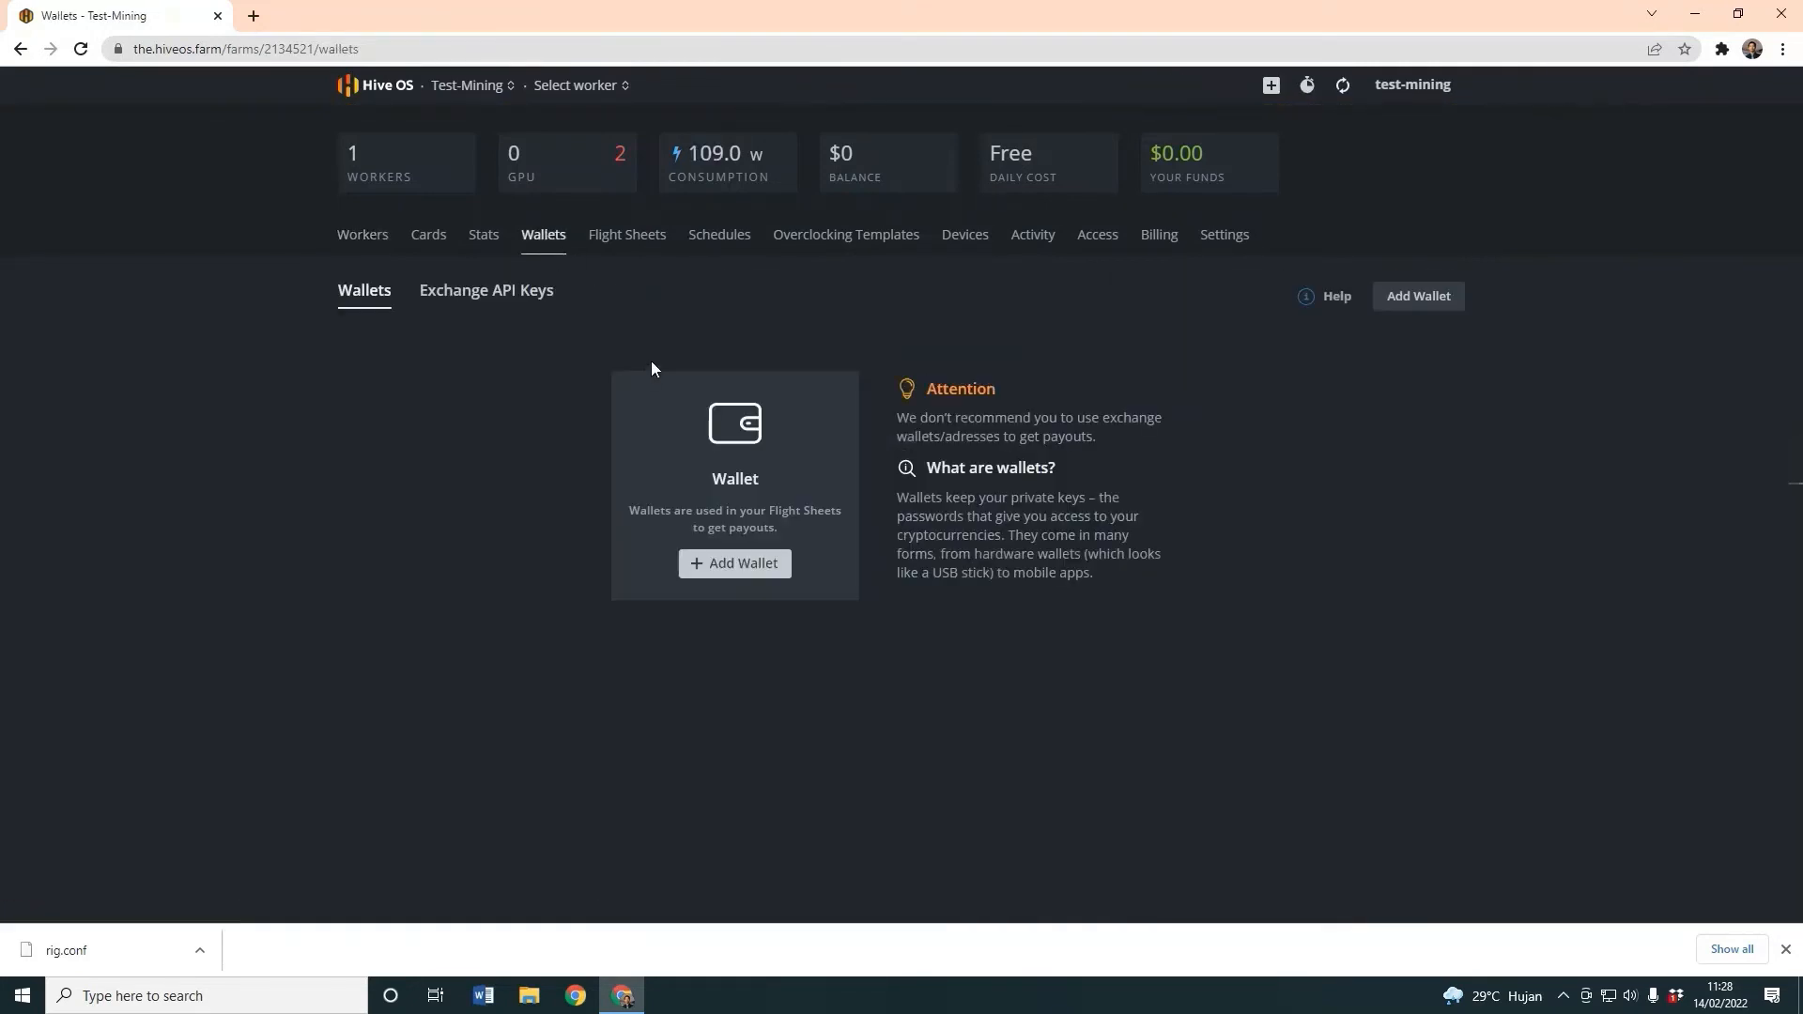
click(737, 563)
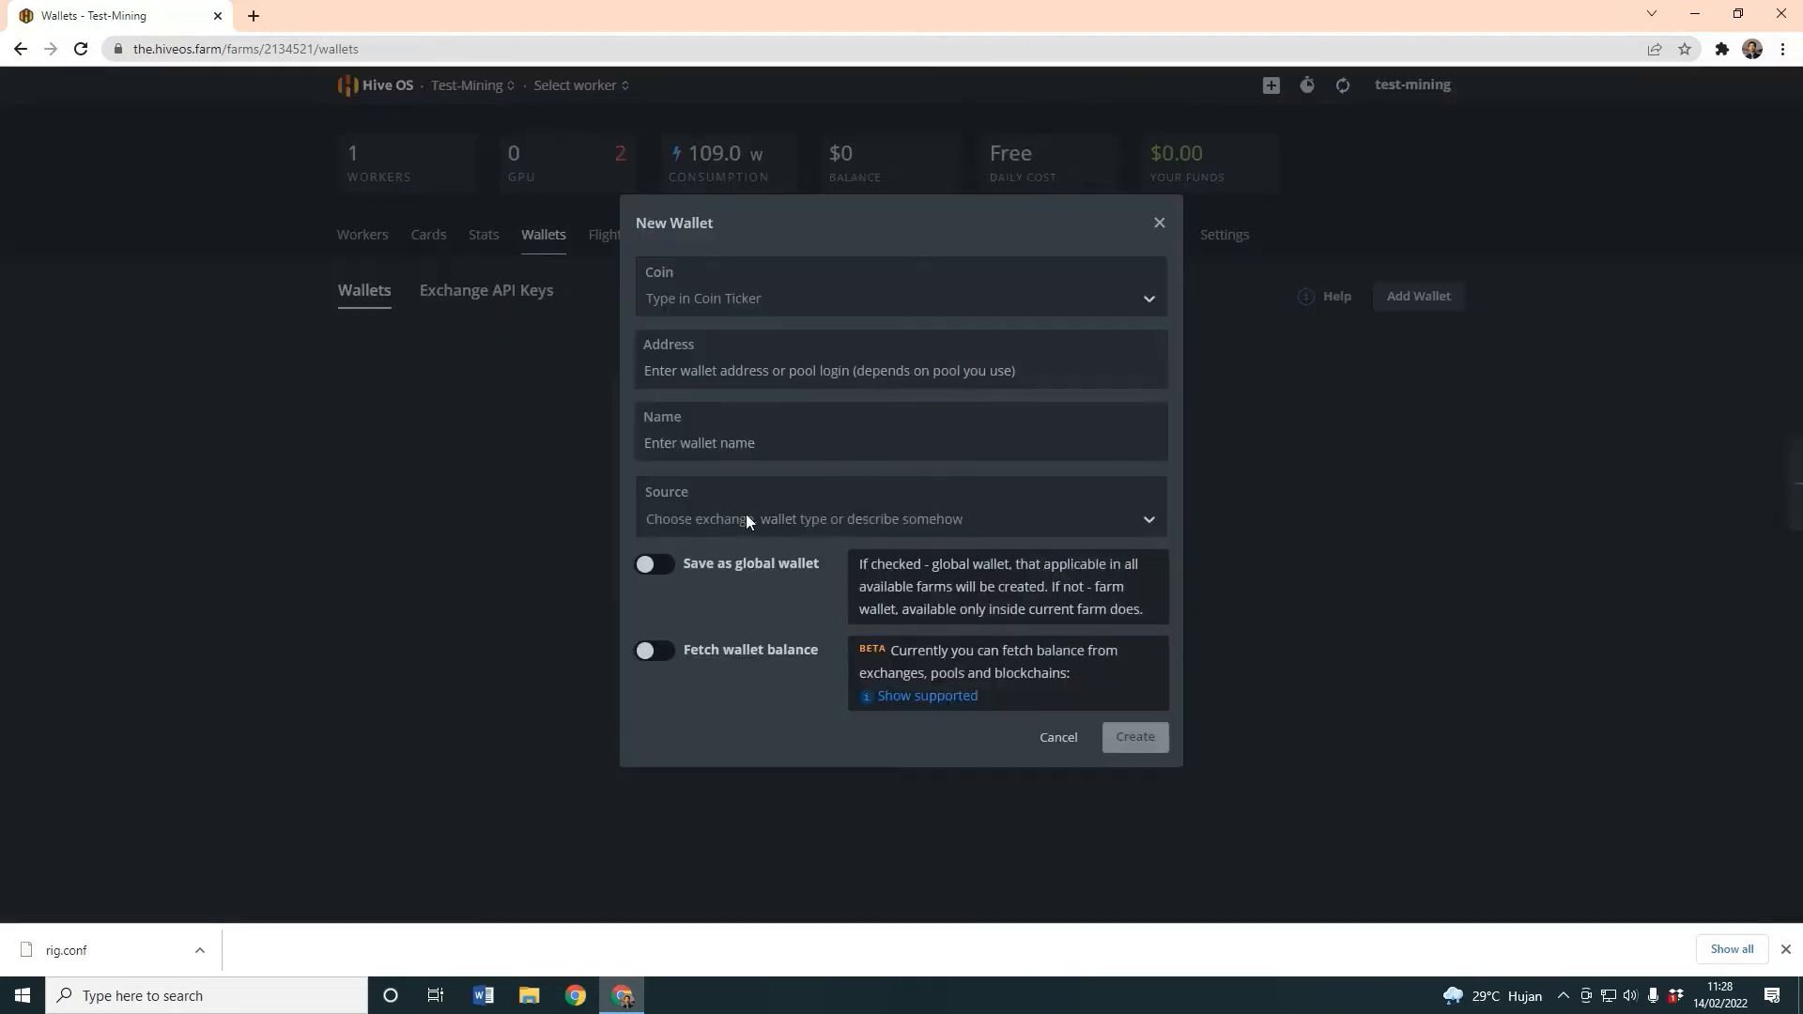
click(742, 304)
click(734, 342)
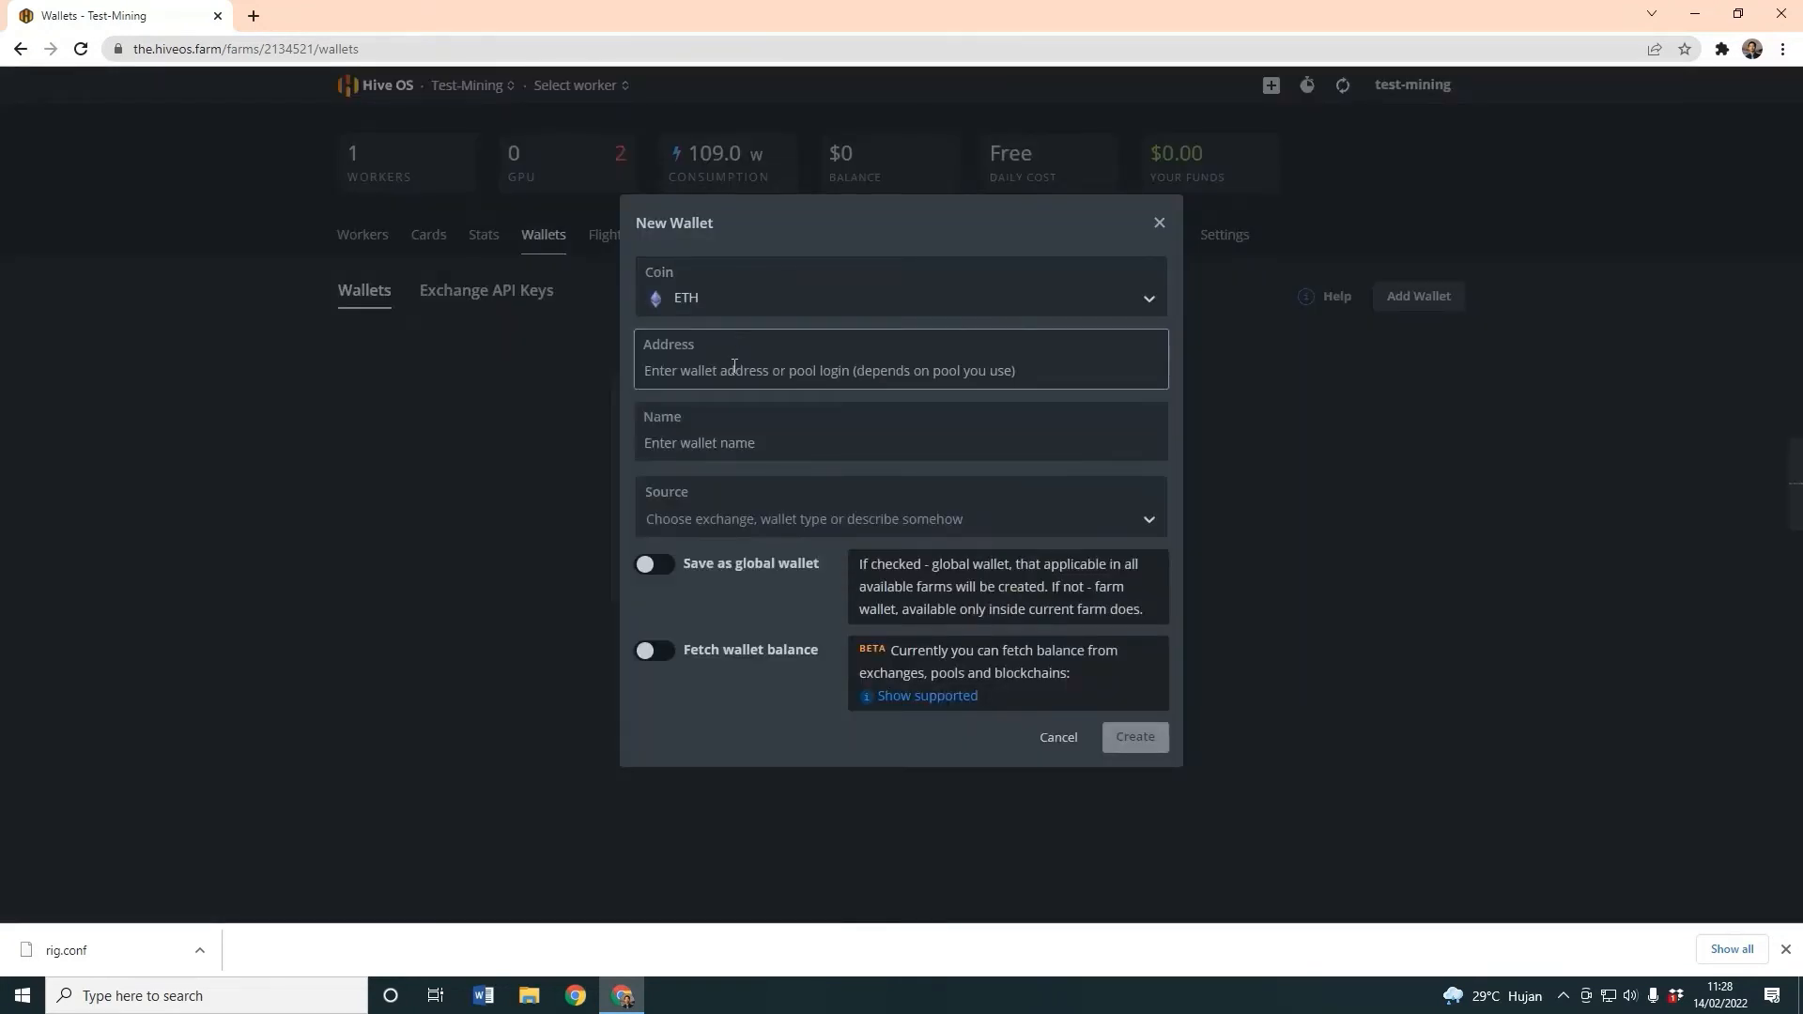
click(253, 16)
- Search Google for 'indodax' and open the indodax.com homepage
text(ind)
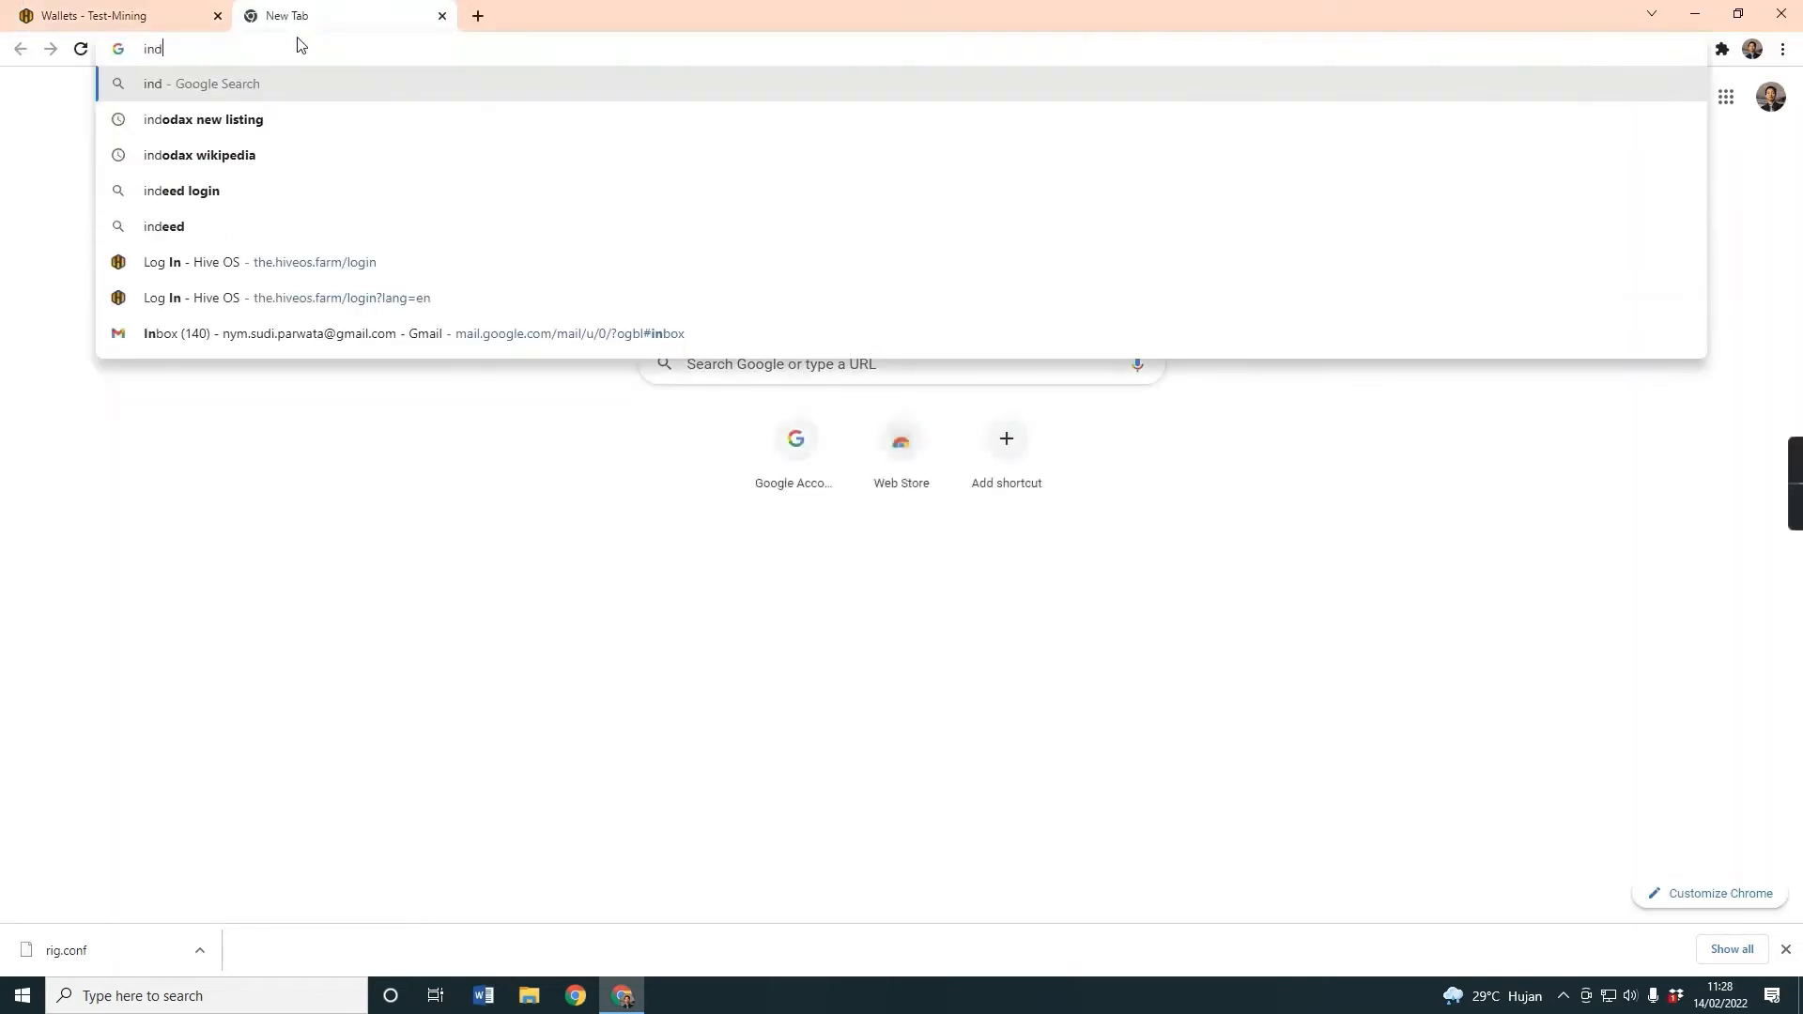
text(odax)
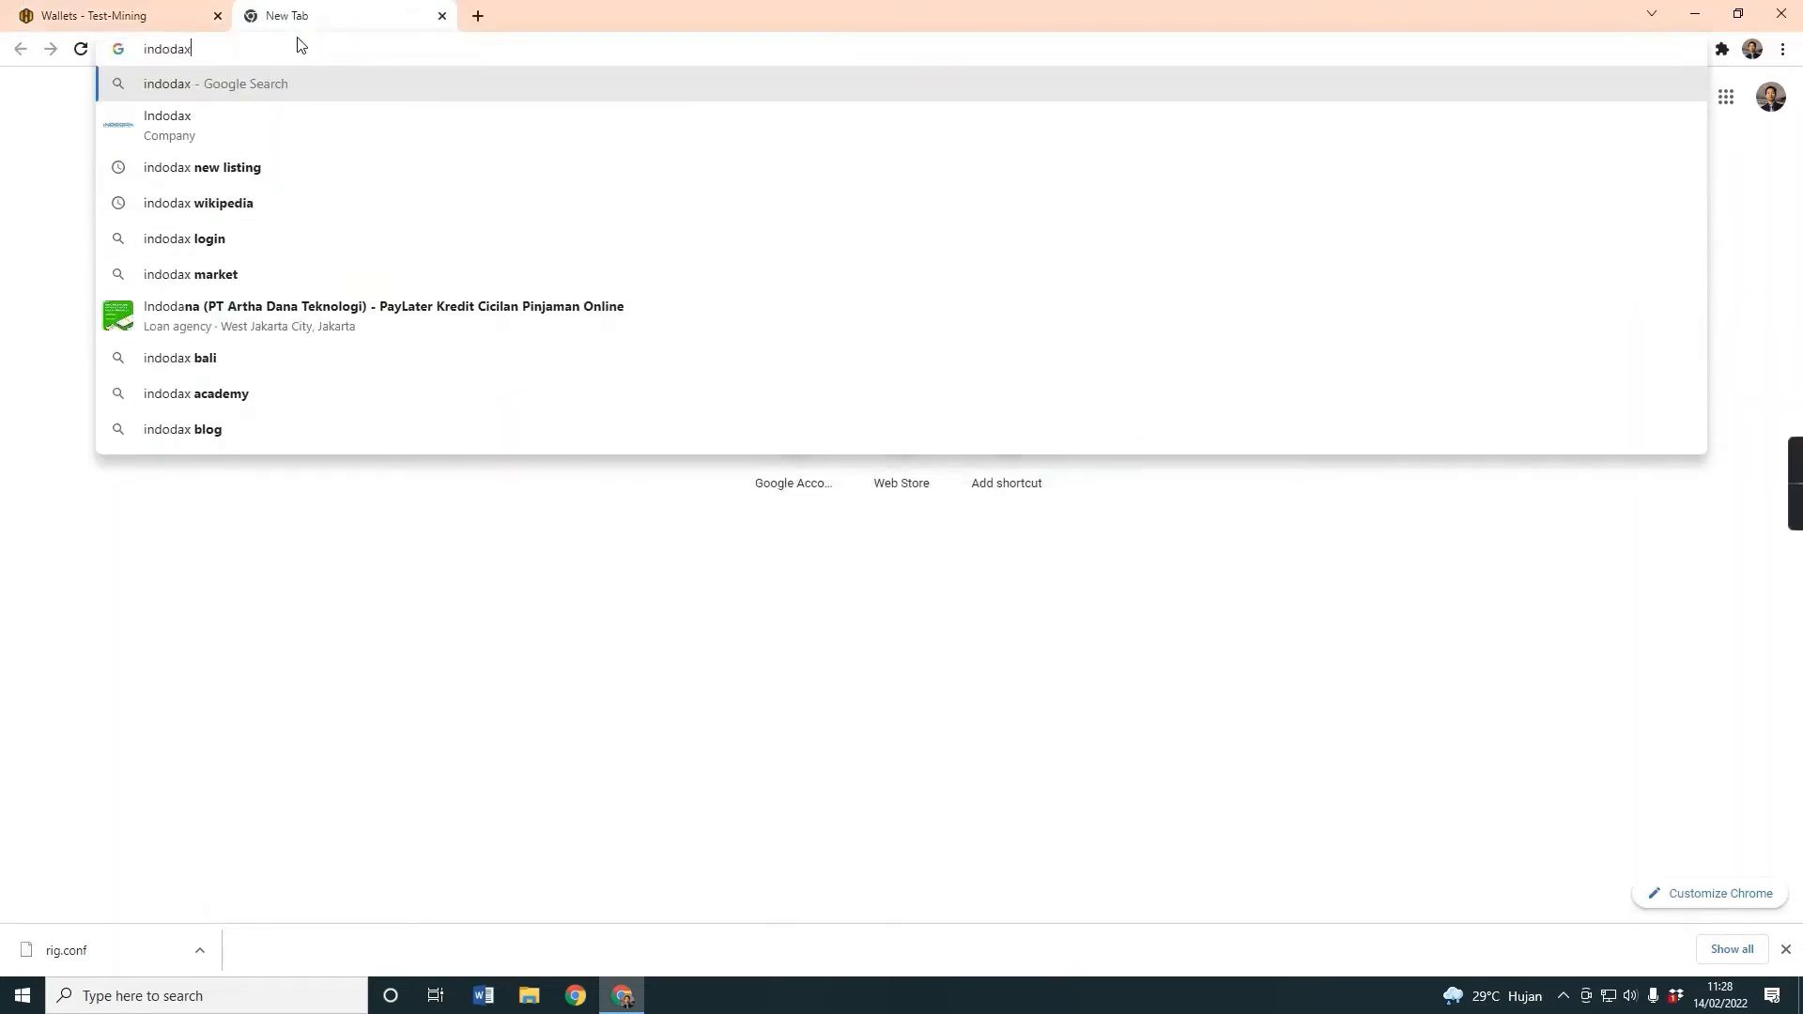
key(Return)
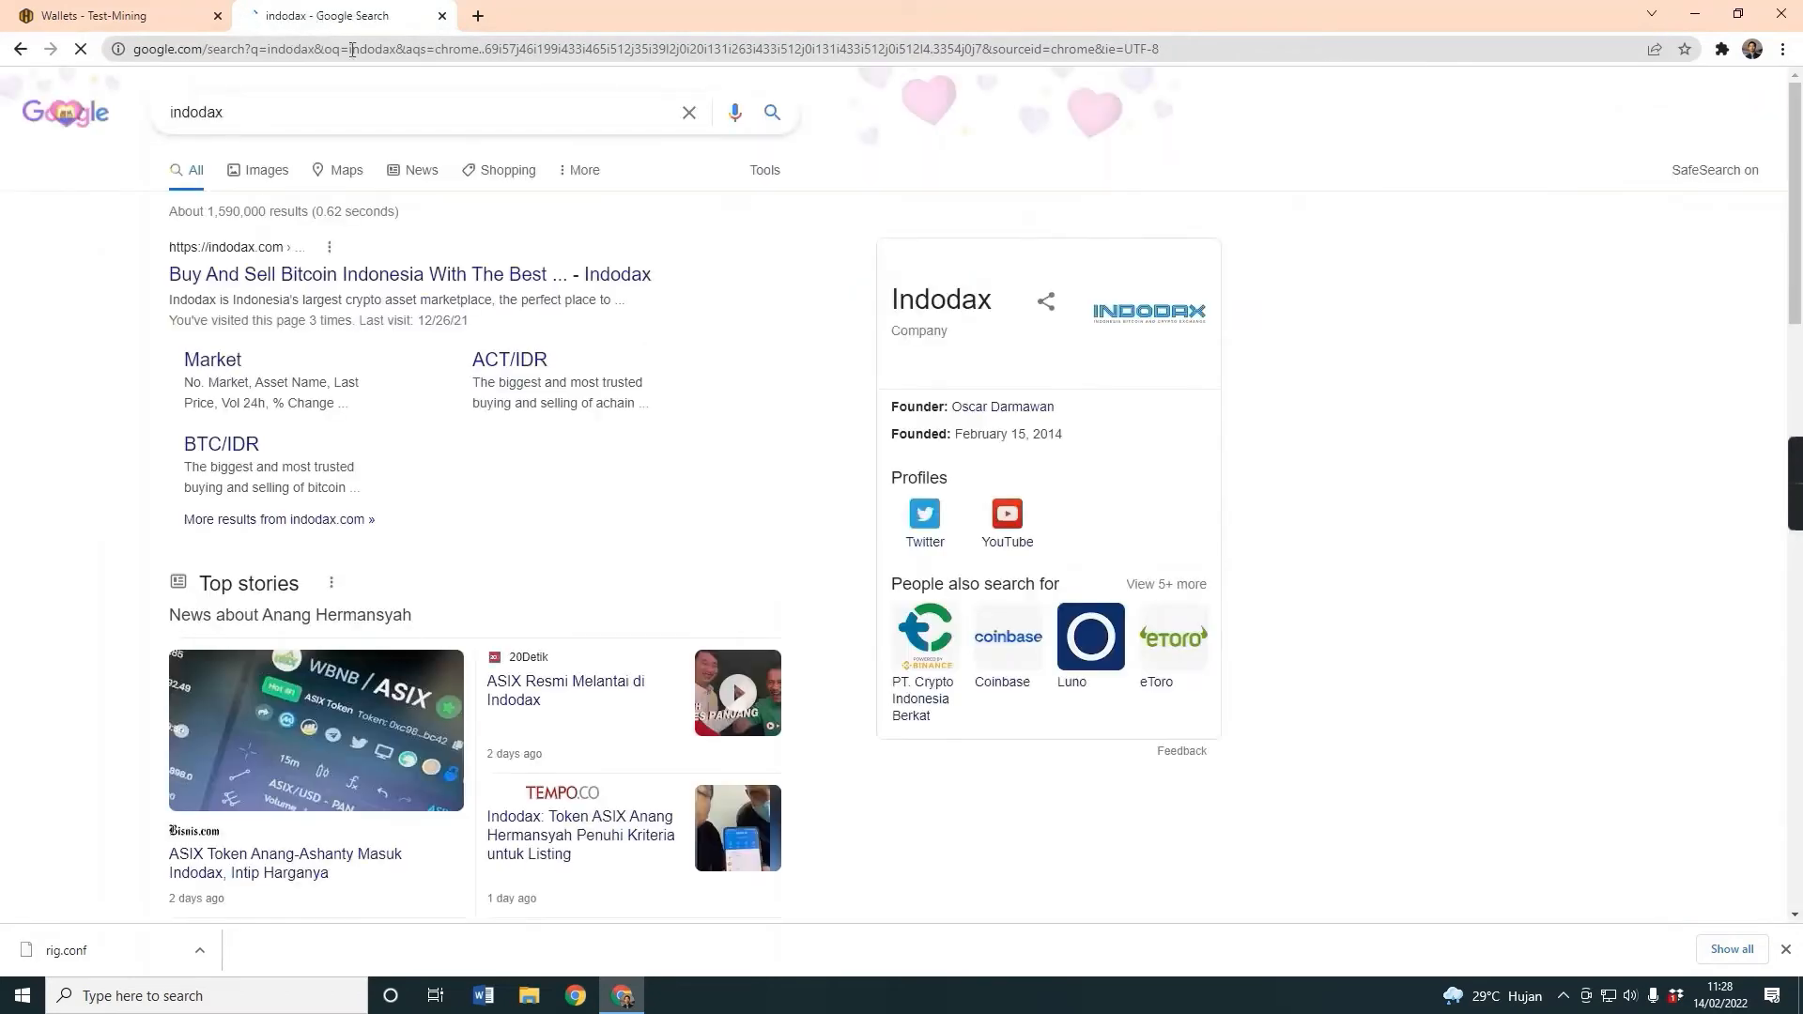
click(463, 253)
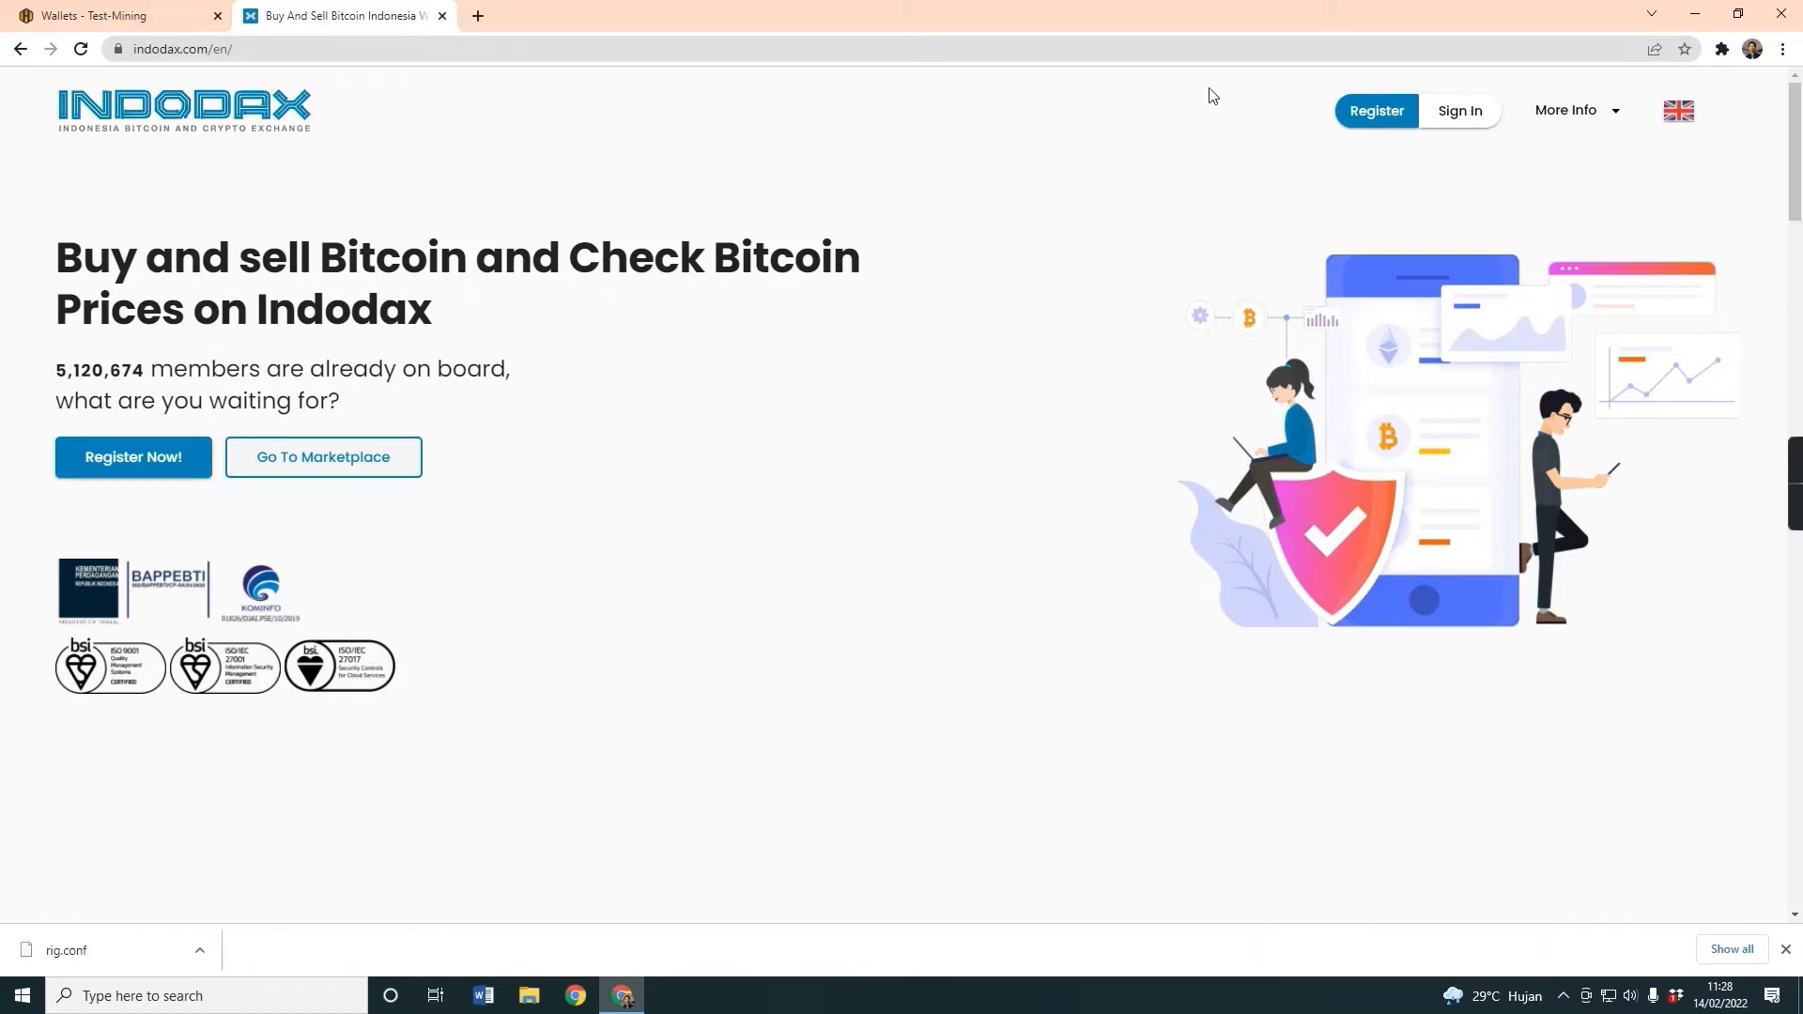
- Go to Indodax sign-in and mark the four bus pictures in the first hCaptcha set
click(1467, 117)
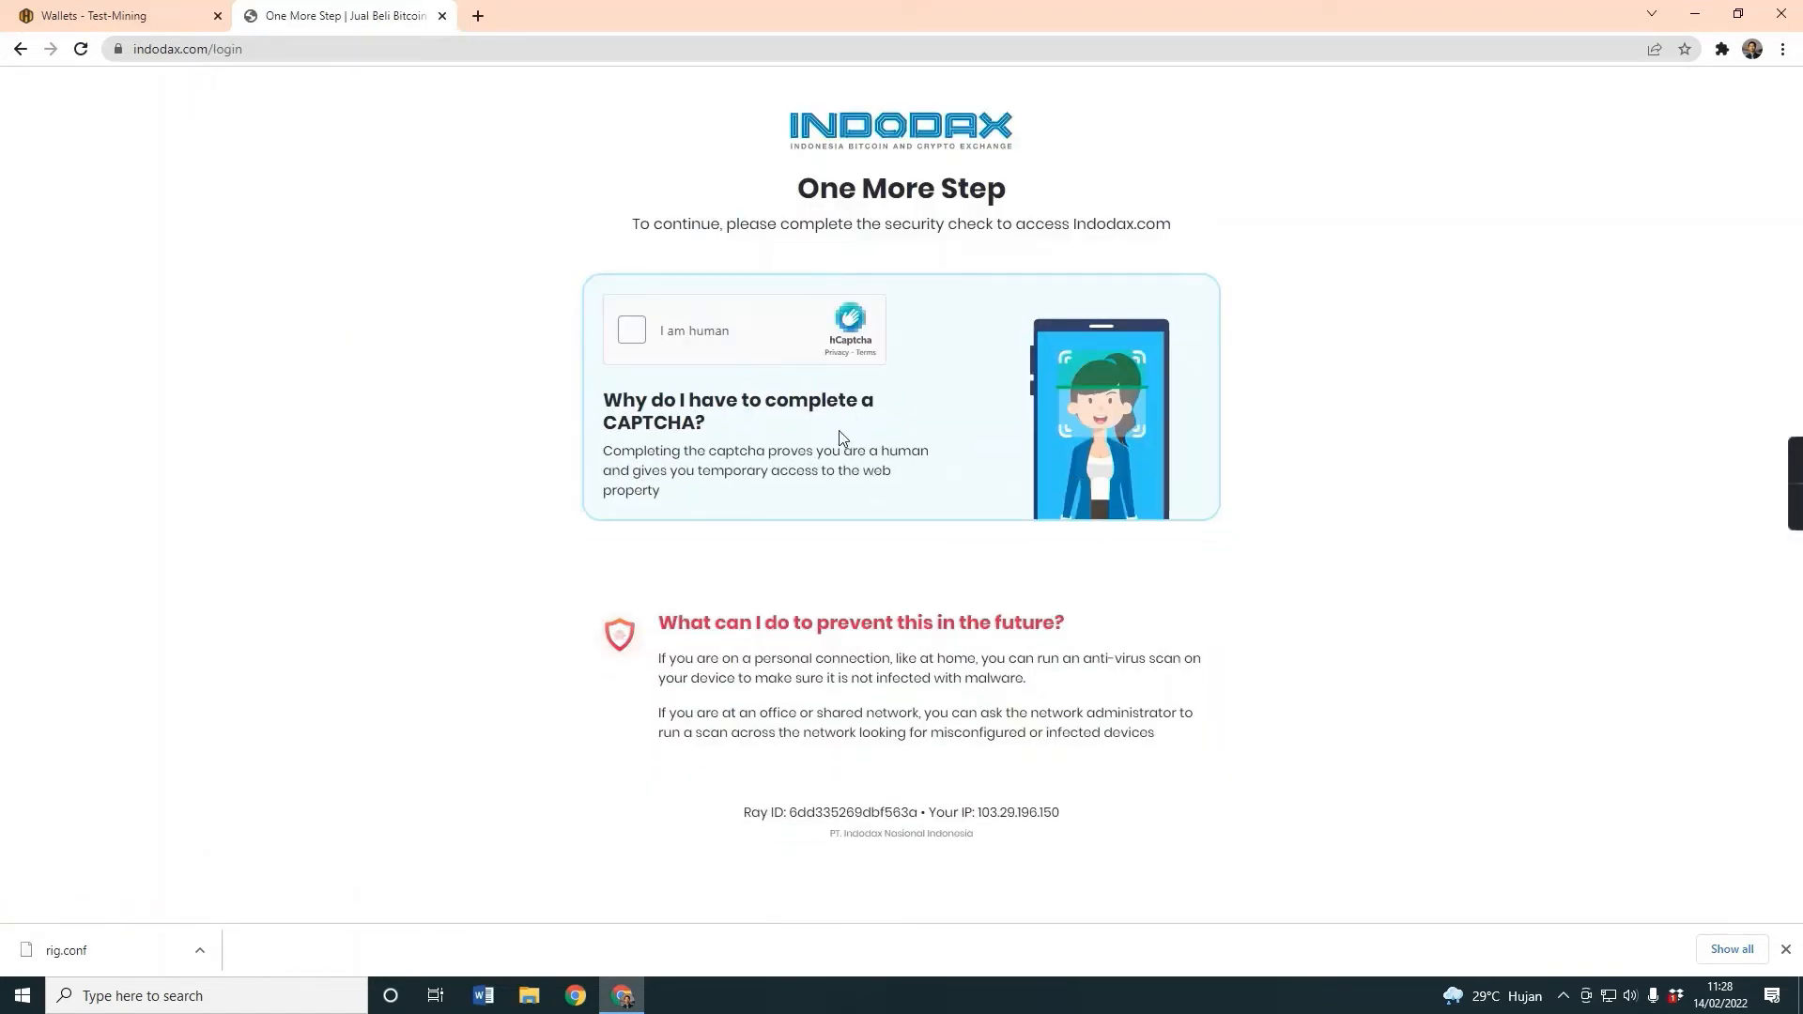
click(648, 338)
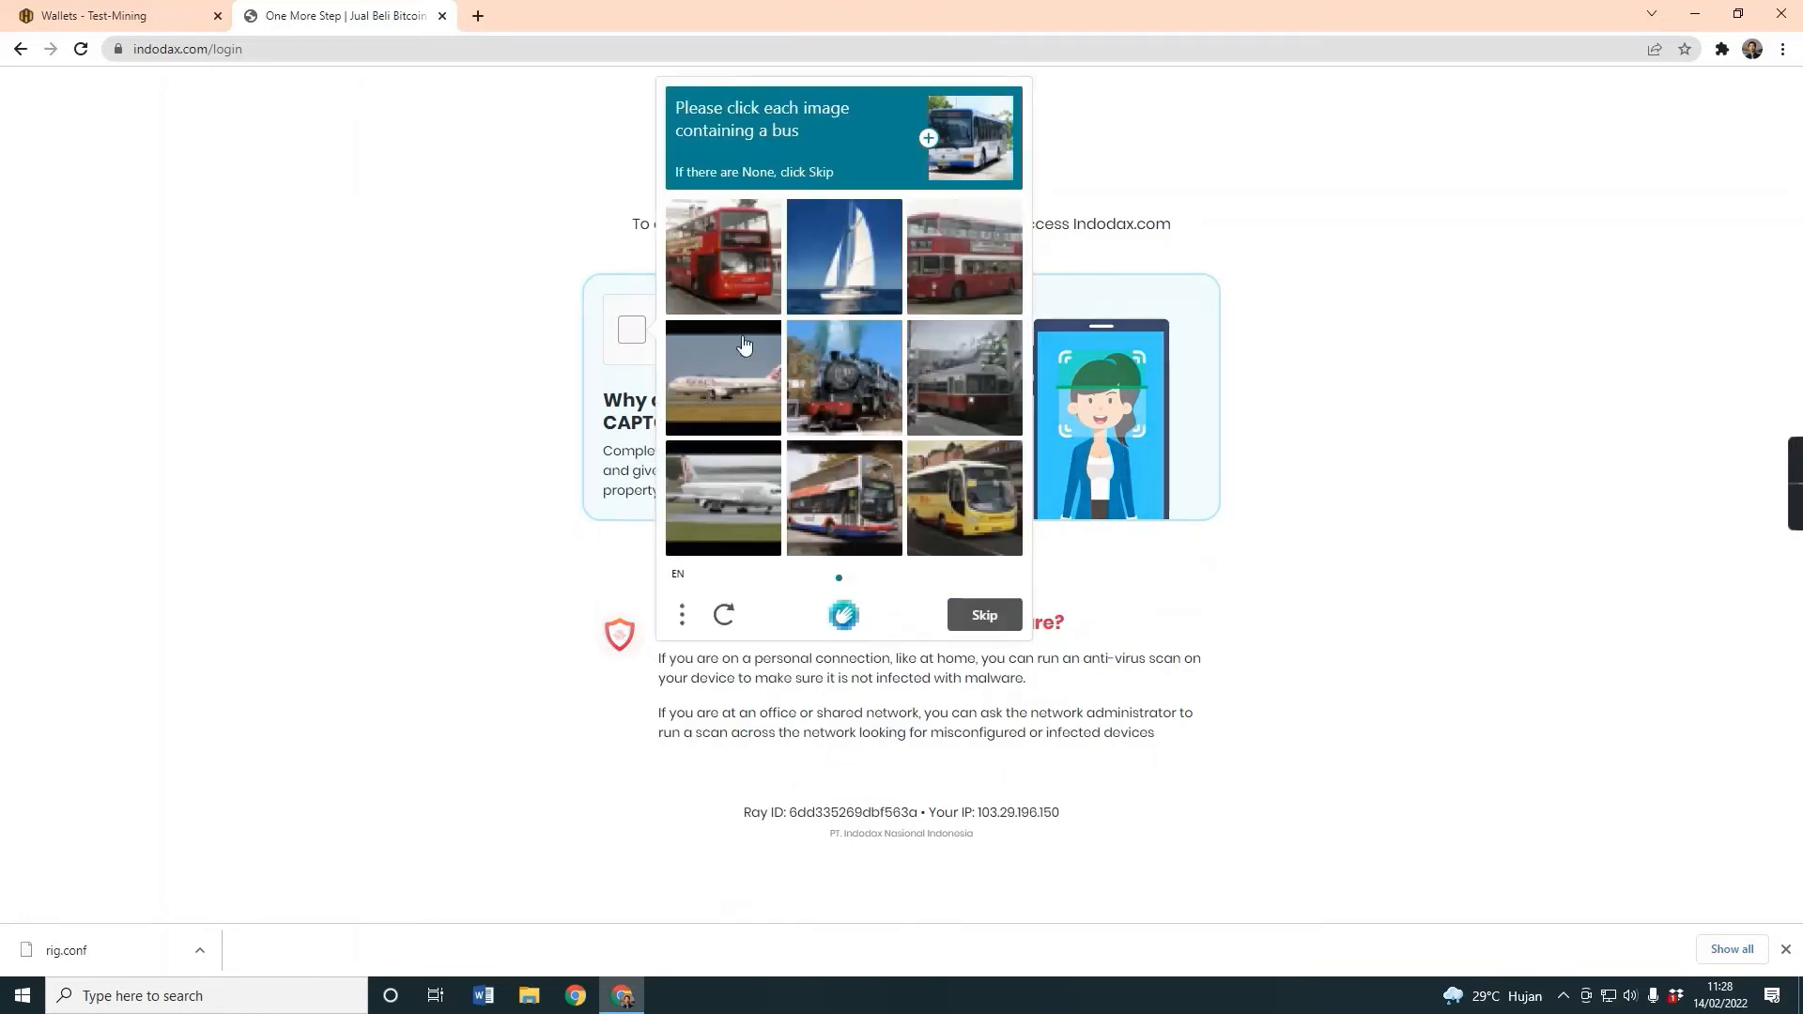
click(724, 284)
click(956, 299)
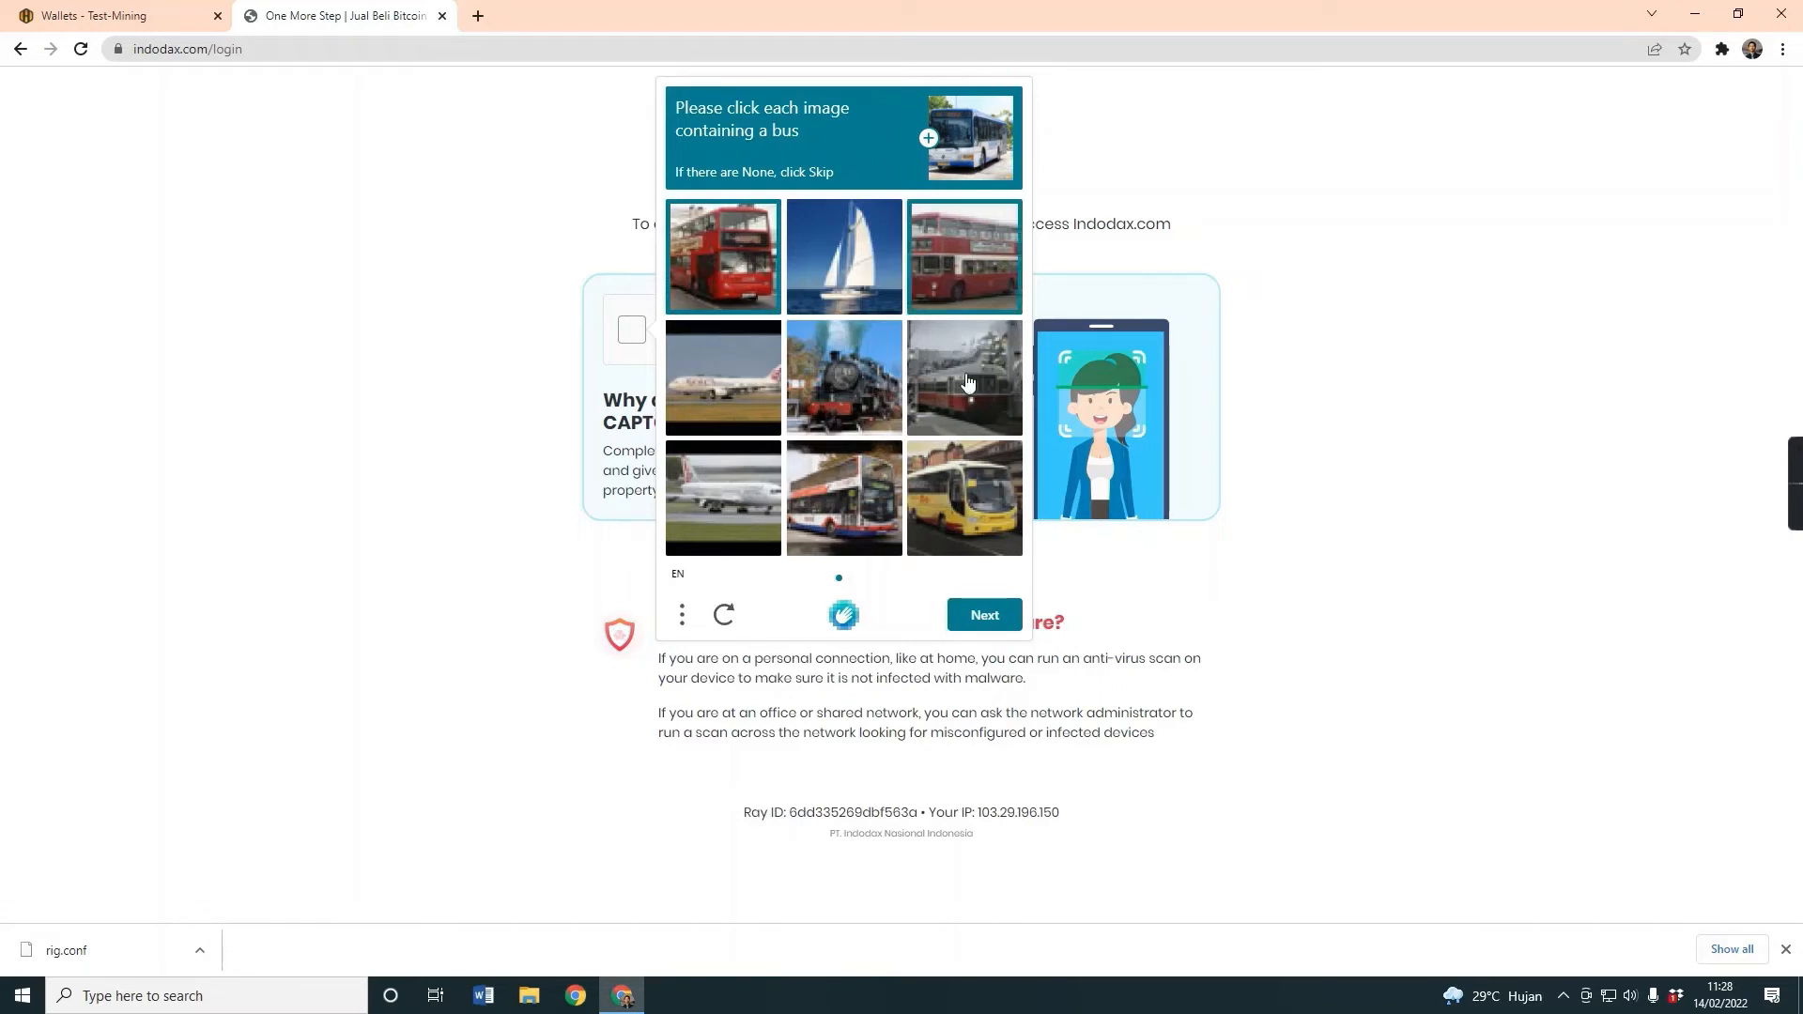
click(965, 499)
click(883, 507)
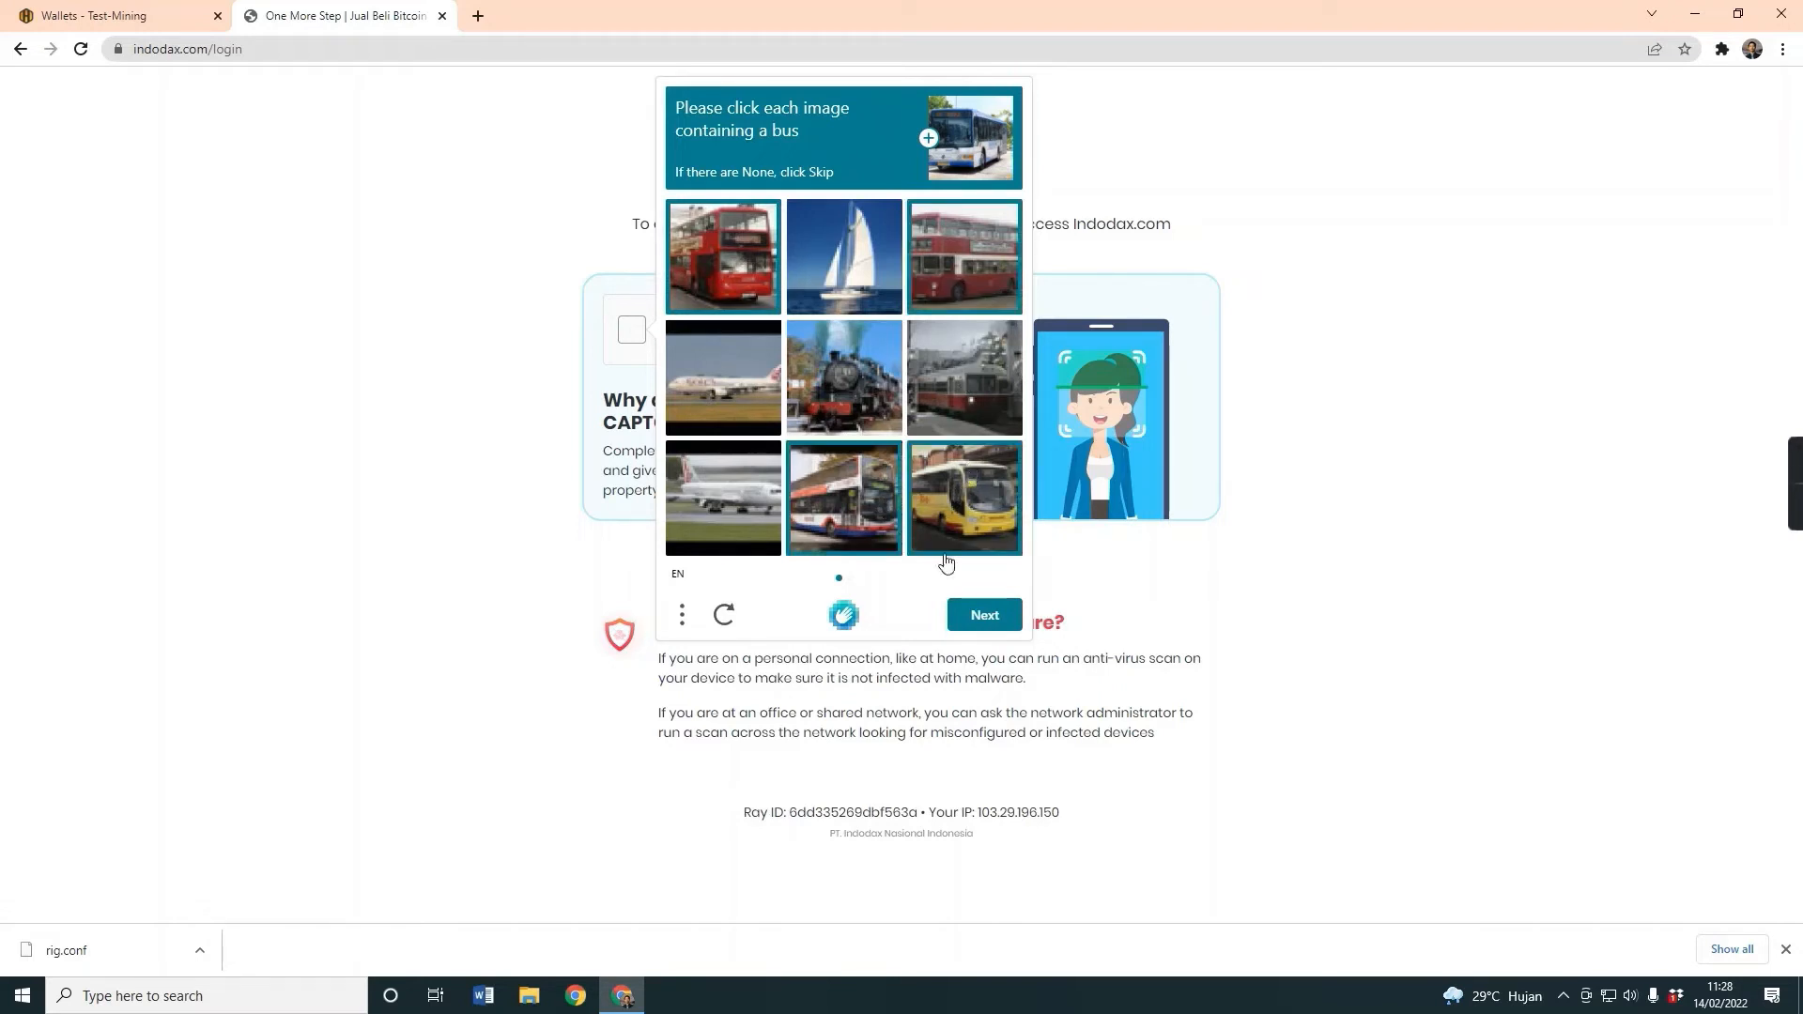
click(977, 617)
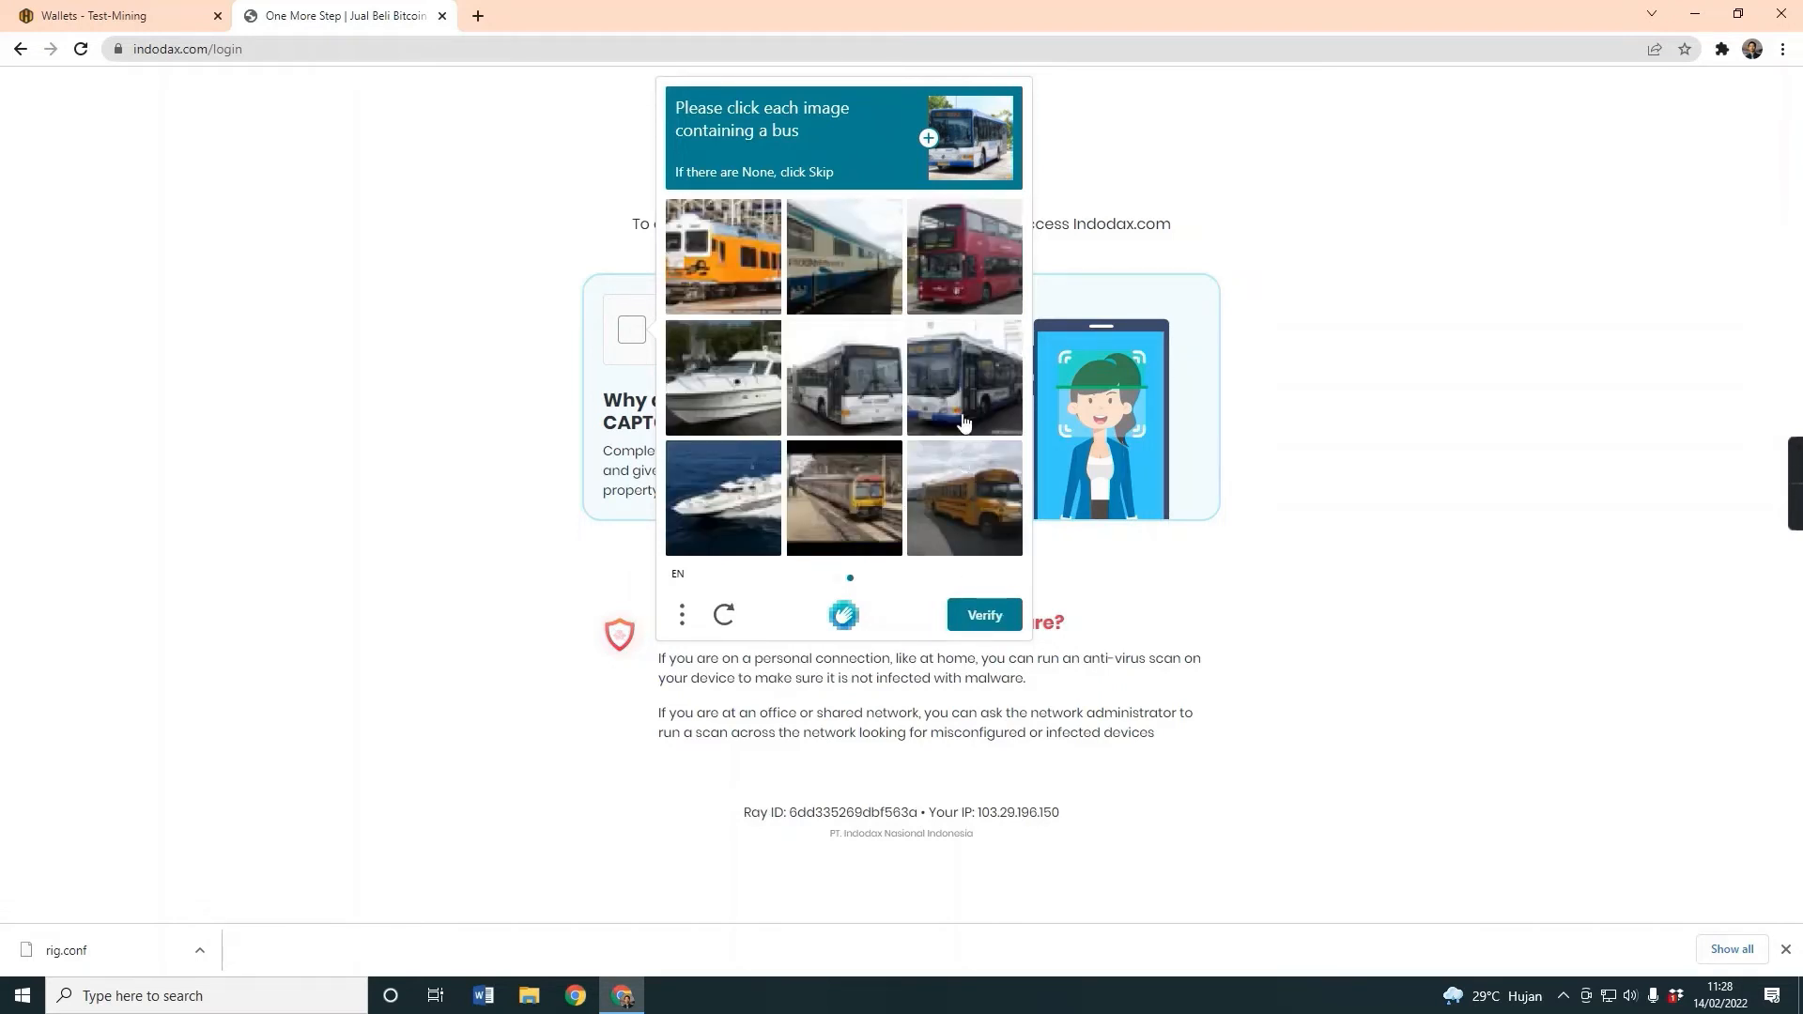
- Mark the four bus pictures in the second hCaptcha set and submit the verification
click(950, 381)
click(869, 364)
click(944, 300)
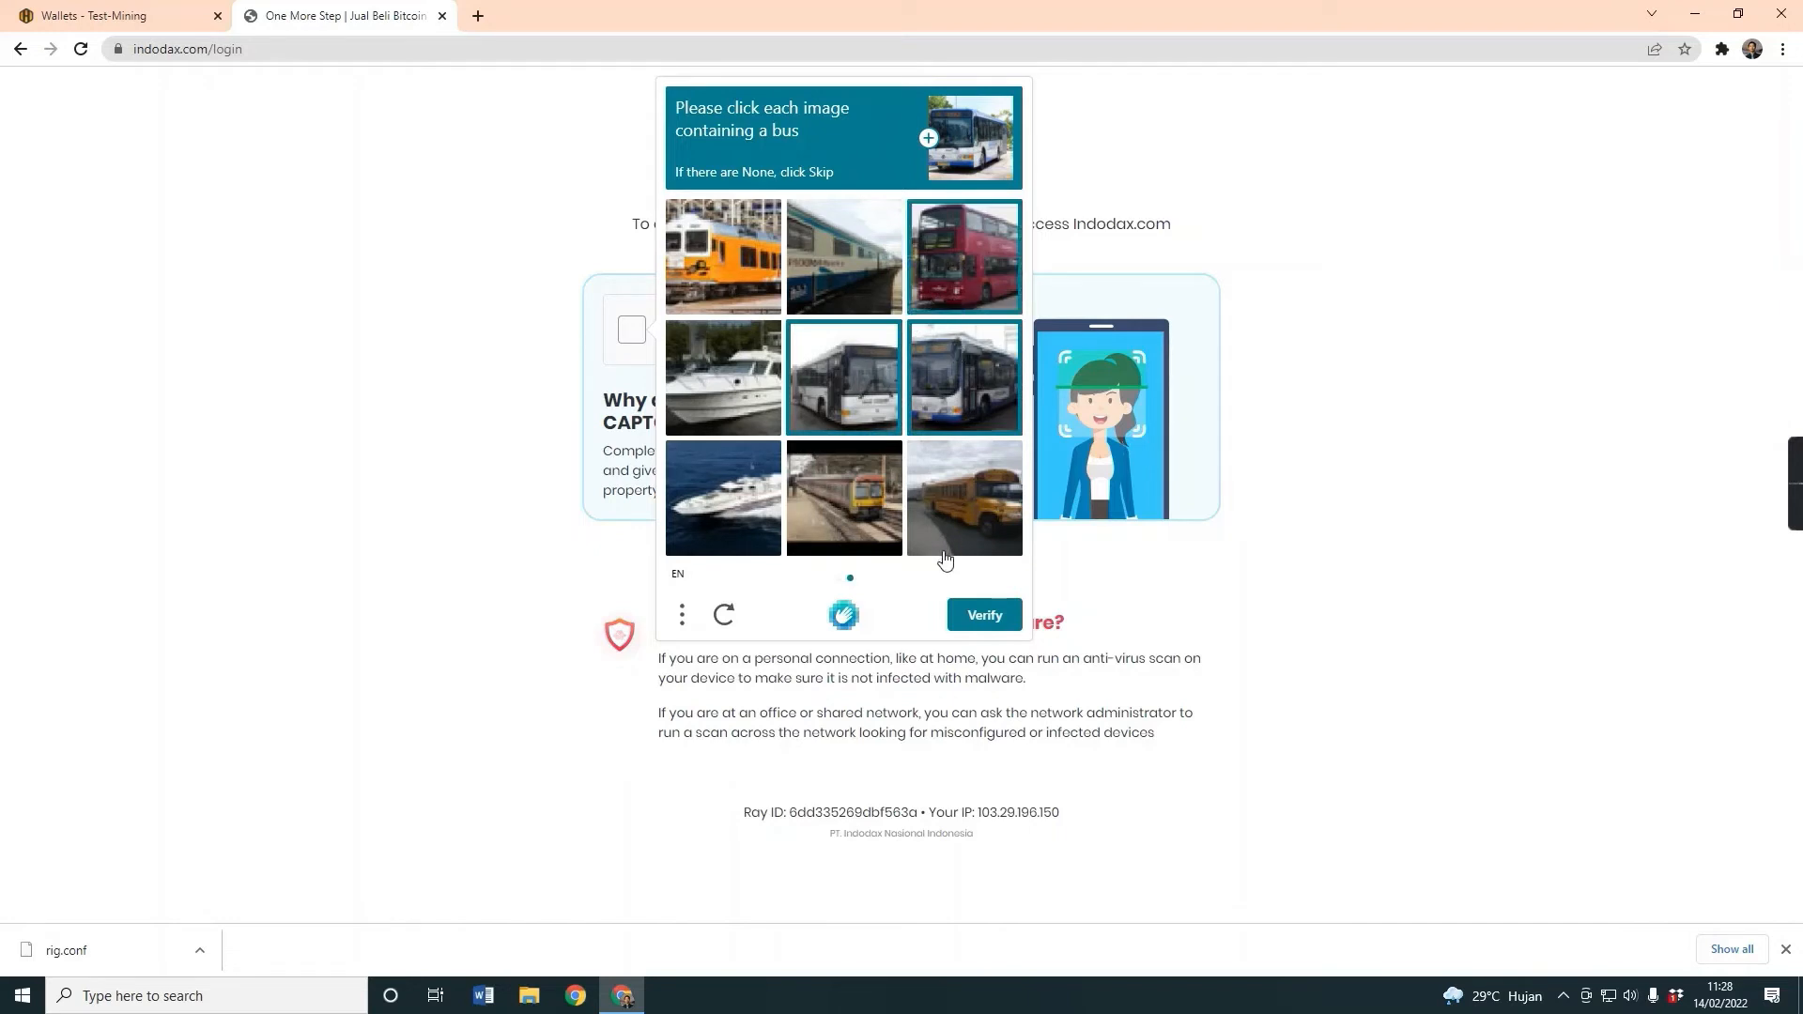
click(968, 491)
click(962, 615)
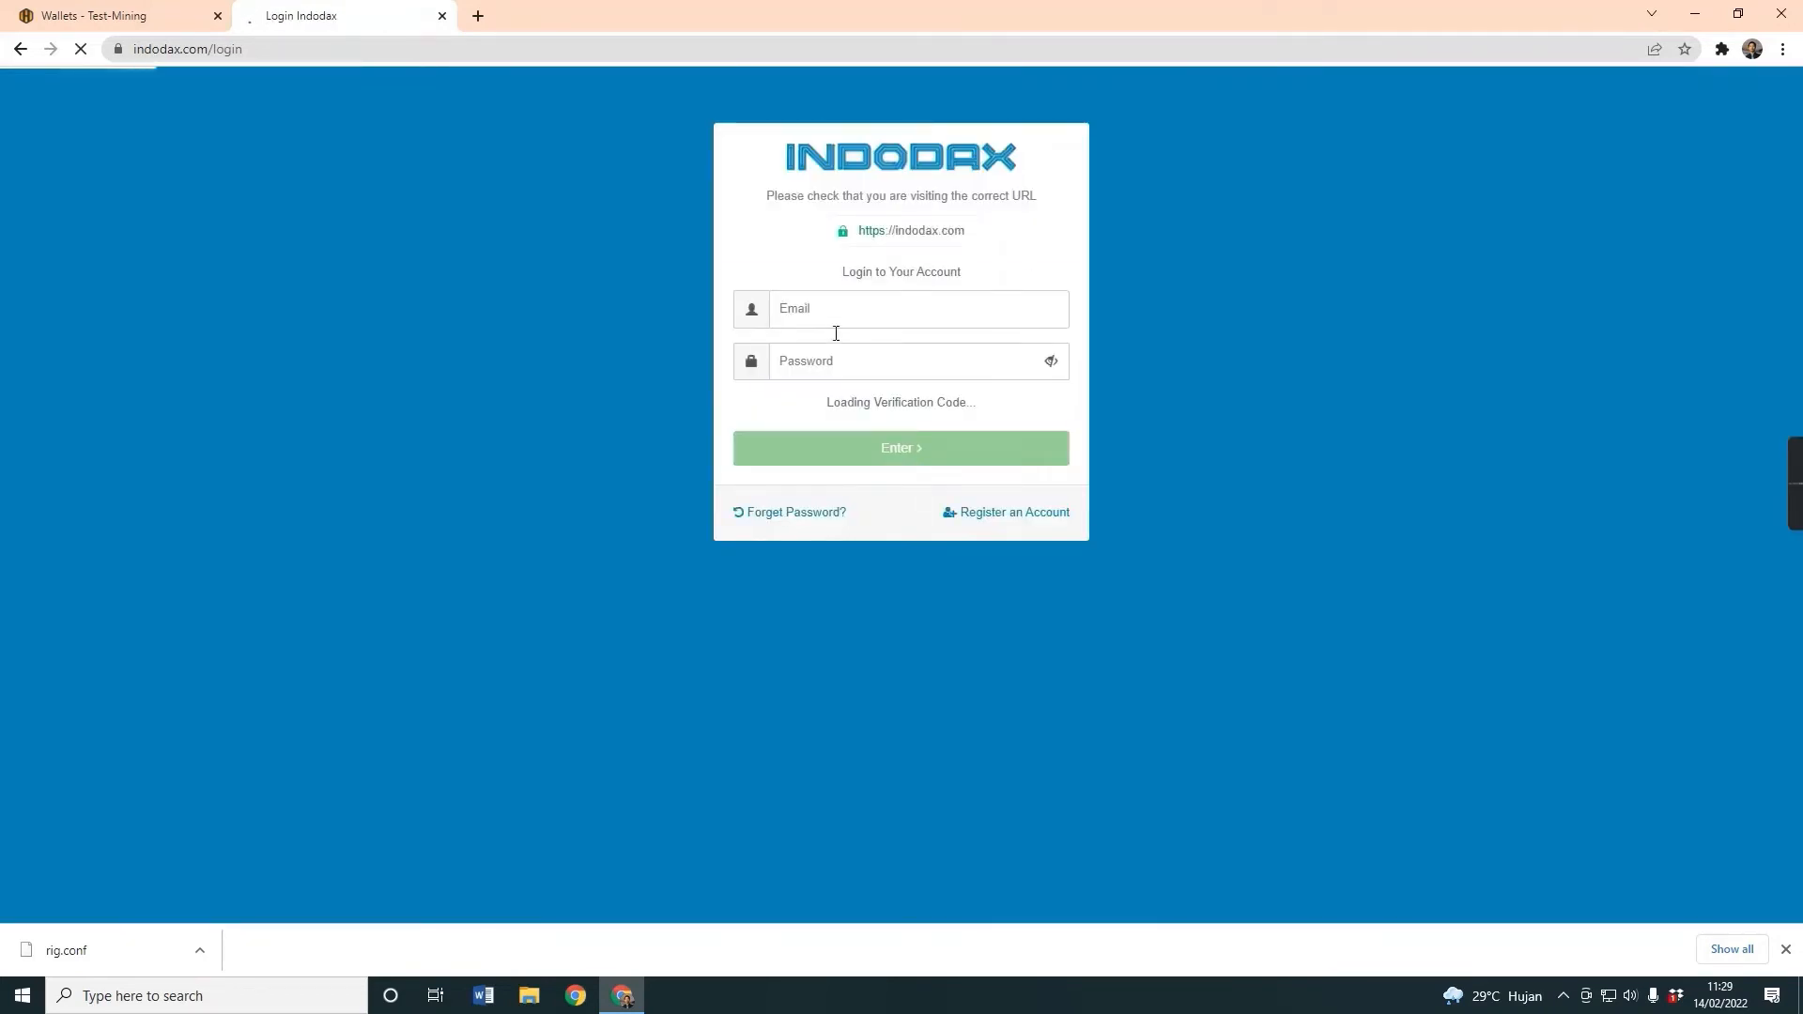
- Enter the account e-mail and password in the Indodax login form
click(830, 322)
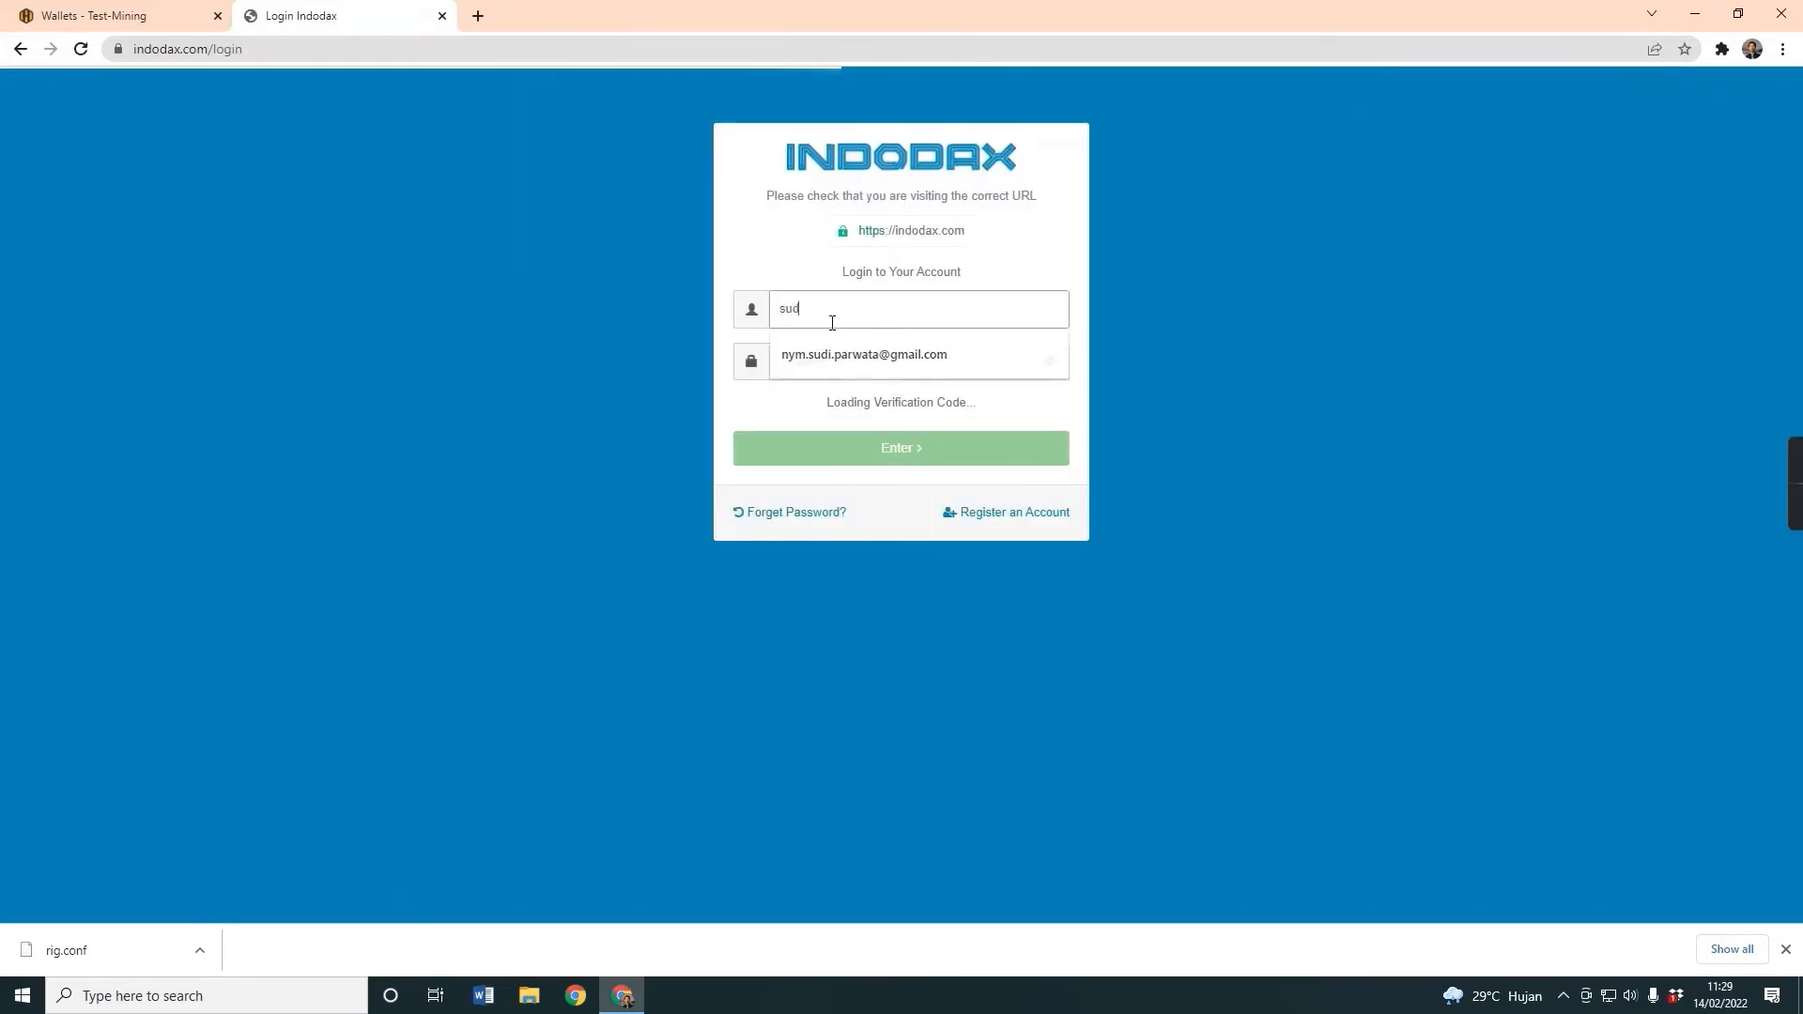
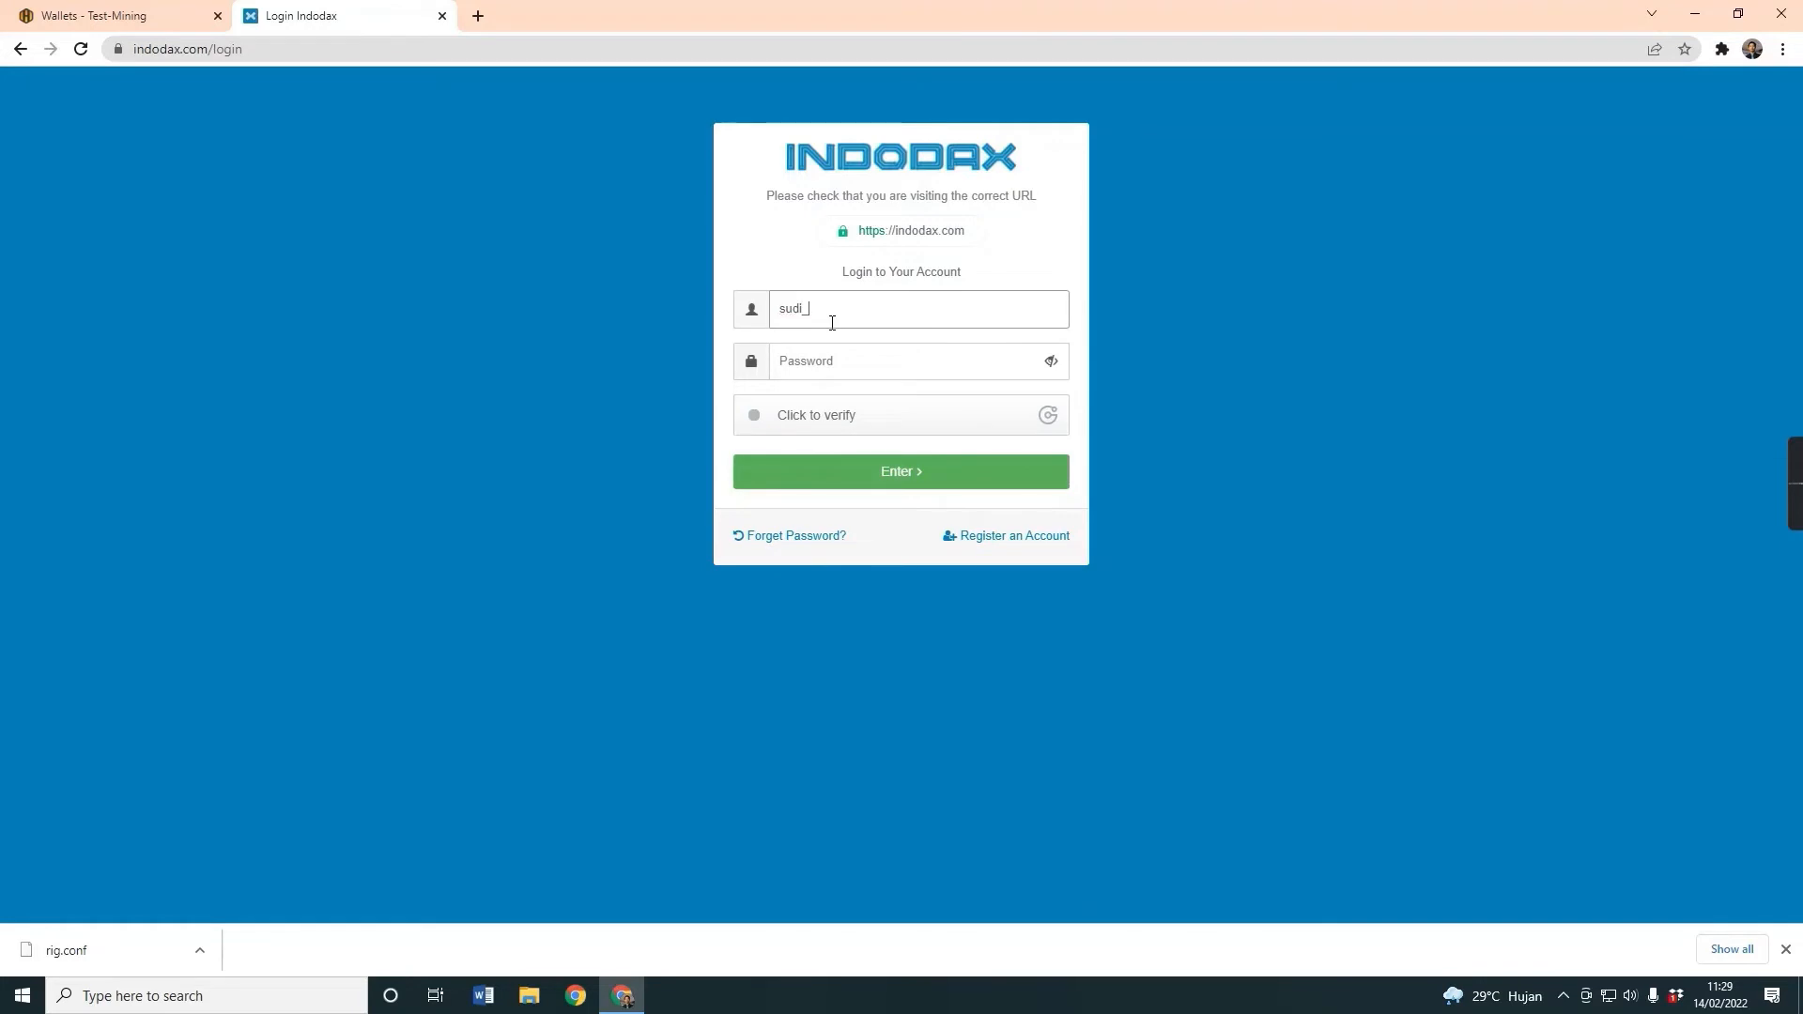
click(823, 365)
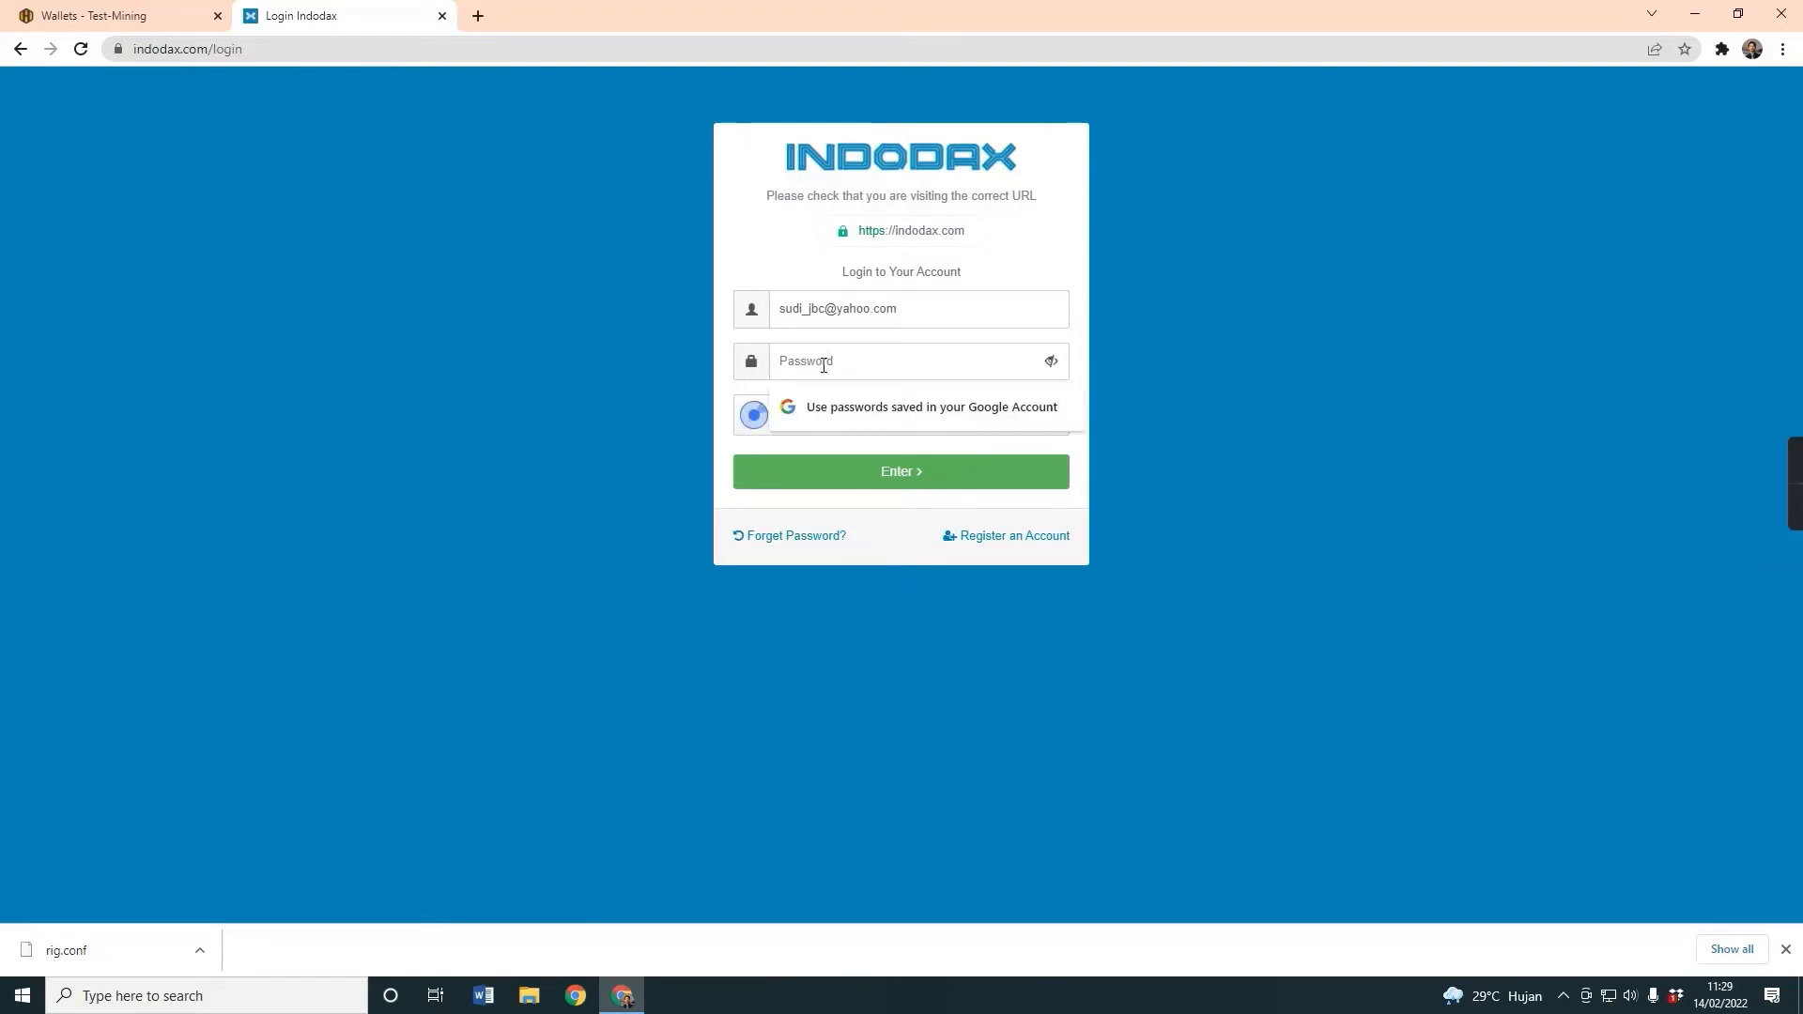
text(•••••)
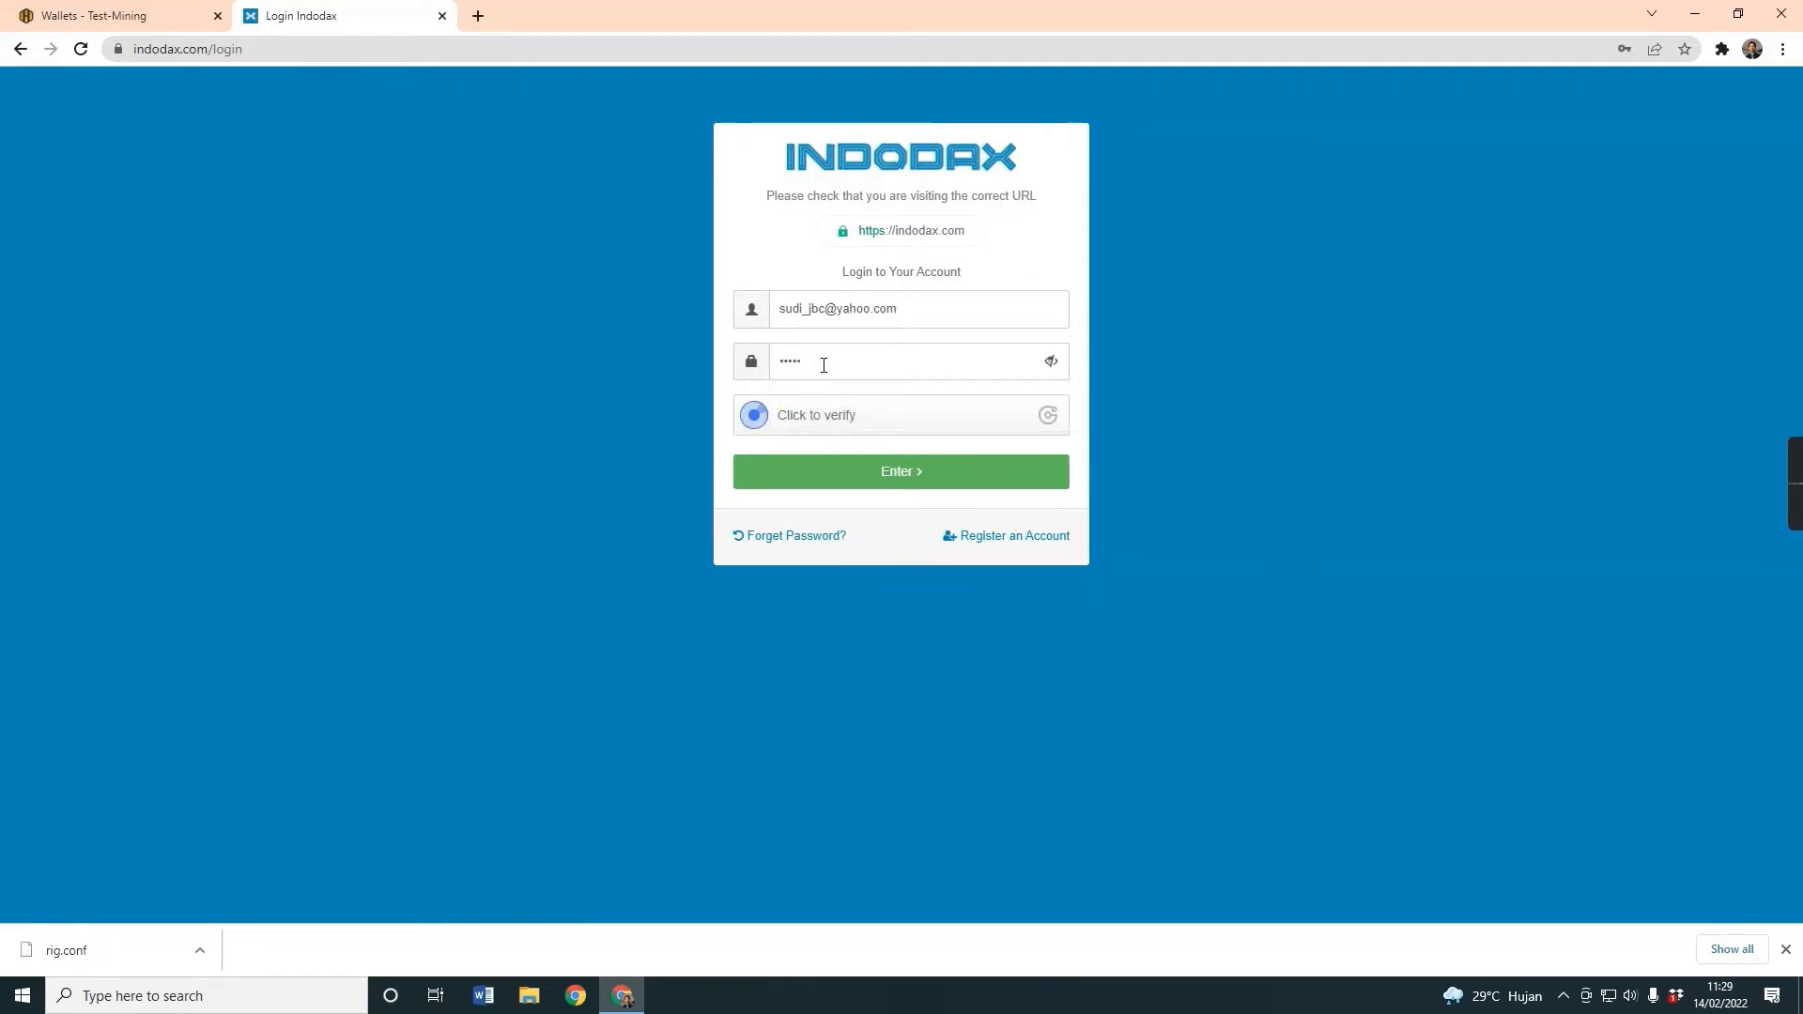
text(••••)
- Solve the slide-puzzle check to log in and save the password in Chrome
click(902, 429)
drag(833, 479, 925, 480)
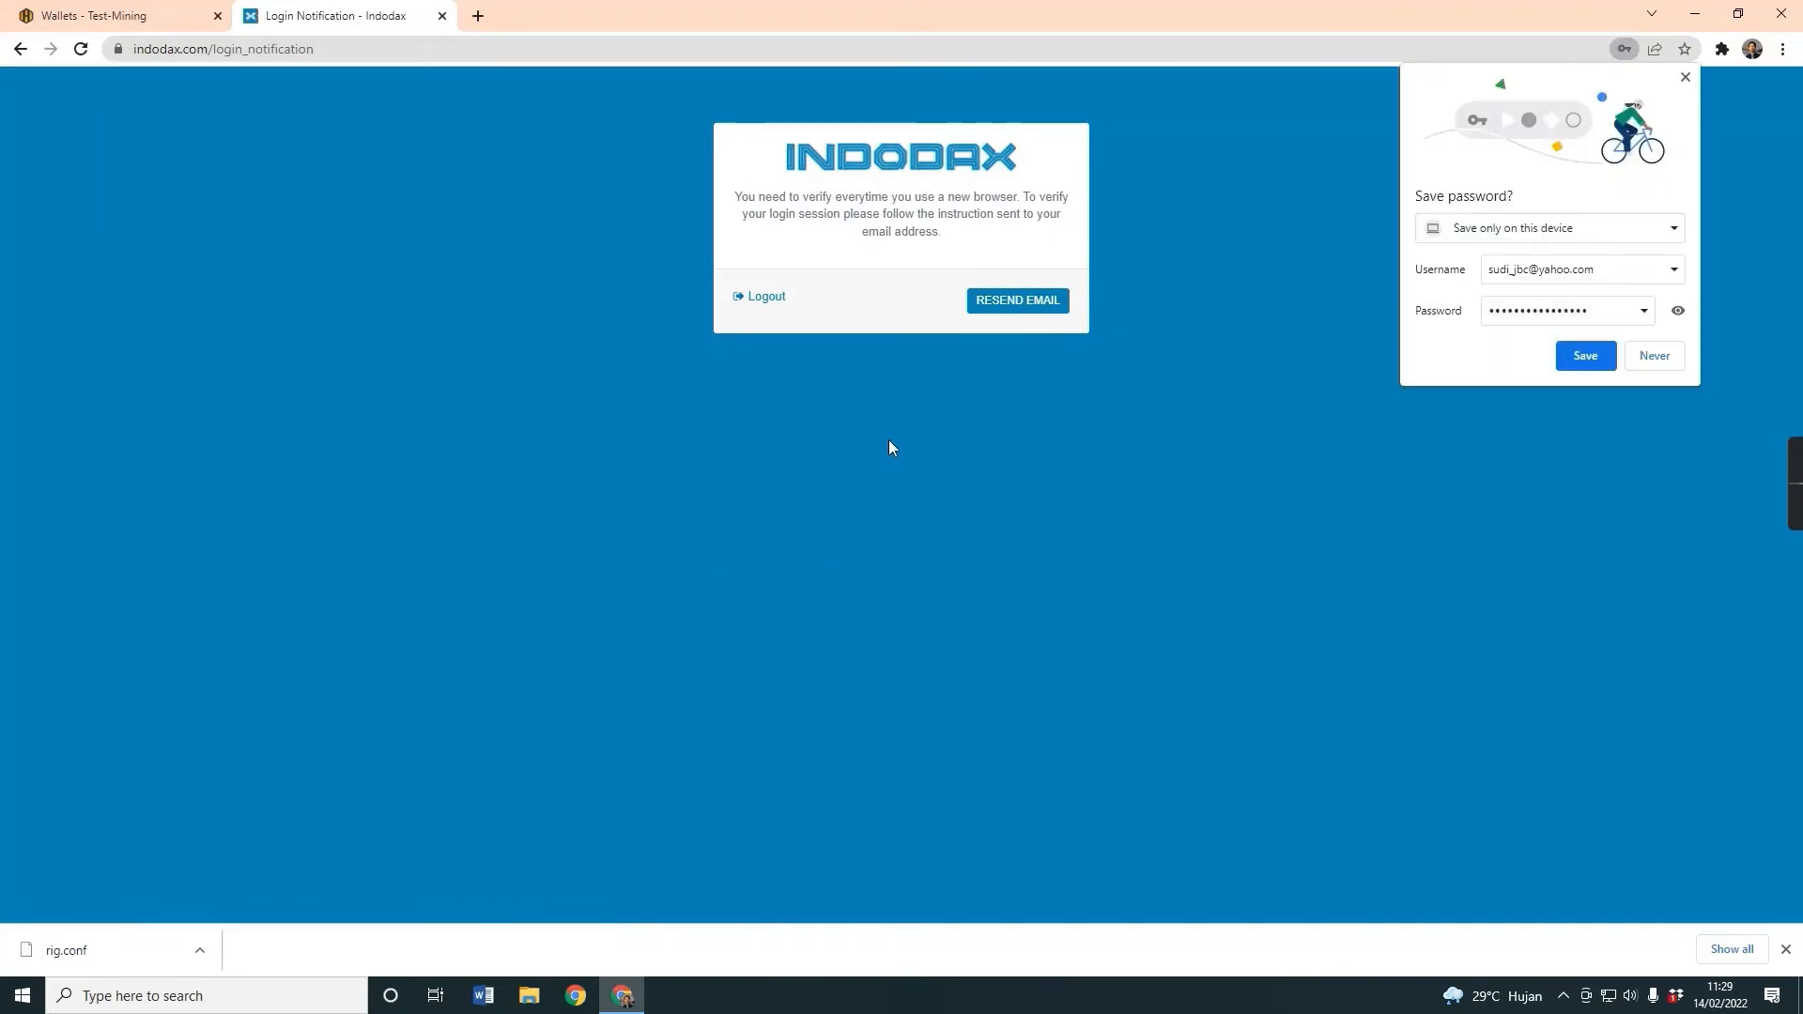
click(1584, 357)
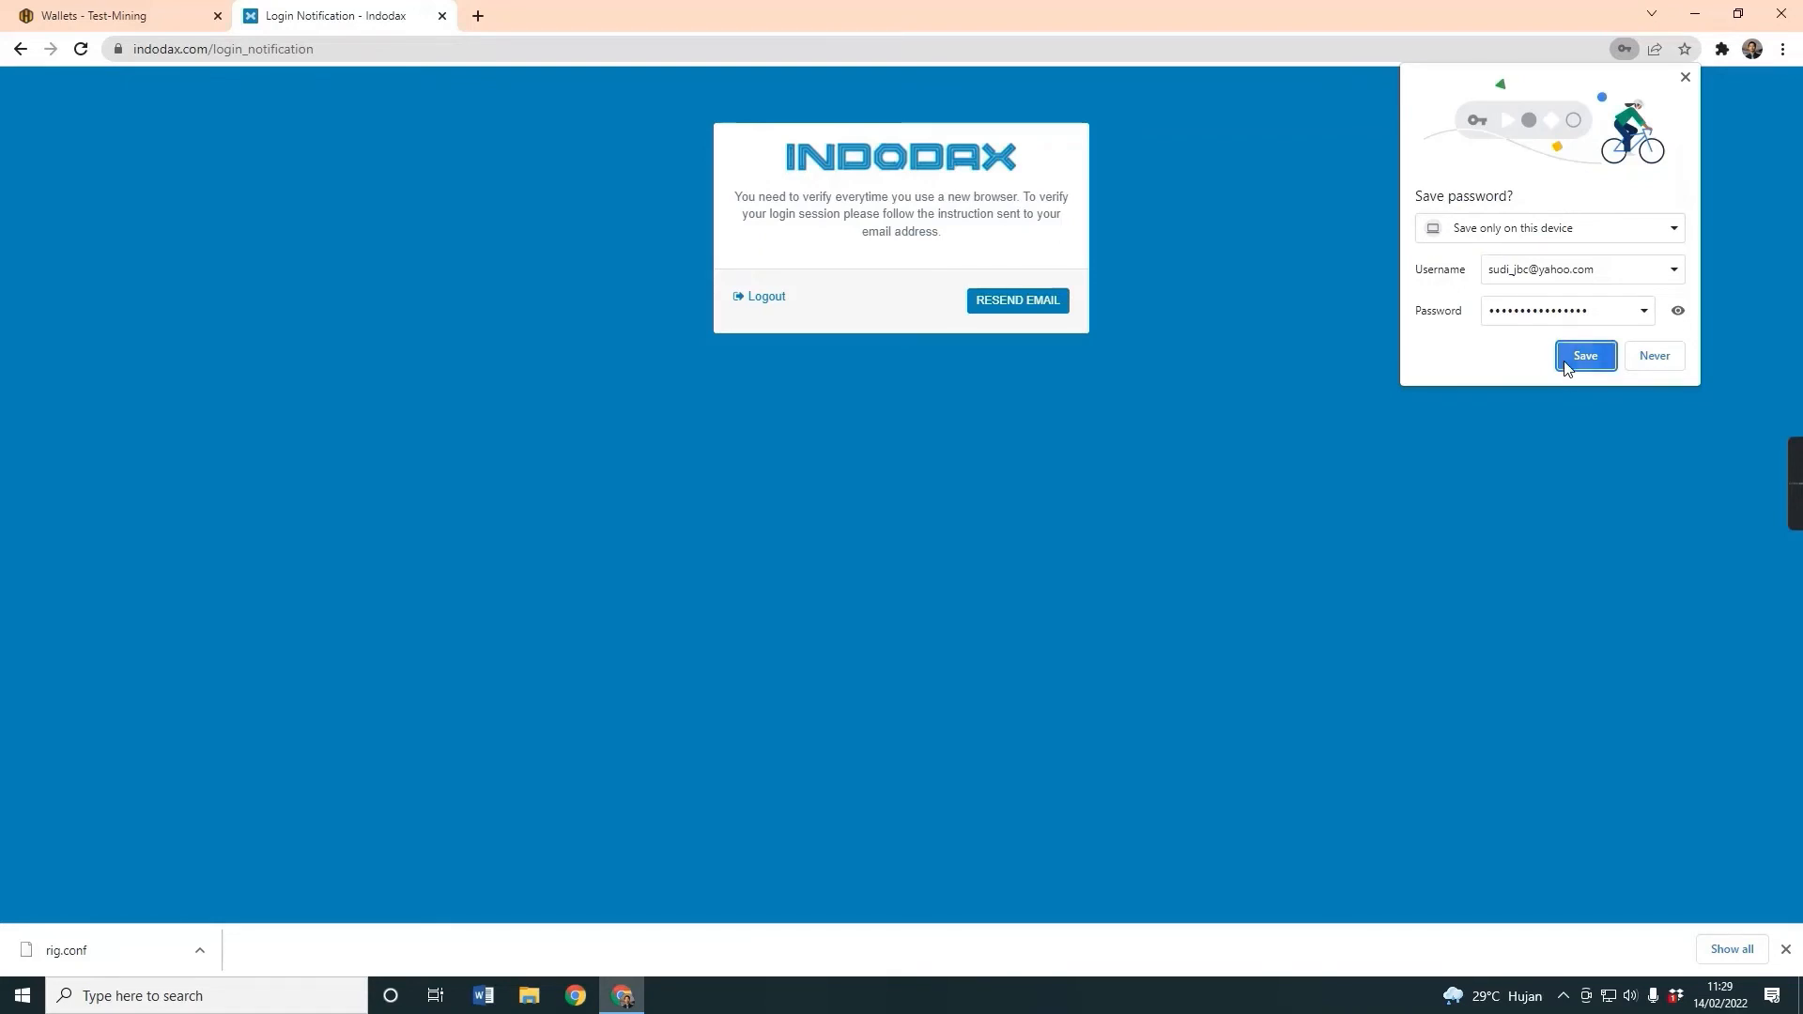
- Search Google for 'yahoo' in a new tab and reach the Yahoo Mail homepage
click(476, 18)
text(ya)
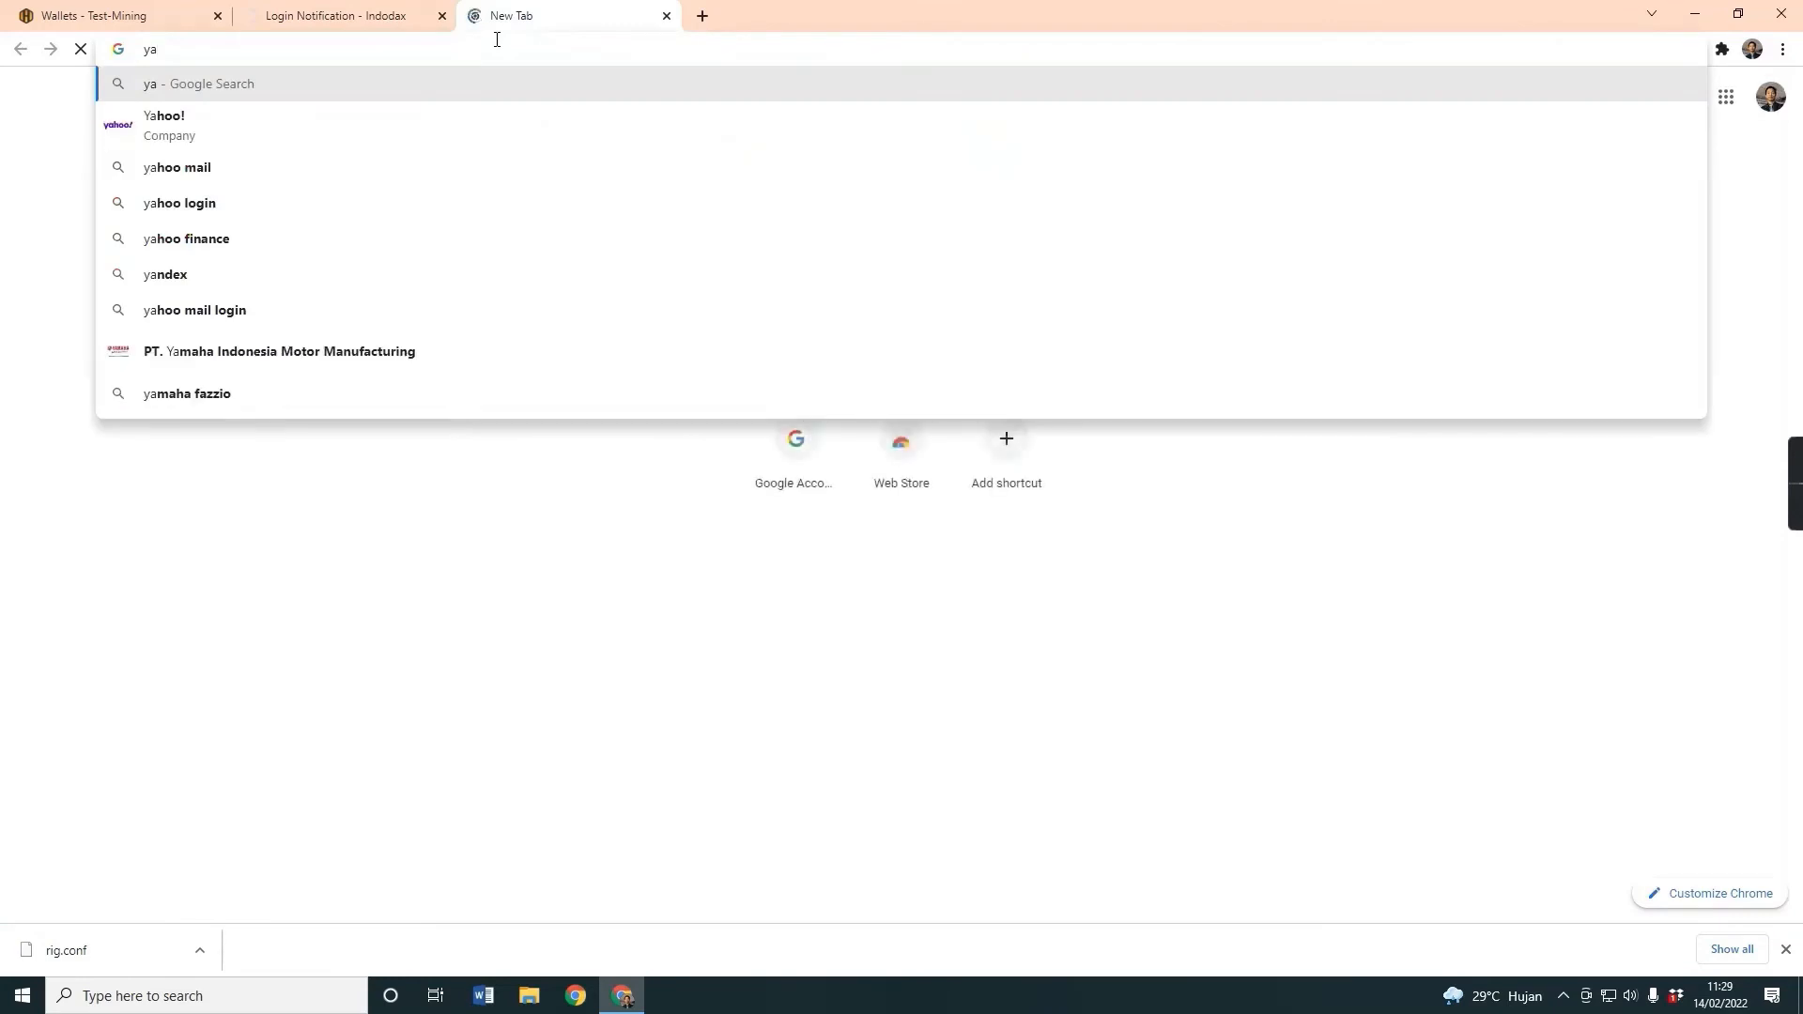
text(hoo)
key(Return)
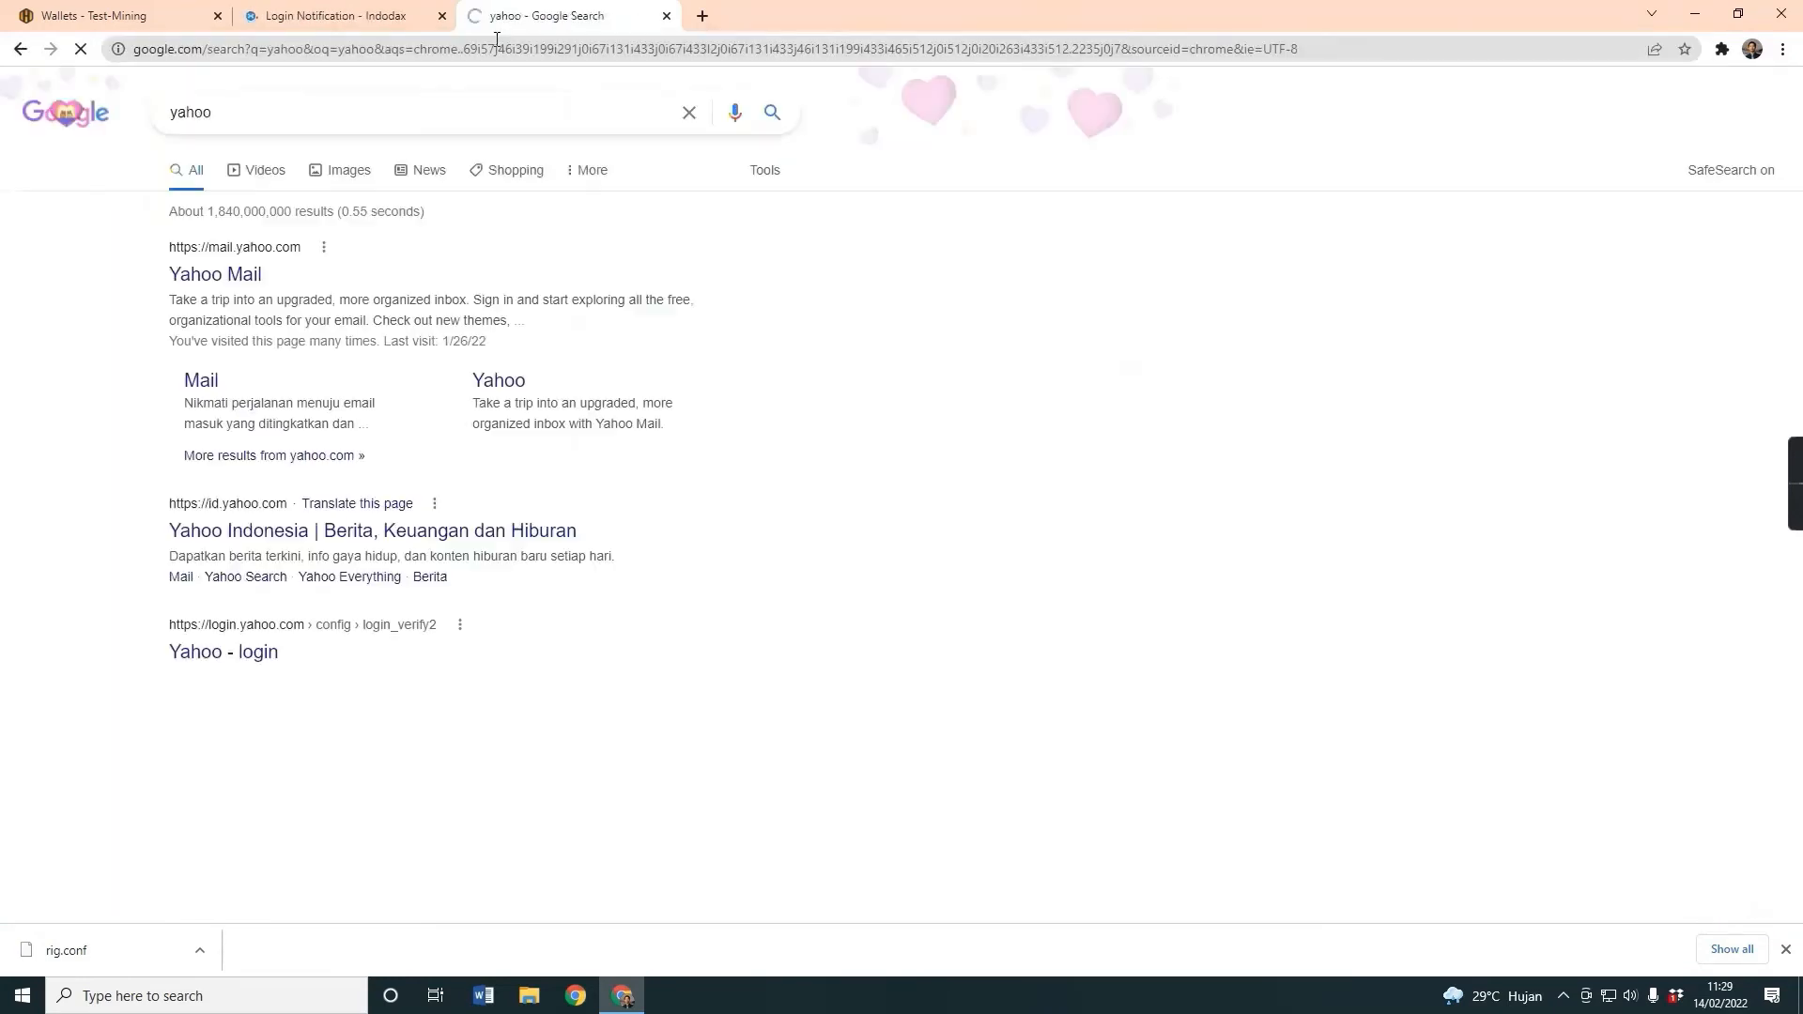
click(670, 287)
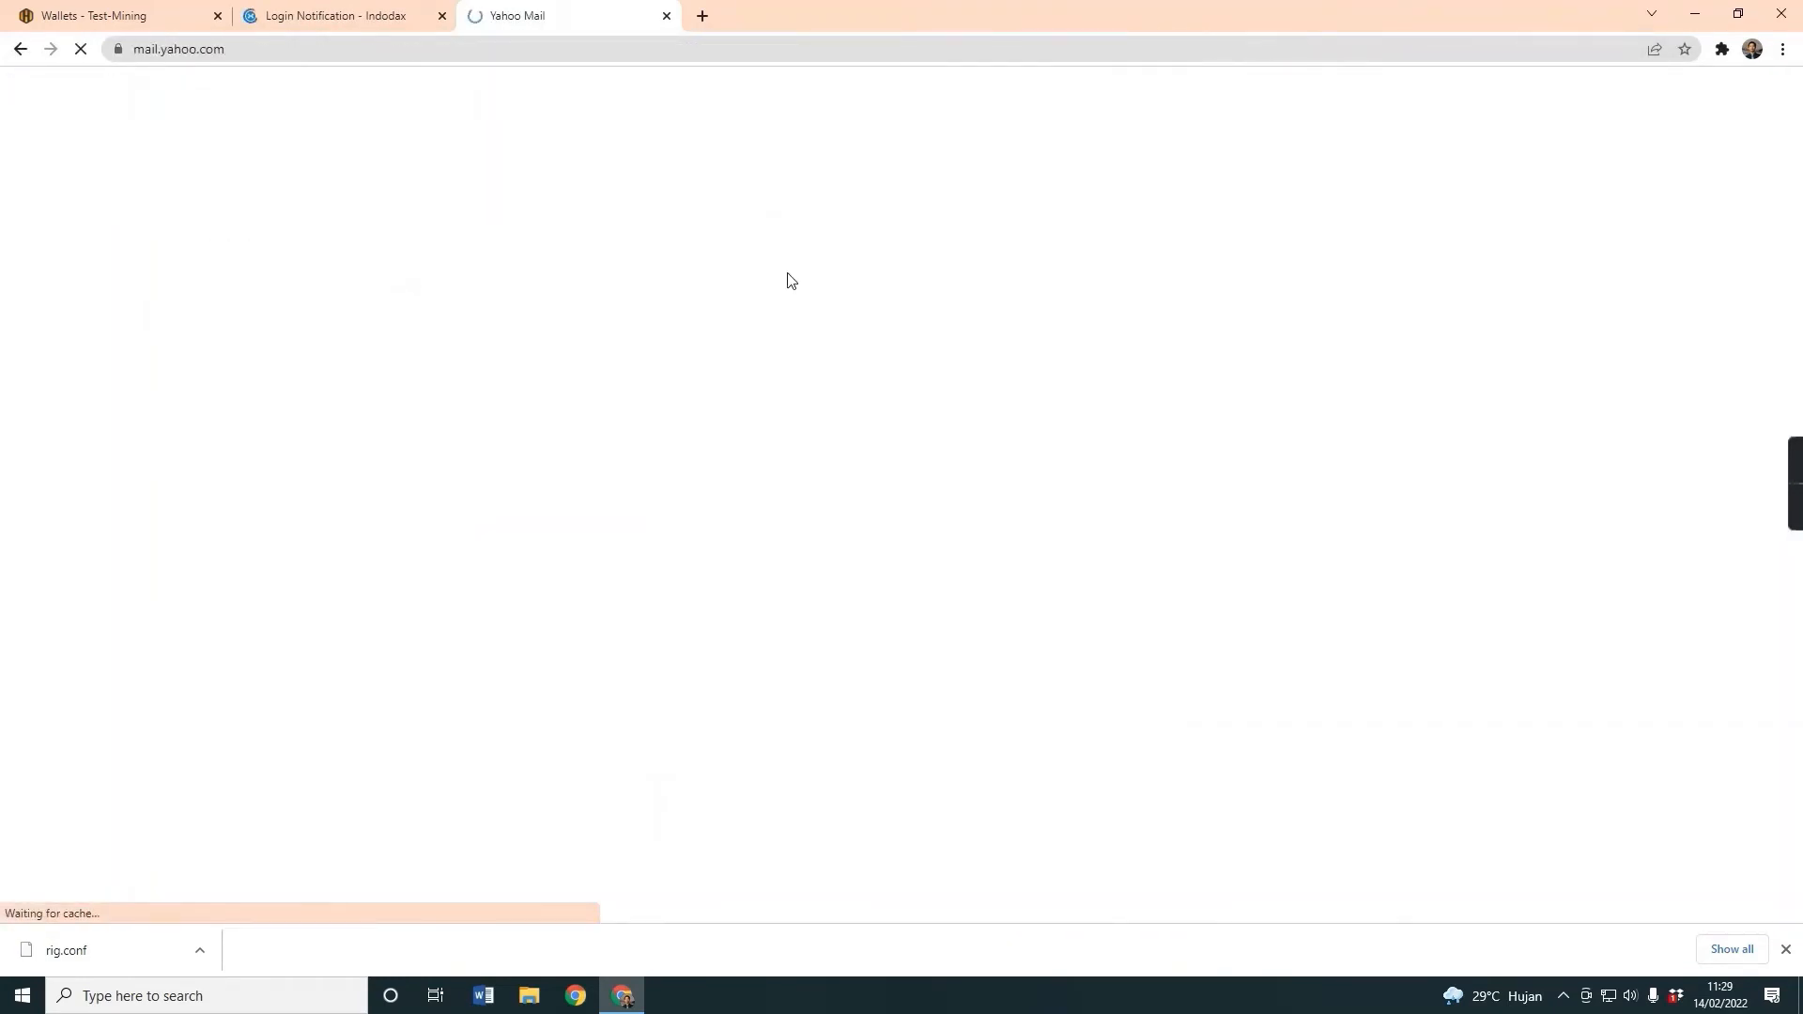
click(1670, 101)
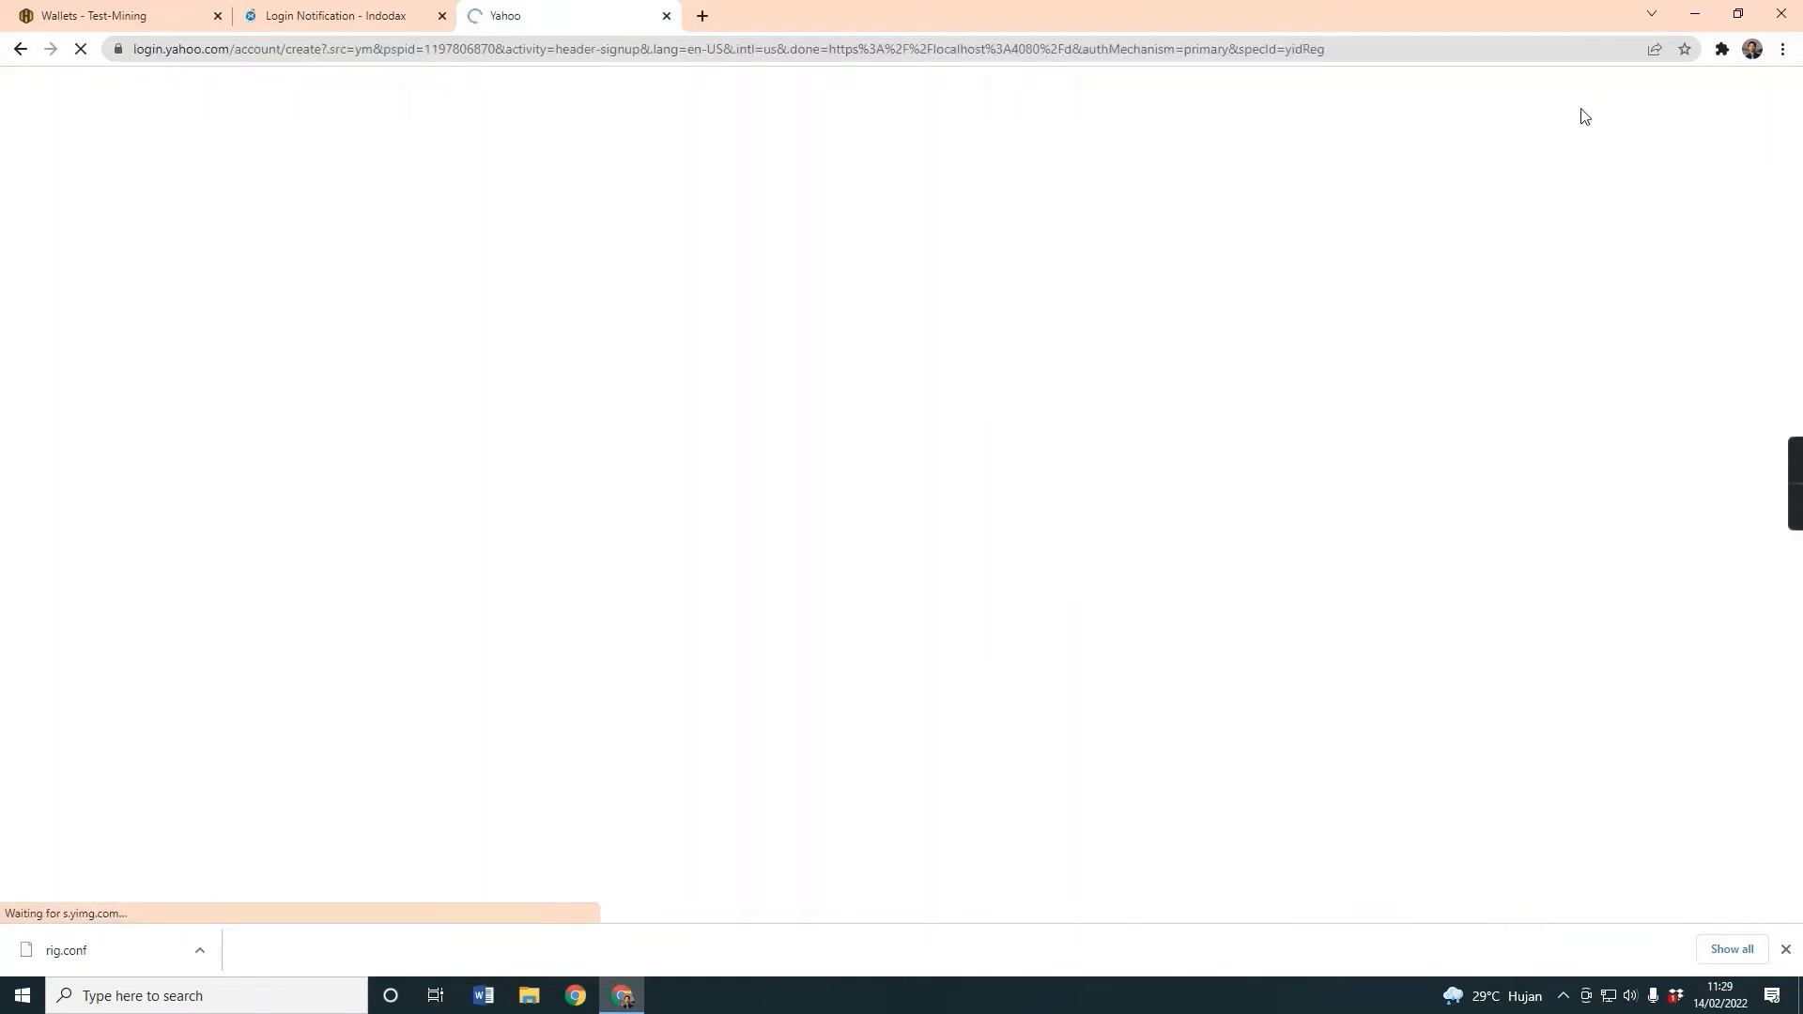
click(19, 50)
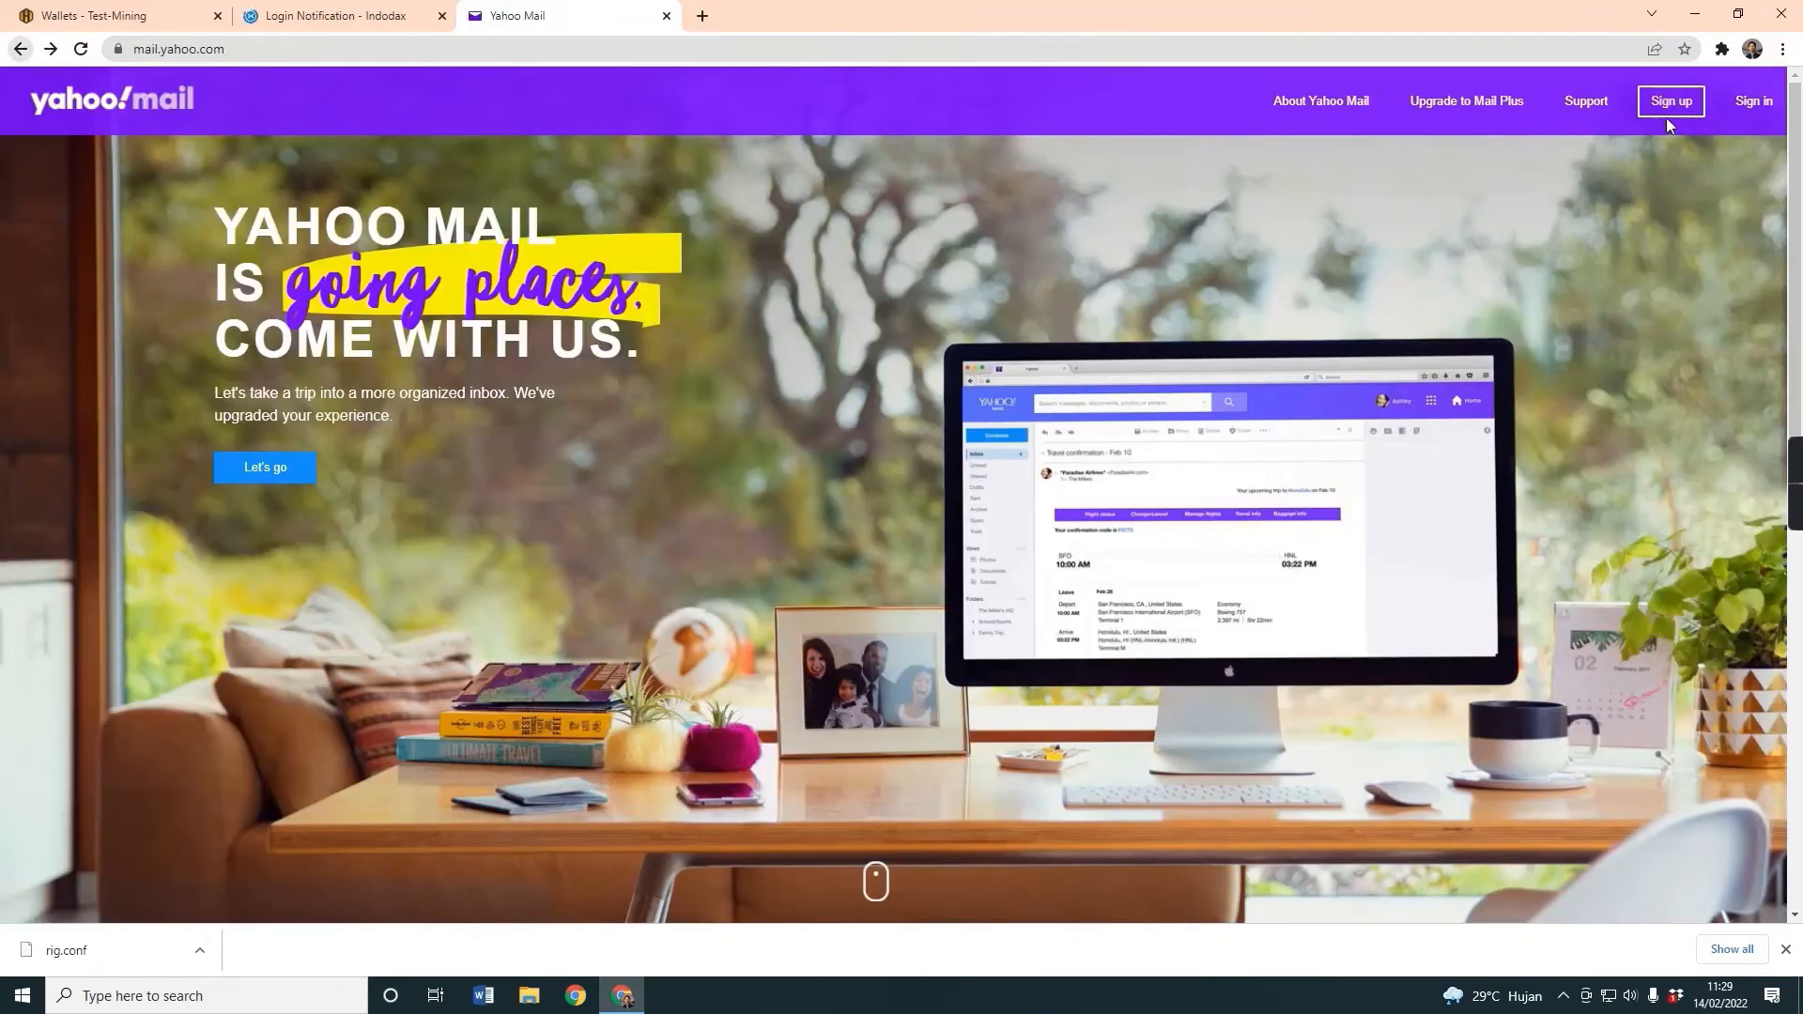
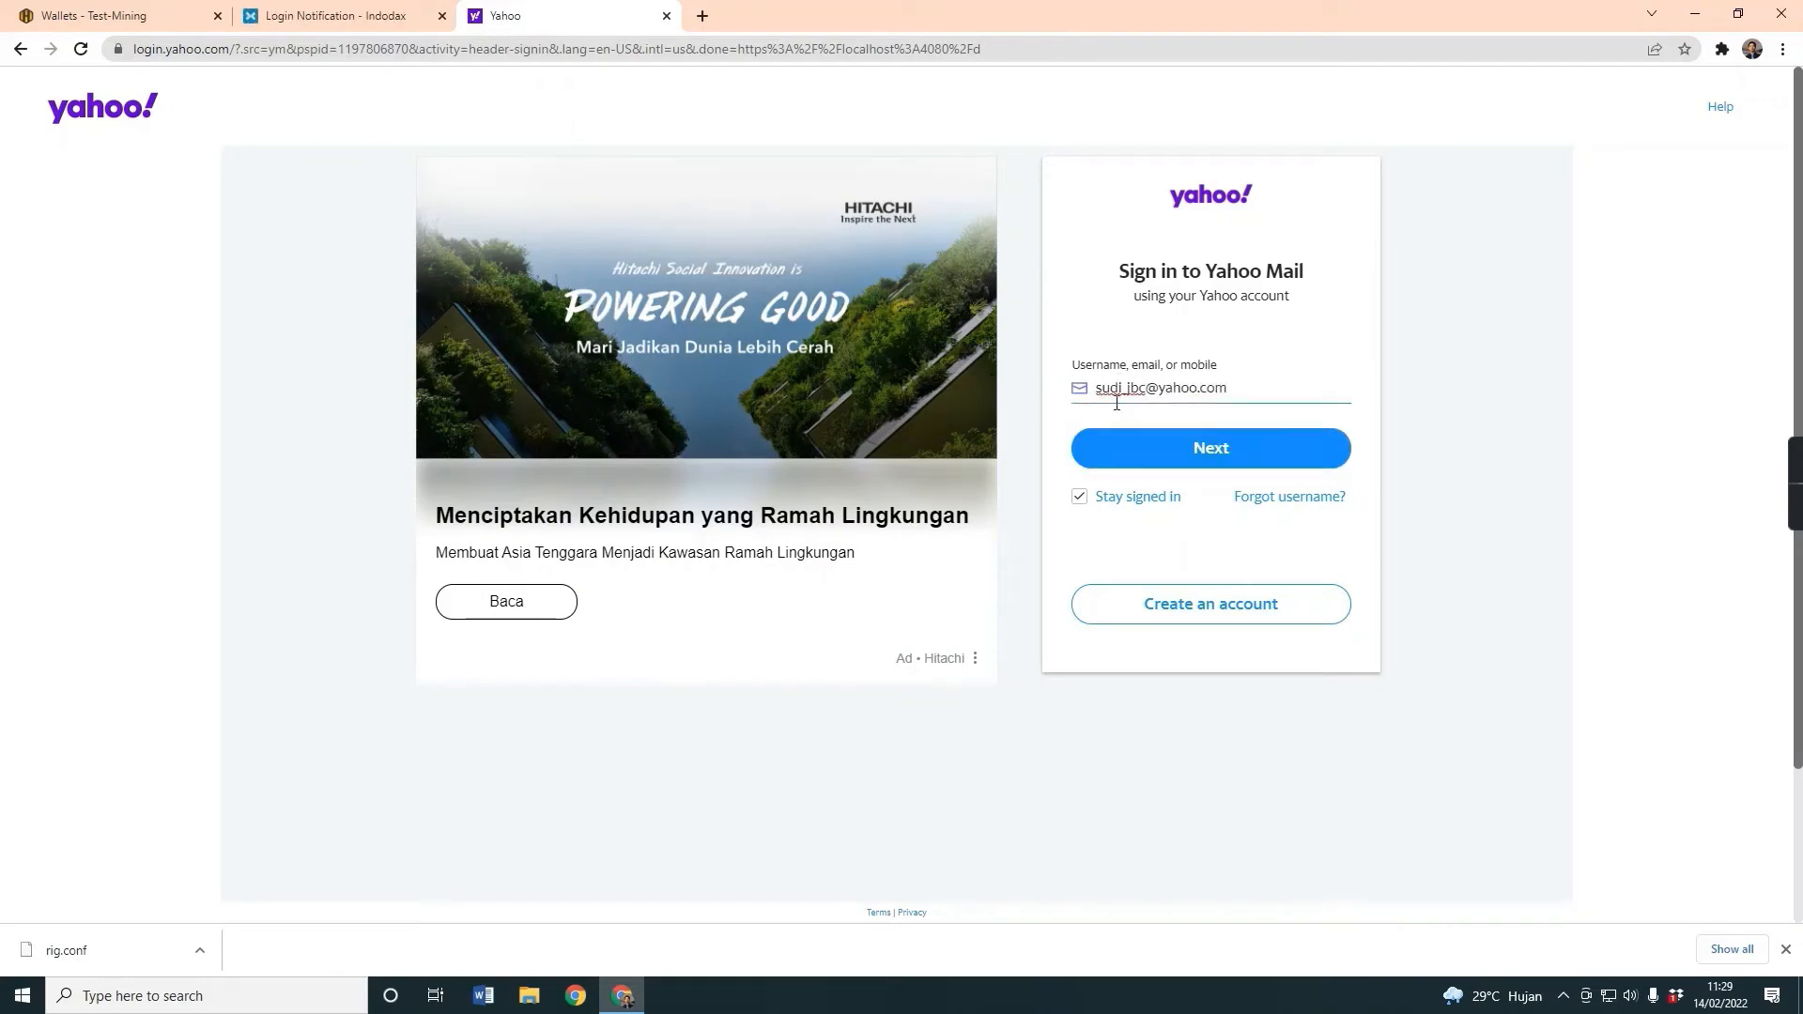
- Sign in to Yahoo Mail with the account e-mail and password, then follow the Indodax confirmation link
click(1125, 451)
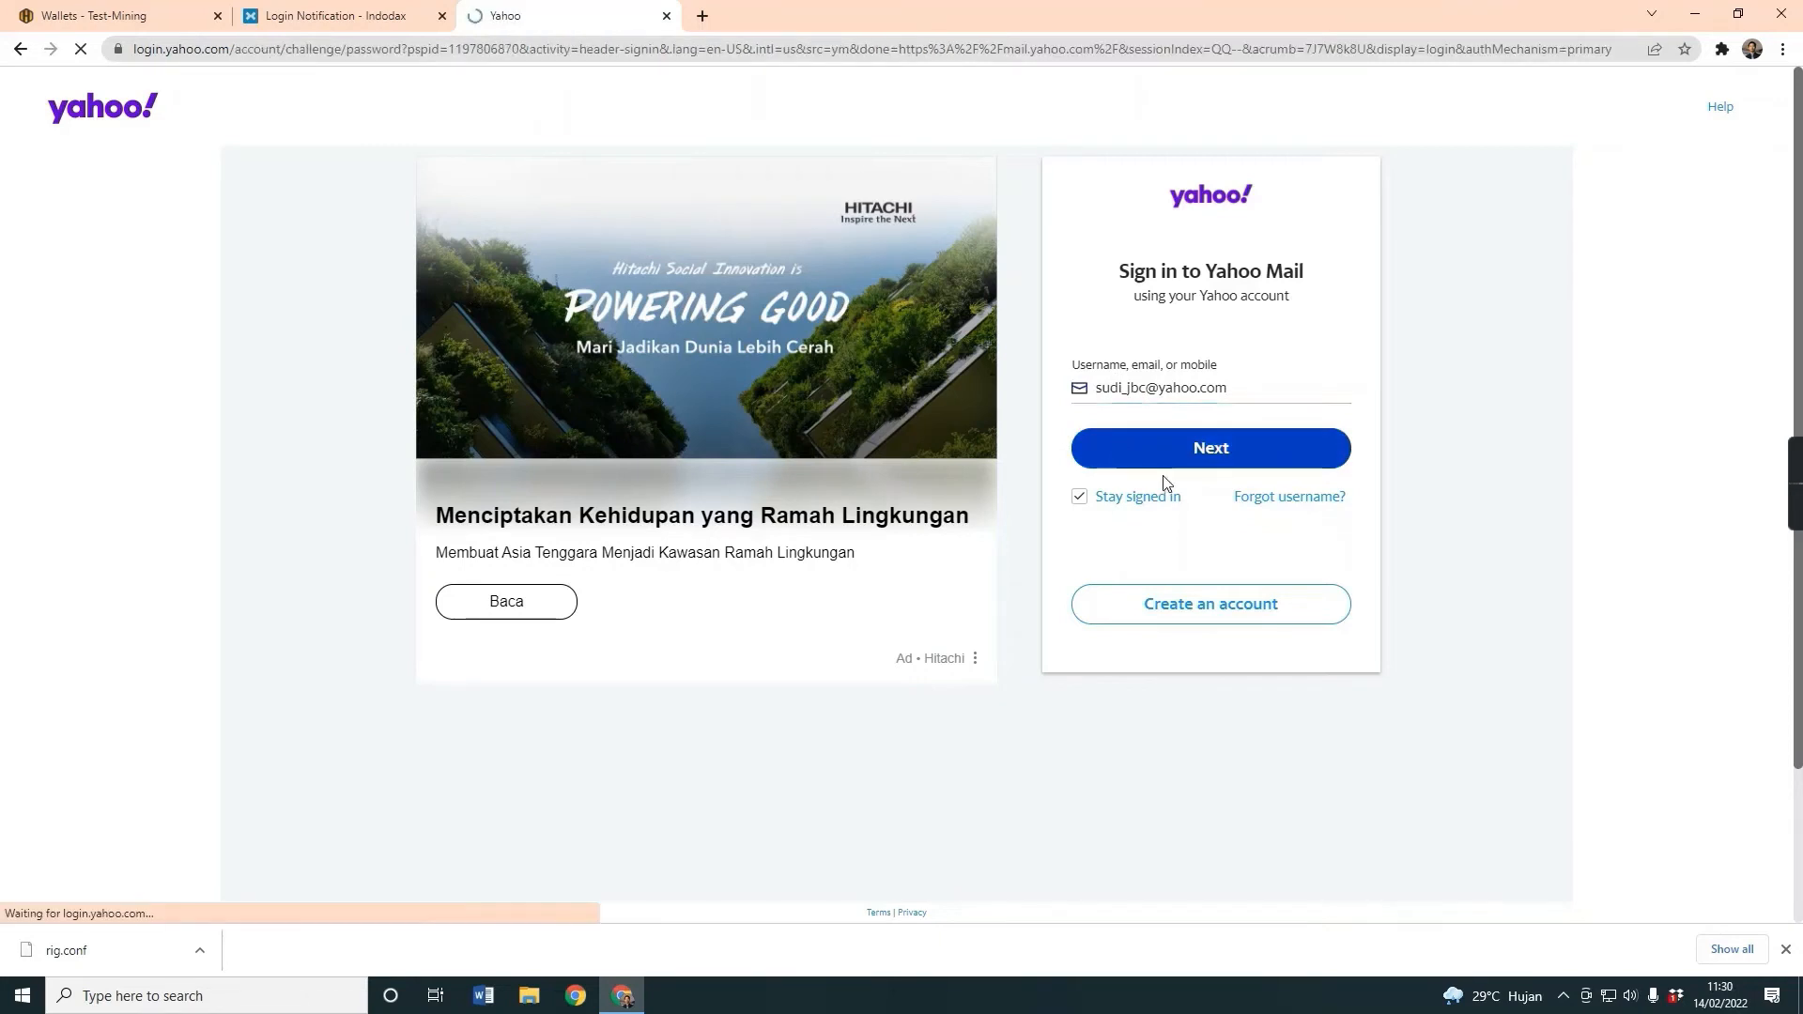
text(•••)
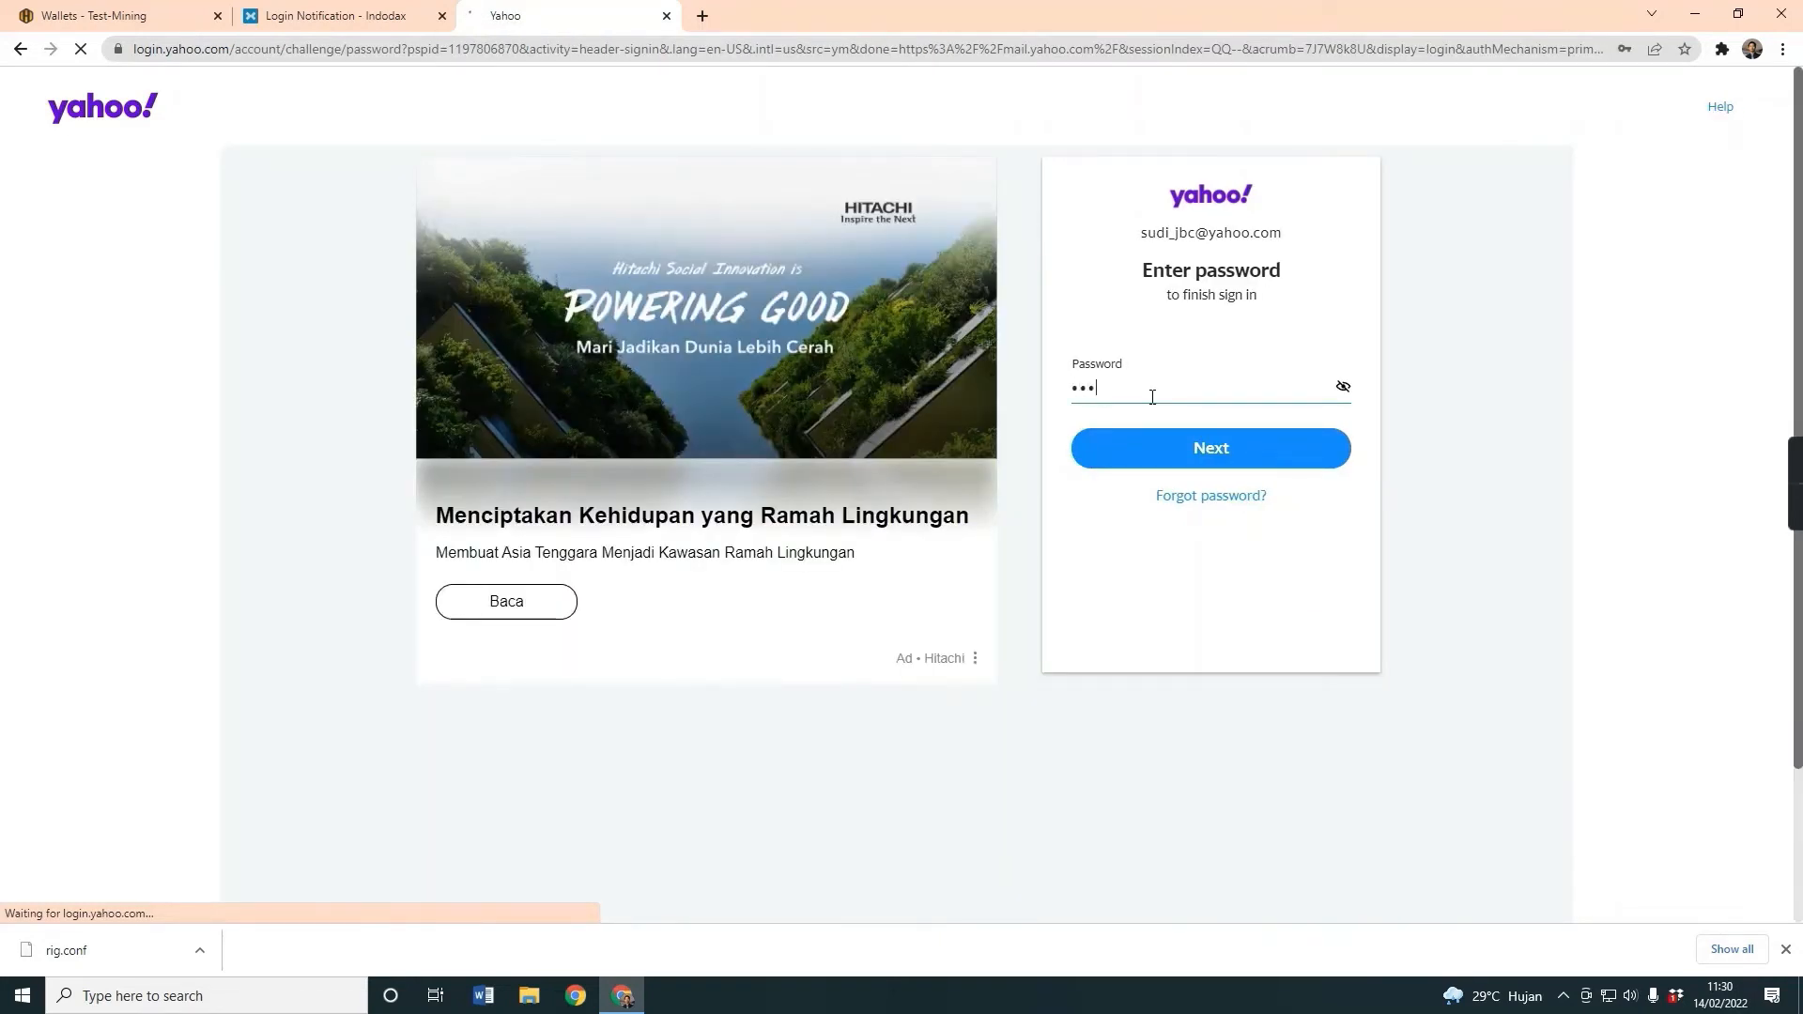
text(•••)
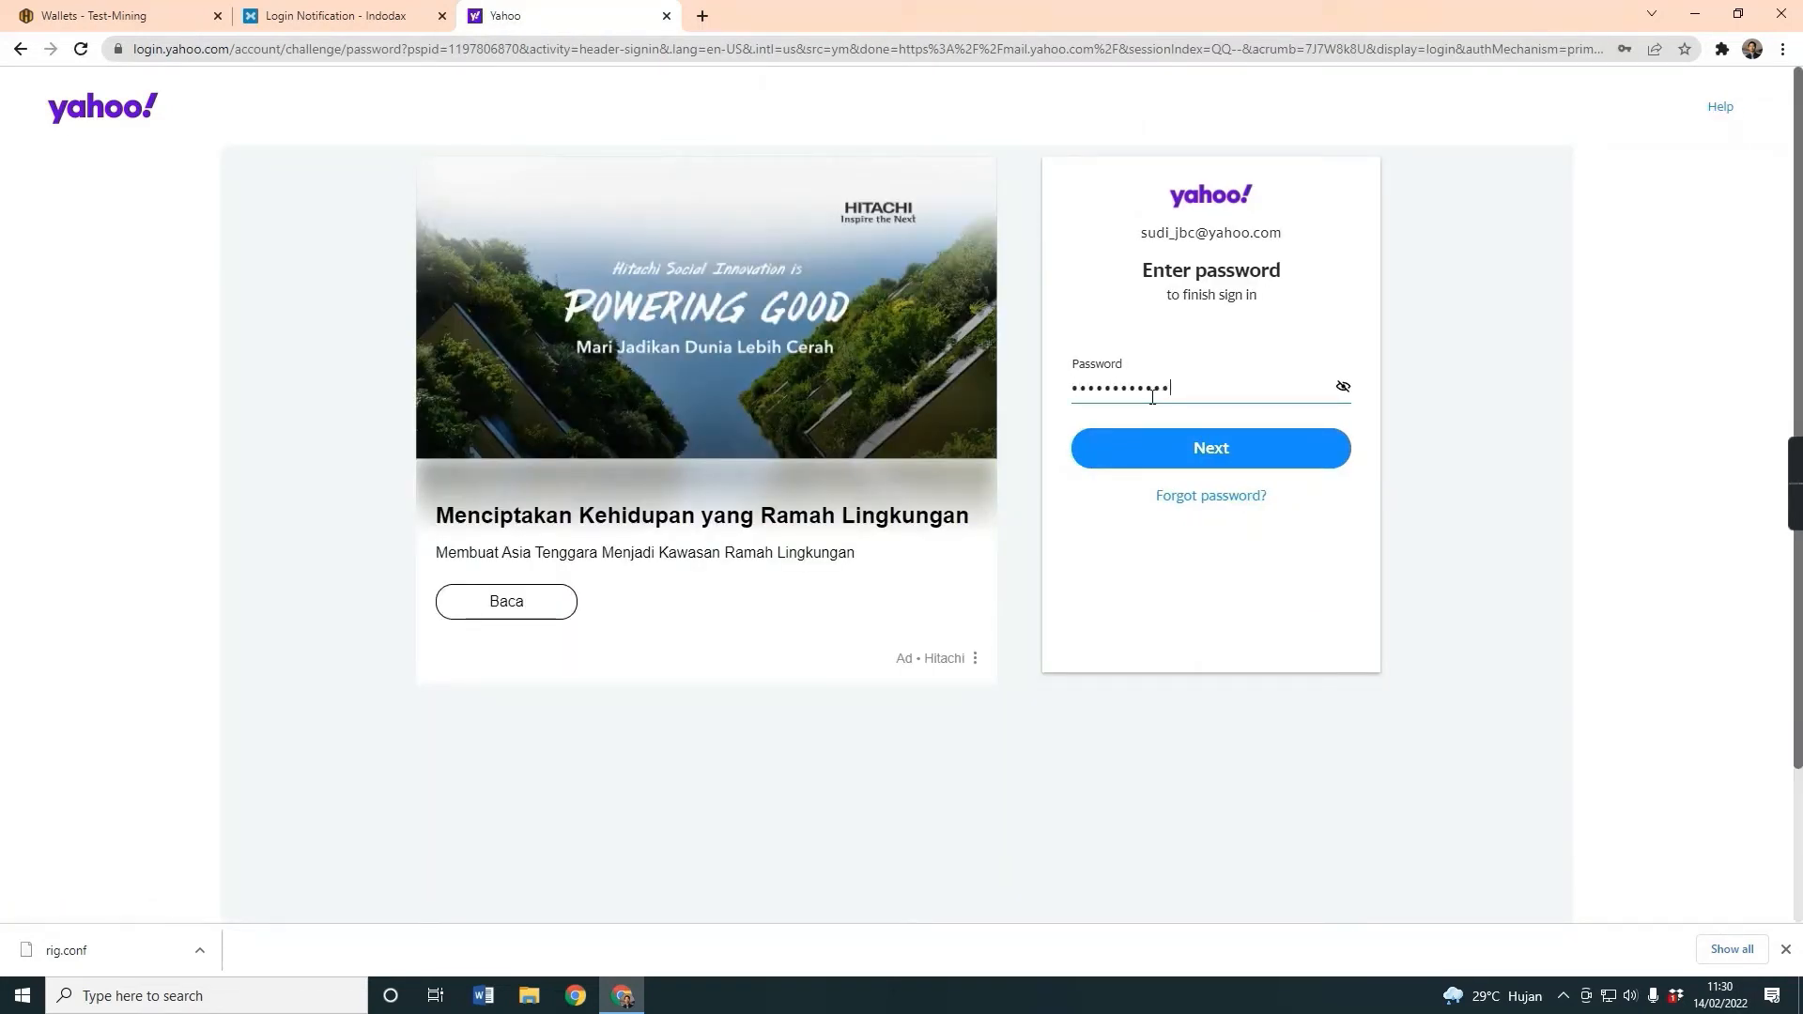
text(••)
key(Return)
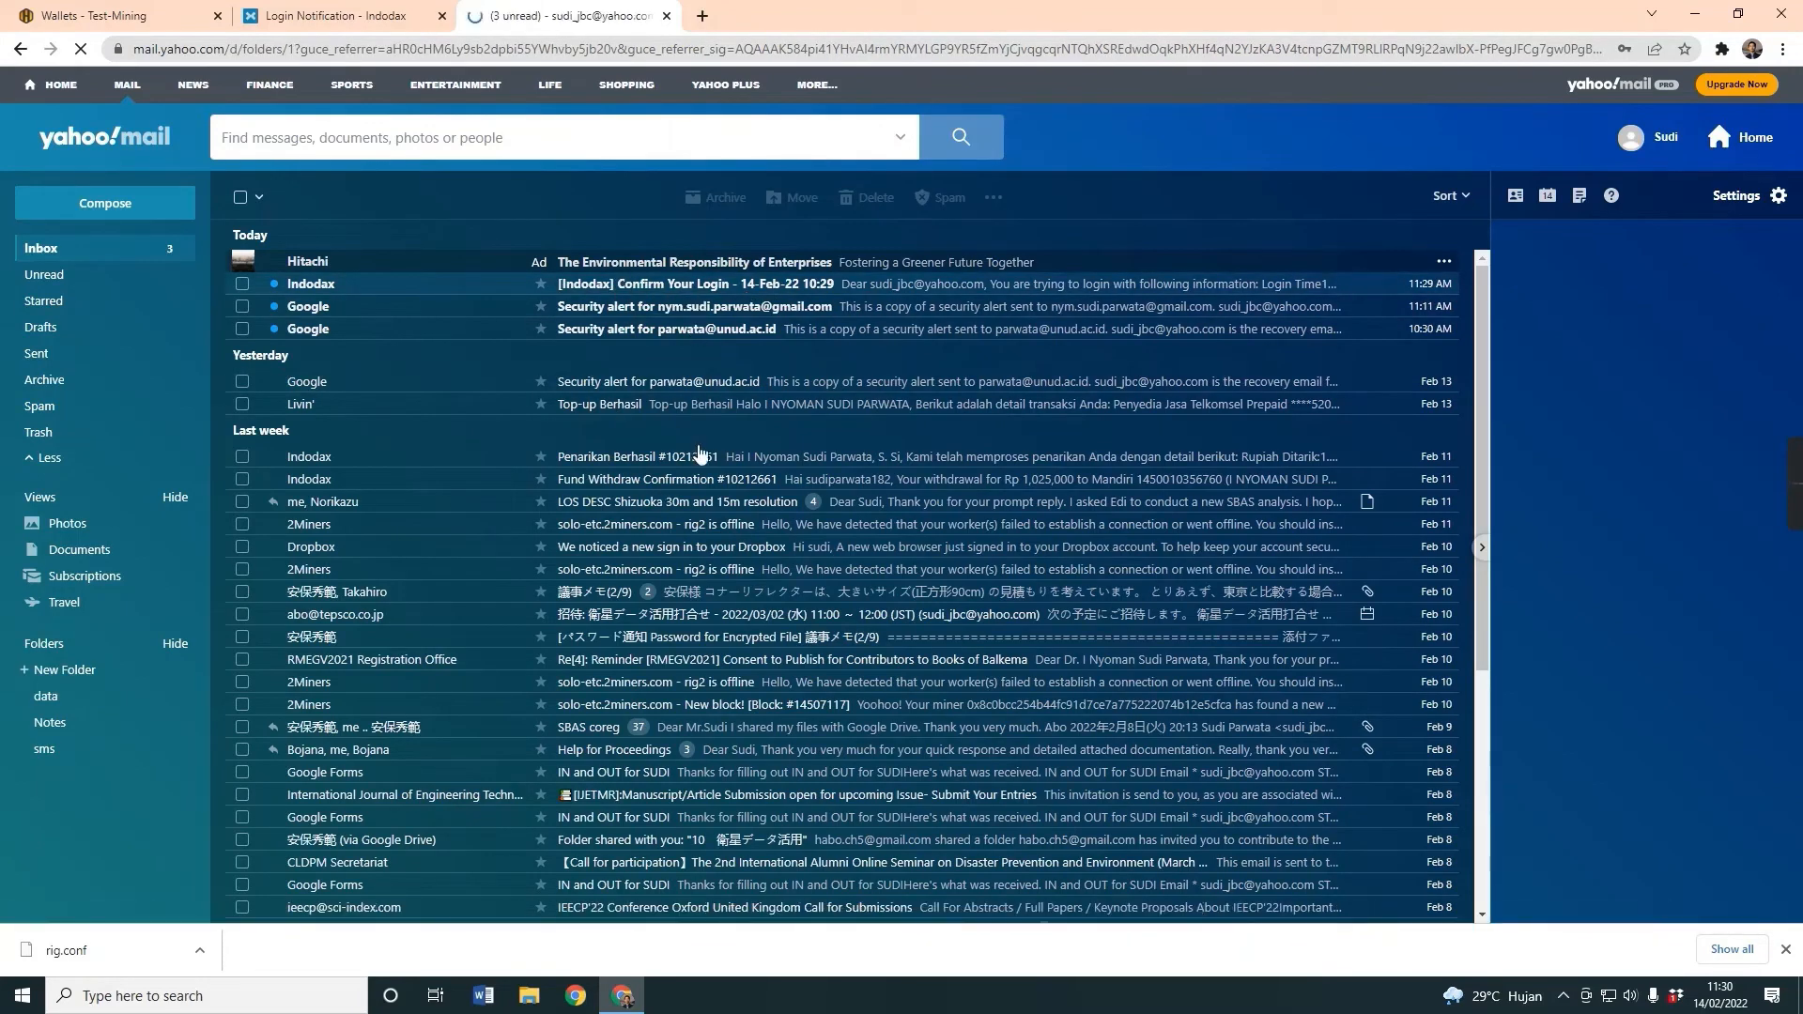
click(709, 306)
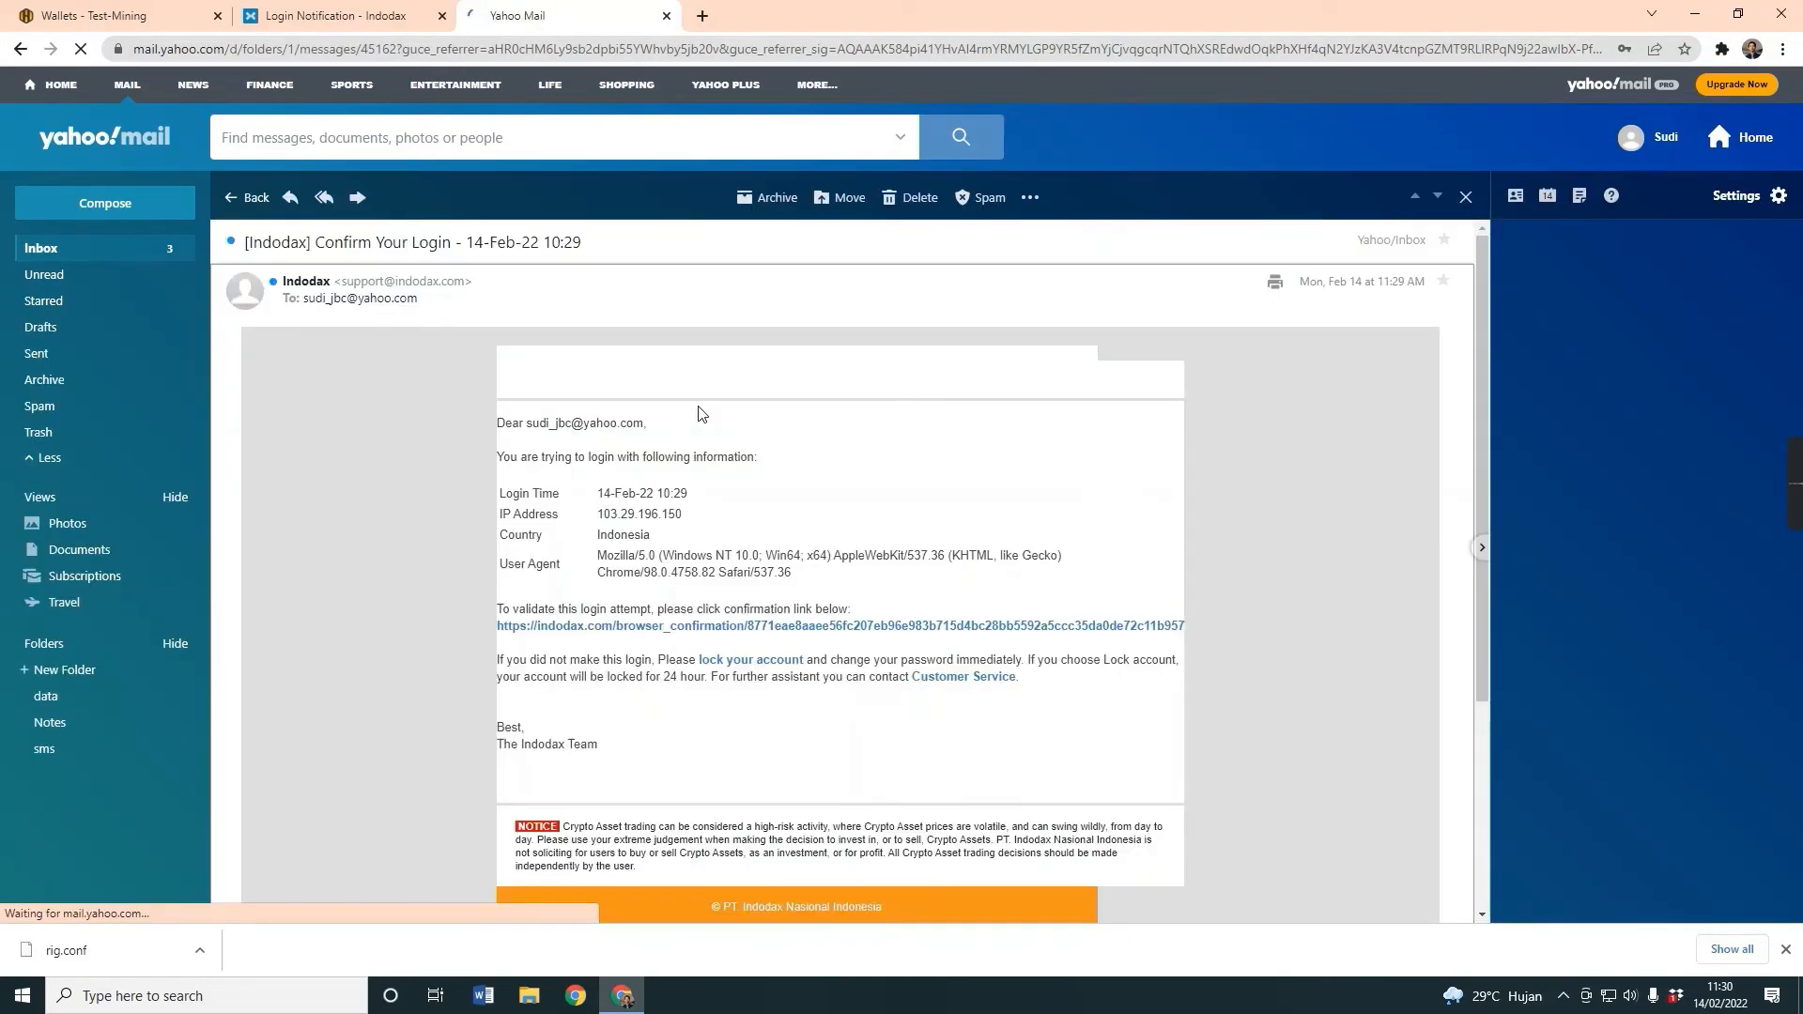
click(663, 654)
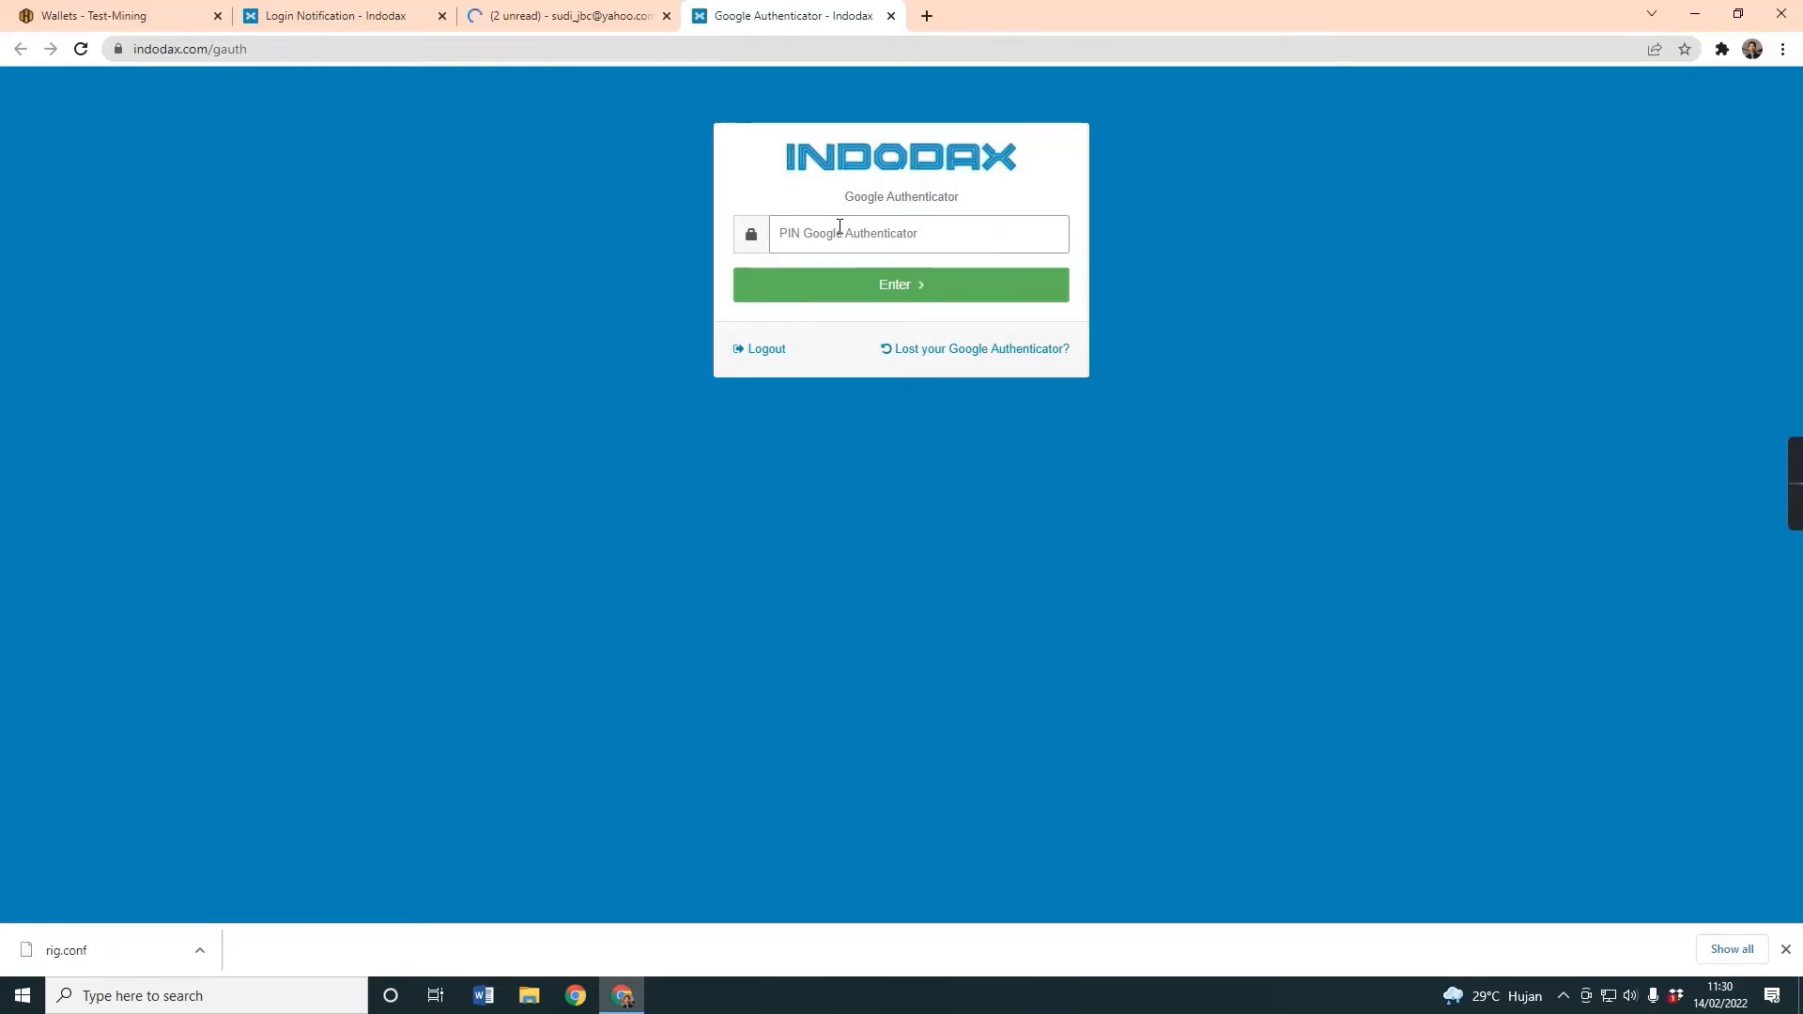
- Enter the Google Authenticator PIN in Indodax and go to the Wallet page
key(Return)
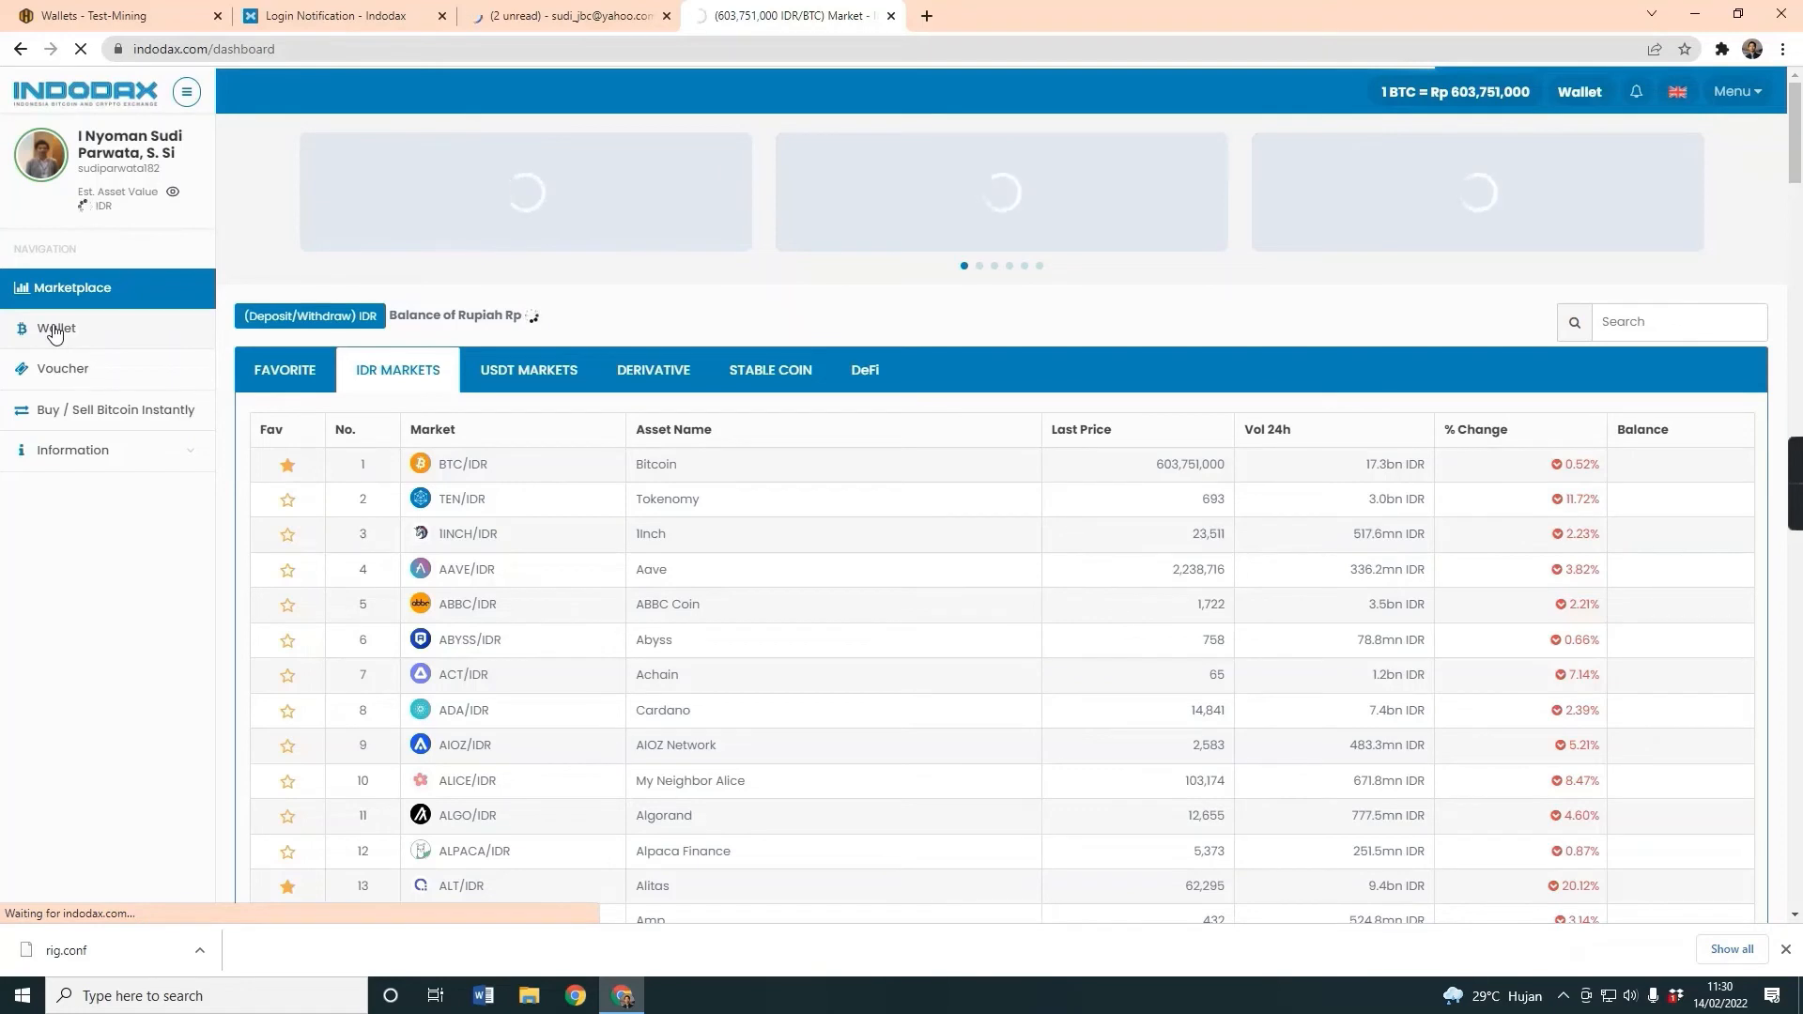
click(55, 329)
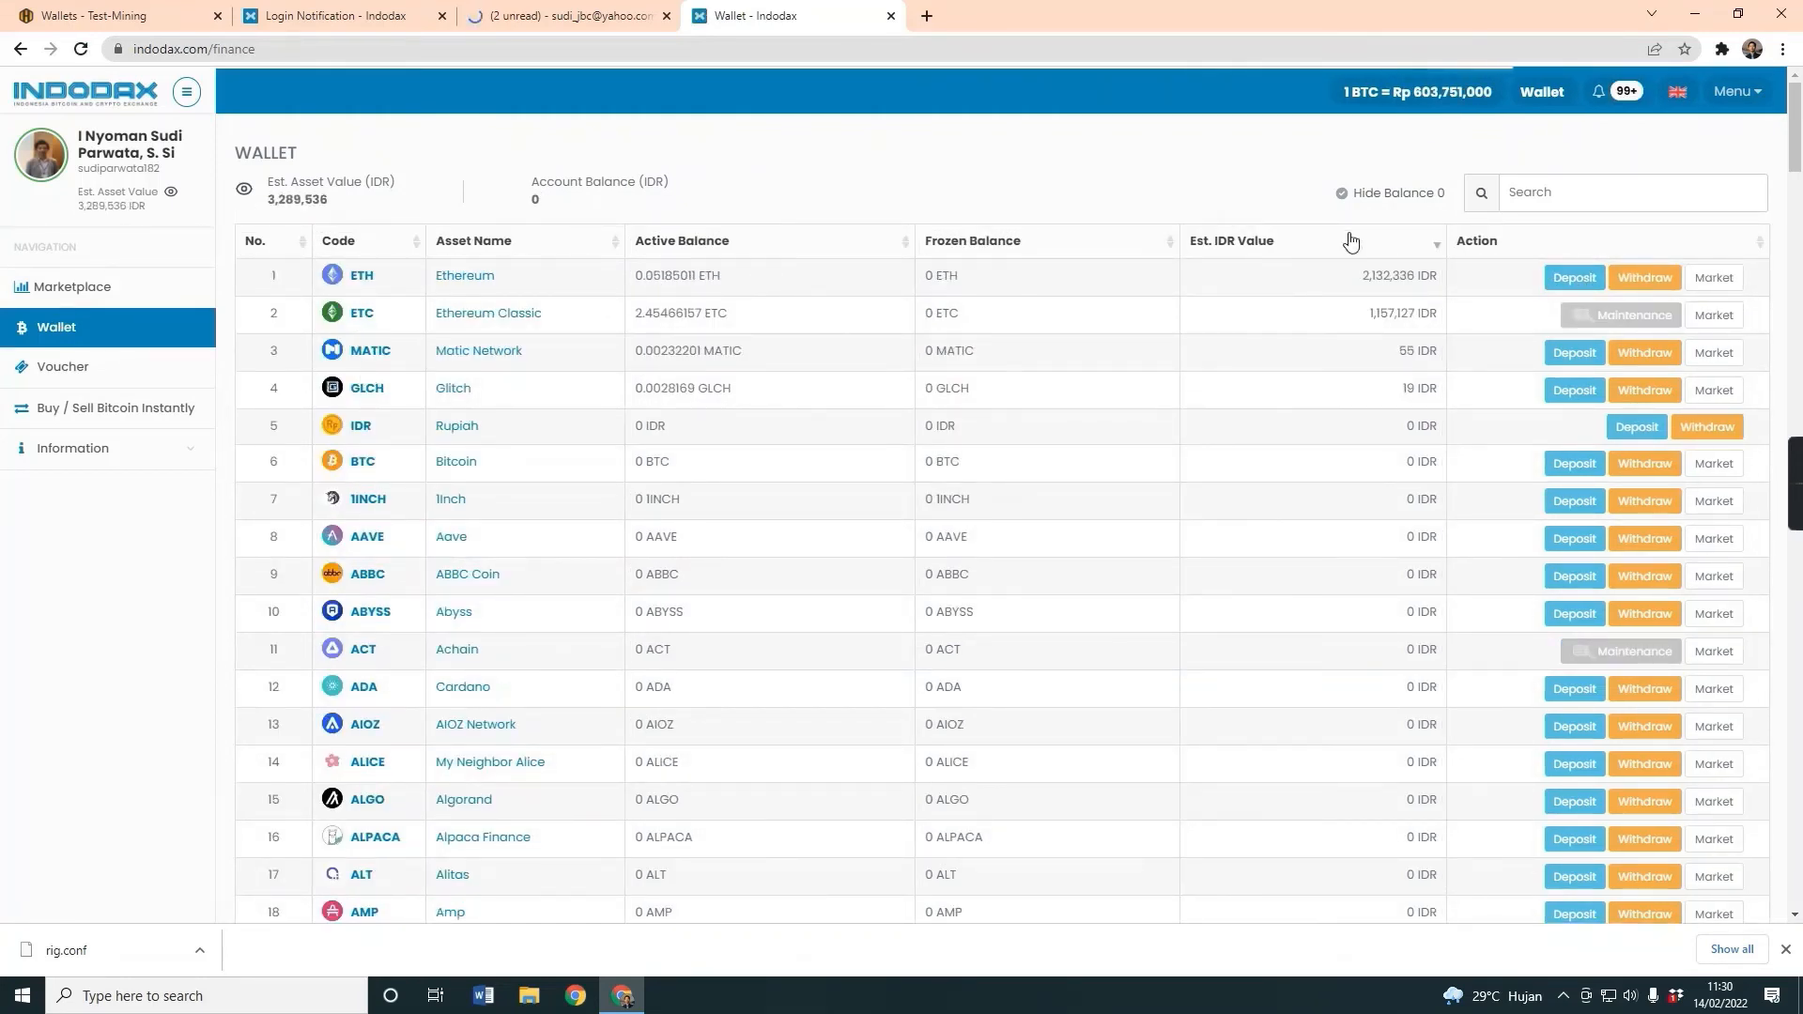
- Reveal and copy the ETH deposit address from Indodax's ETH Deposit page
click(1564, 274)
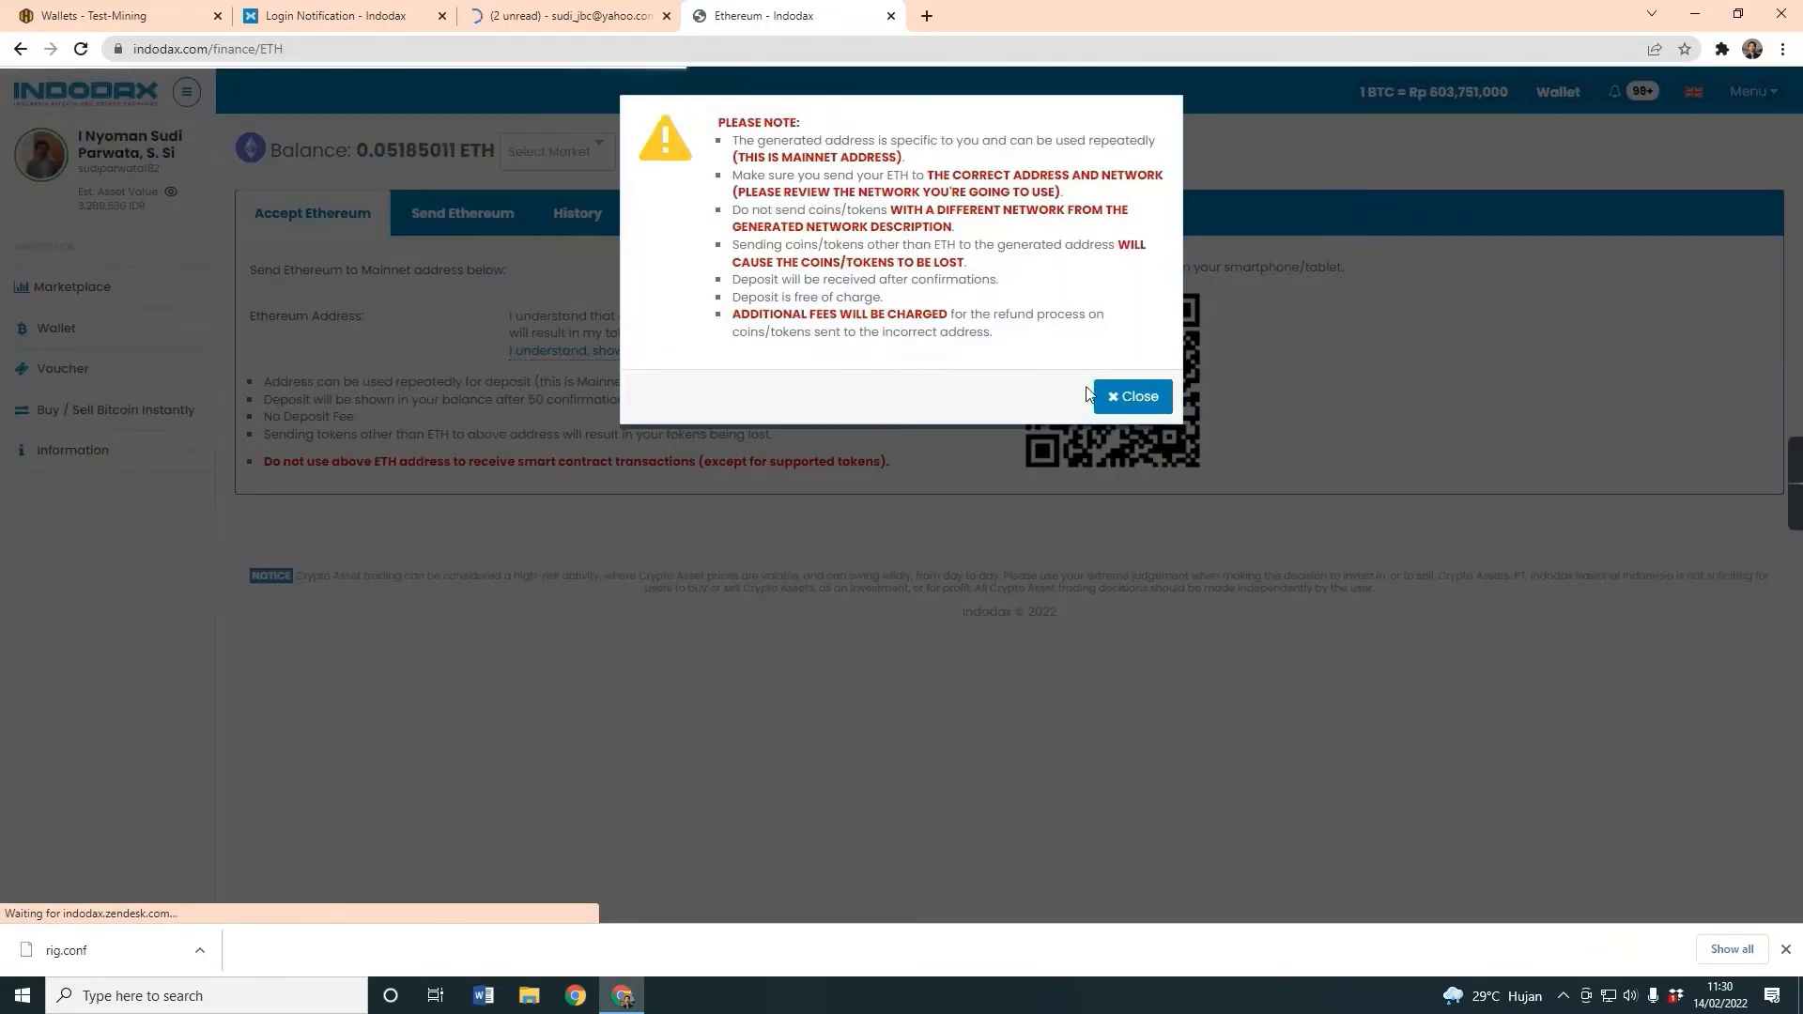
click(1132, 397)
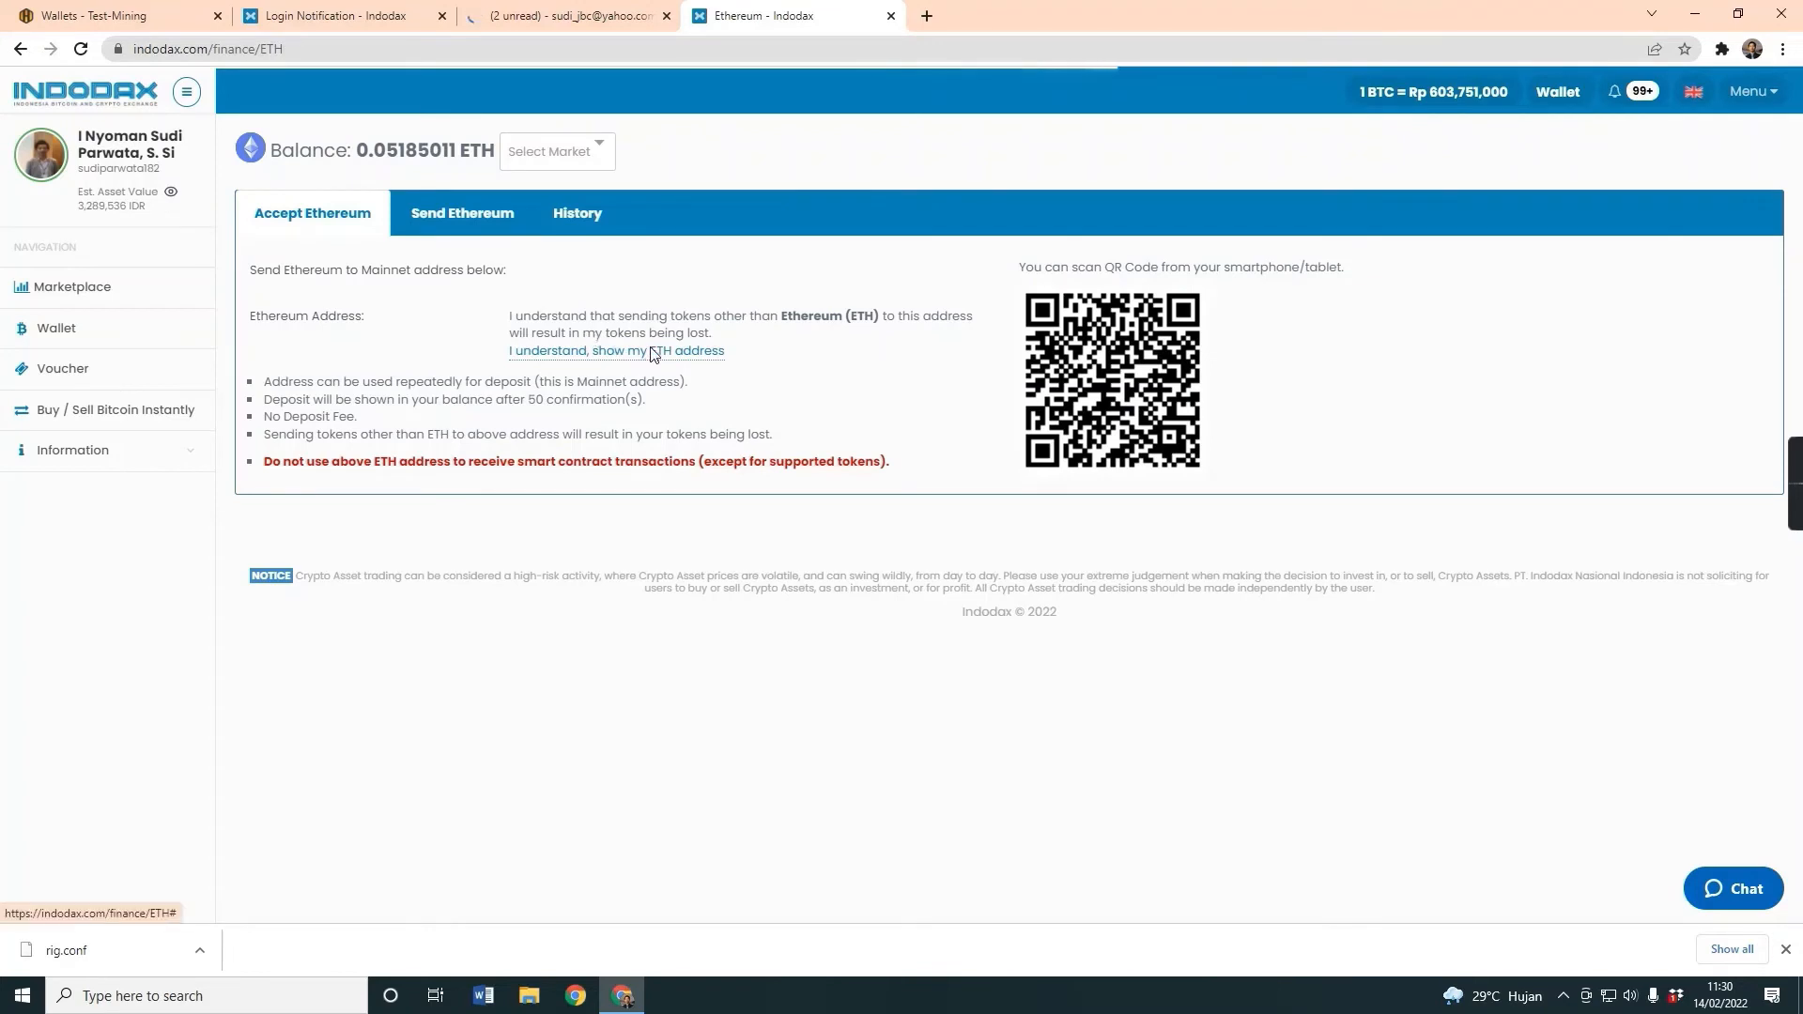
click(720, 351)
click(958, 317)
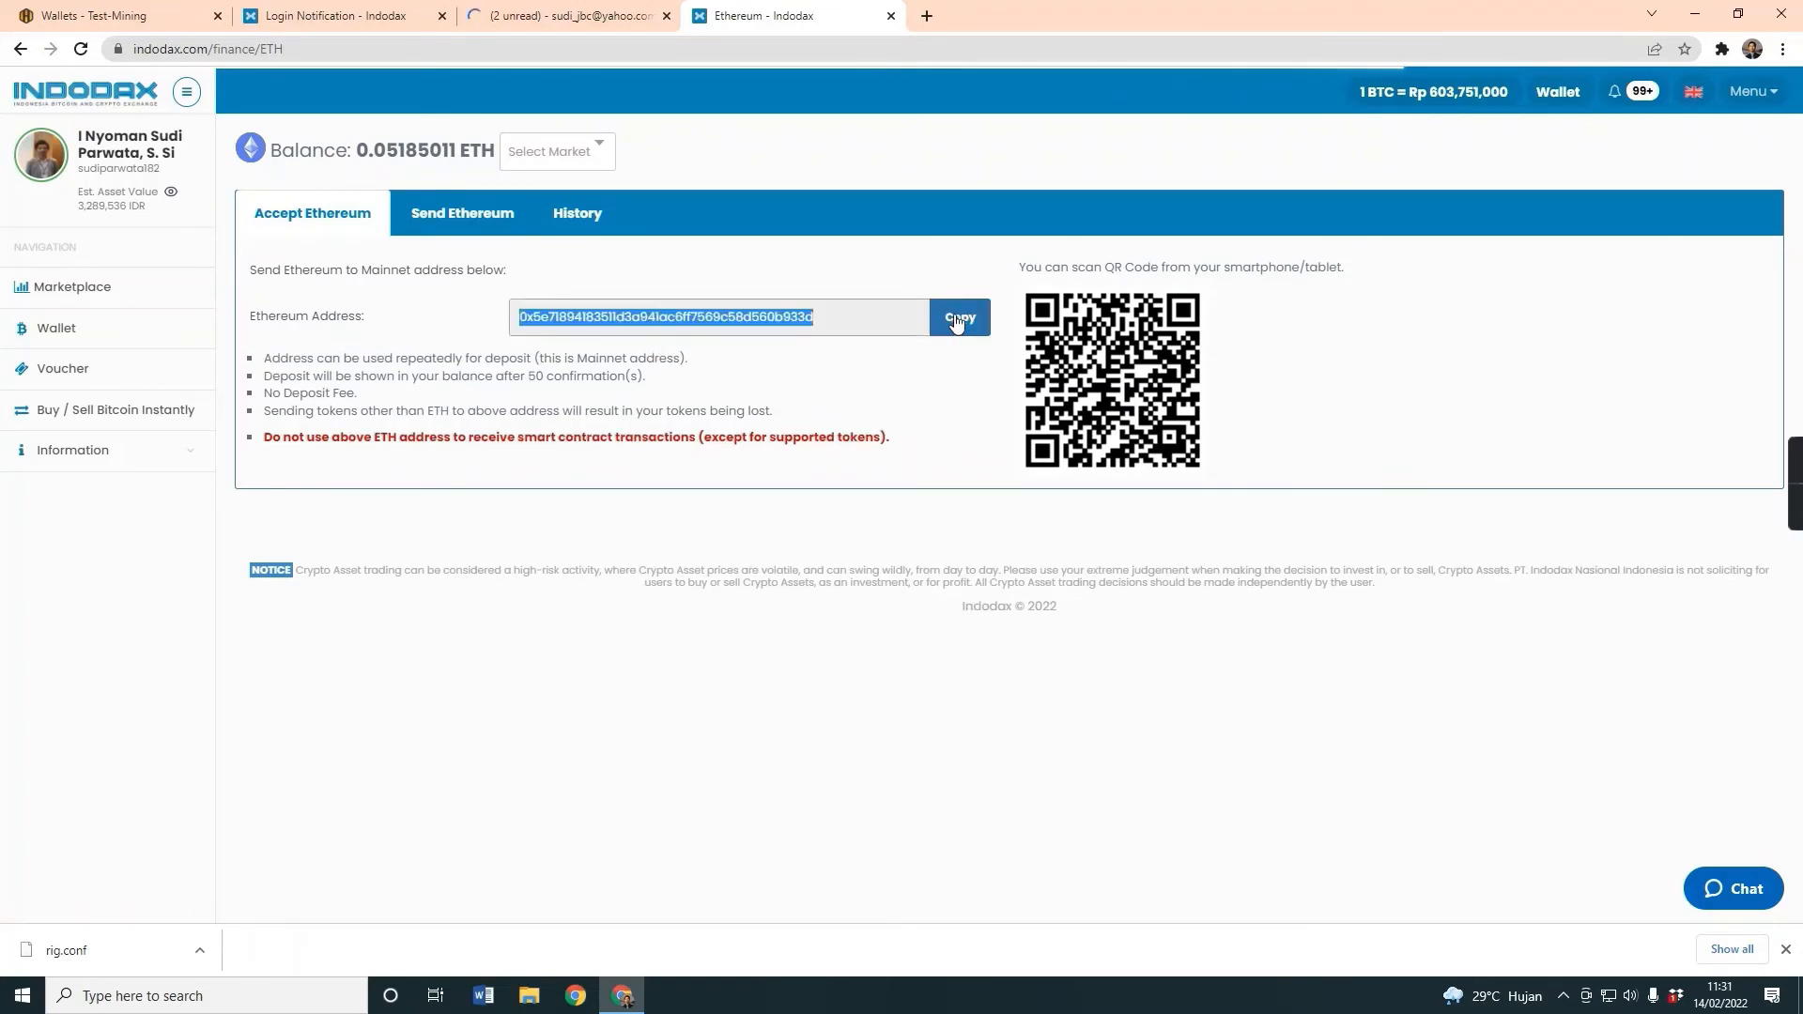
click(122, 18)
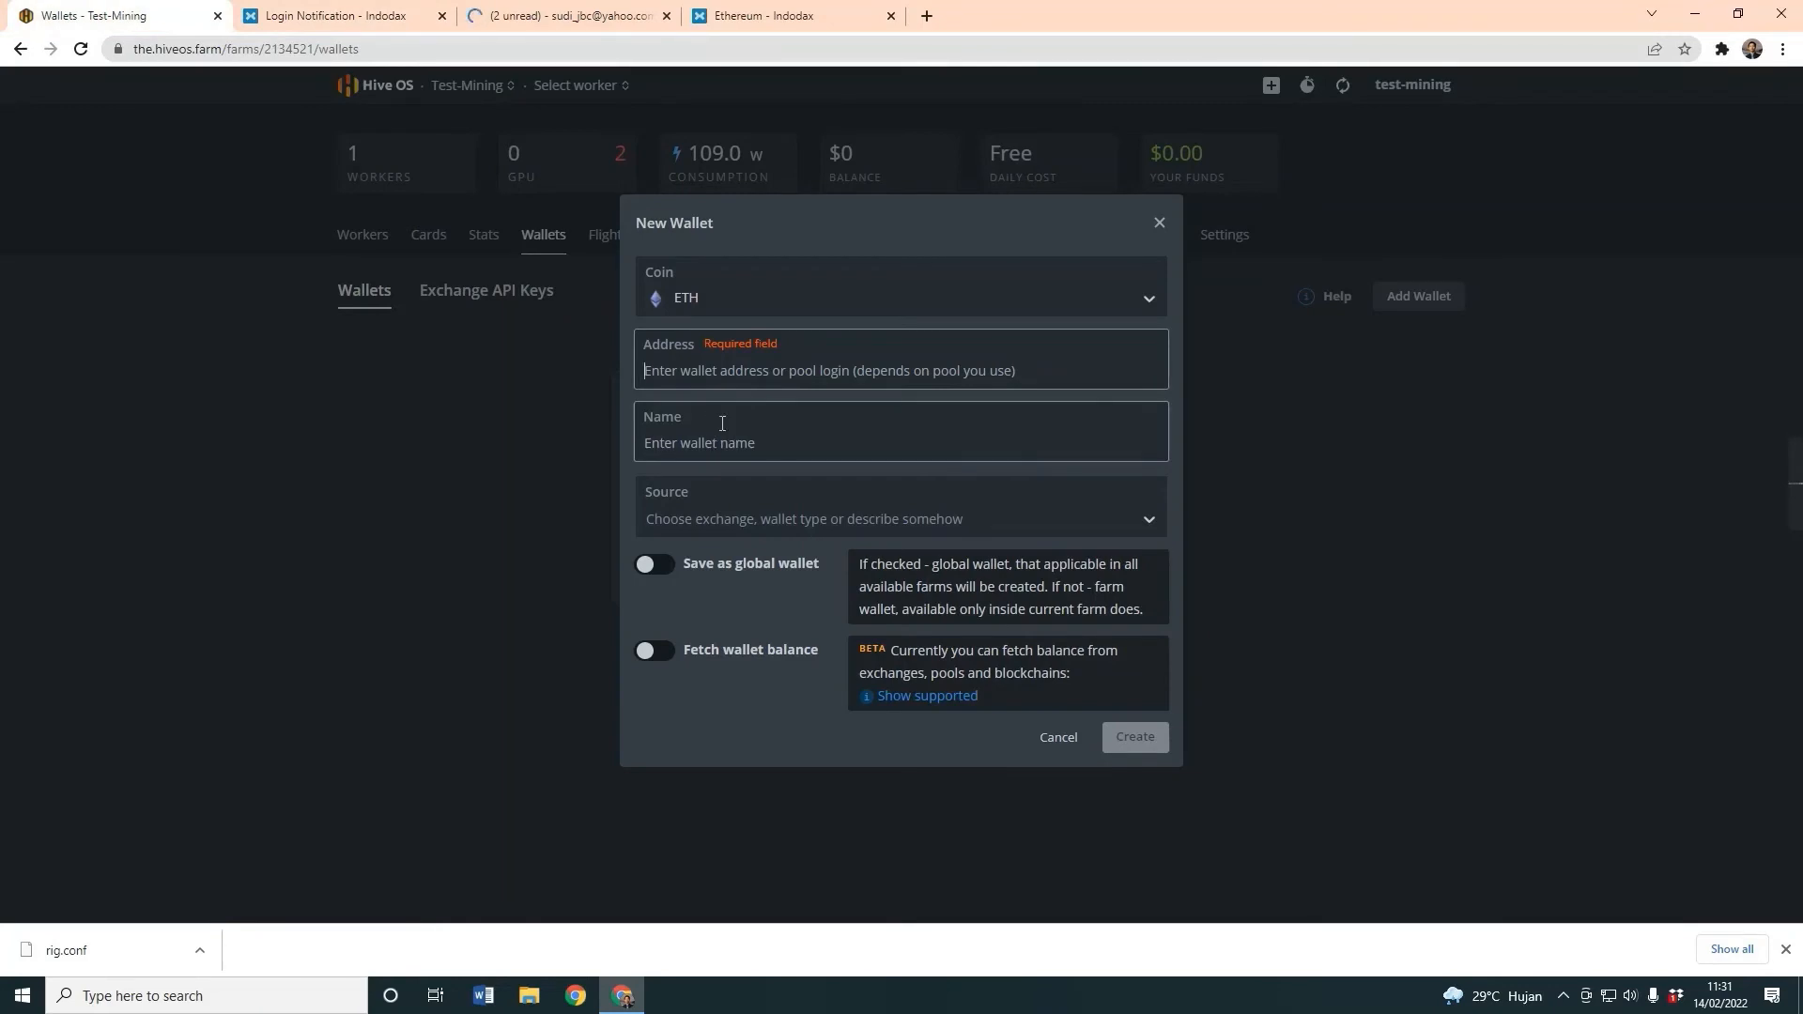
- Create the ETH wallet ETH-INDODAX with the pasted deposit address and source indodax
key(ctrl+v)
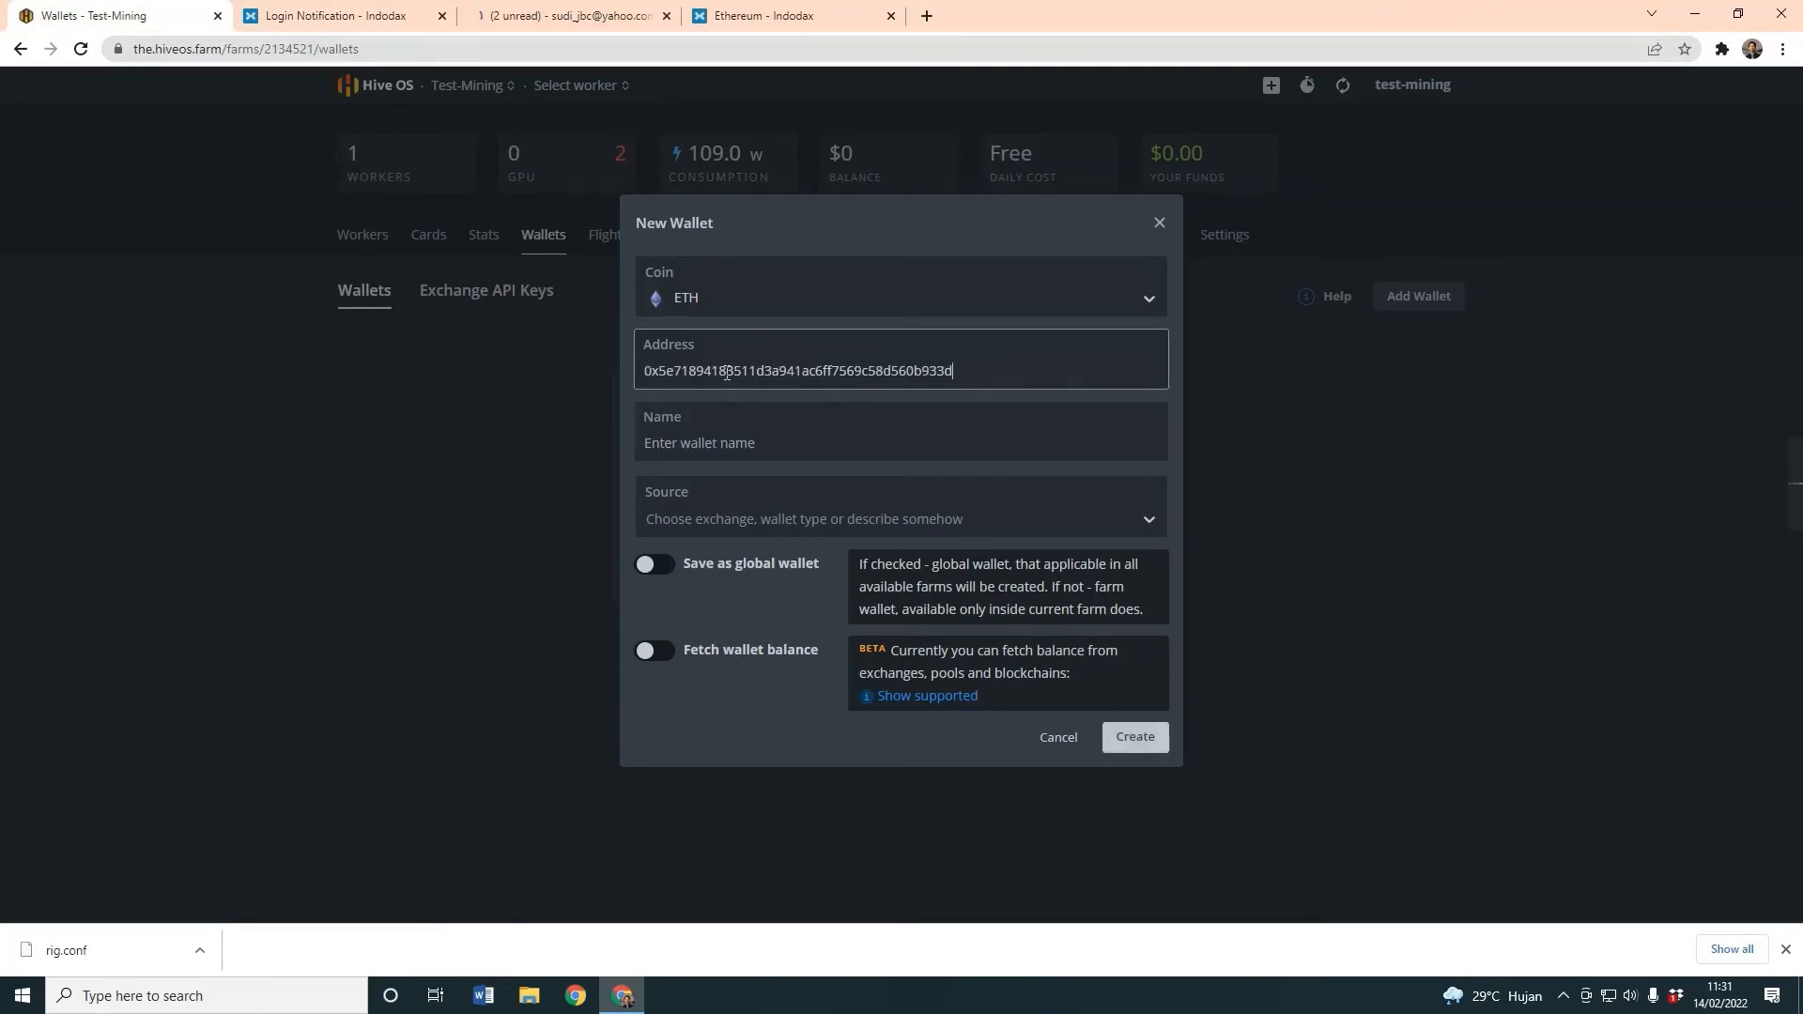
click(723, 443)
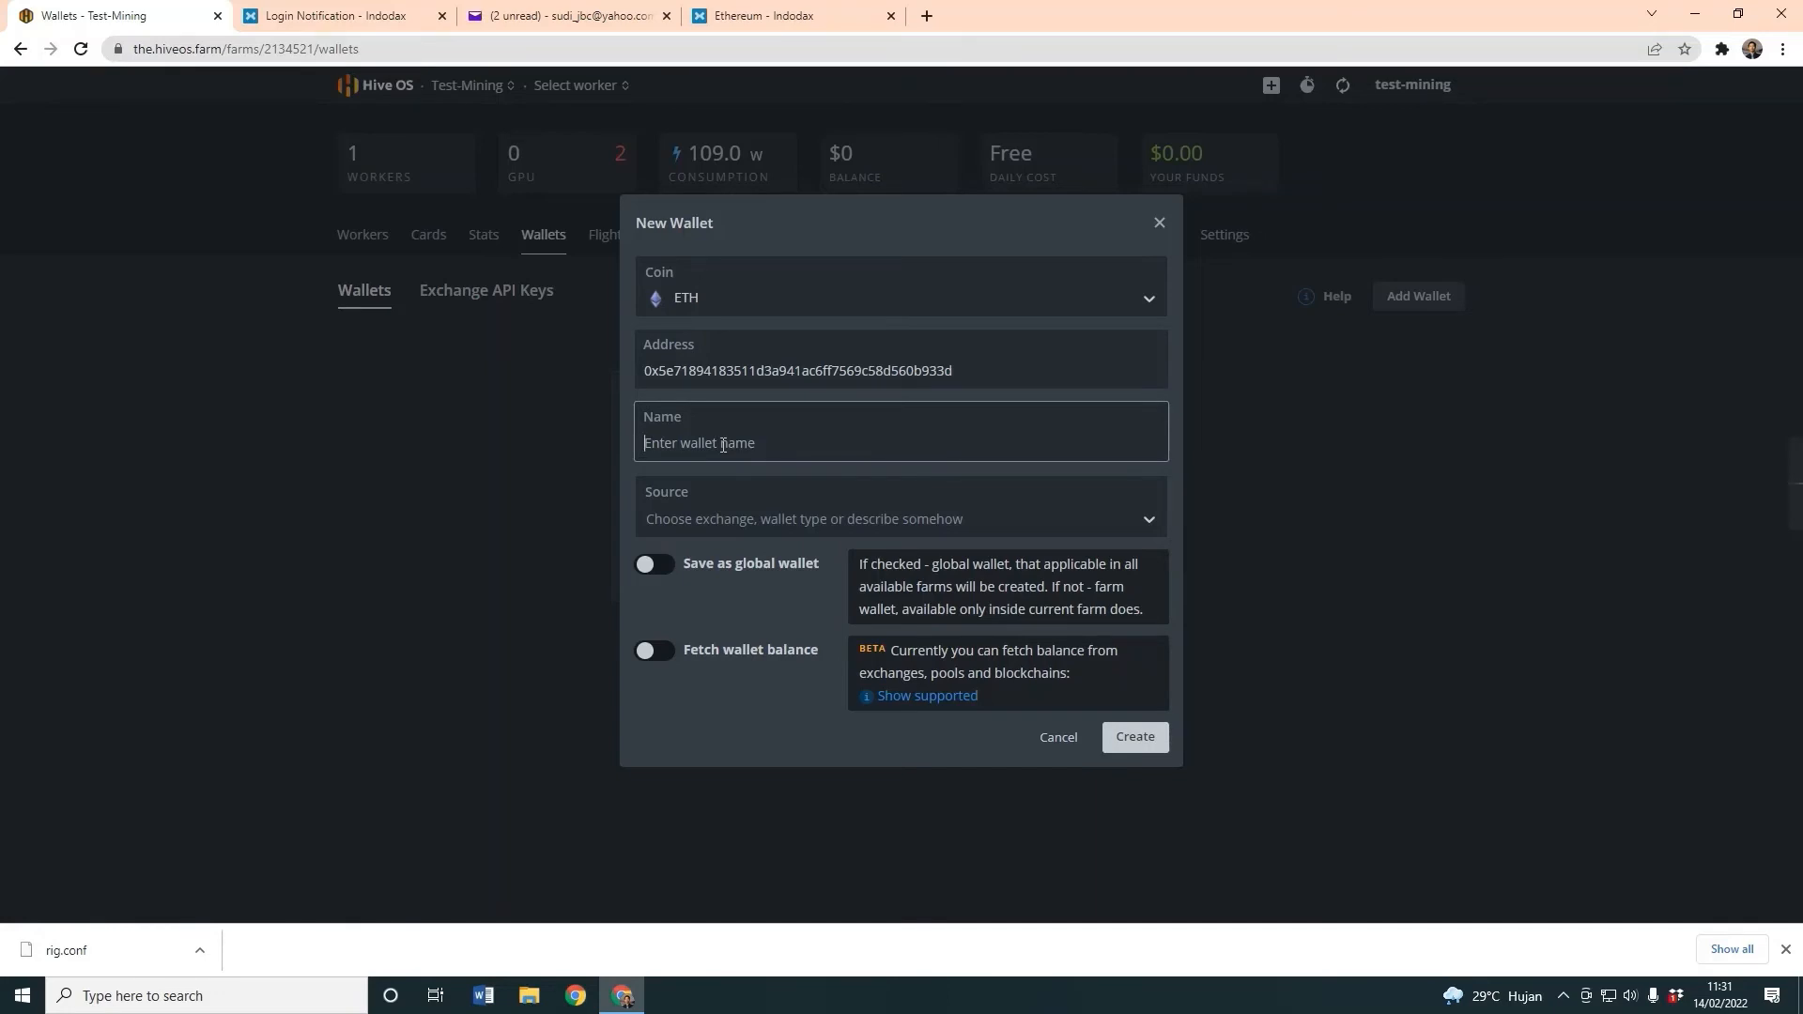
text(ETH-INDODAX)
click(775, 522)
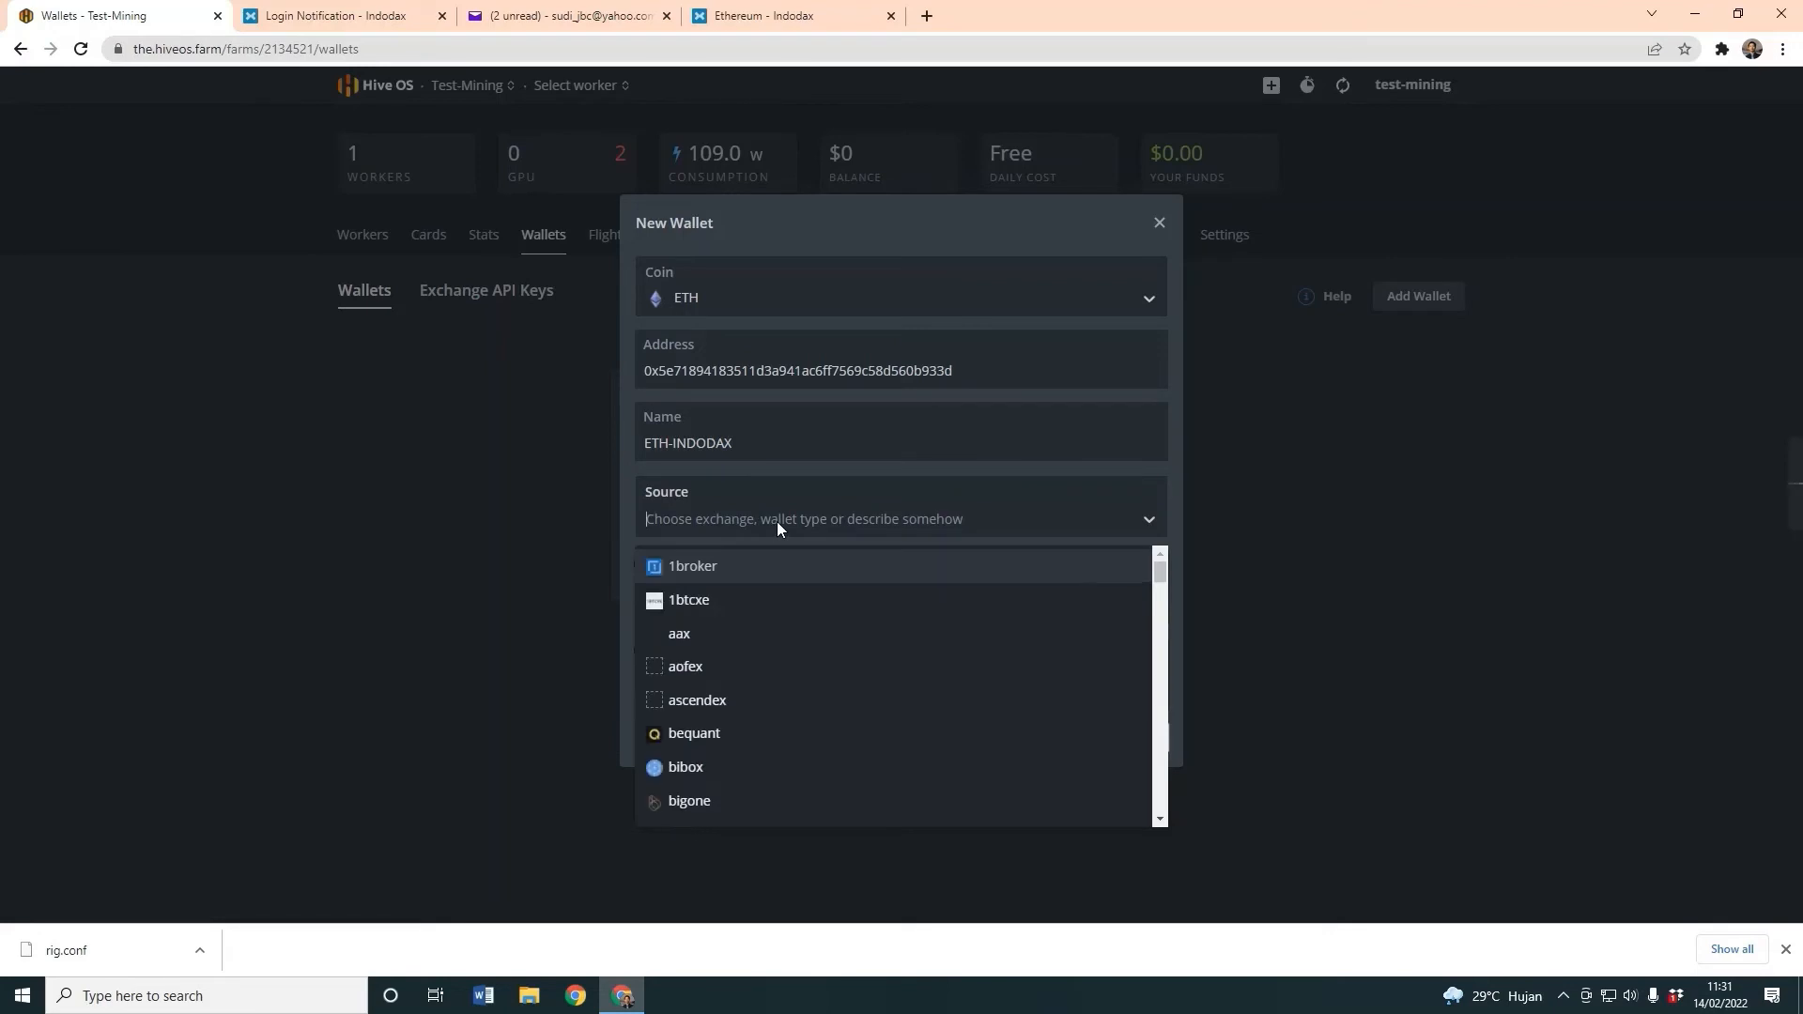
text(Indo)
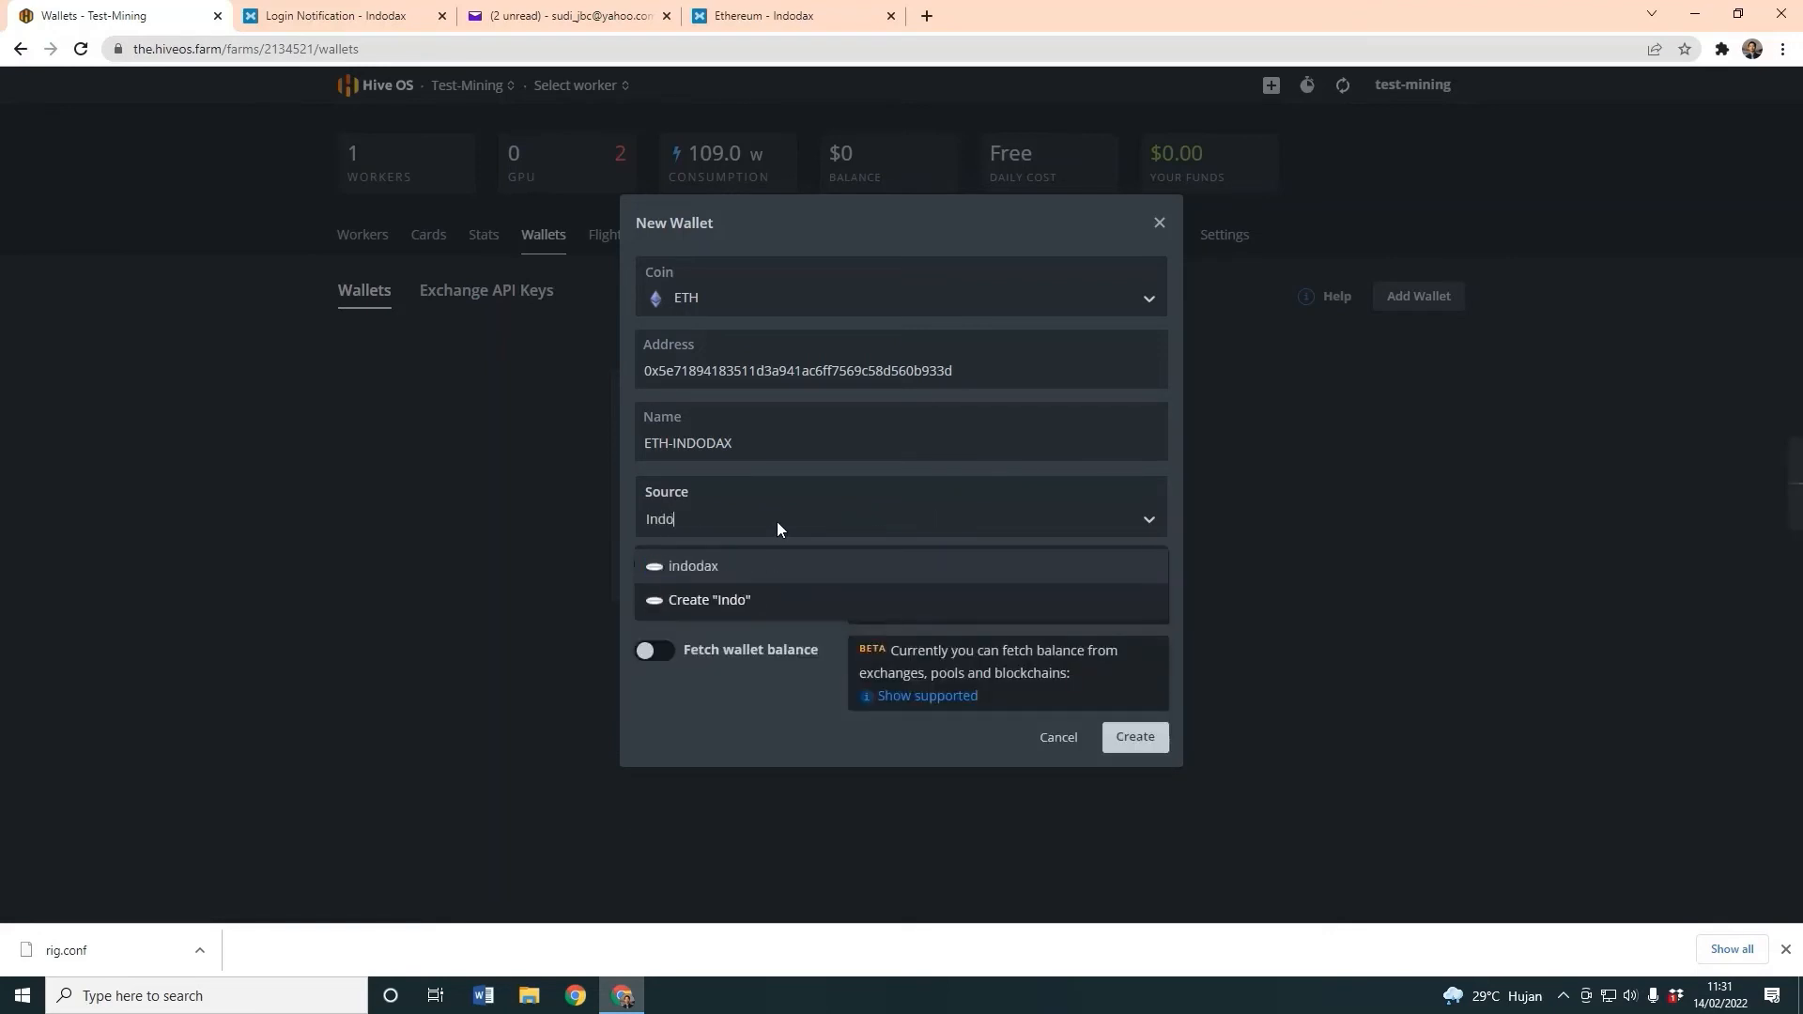
click(738, 563)
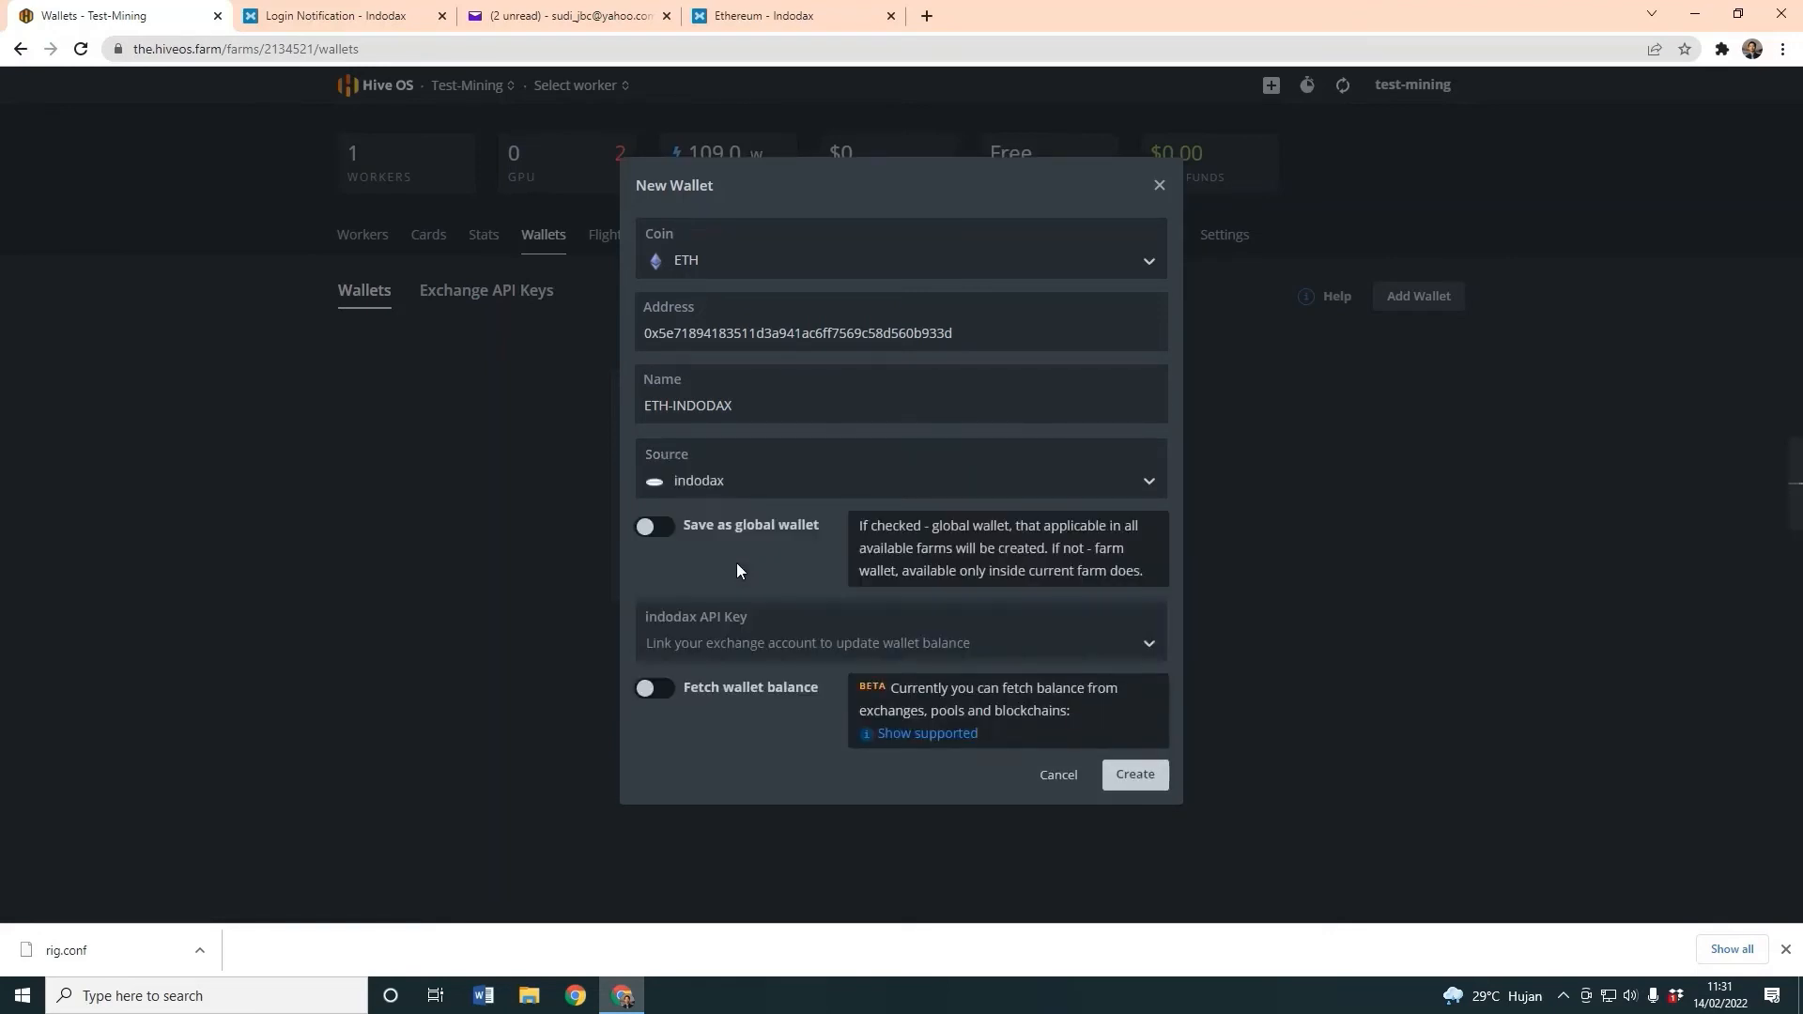
click(1124, 773)
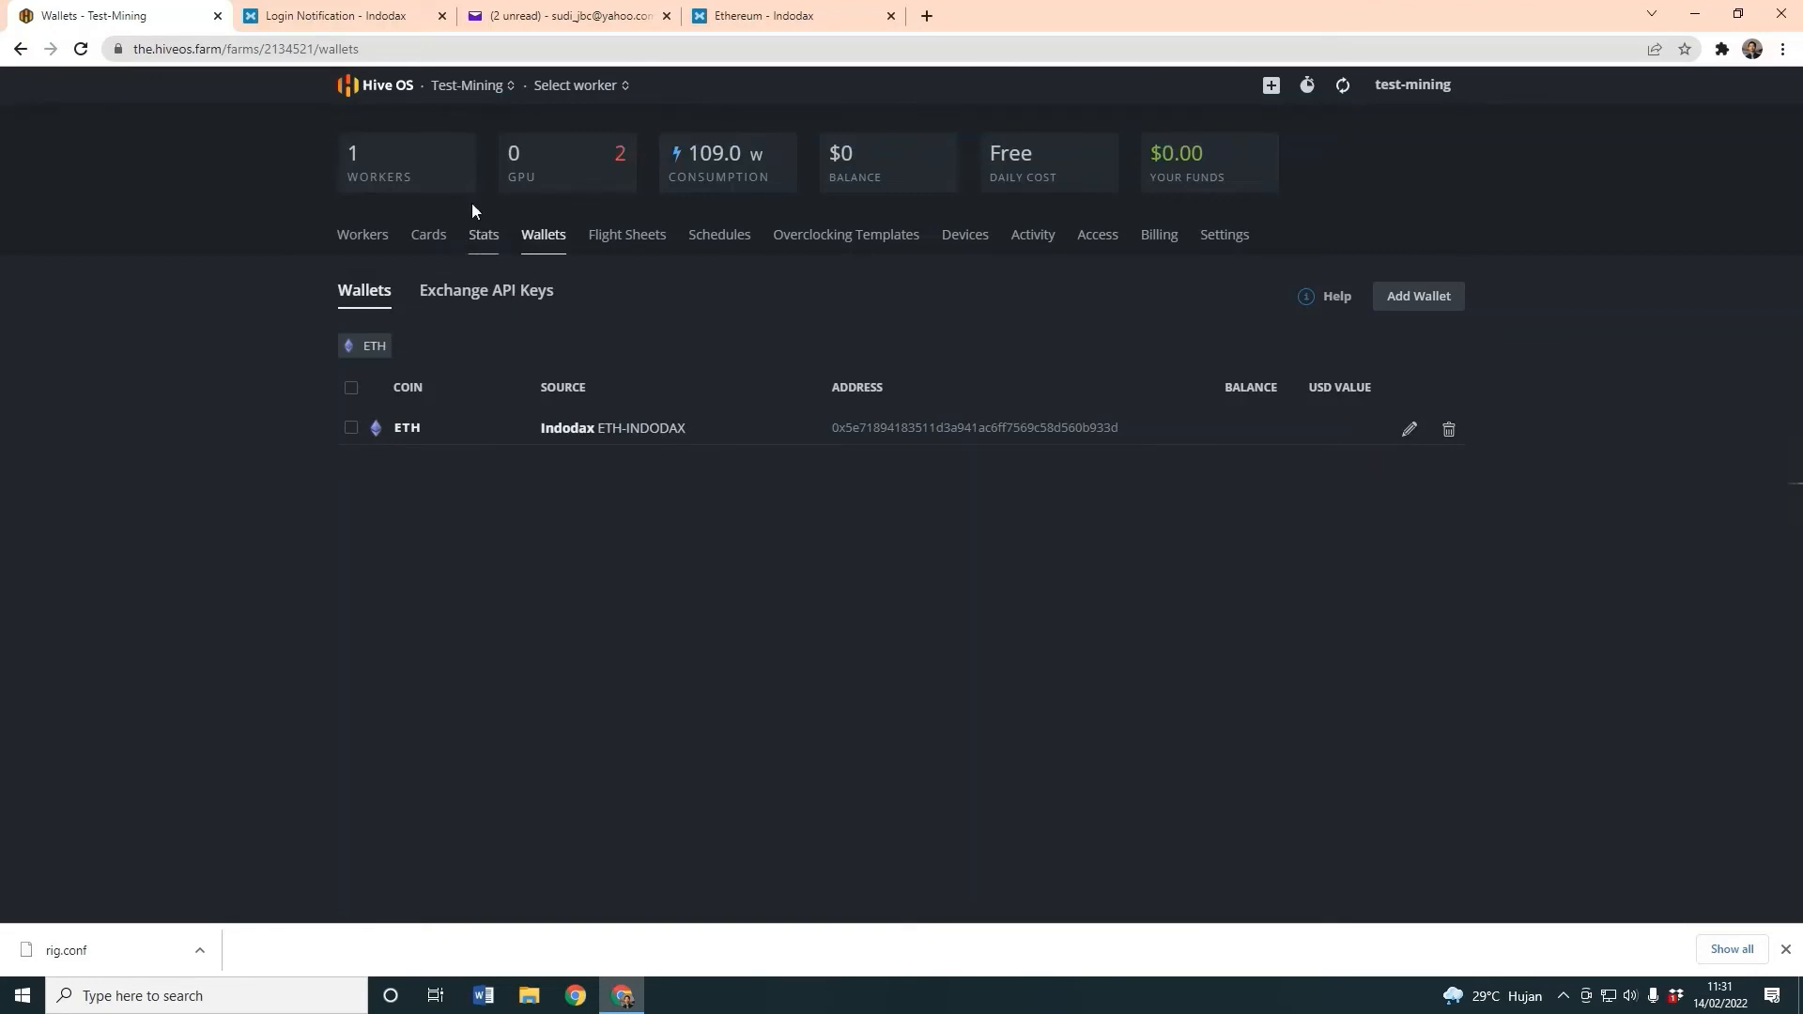
- Check Rig1's current flight sheet, then go to the Test-Mining farm's flight sheets page
click(367, 242)
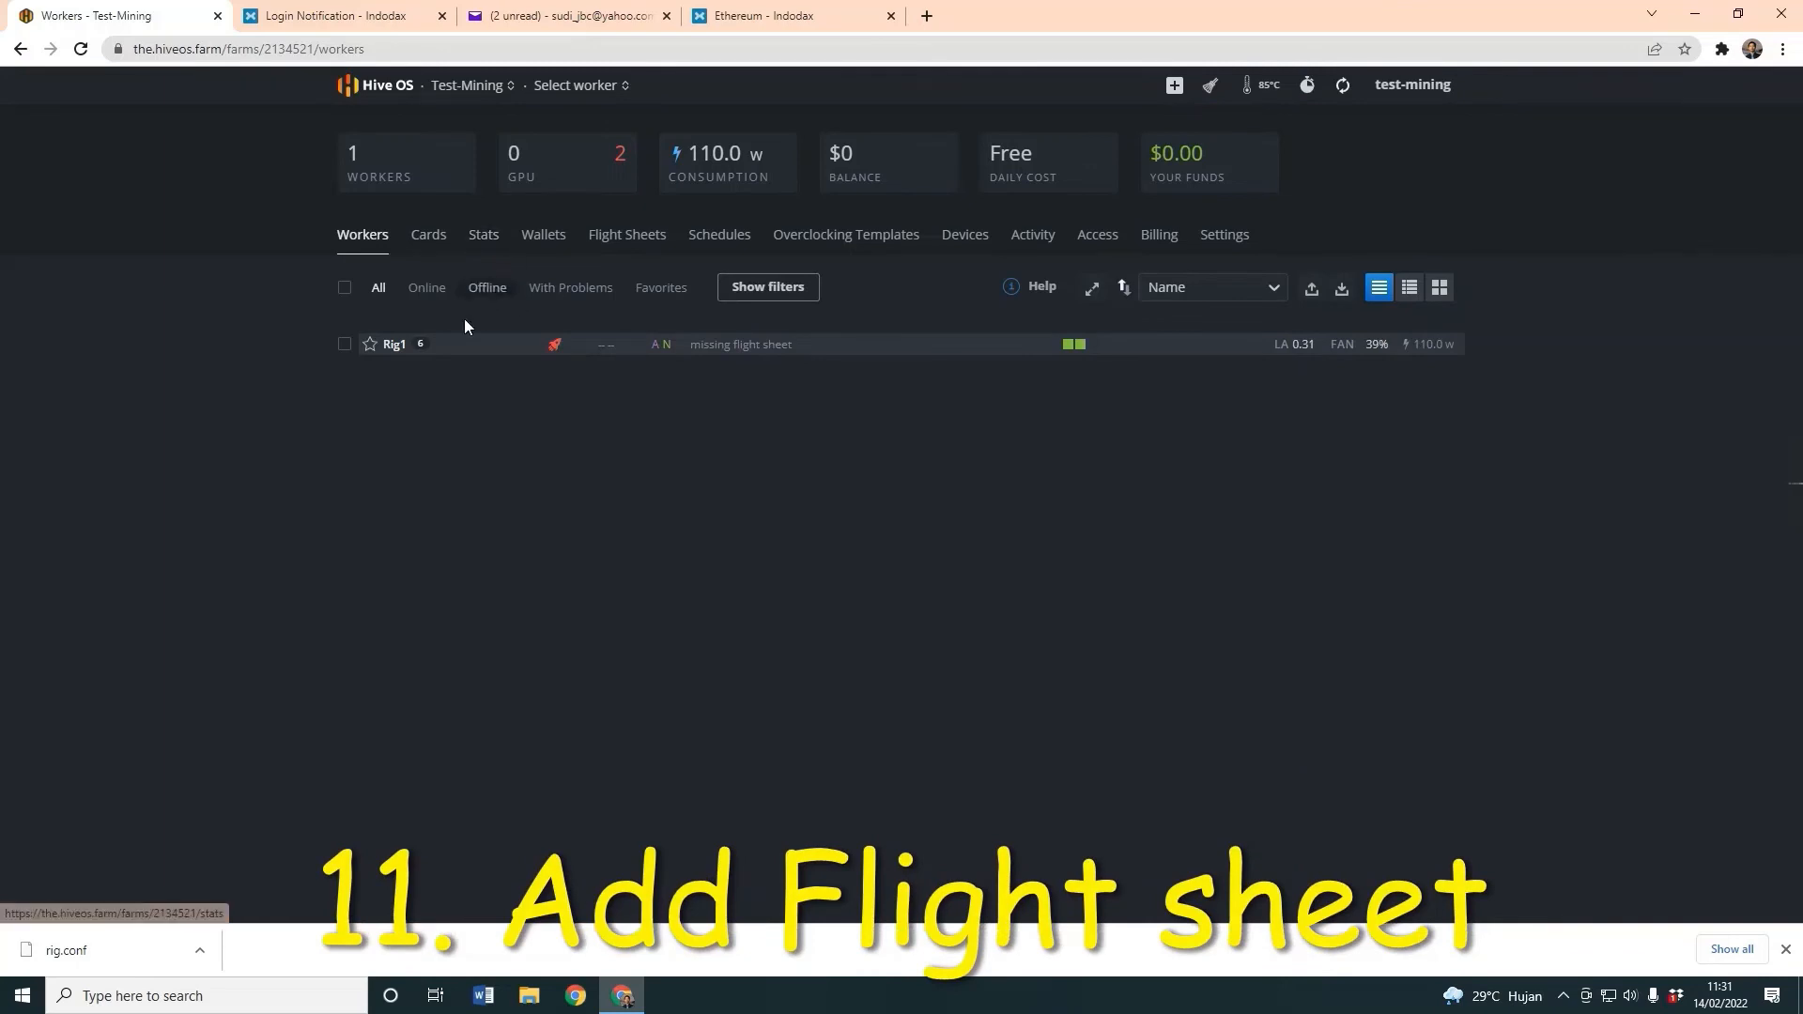
click(394, 344)
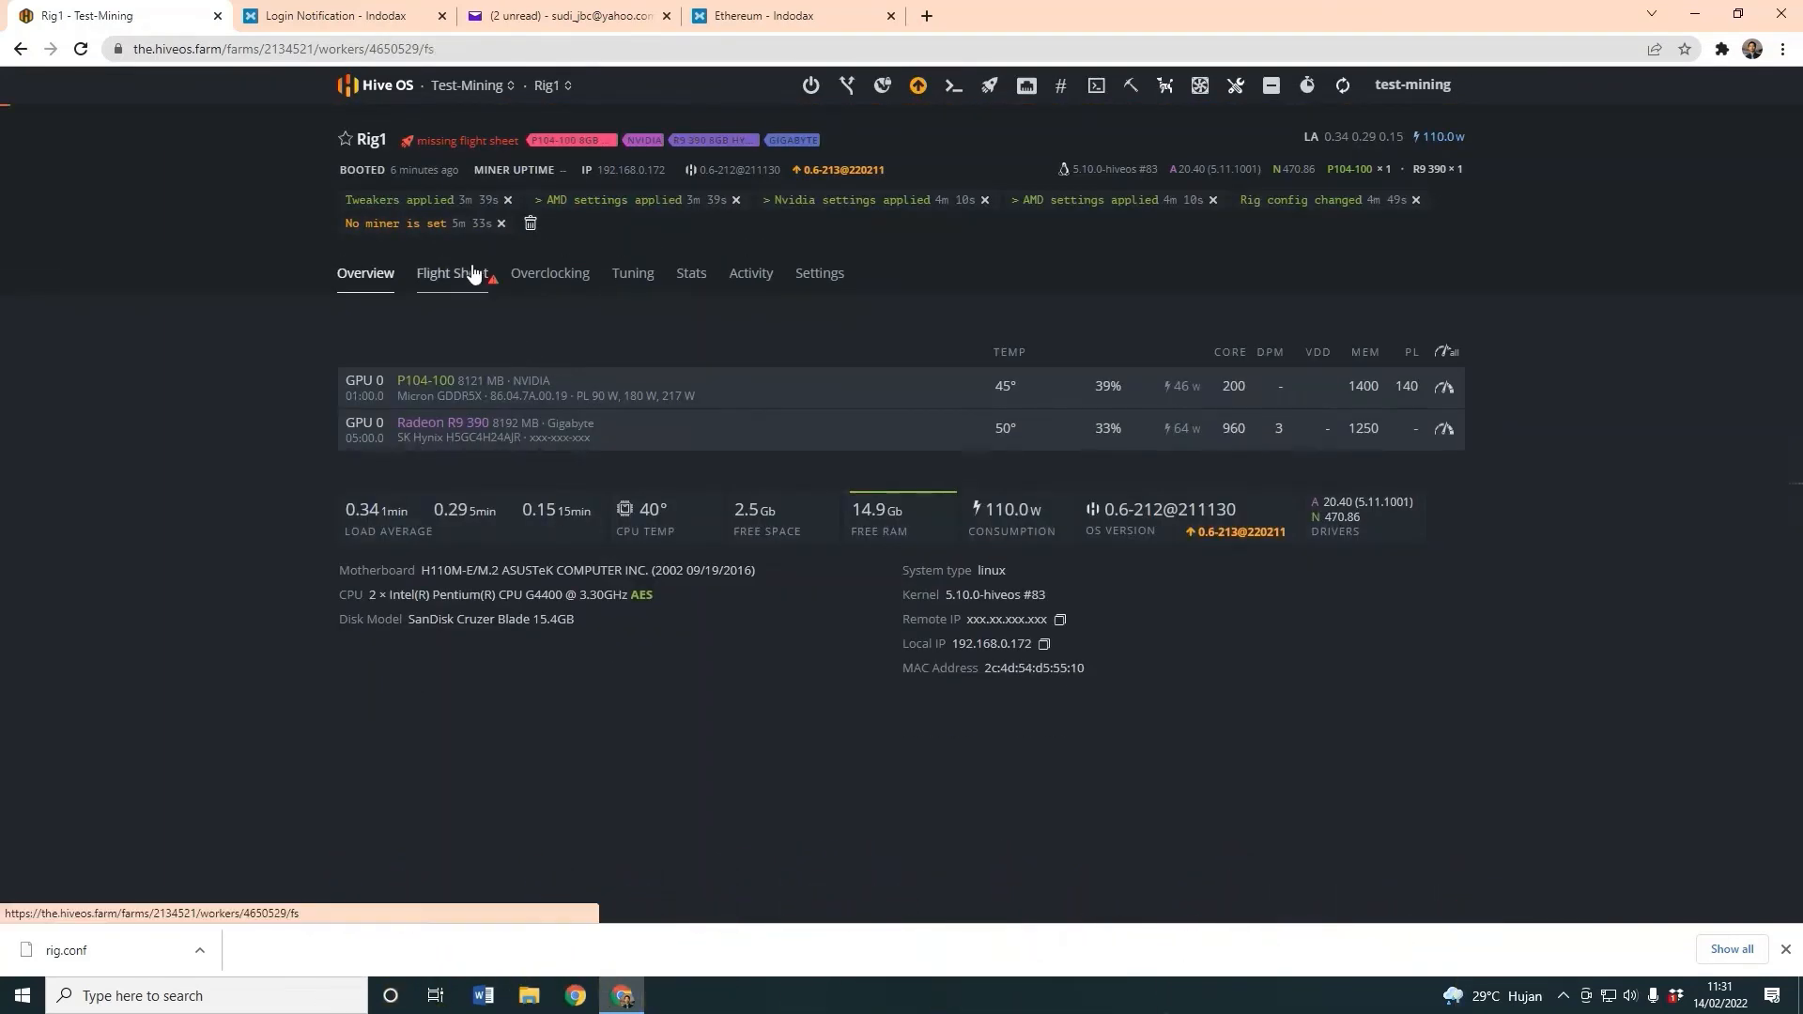
click(469, 274)
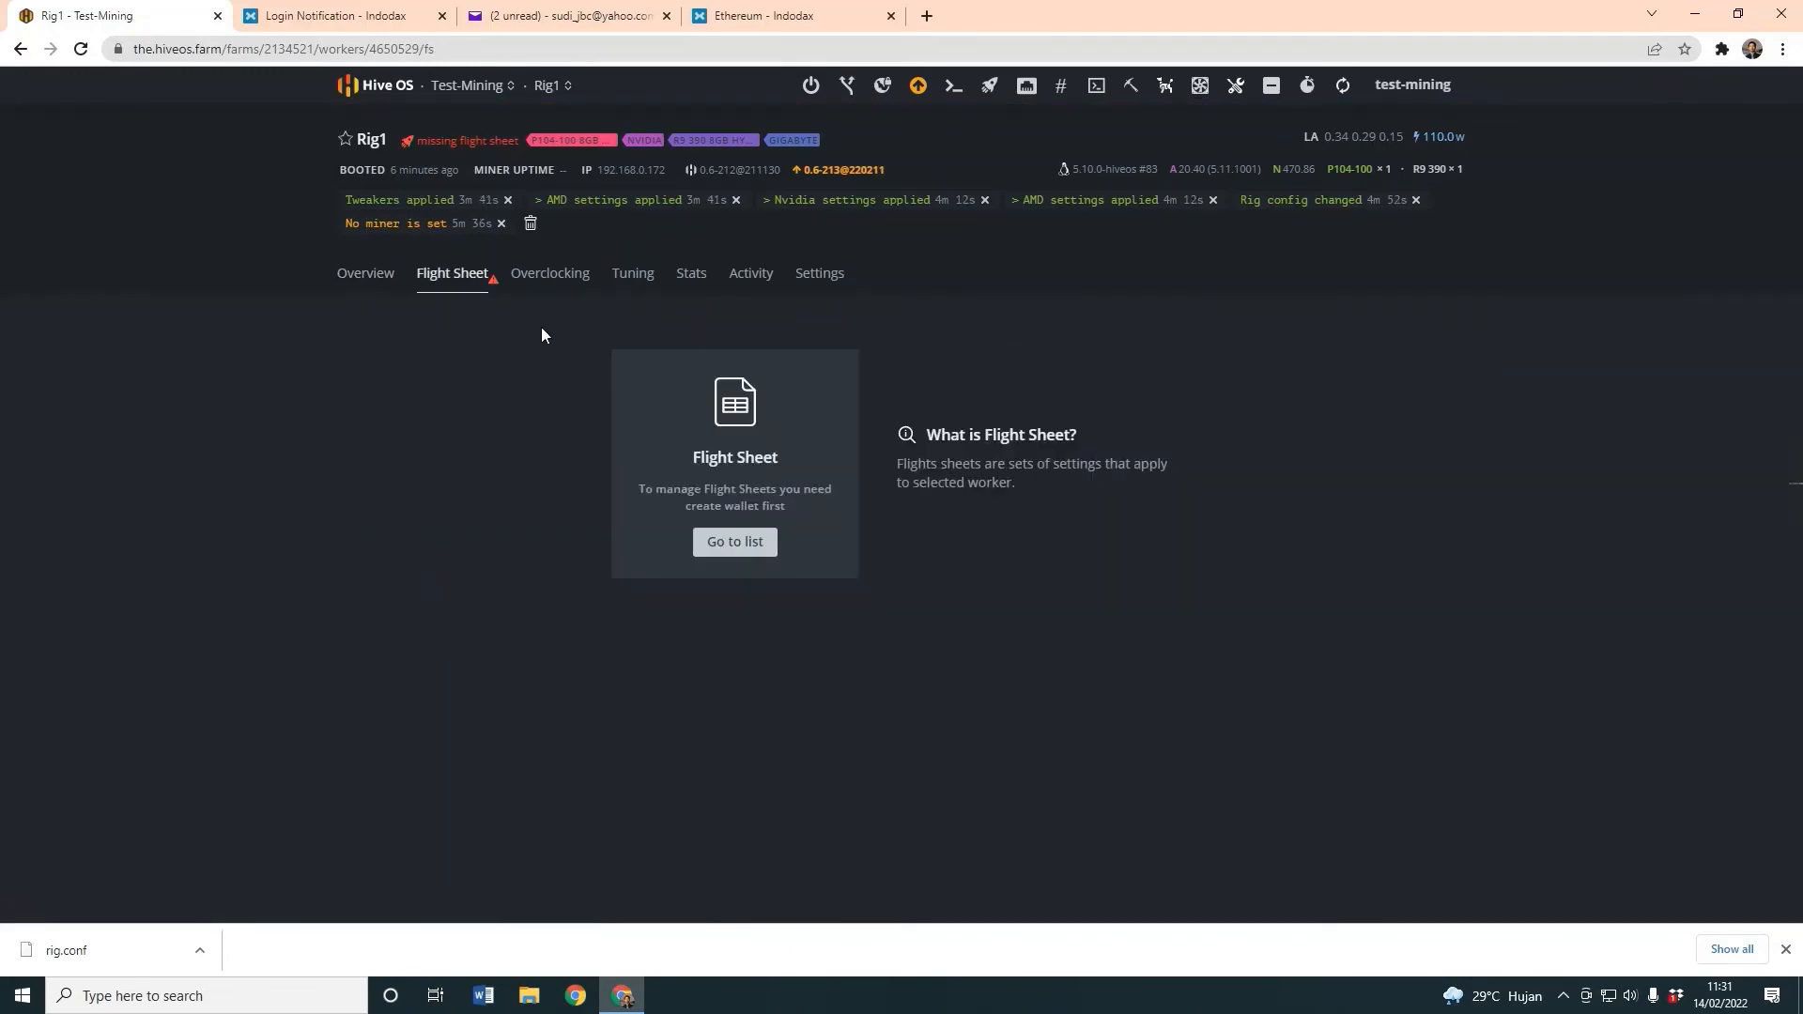
click(467, 85)
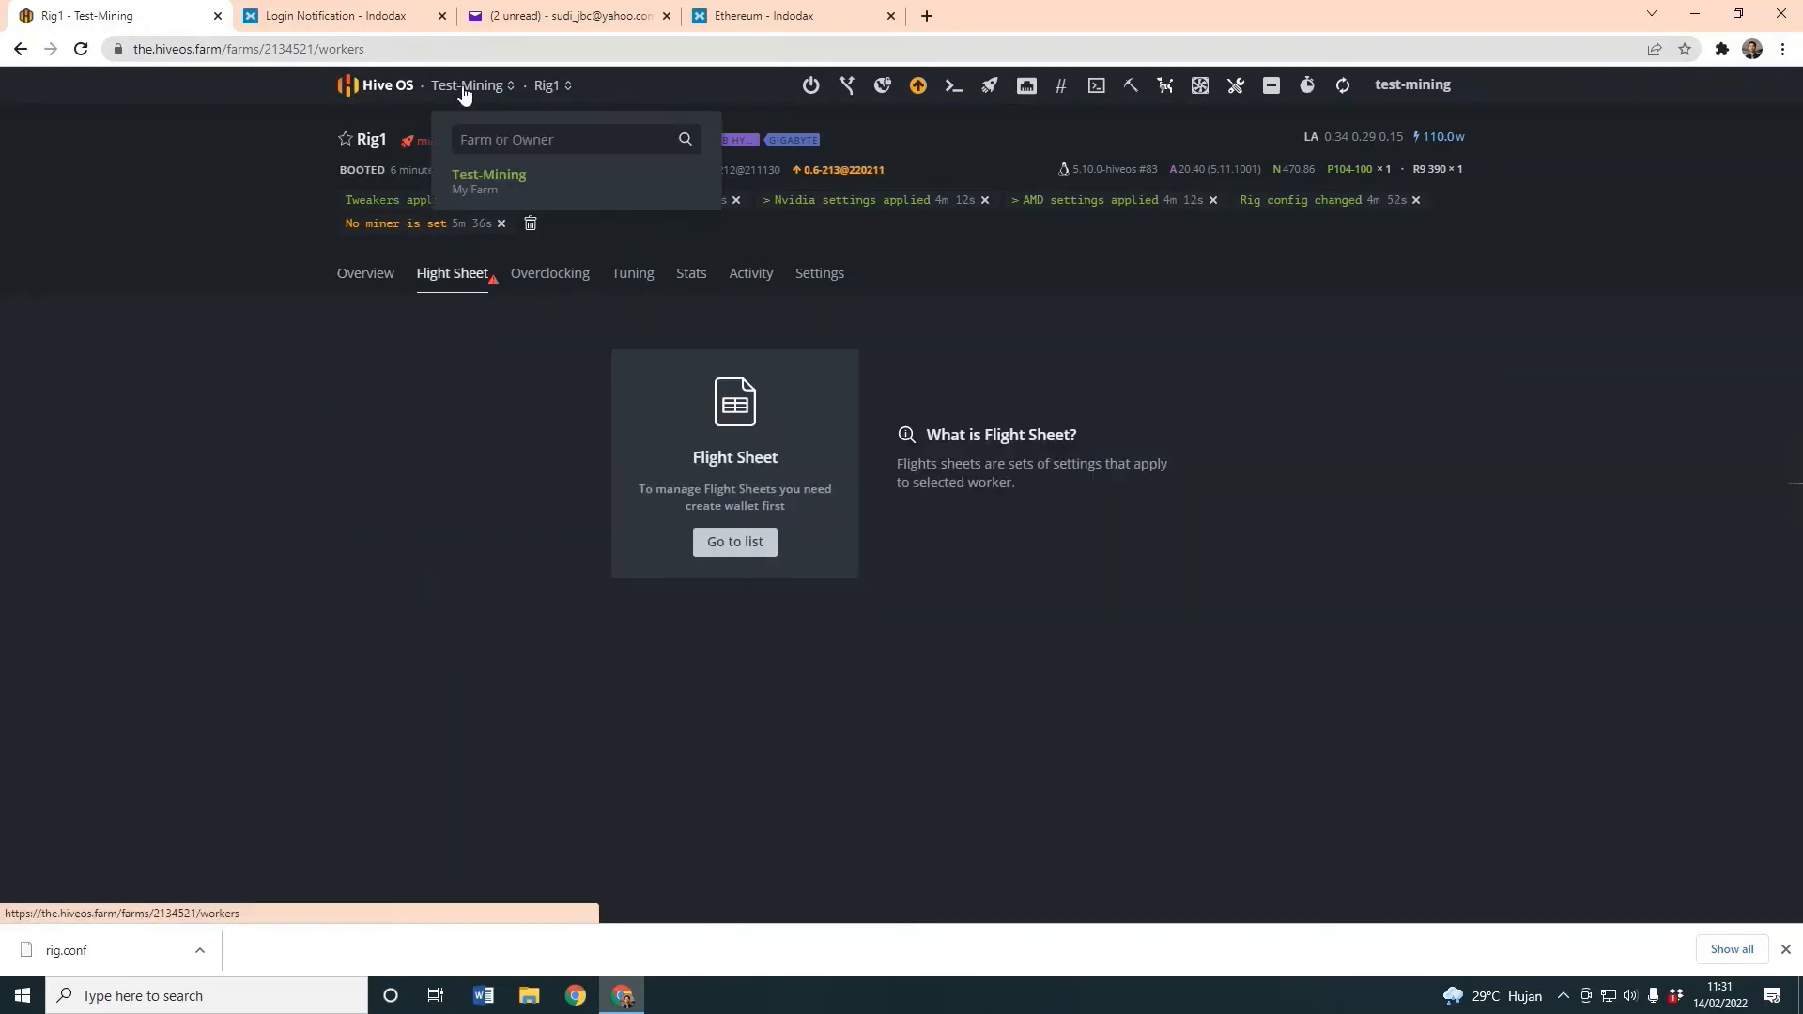
click(470, 173)
click(626, 235)
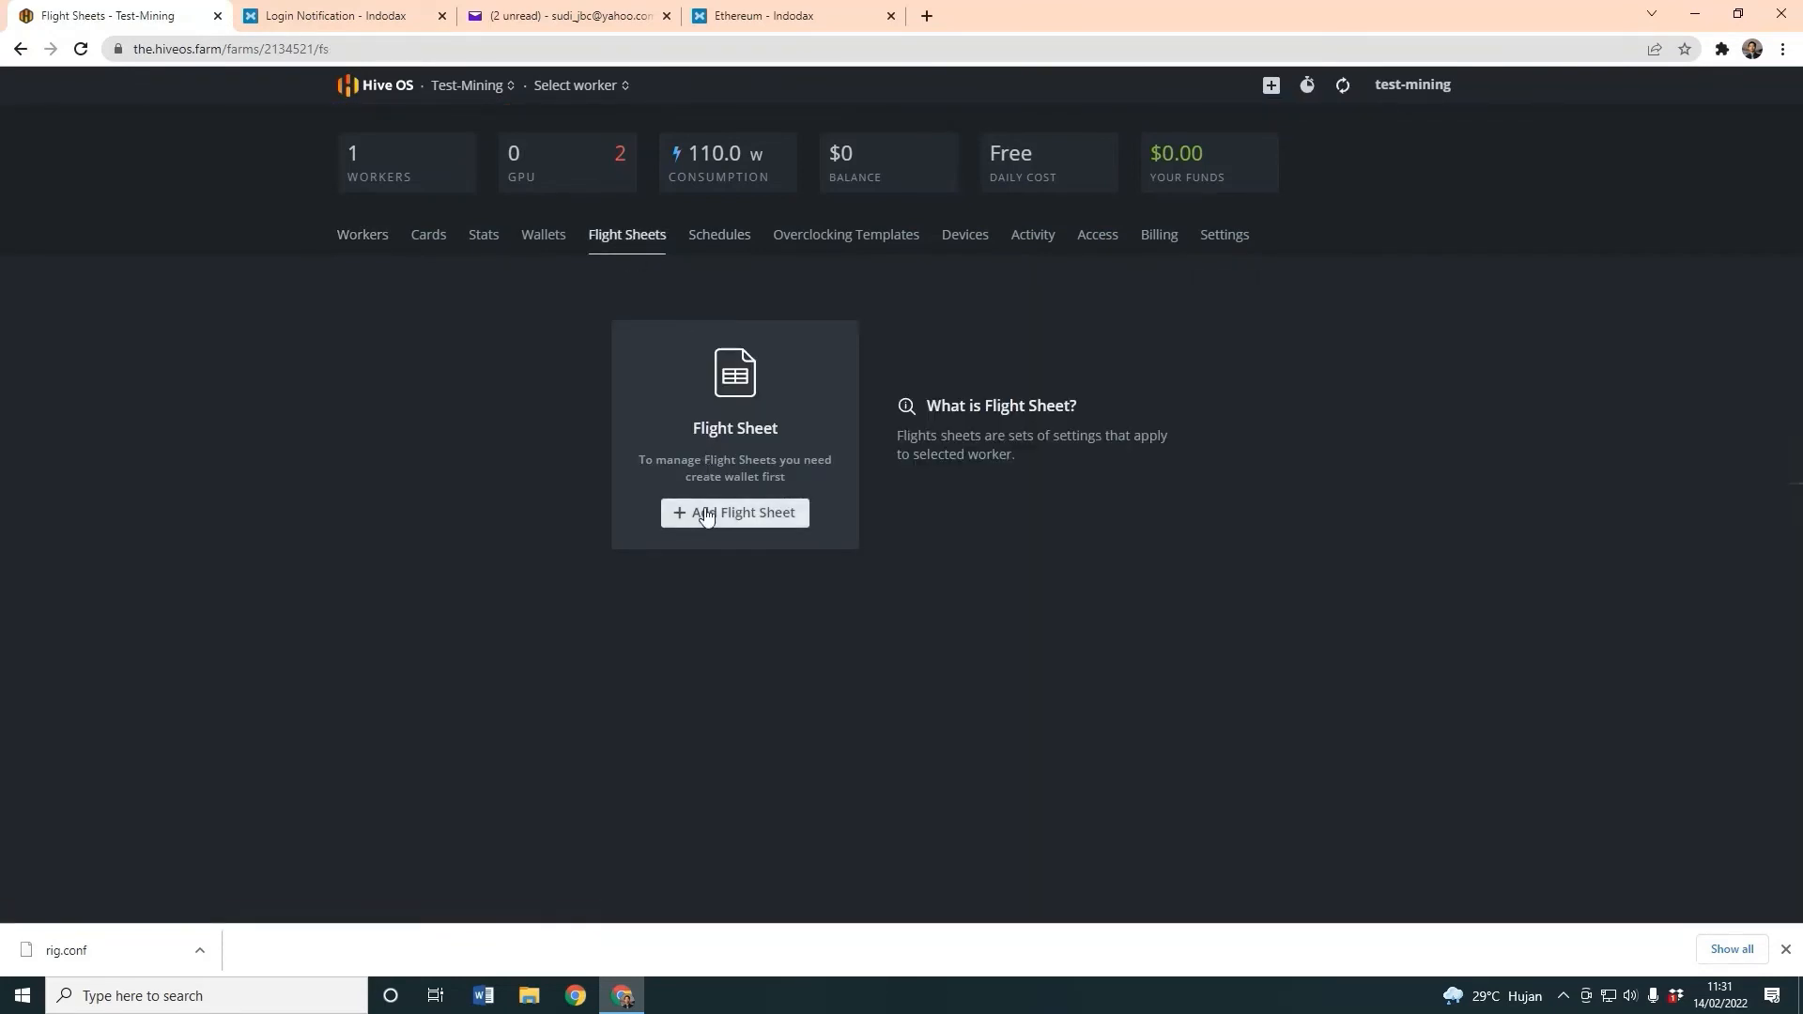
- Start a new flight sheet with coin ETH and wallet ETH-INDODAX
click(706, 513)
click(611, 374)
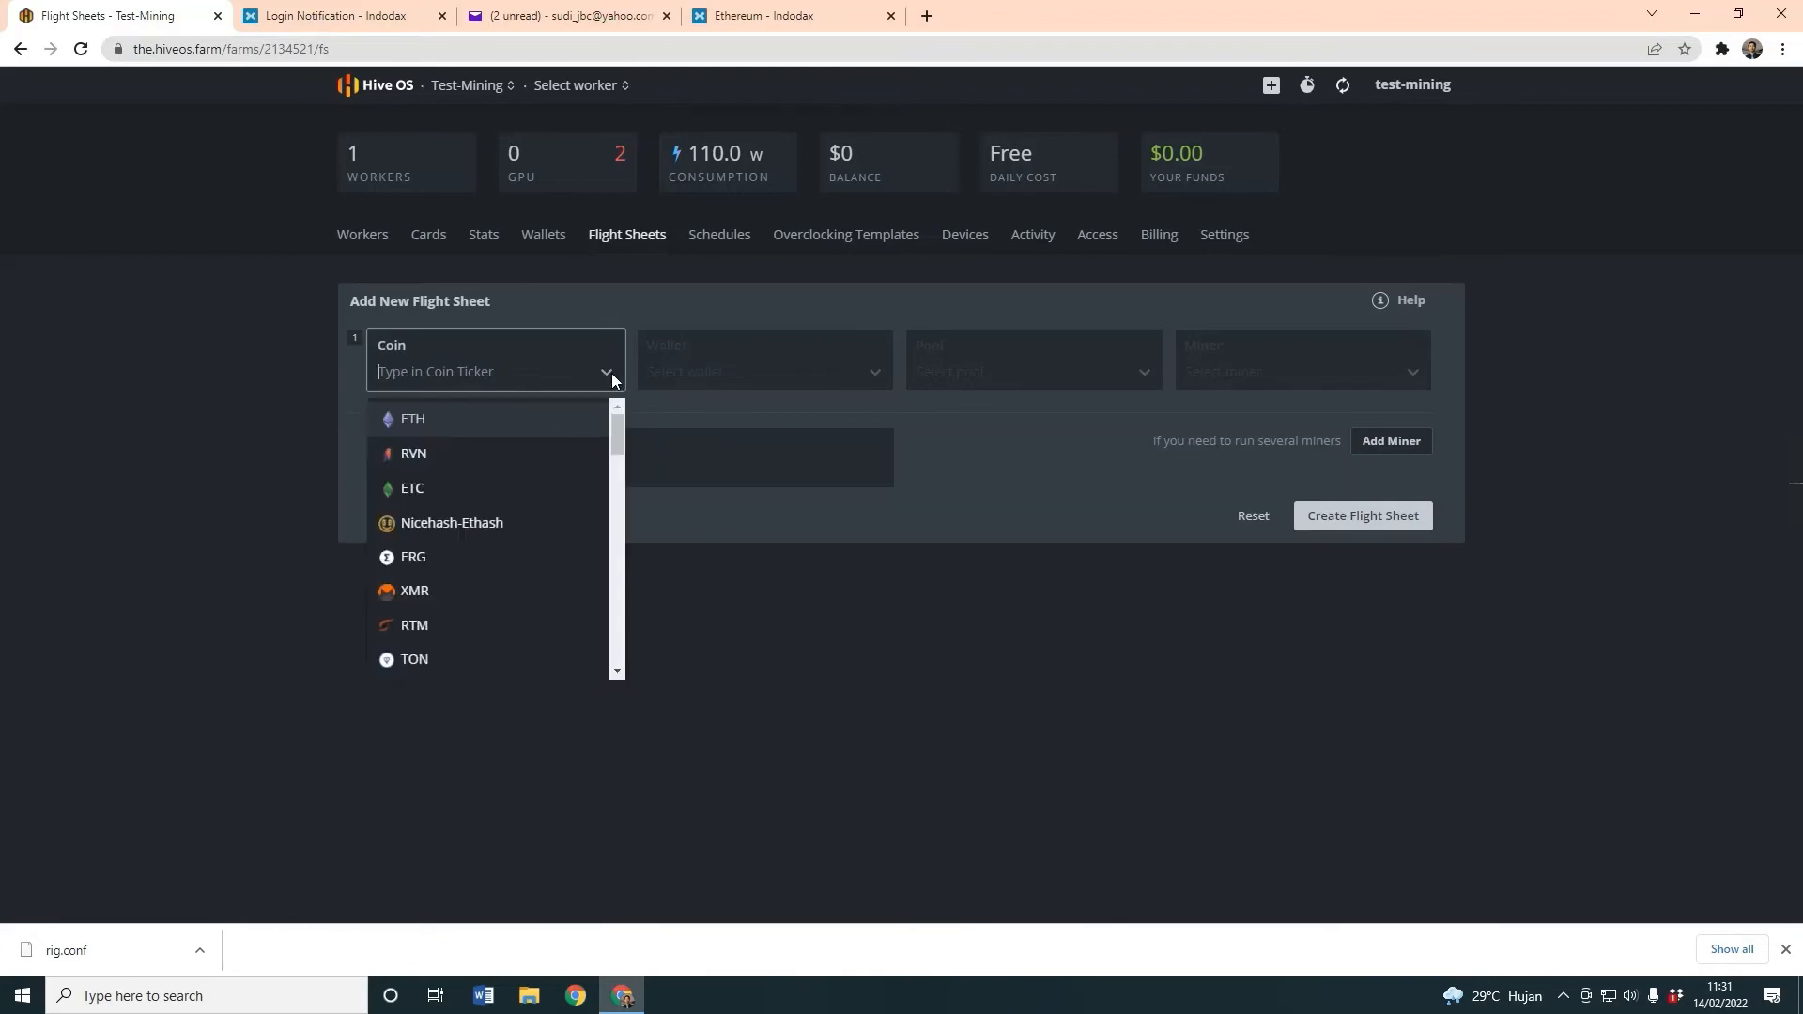
click(493, 419)
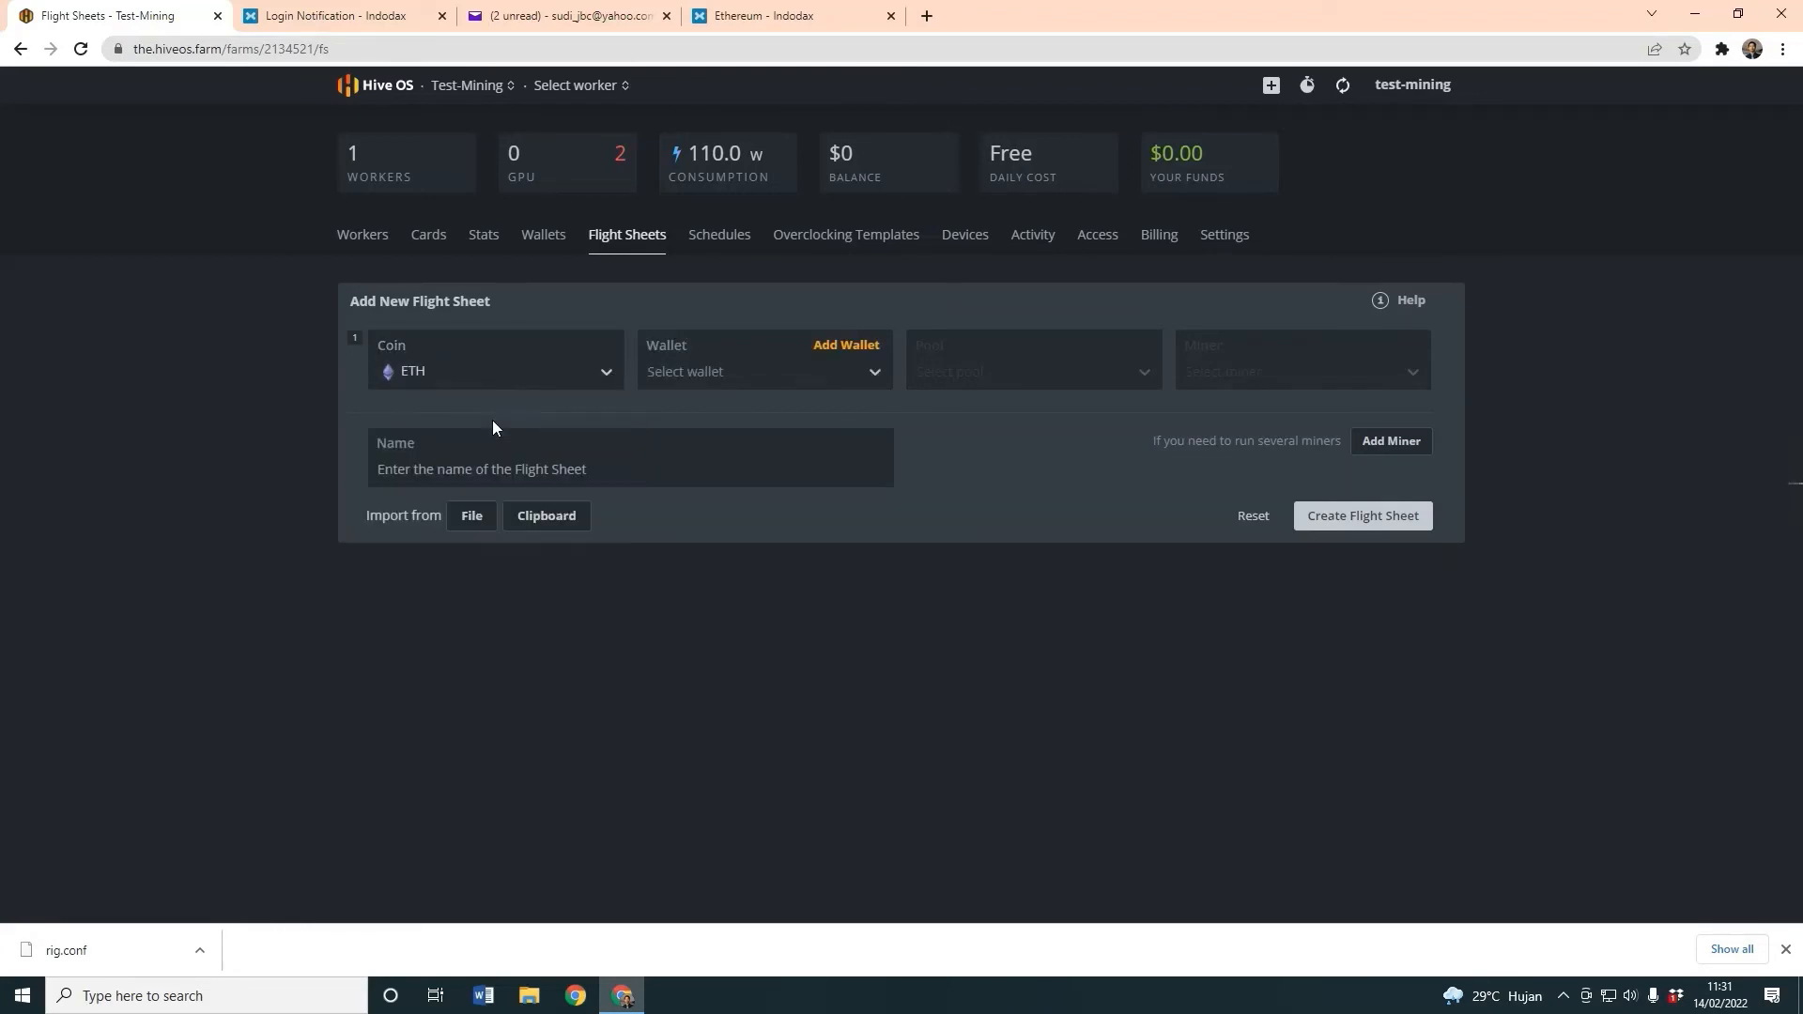
click(879, 370)
click(788, 416)
- Set the flight sheet's pool to 2miners on the ASIA server
click(963, 372)
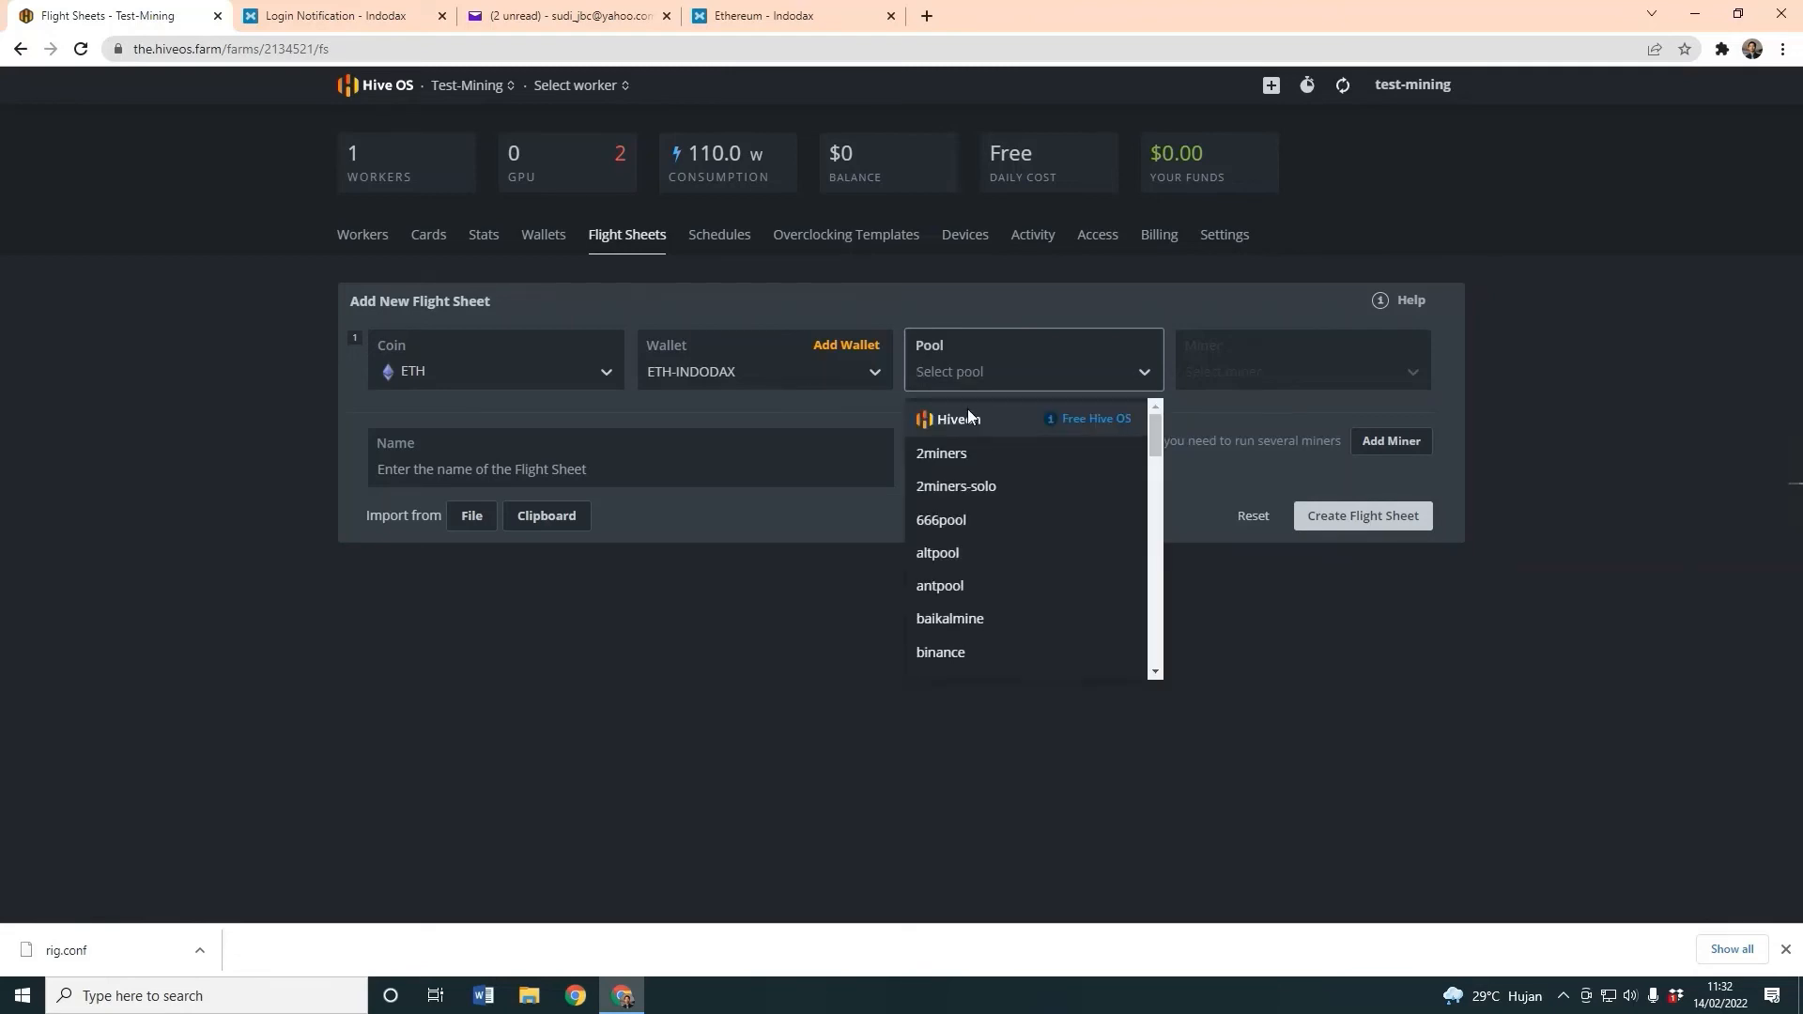
click(975, 456)
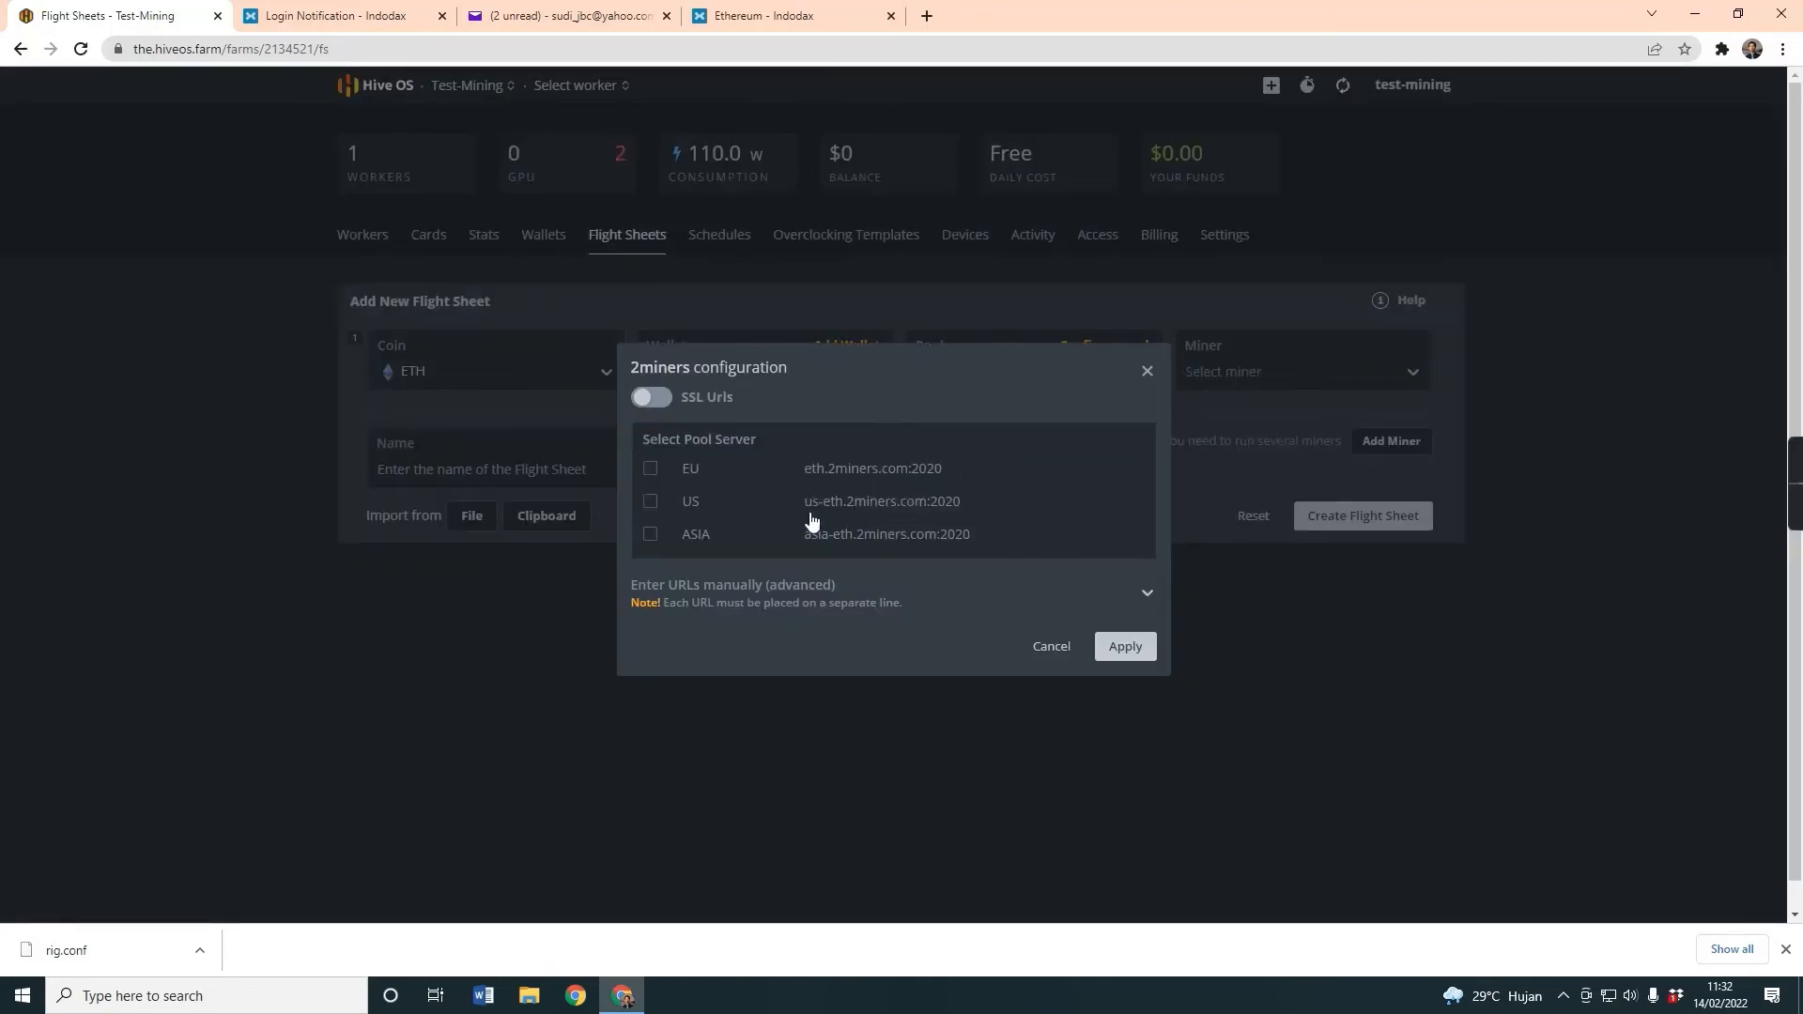
click(653, 534)
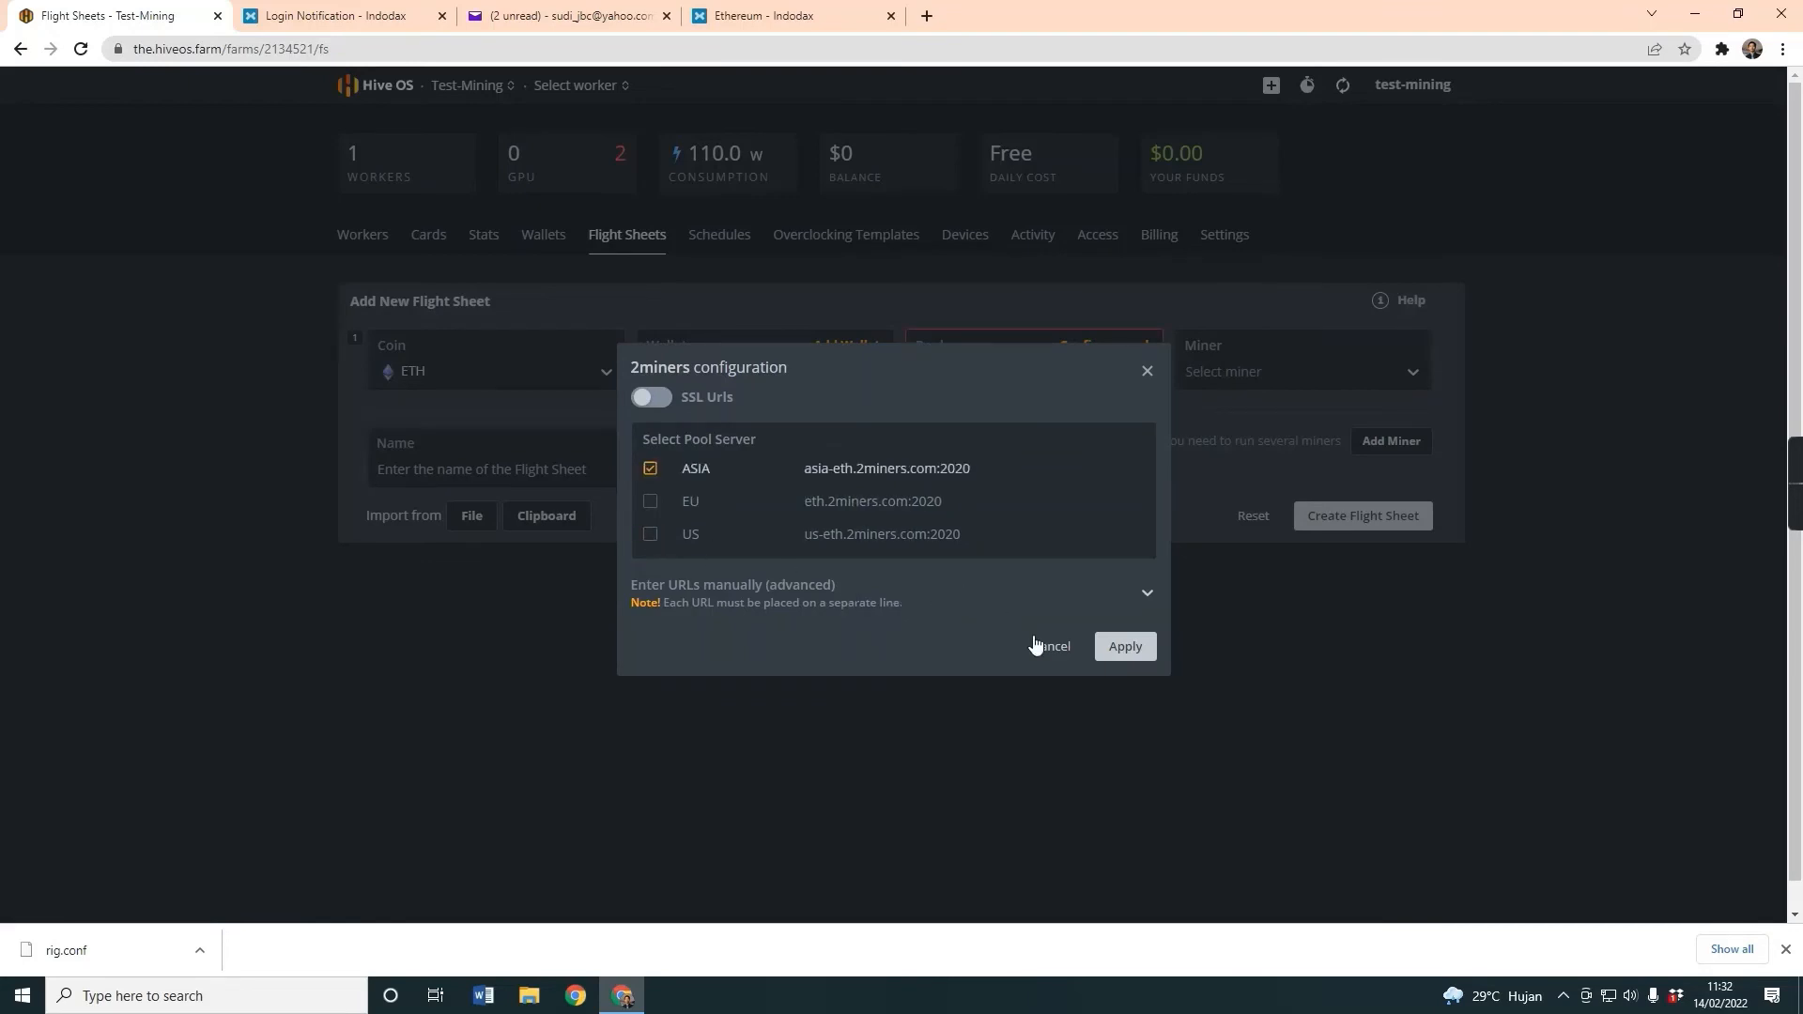
click(1116, 648)
- Choose PhoenixMiner, name the sheet ETH-2MINERS-INDODAX, and create it
click(1258, 375)
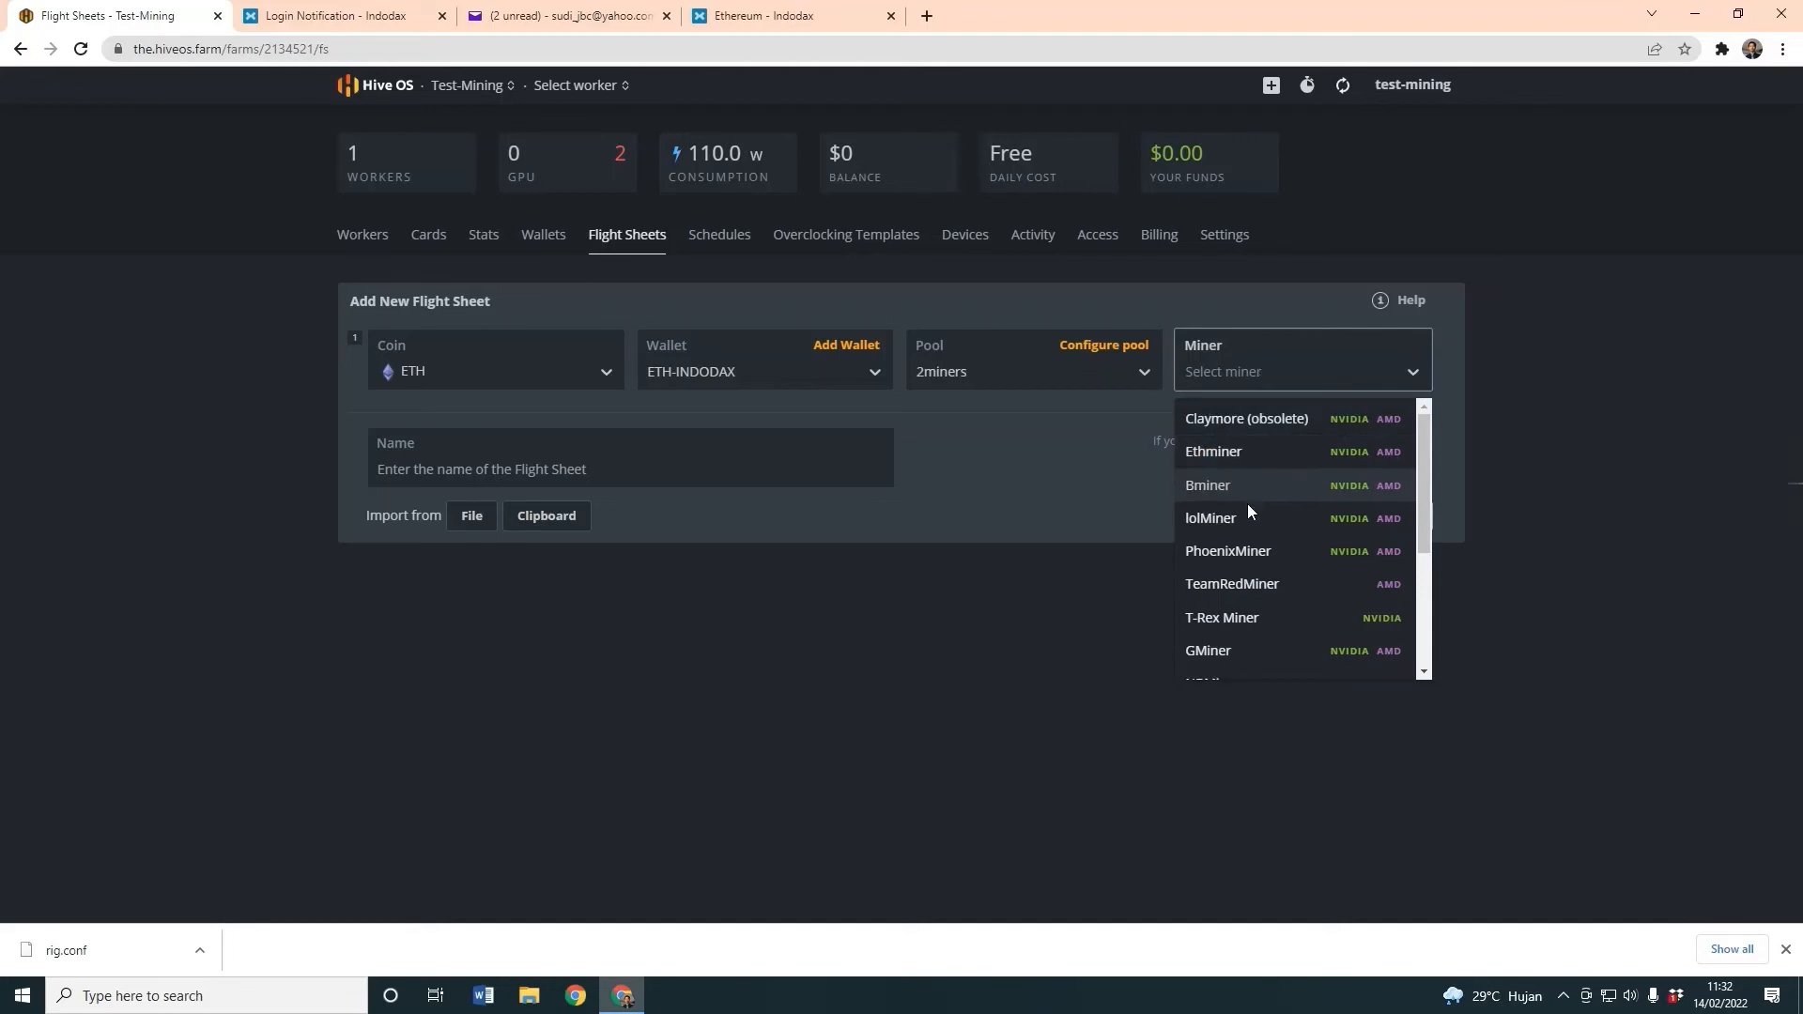
click(1243, 549)
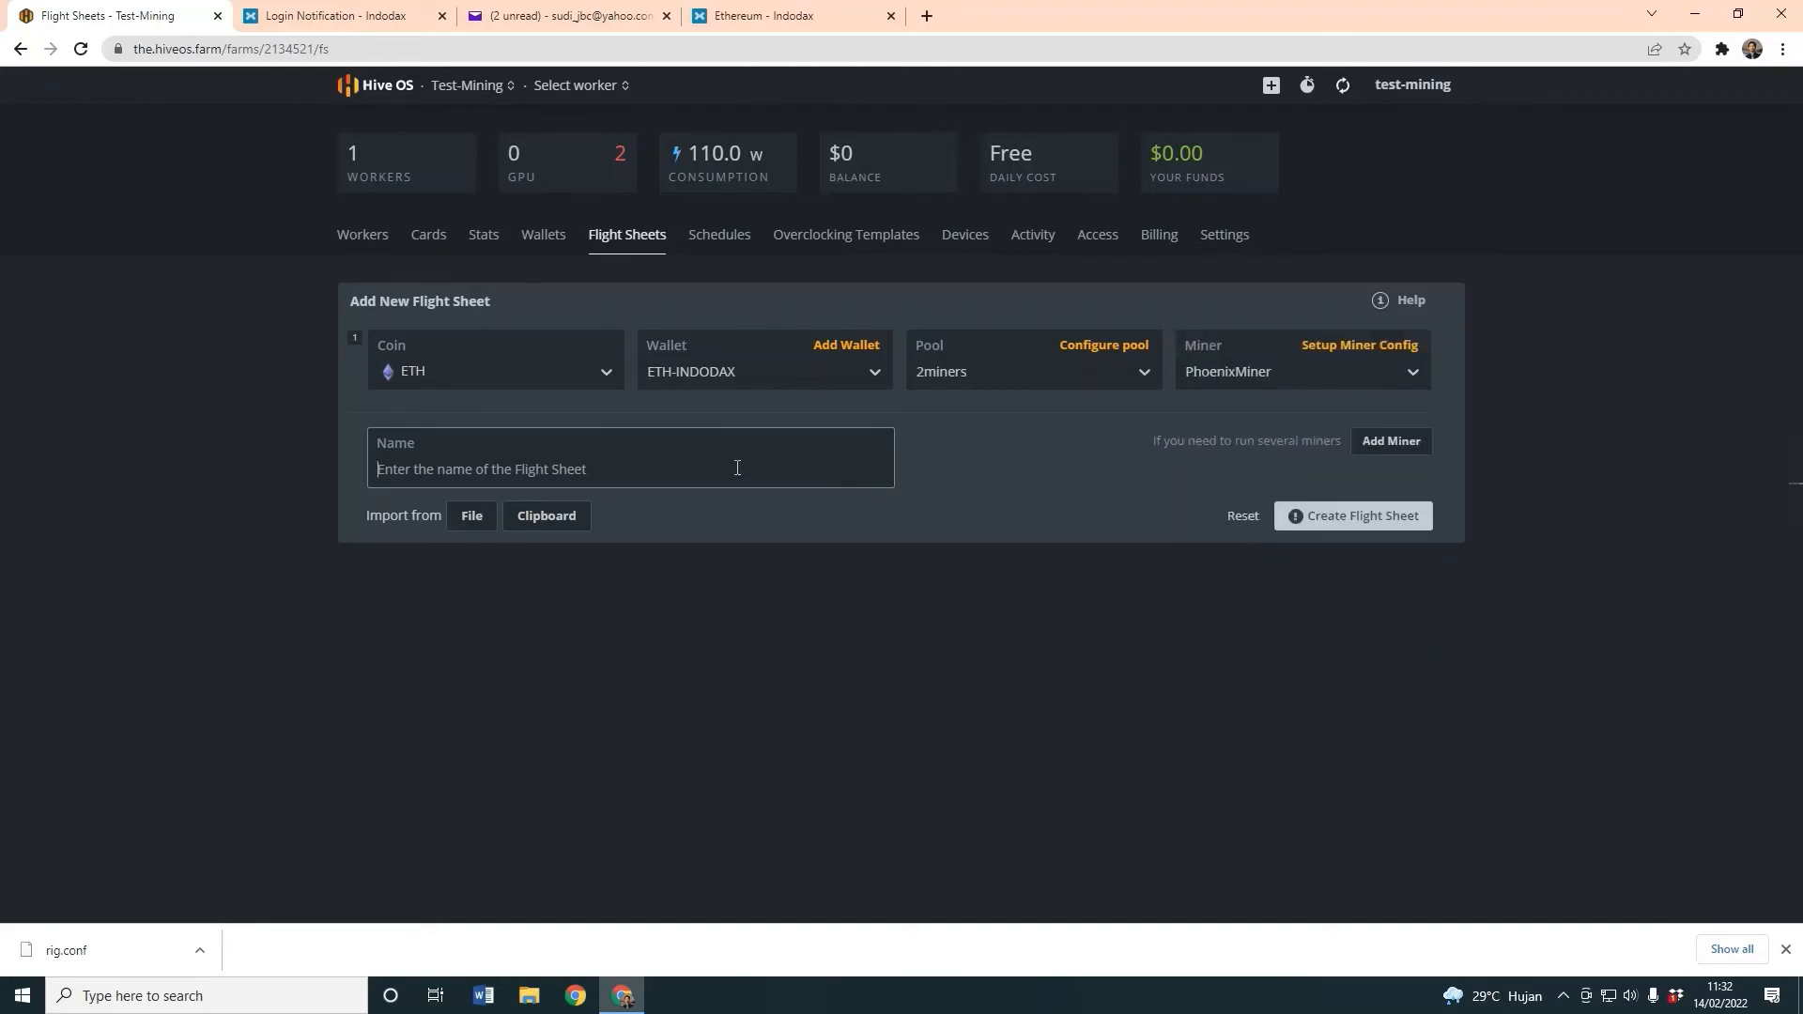
text(E)
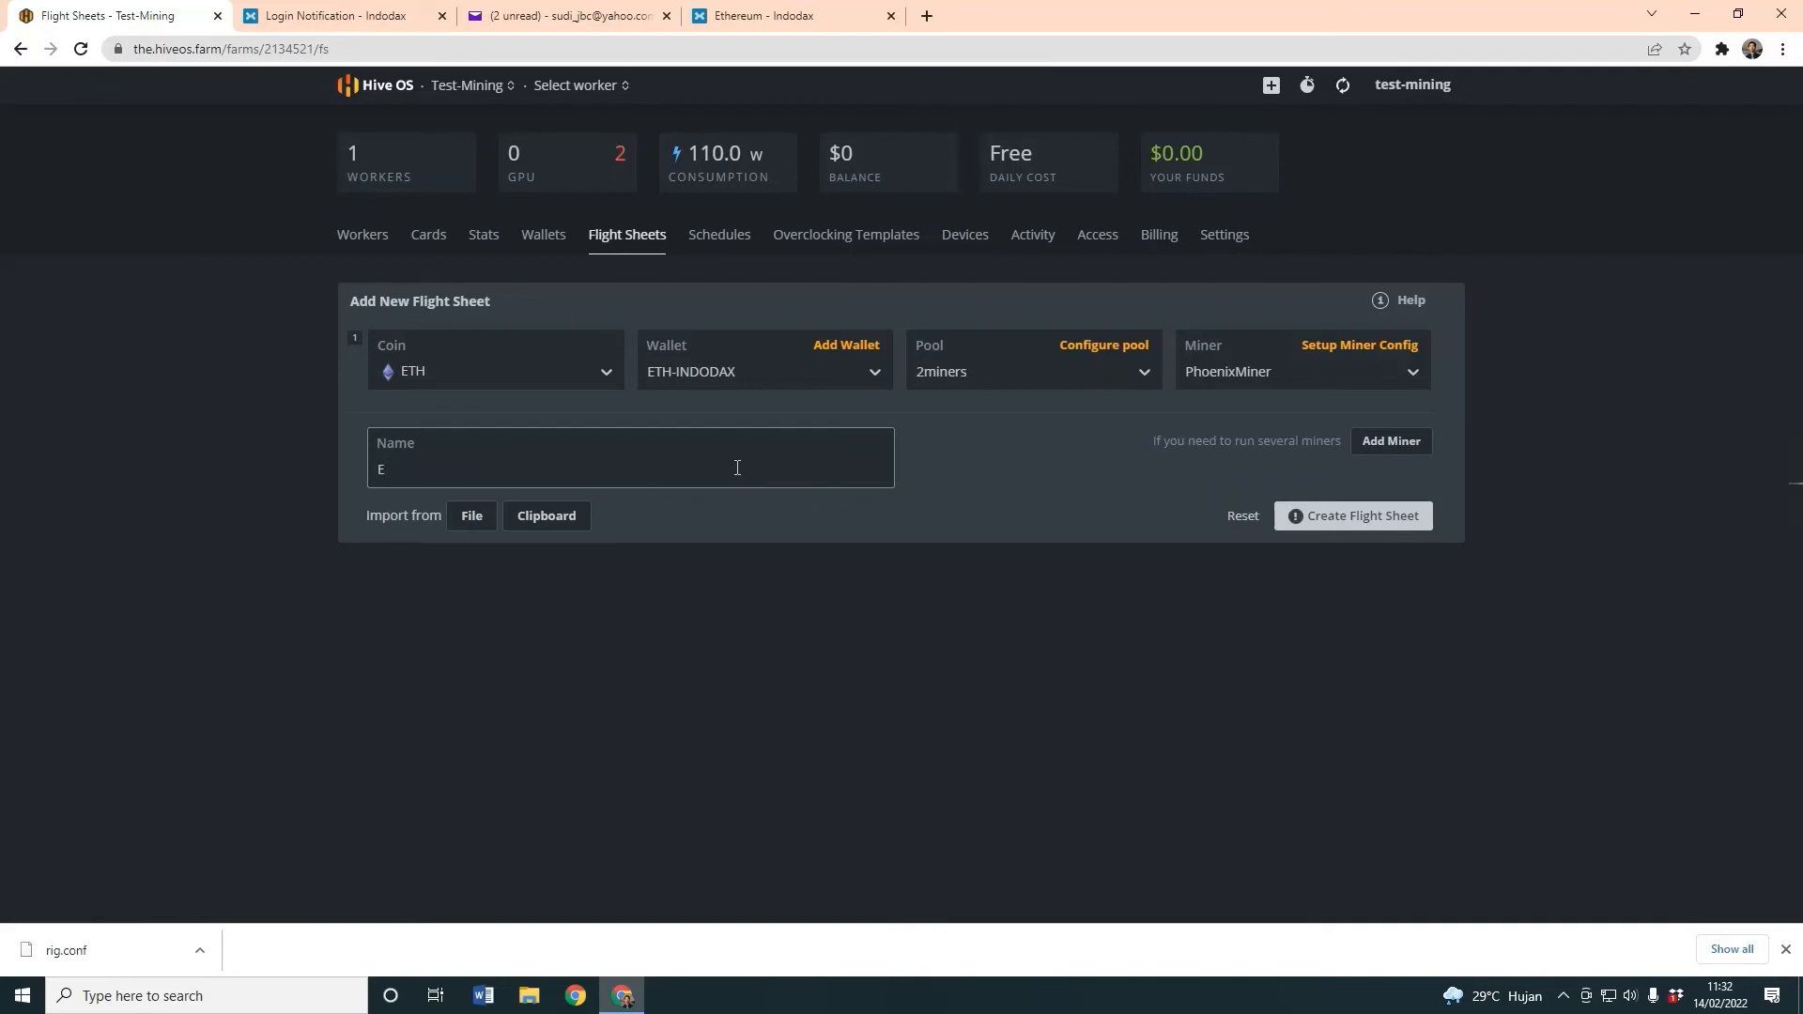
text(TH-2MINERS-INDODAX)
click(1340, 516)
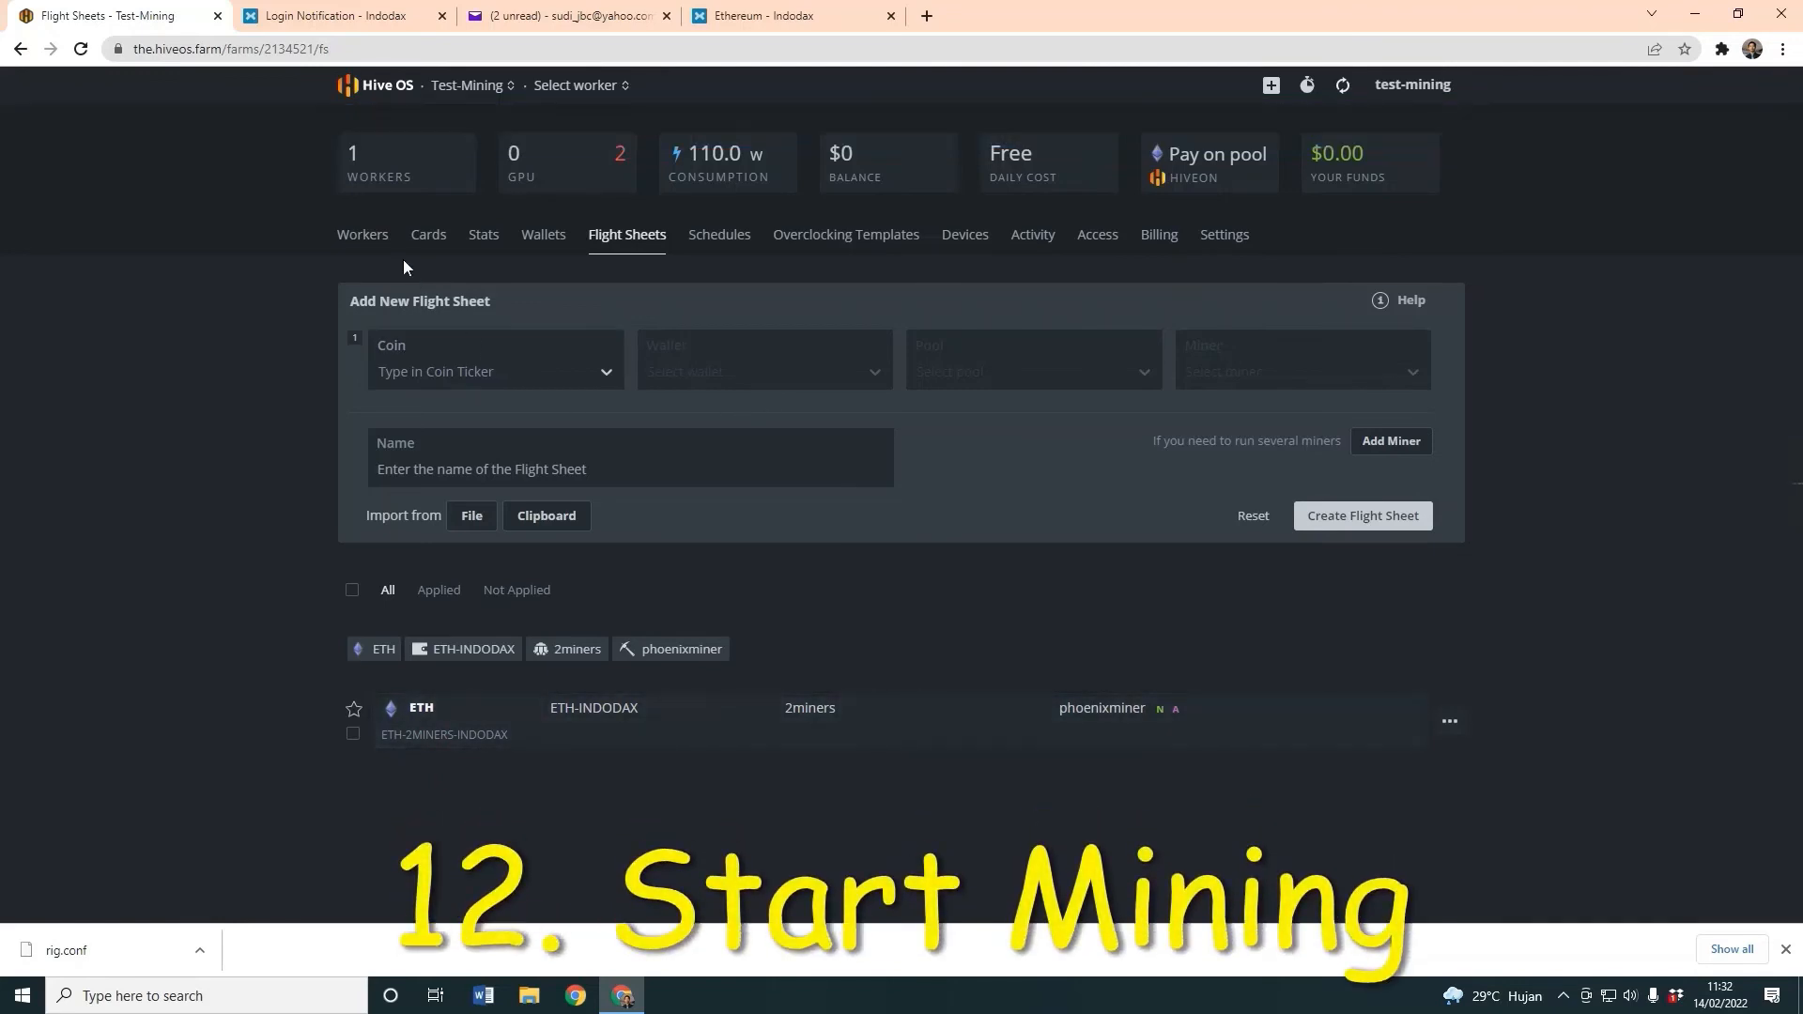
- Apply the ETH-2MINERS-INDODAX flight sheet to Rig1, accepting the non-Hiveon fee notice
click(368, 235)
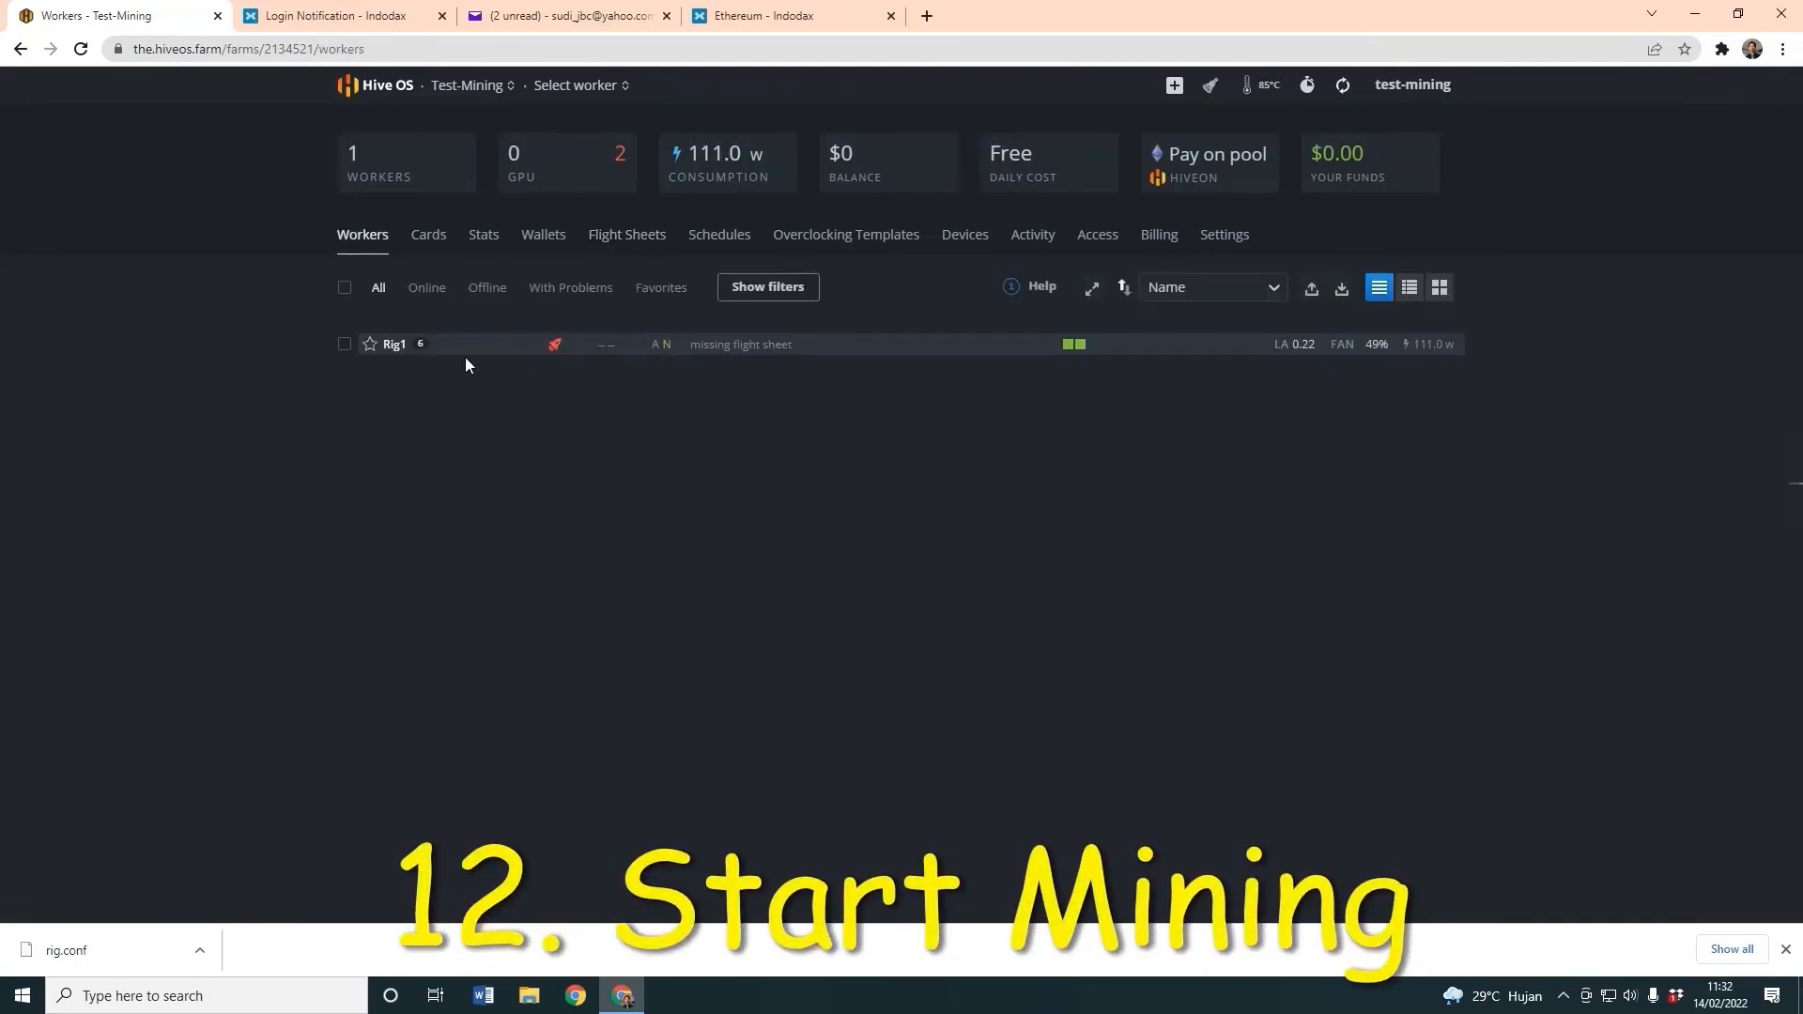
click(393, 346)
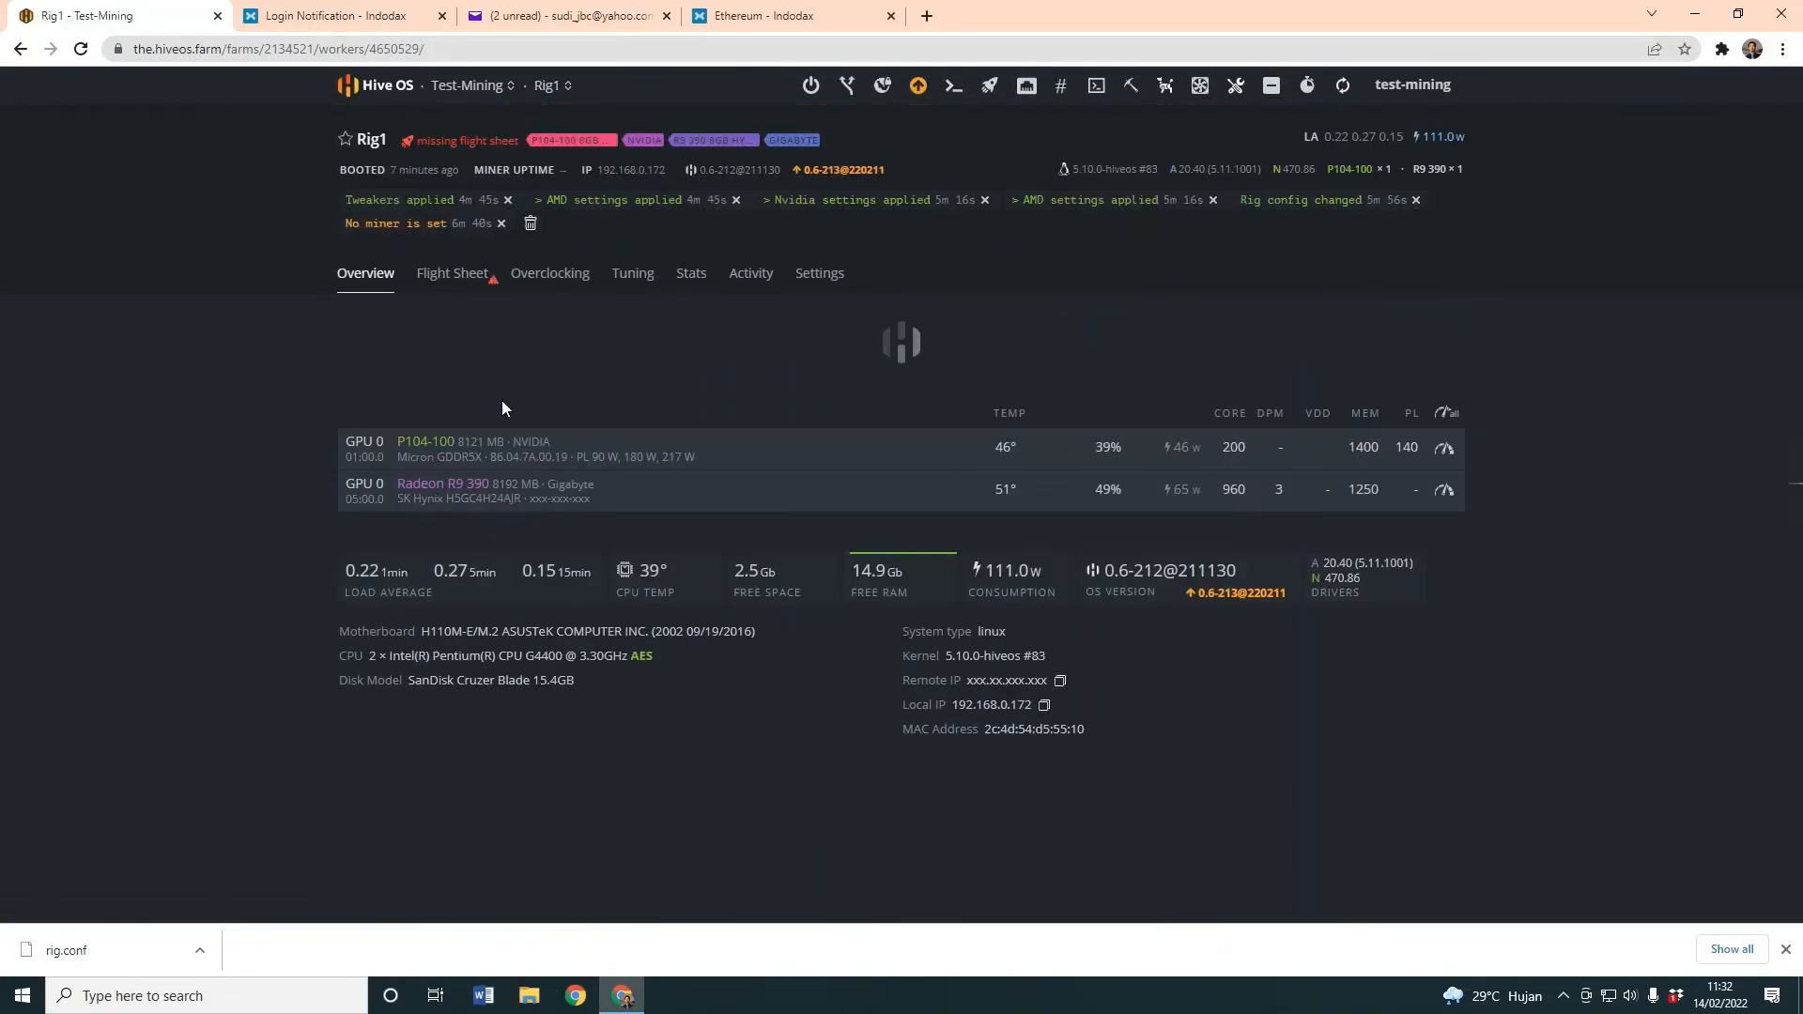
click(468, 282)
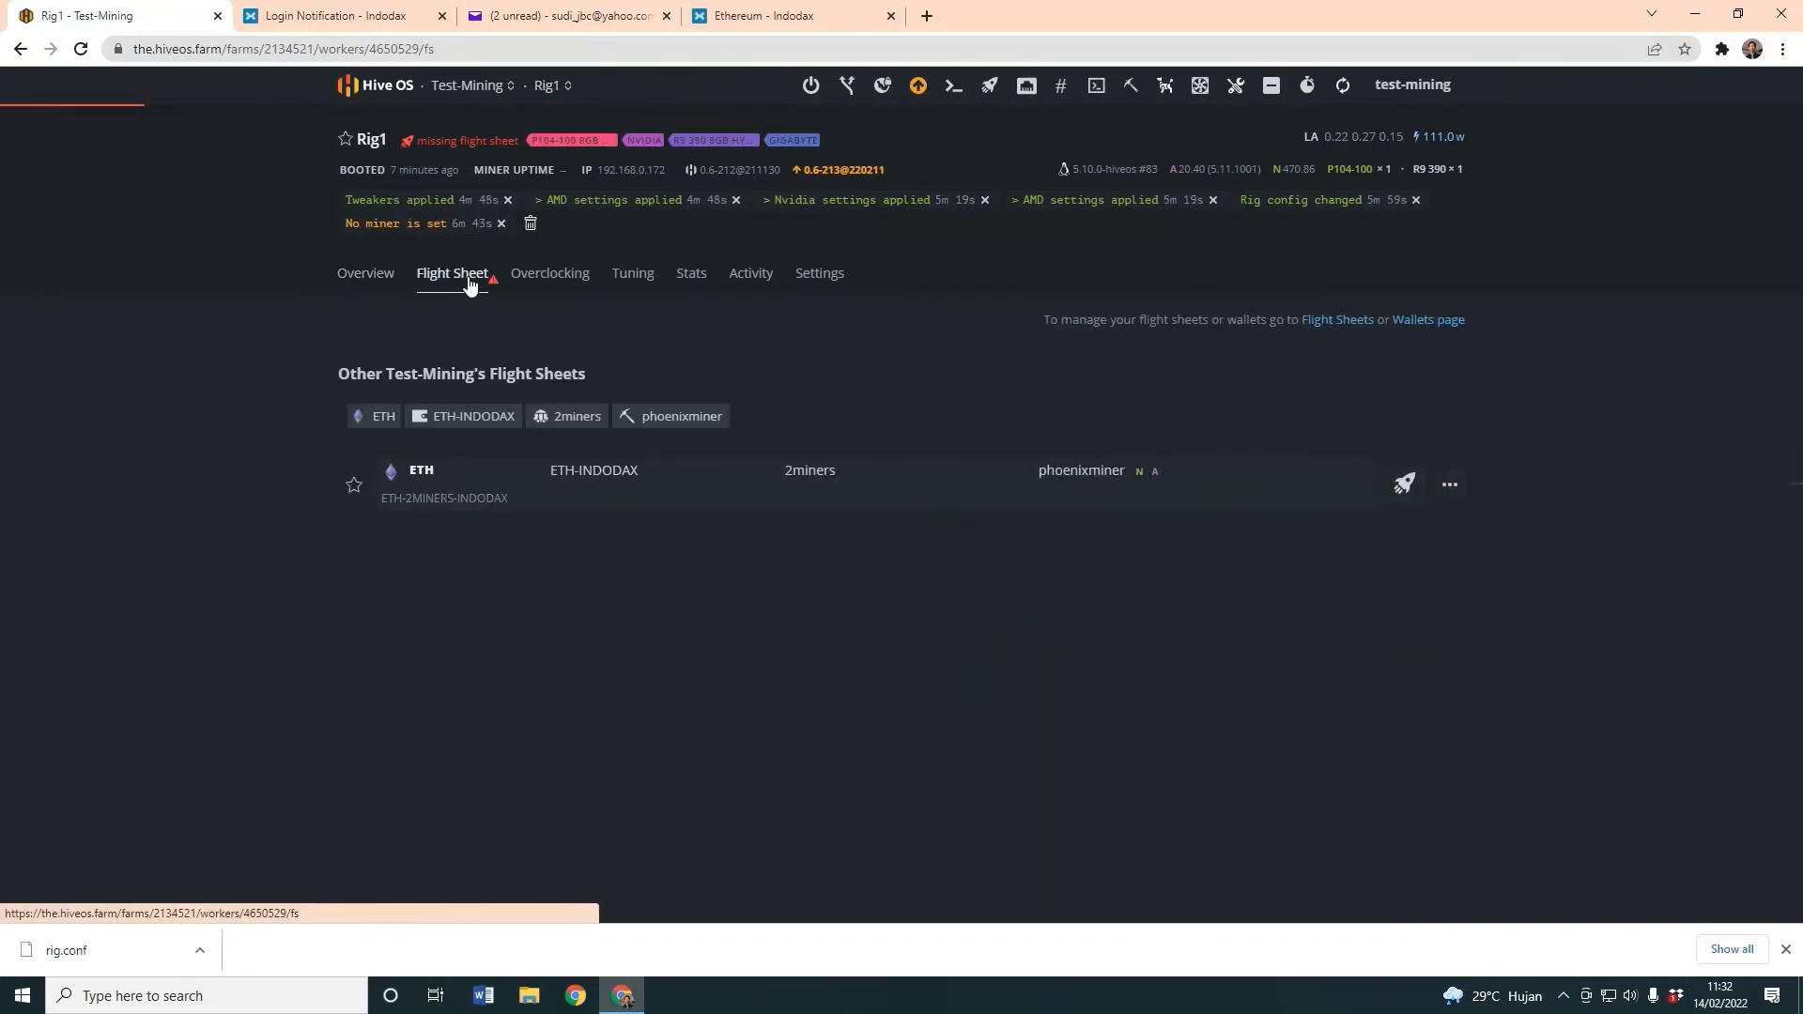
click(1405, 486)
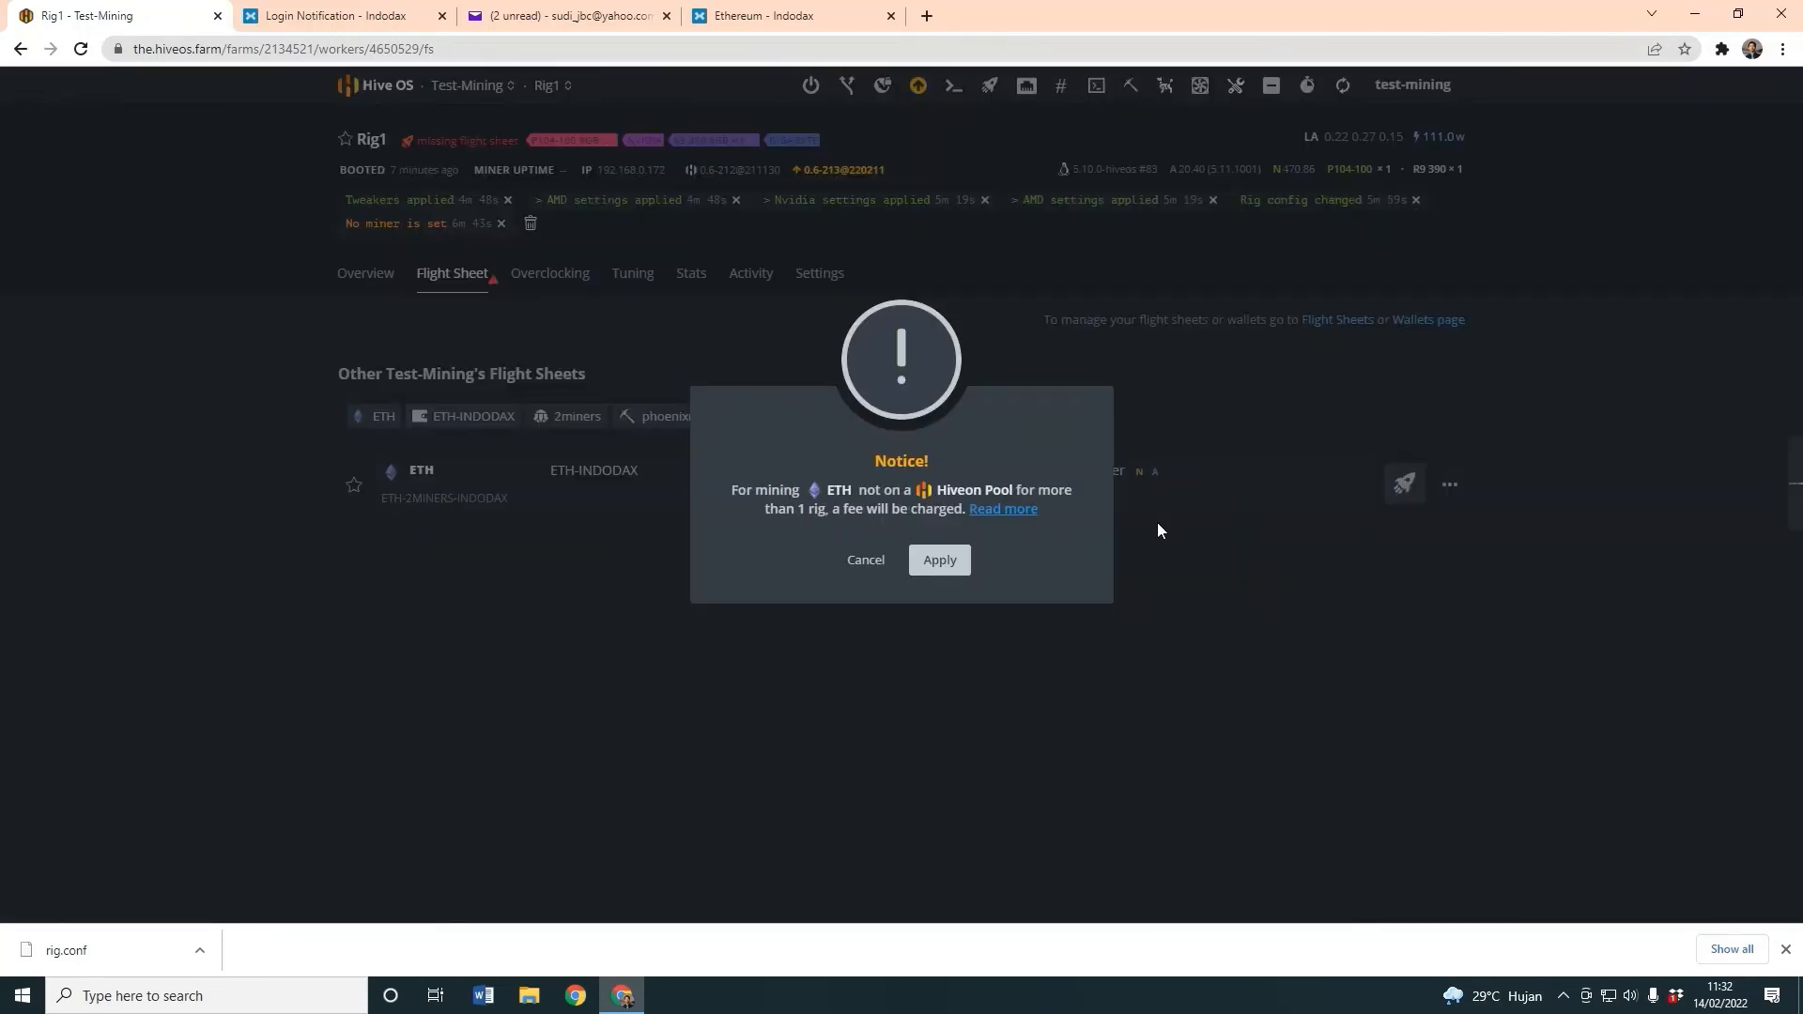
click(940, 560)
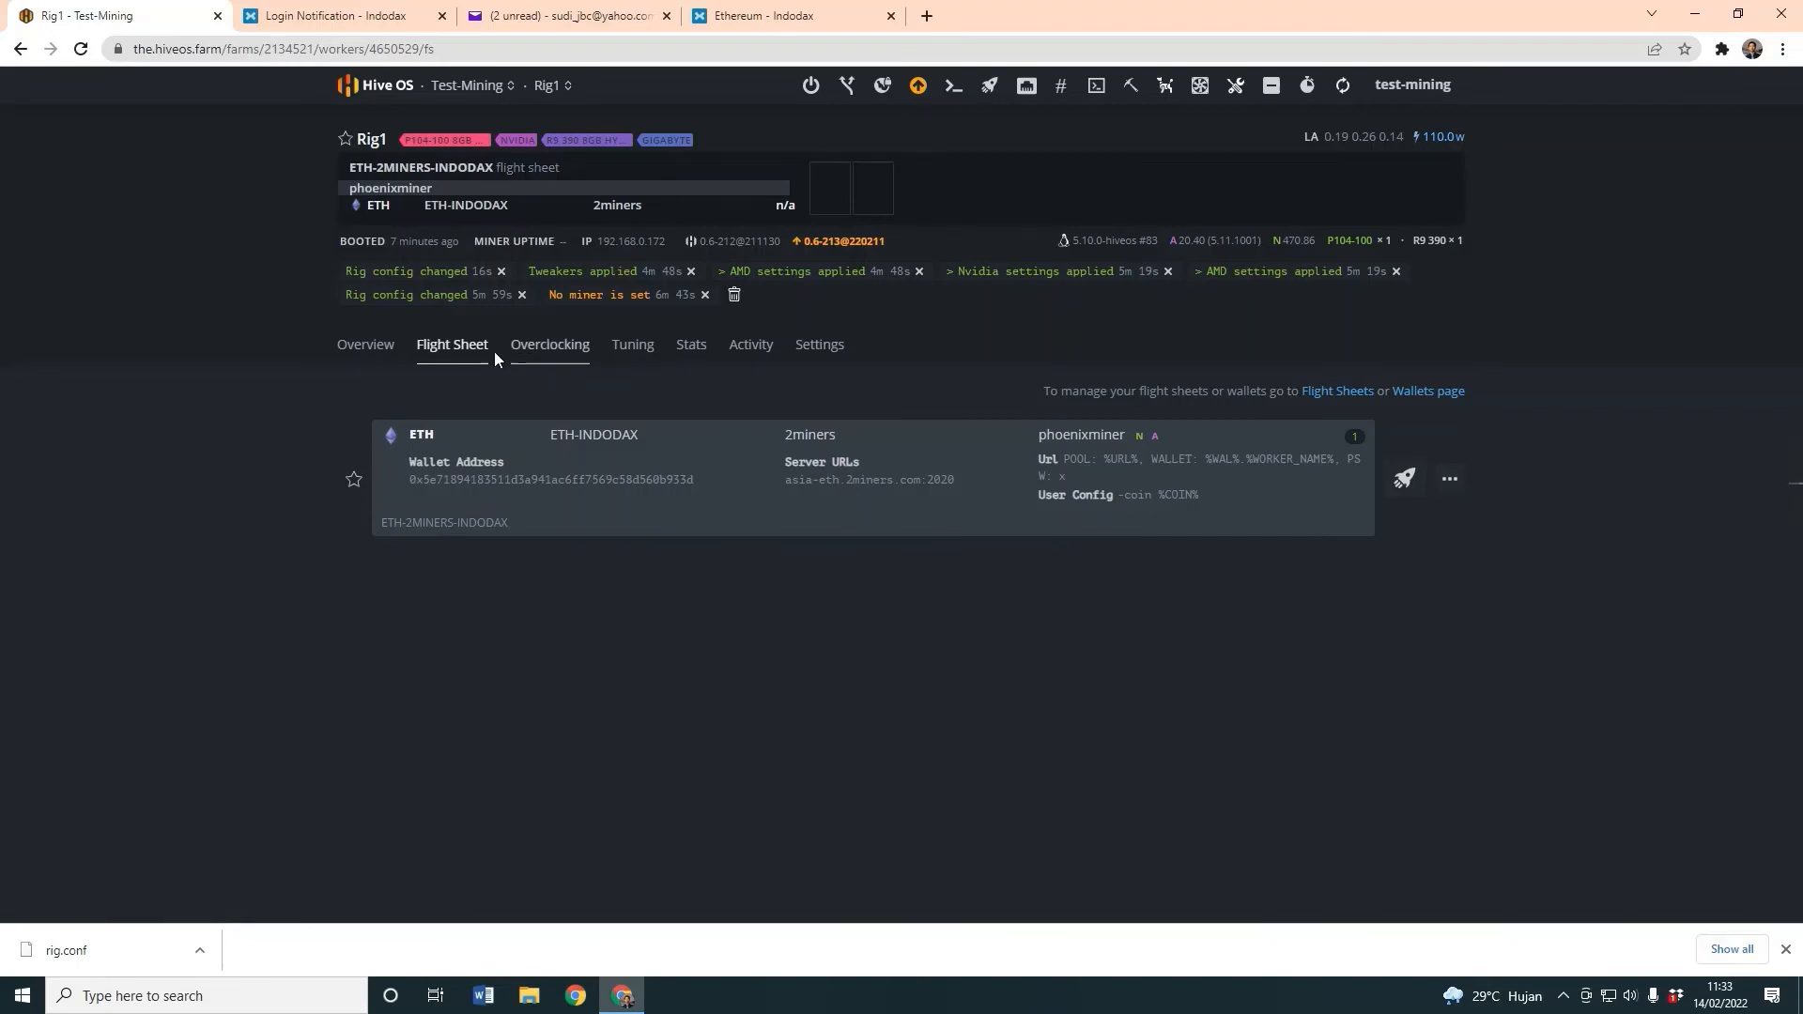
- Start a Hive Shell remote session on Rig1 from its Overview
click(381, 348)
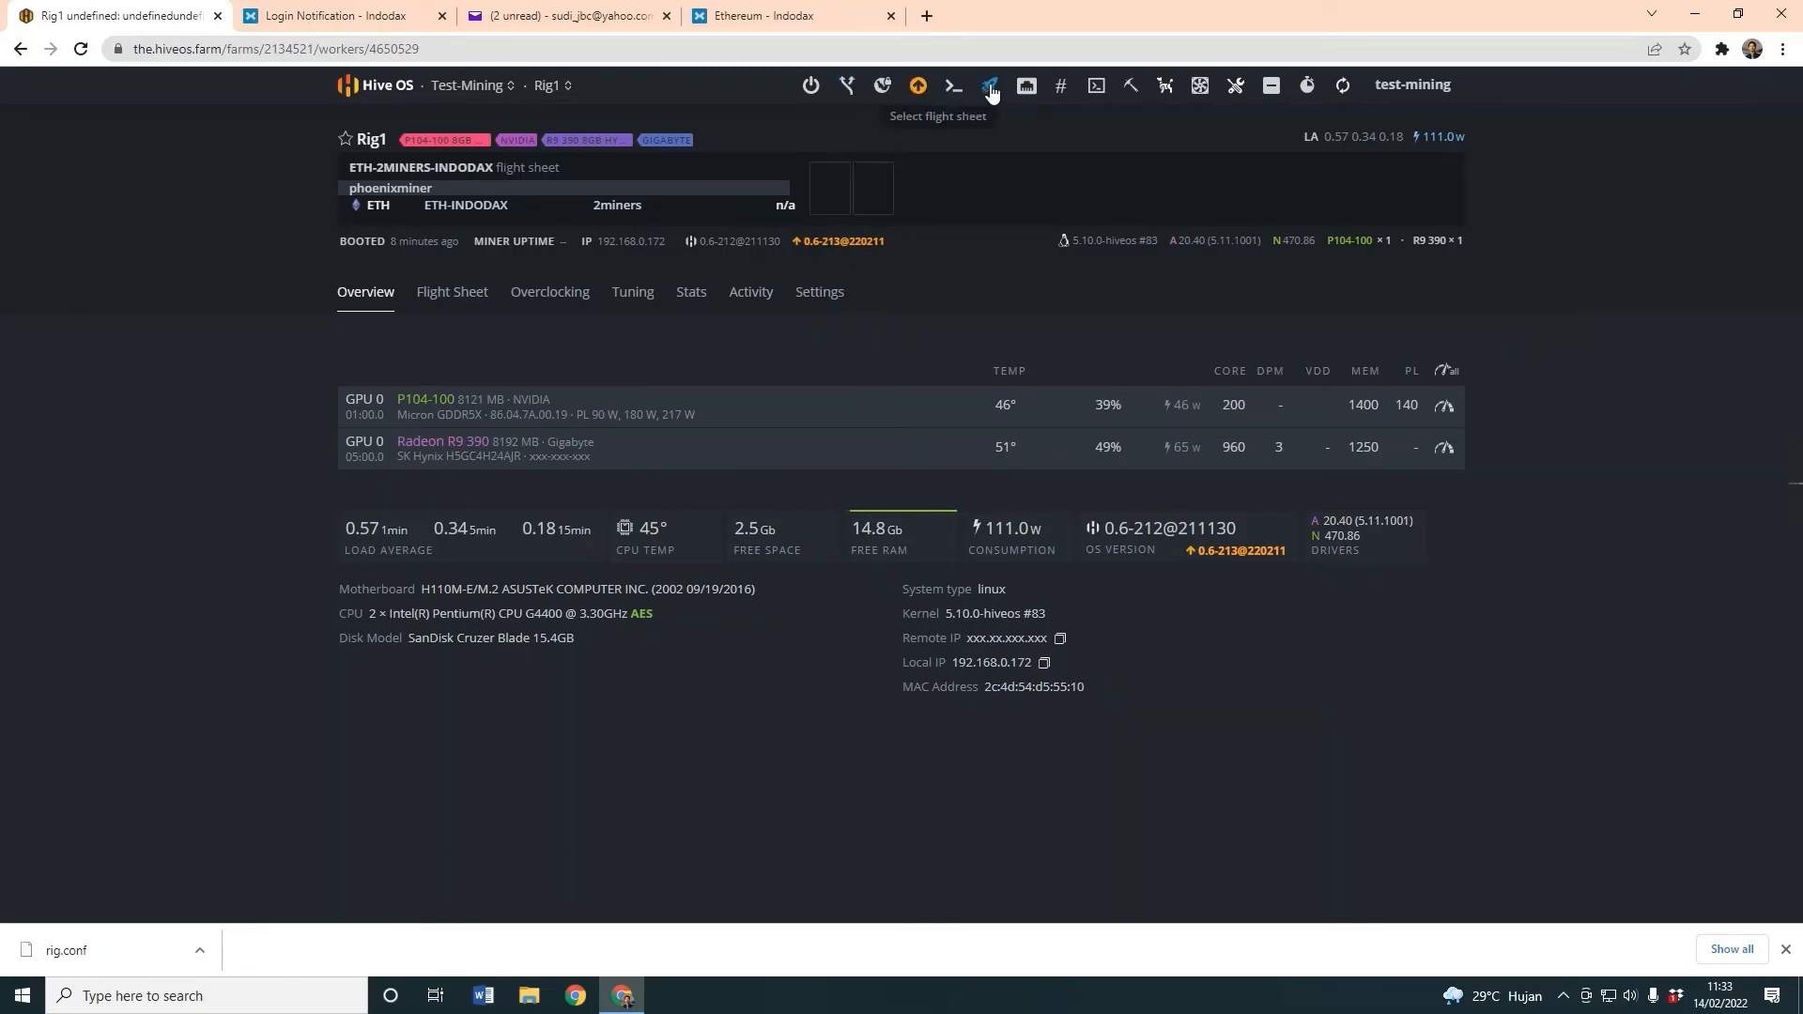
click(1104, 87)
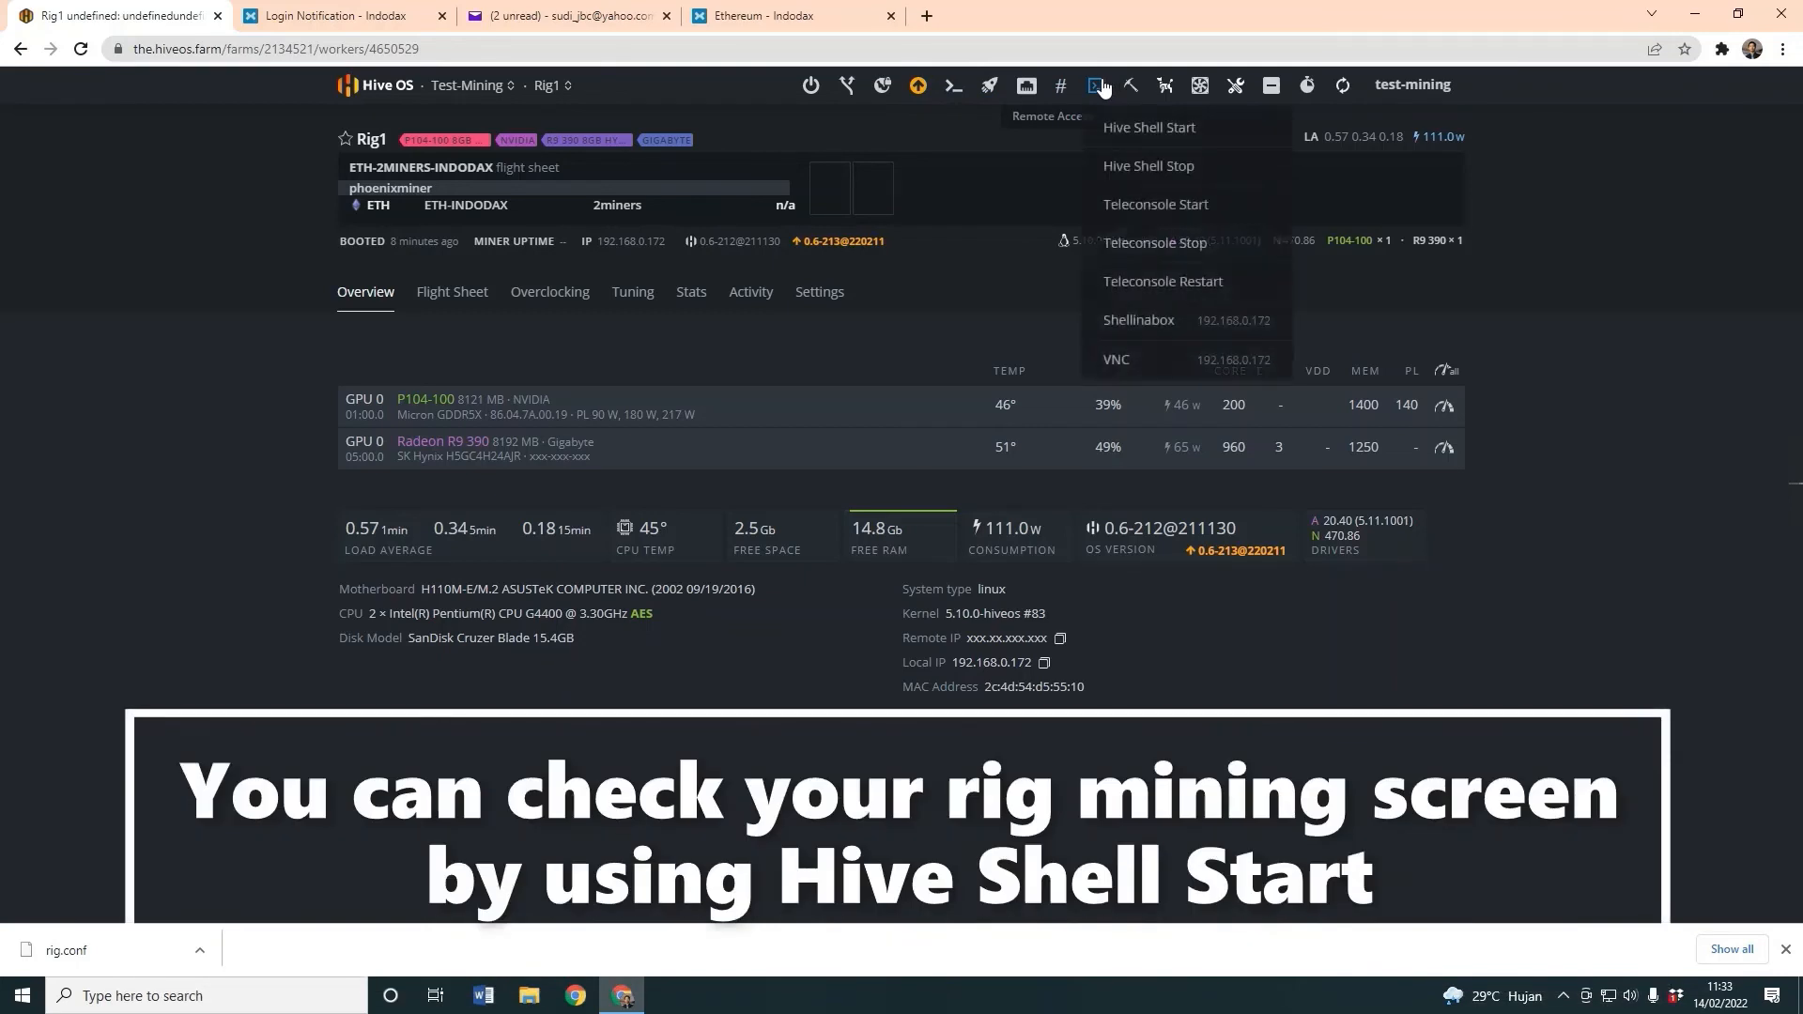
click(1118, 133)
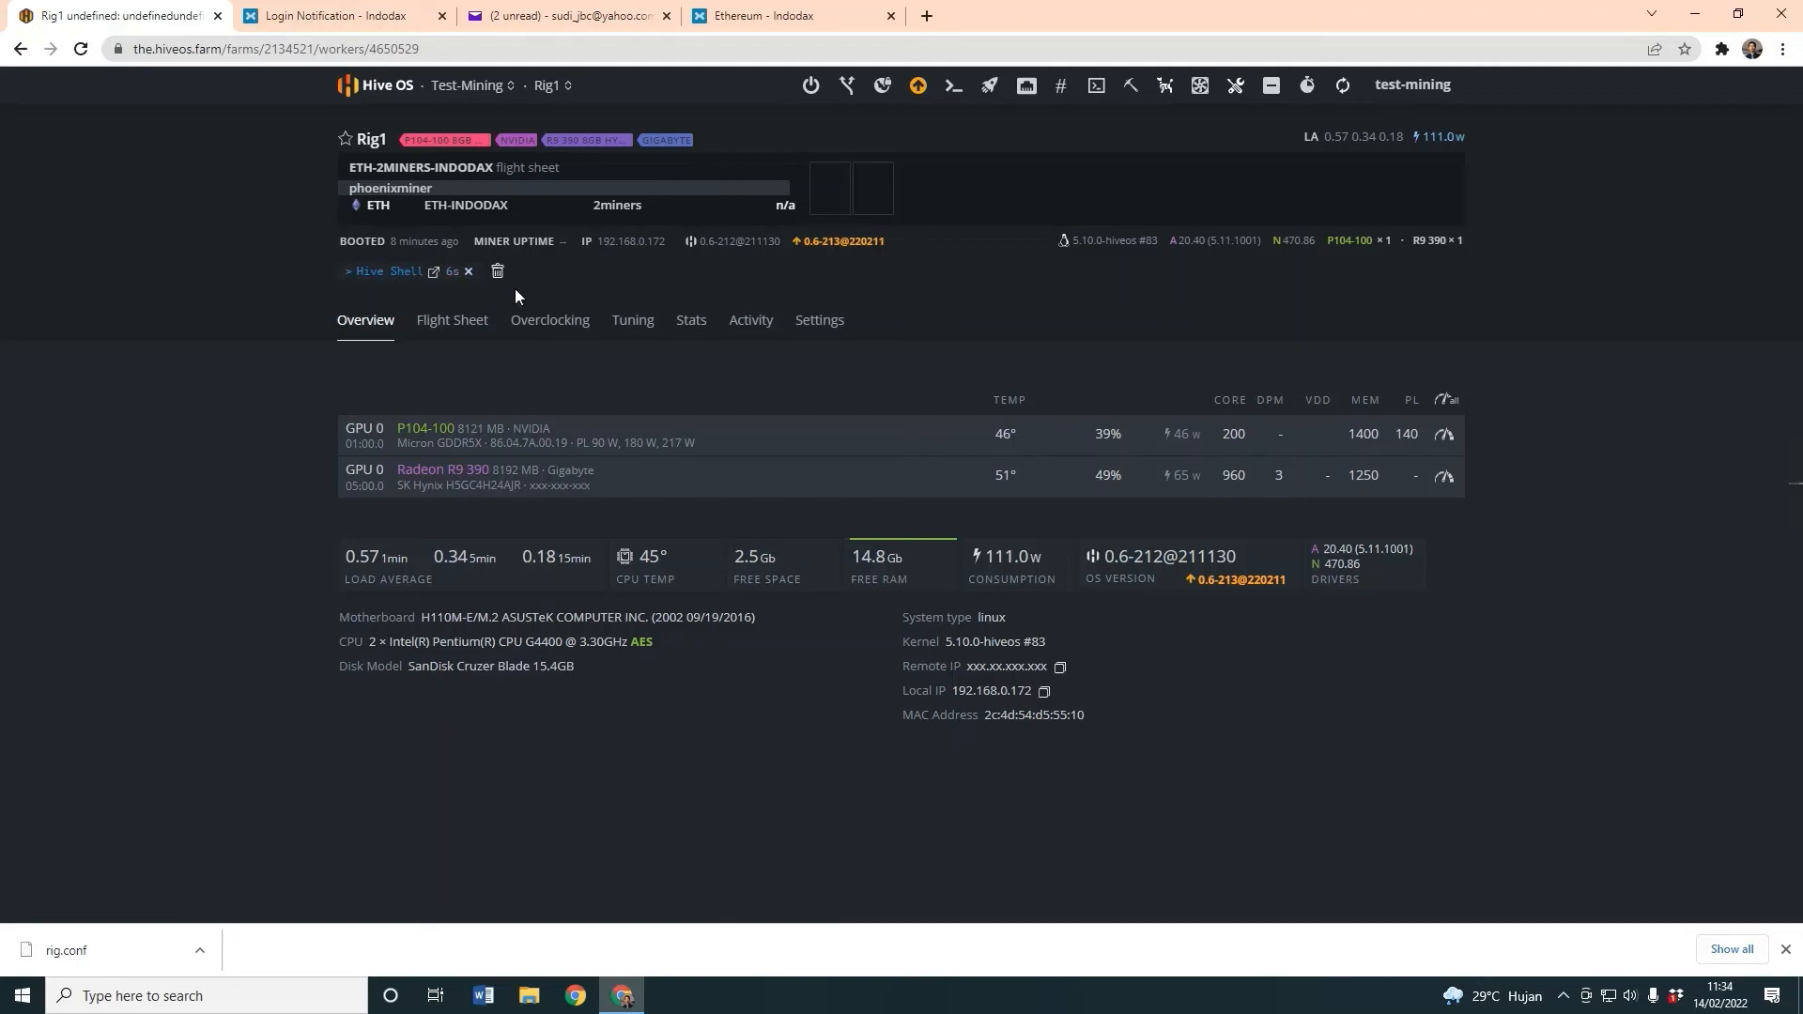
- Run 'miner' in the Hive Shell to view PhoenixMiner's live log, then return to Hive OS
click(433, 275)
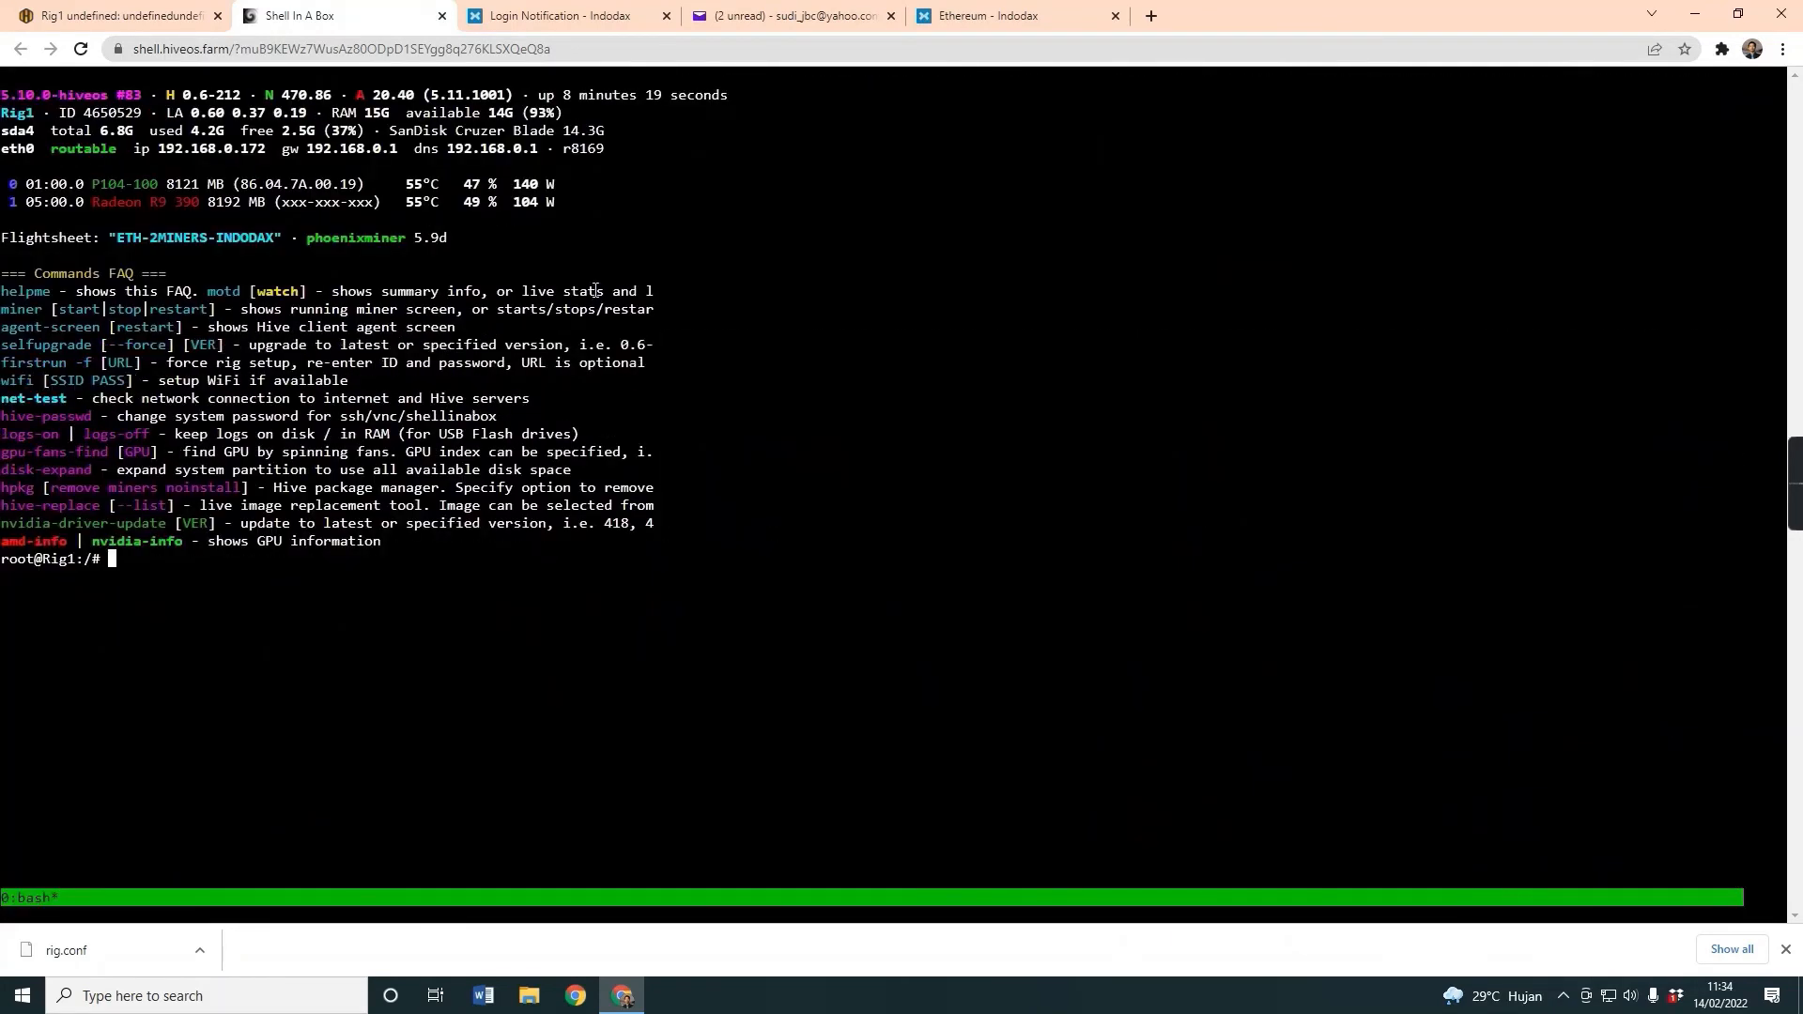
text(miner)
key(Return)
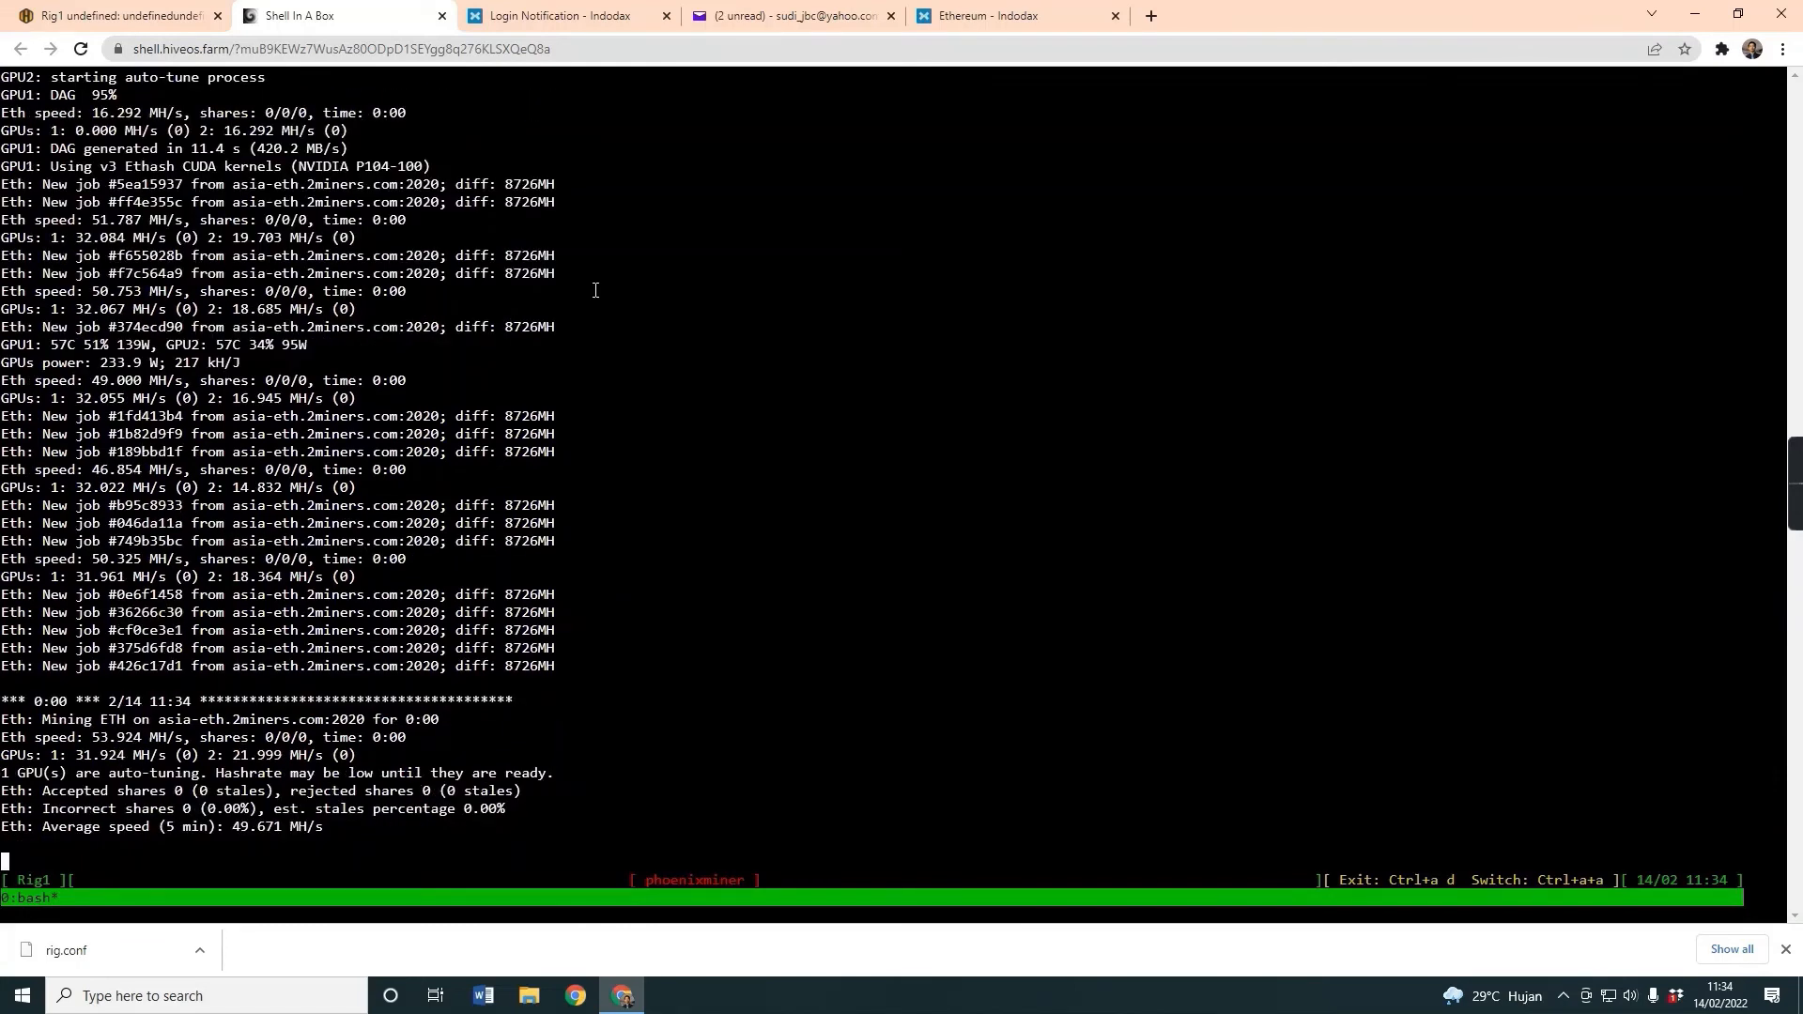
click(131, 18)
click(1332, 201)
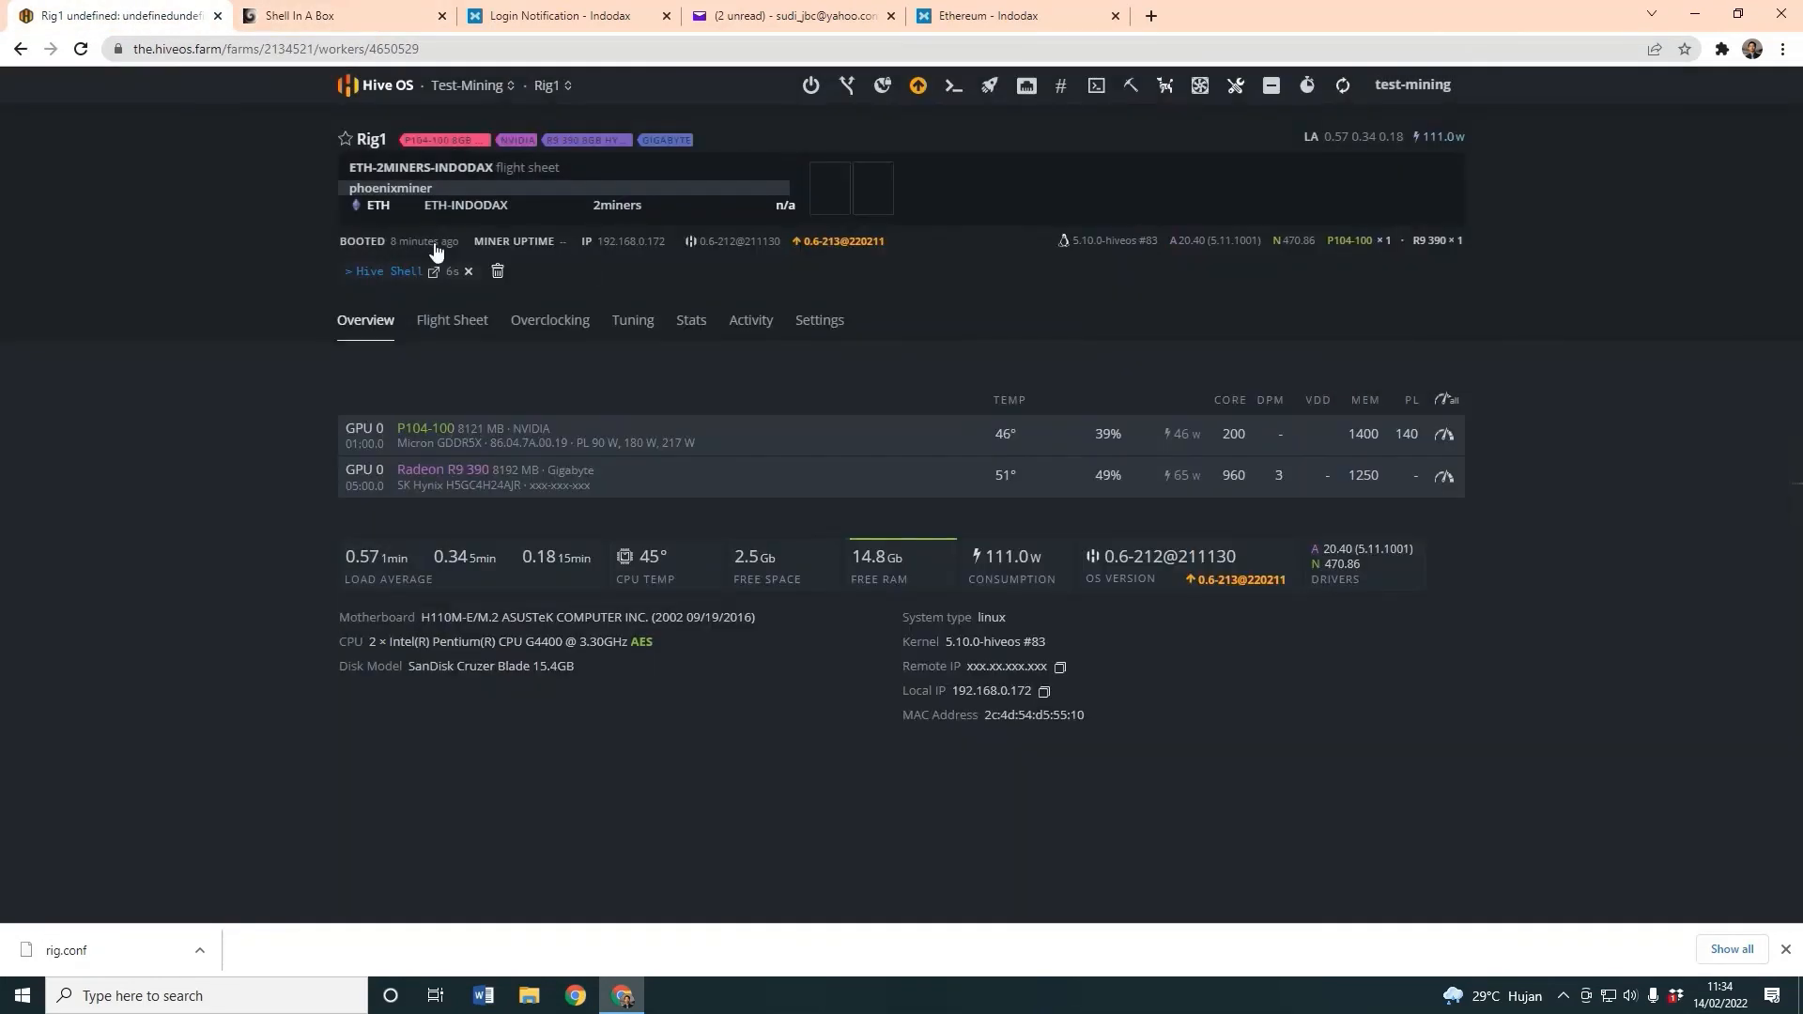
- Reload Rig1's overview until it reports 57.37 MH, checking the miner log in between
click(81, 48)
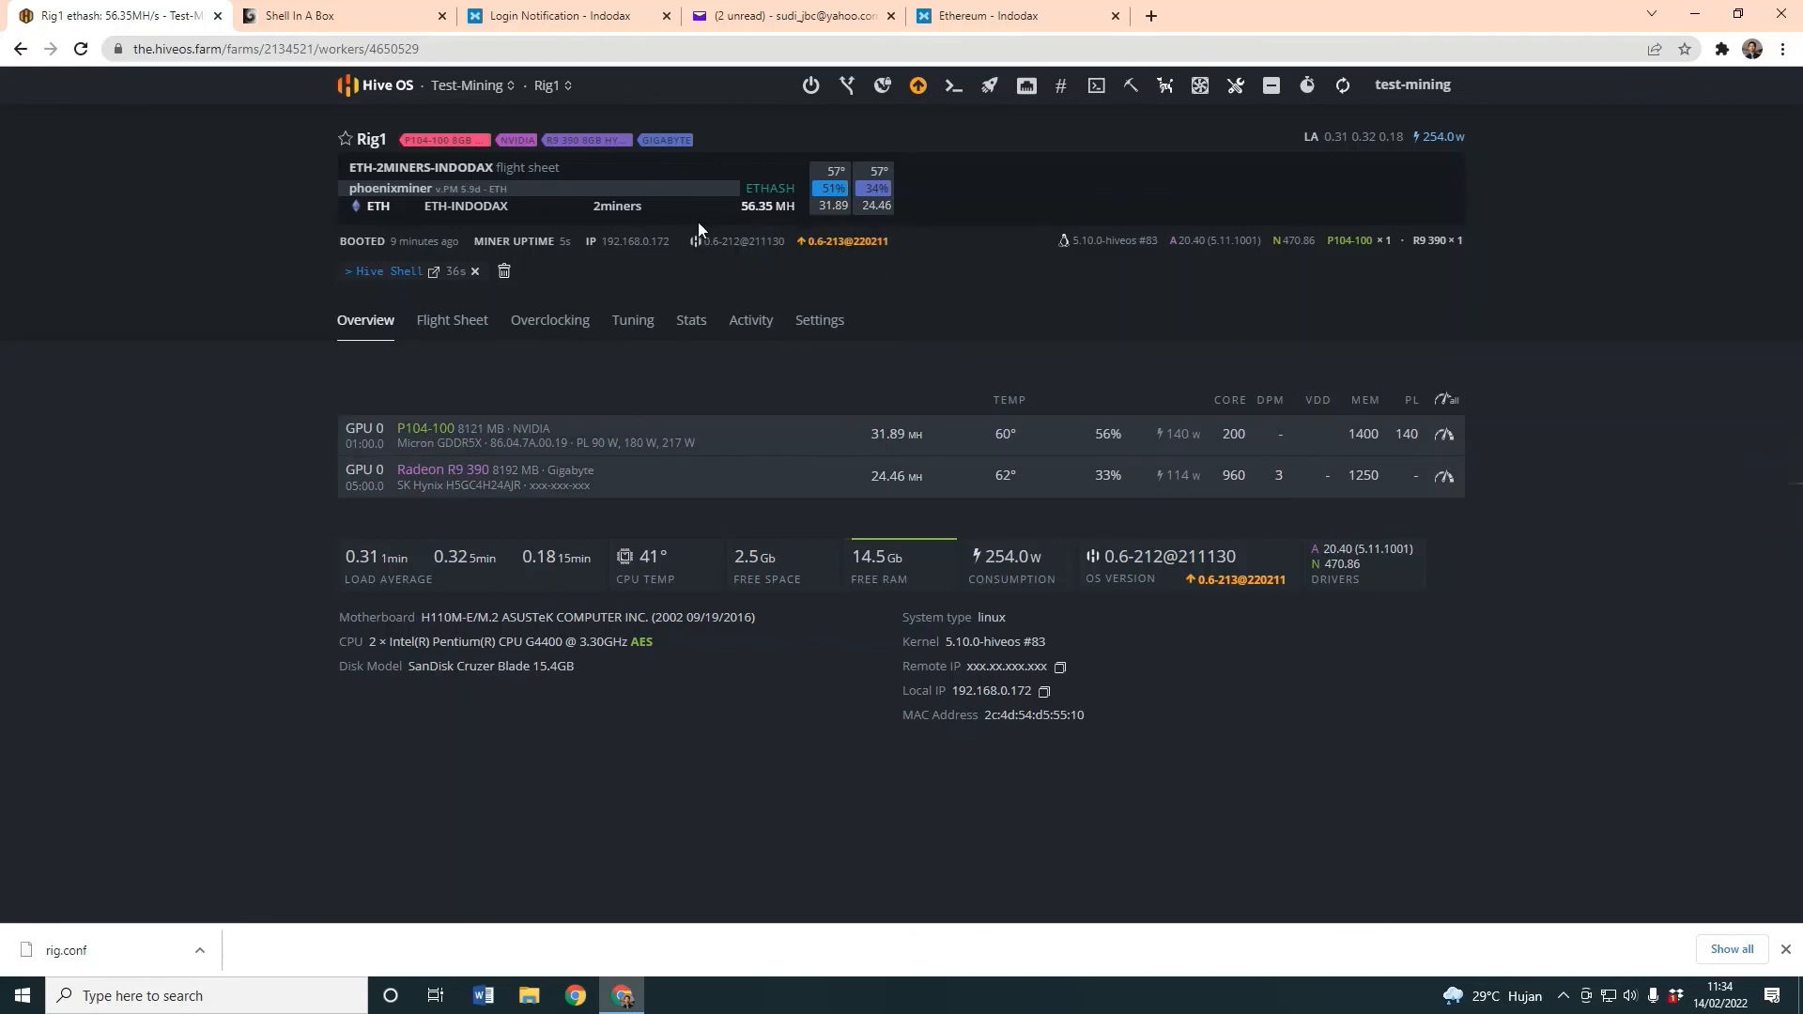
click(450, 12)
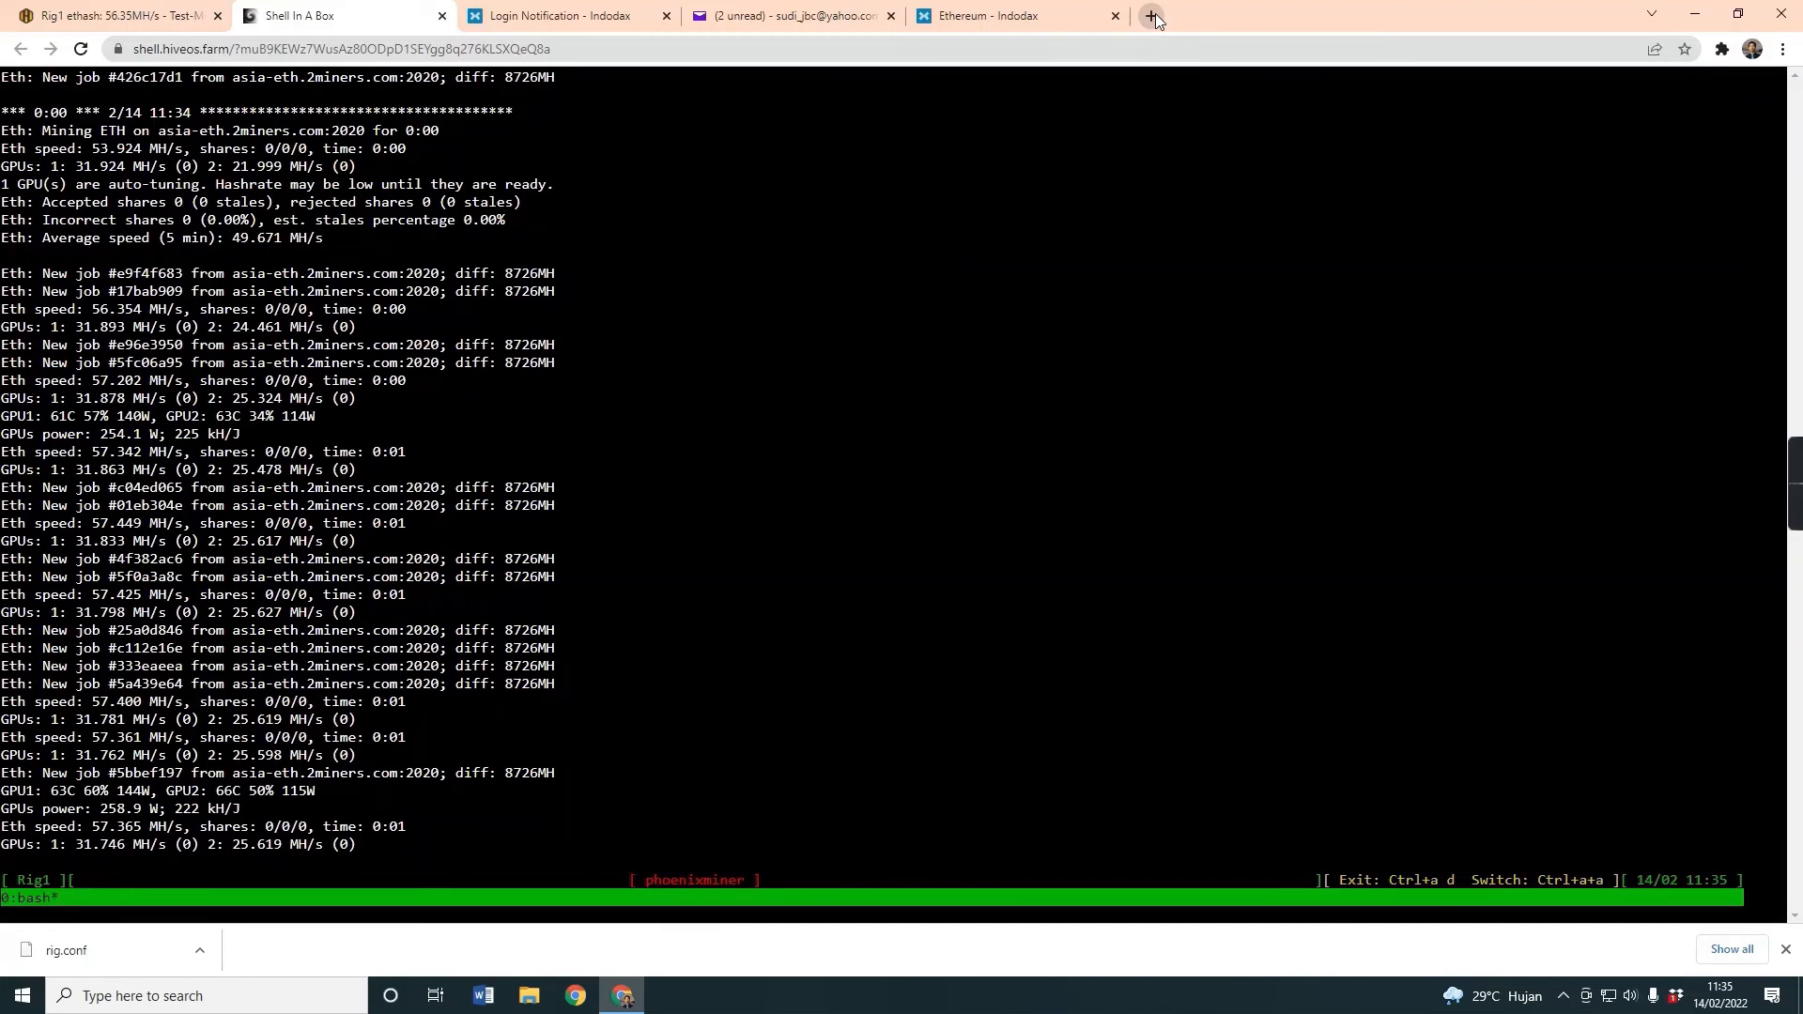
click(104, 15)
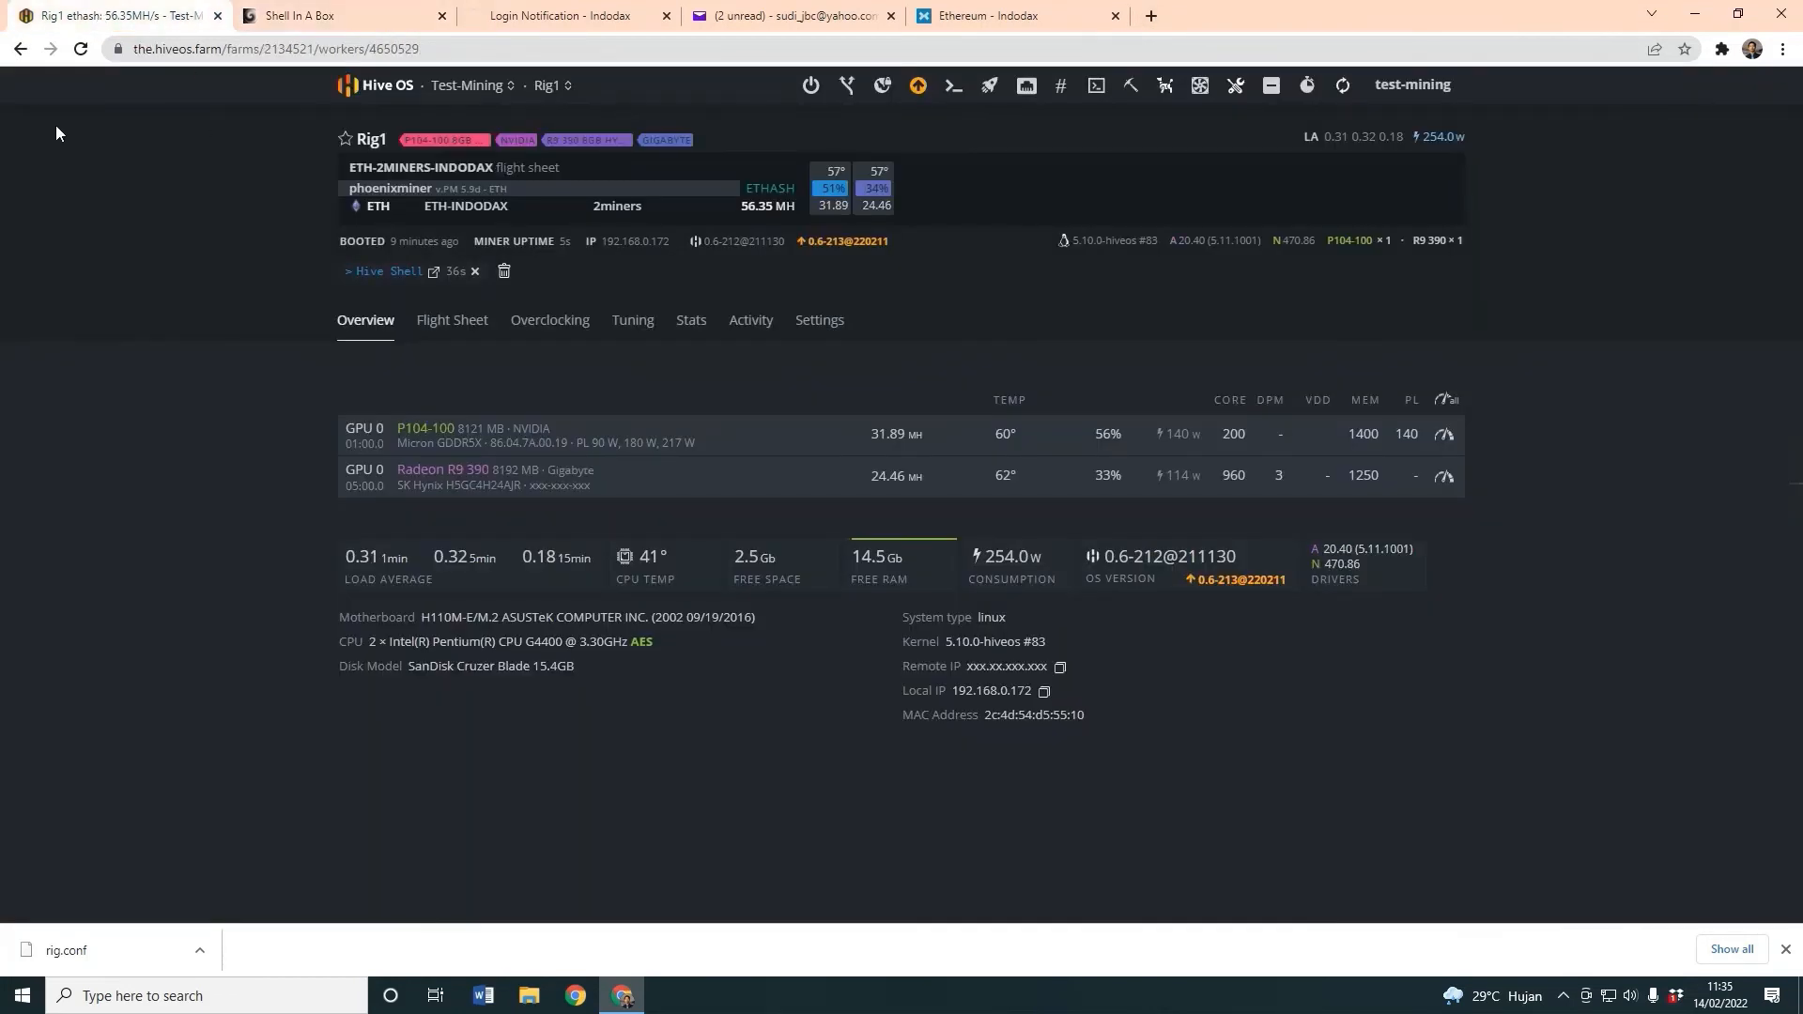
click(81, 50)
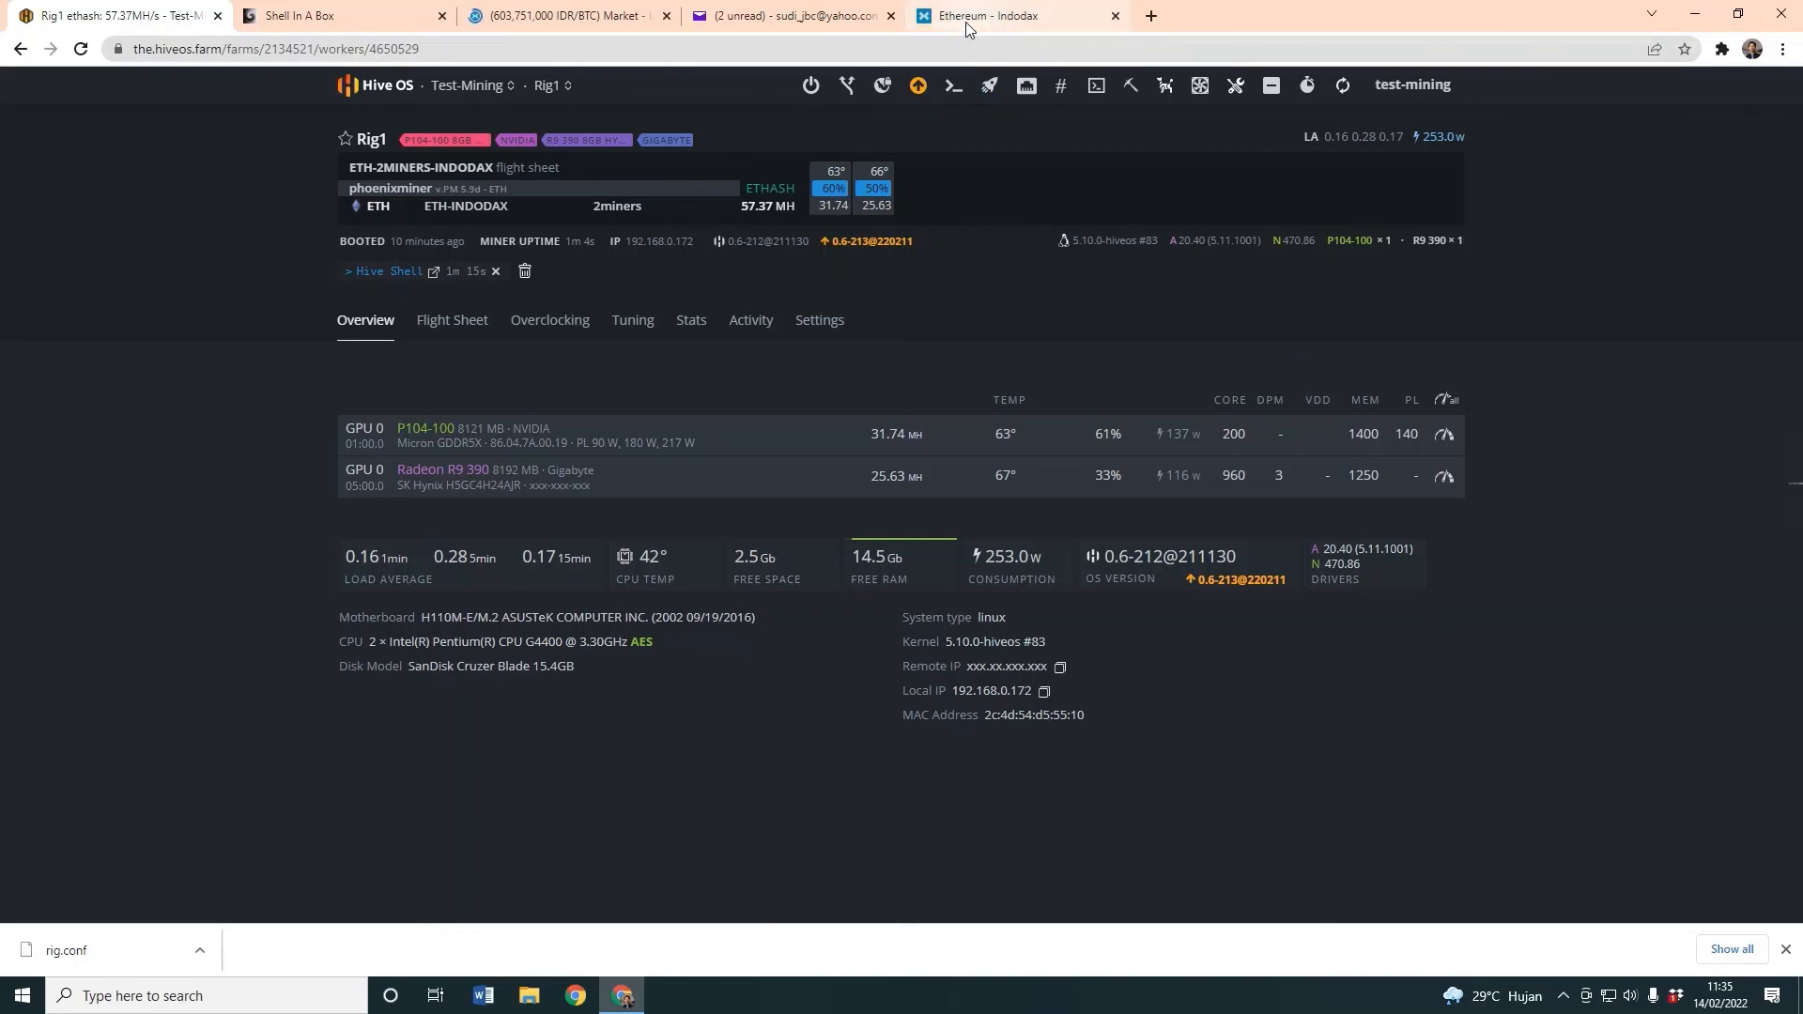
click(333, 17)
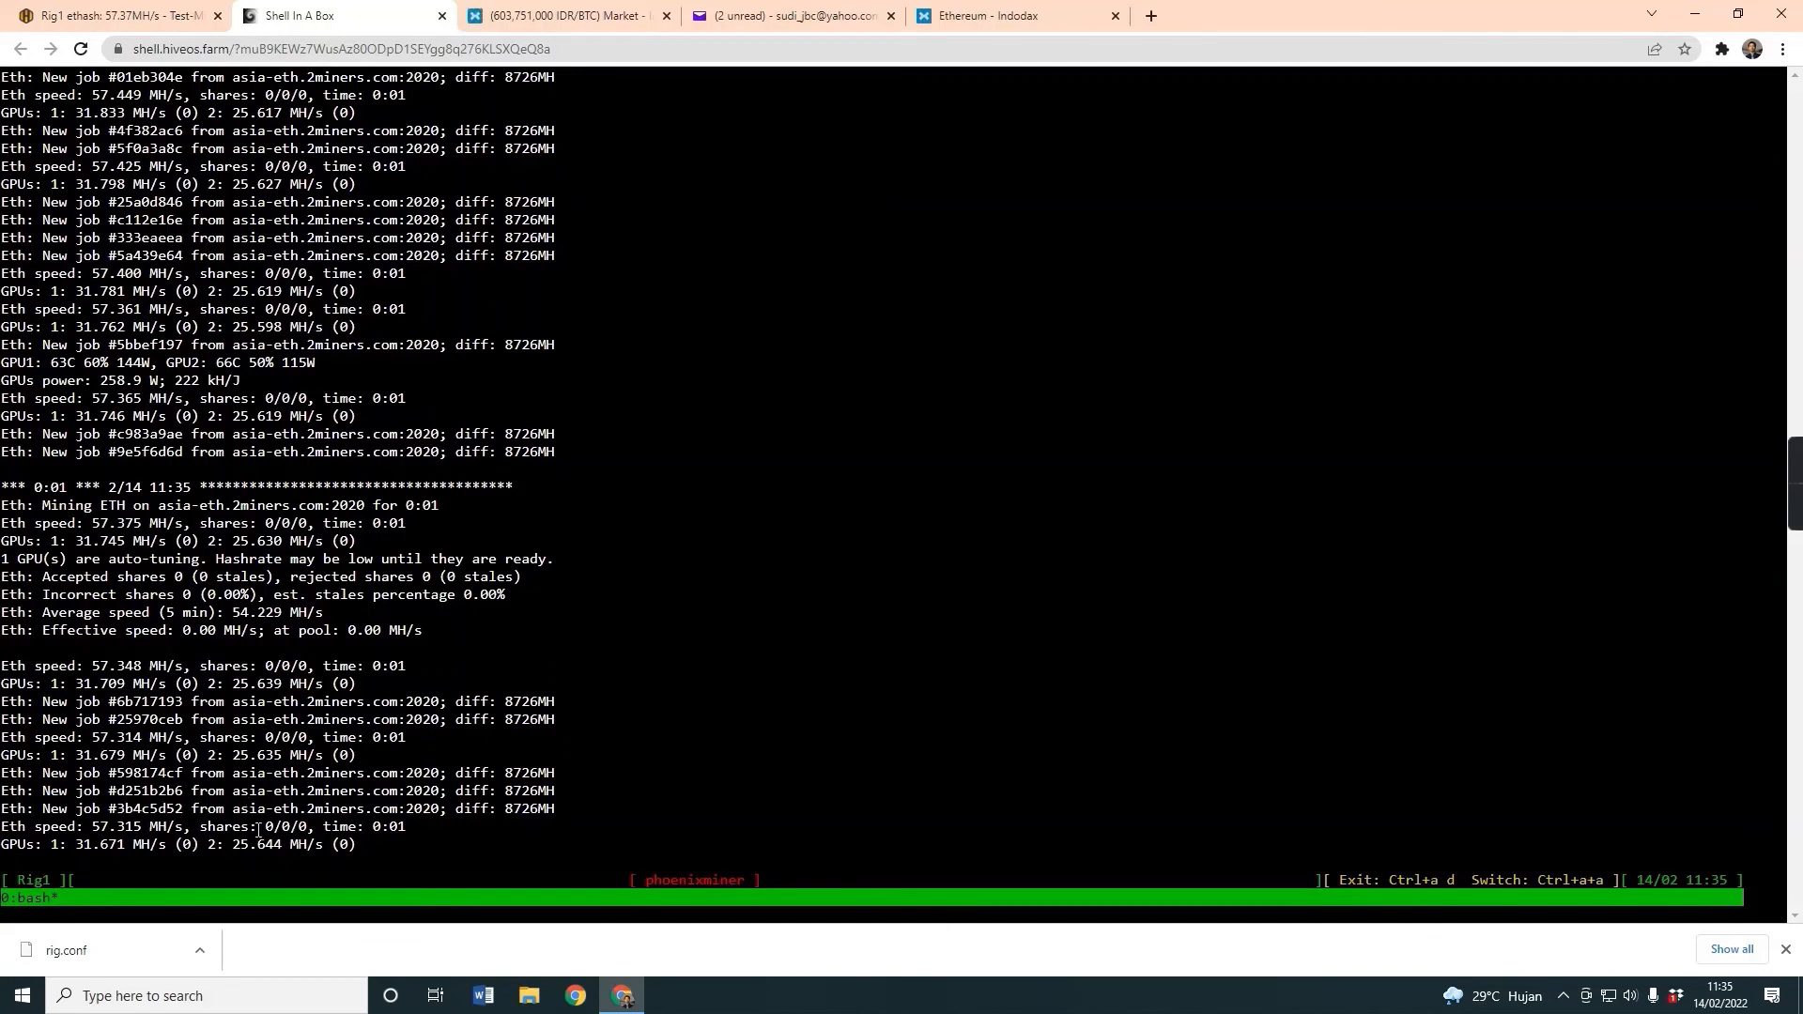
drag(257, 826, 299, 814)
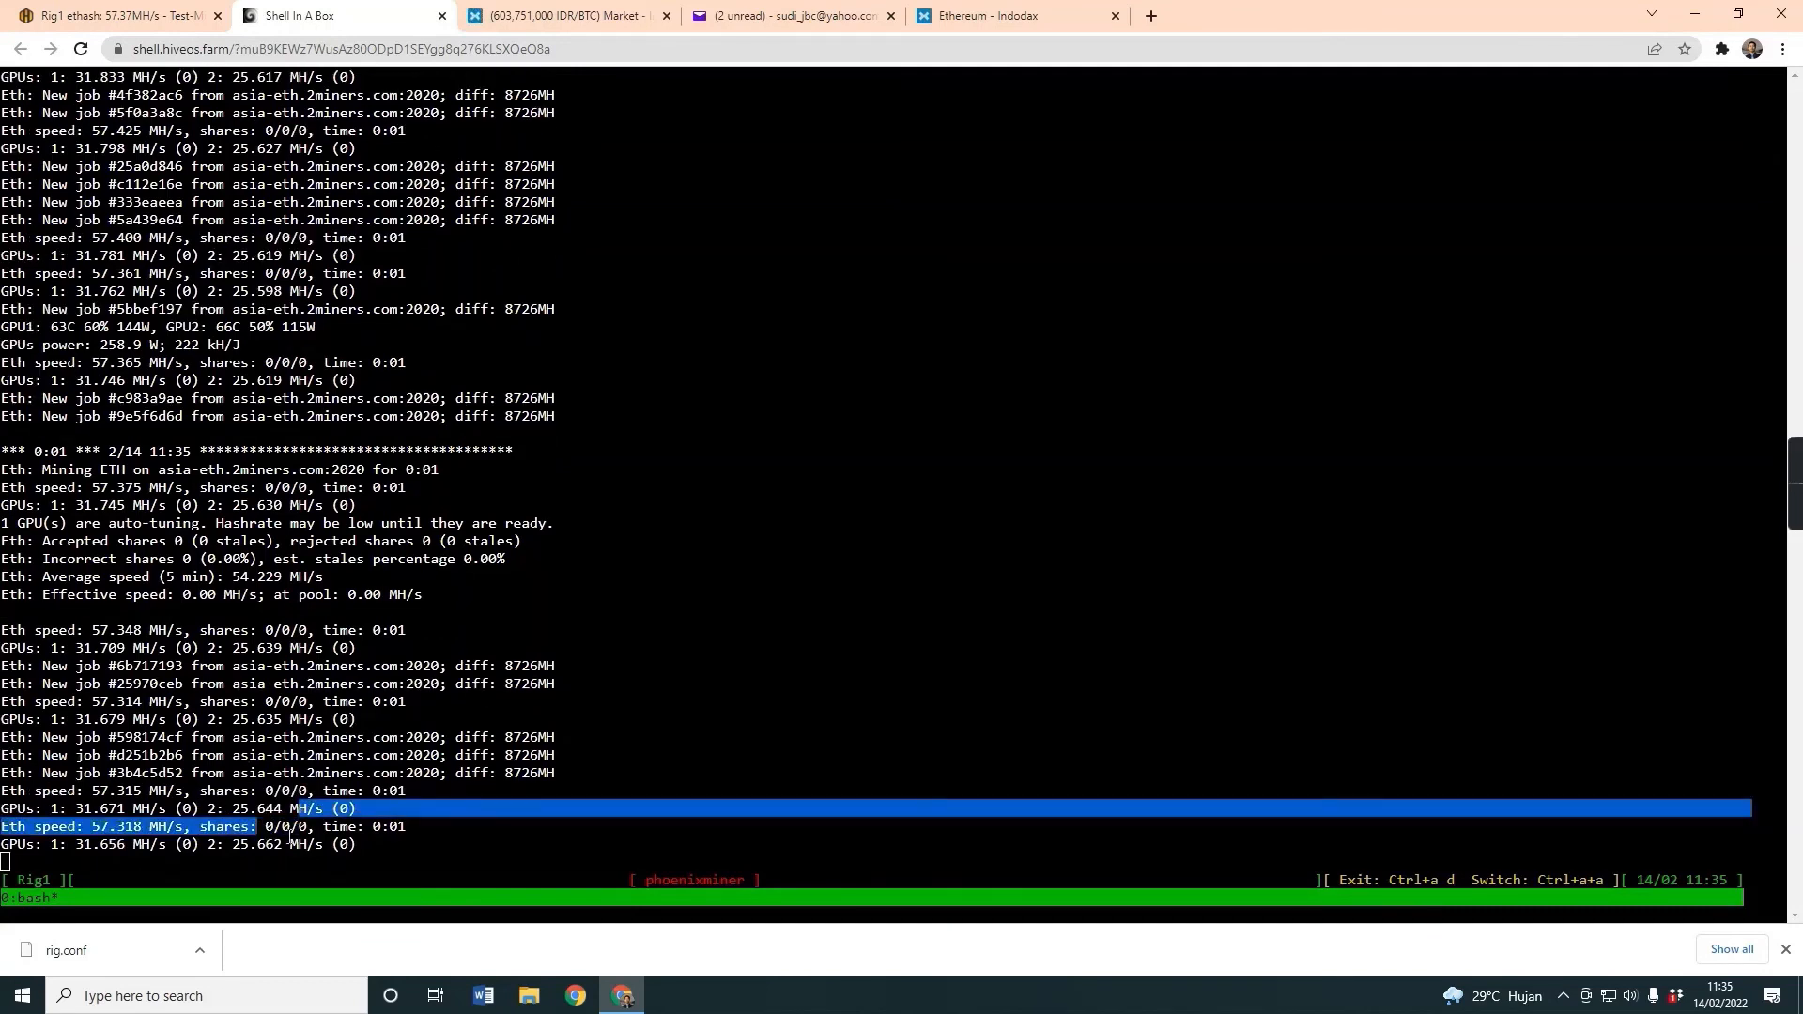
click(302, 834)
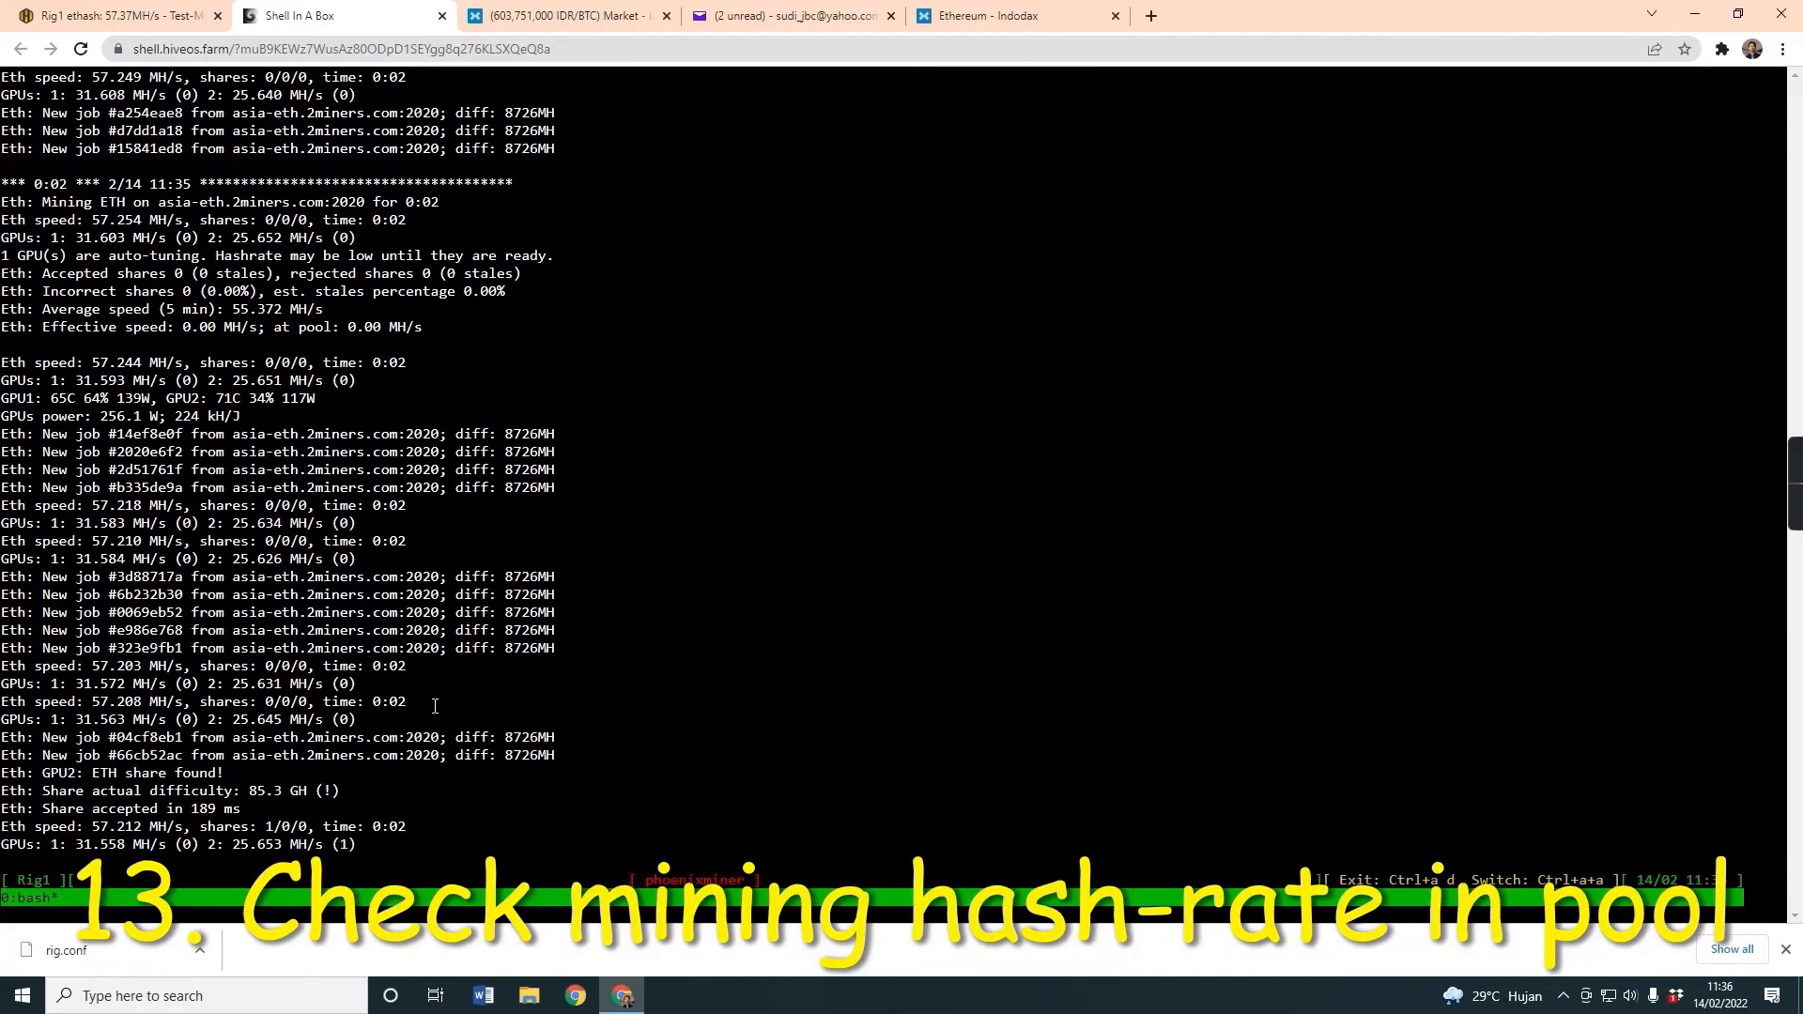
drag(259, 827, 303, 823)
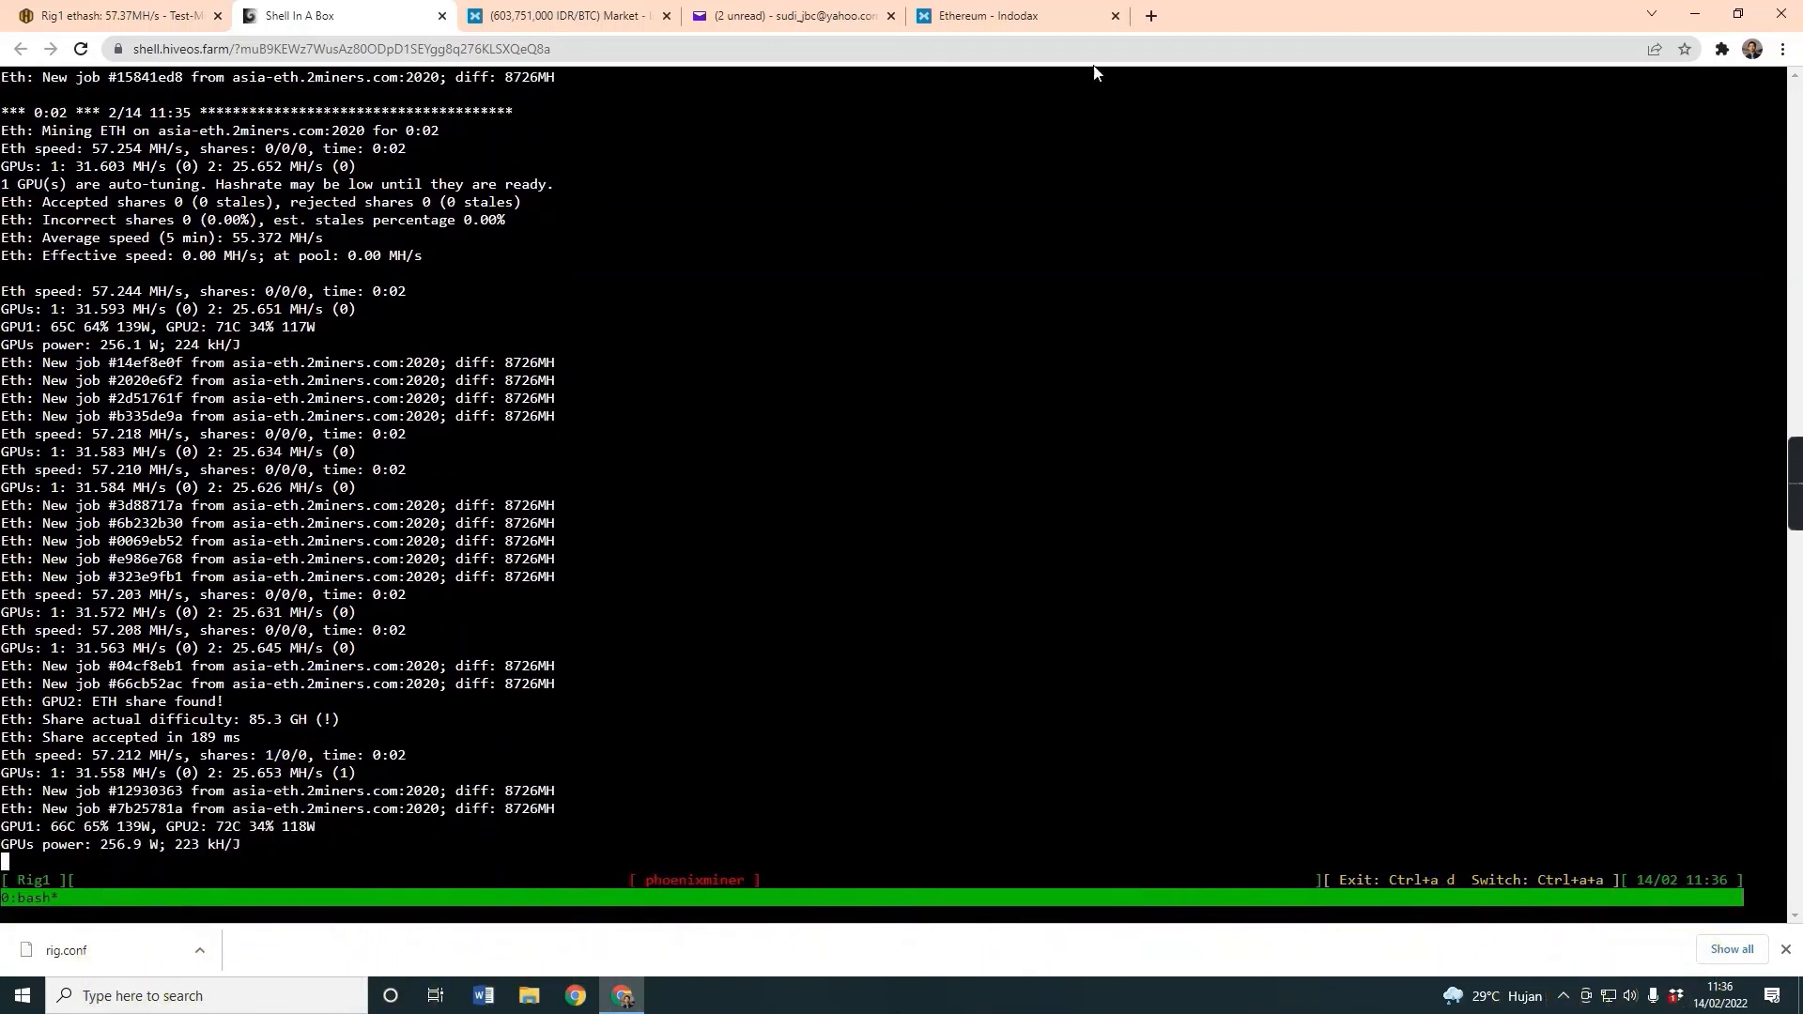
- Search the web for '2miners' and open the 2miners.com pool site
click(1150, 16)
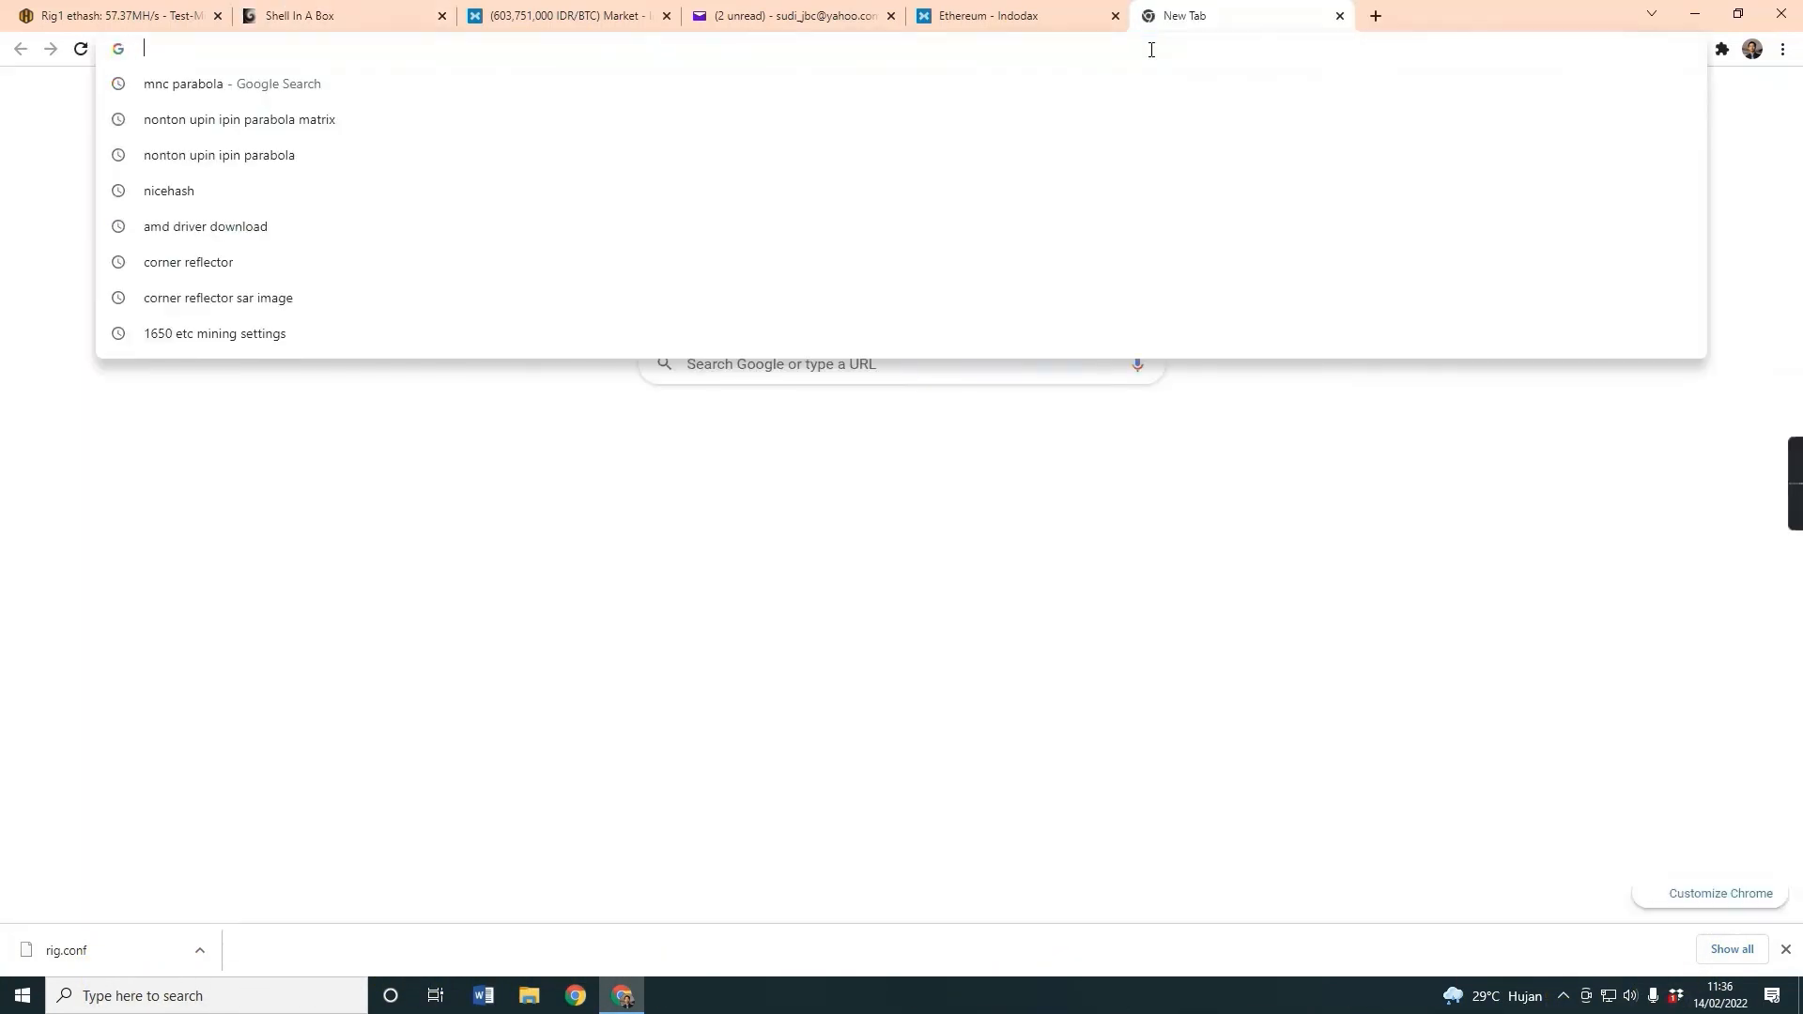
text(2miner)
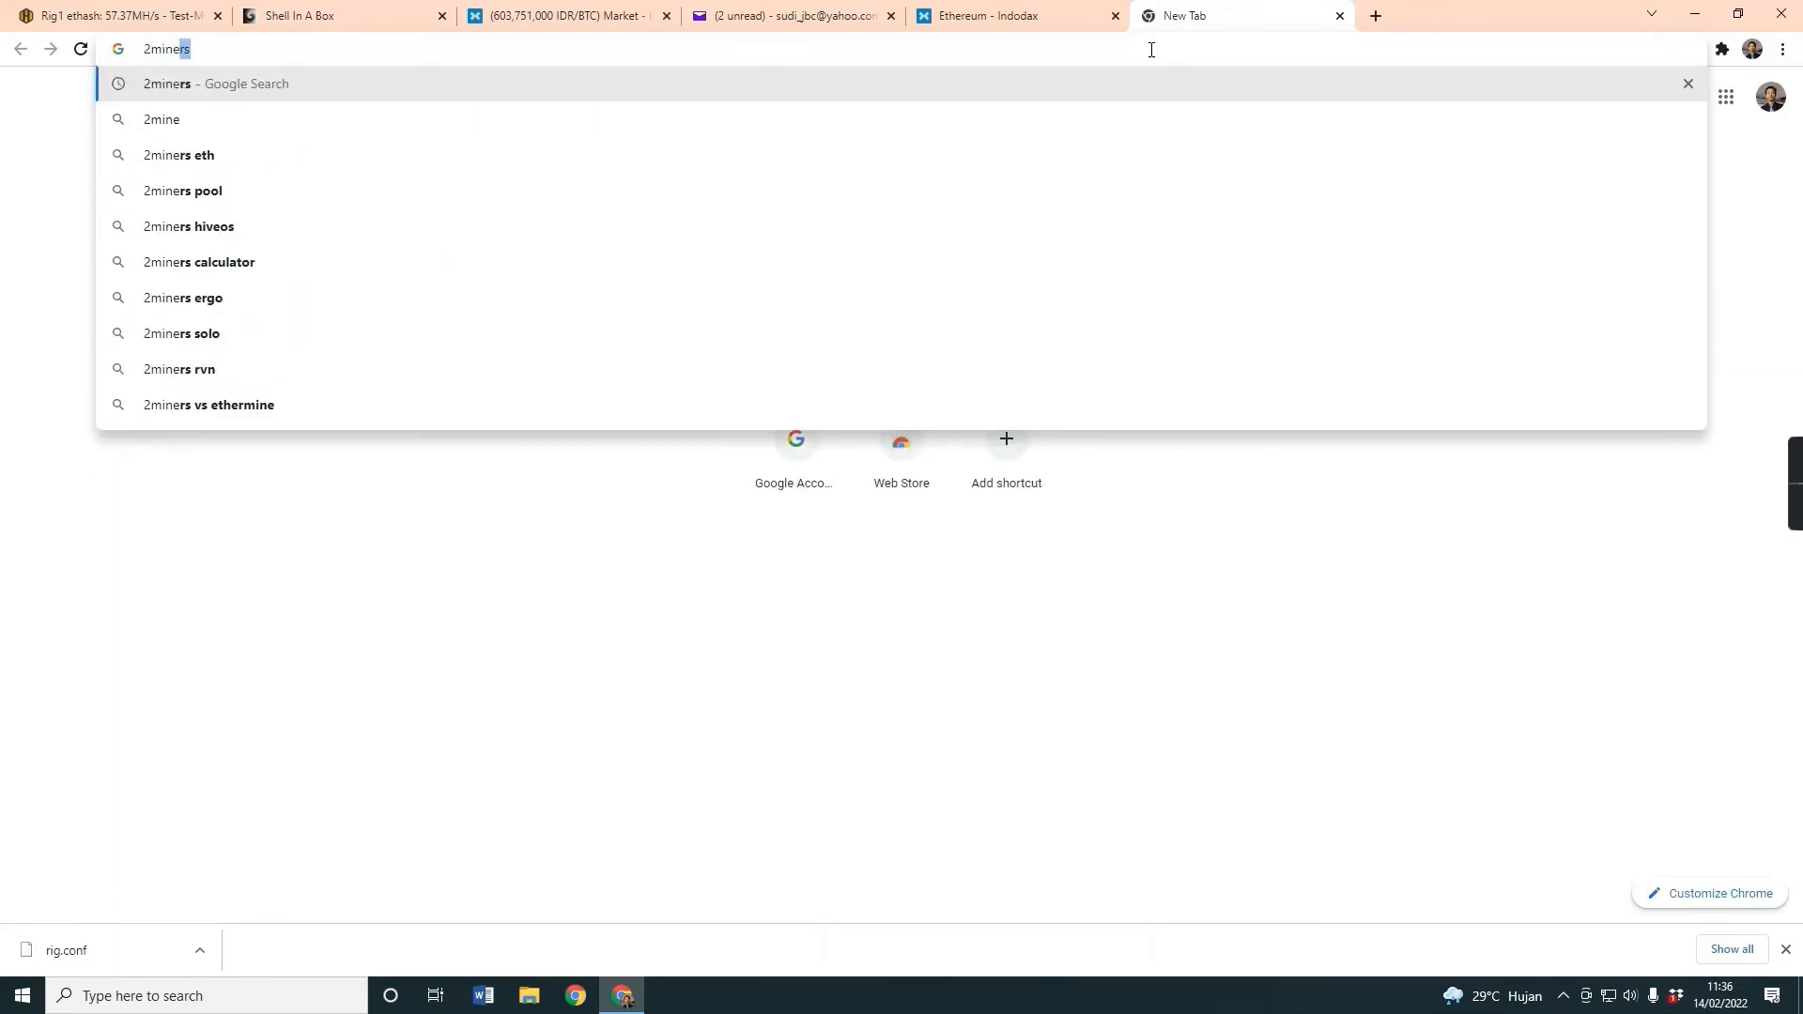
text(s)
key(Return)
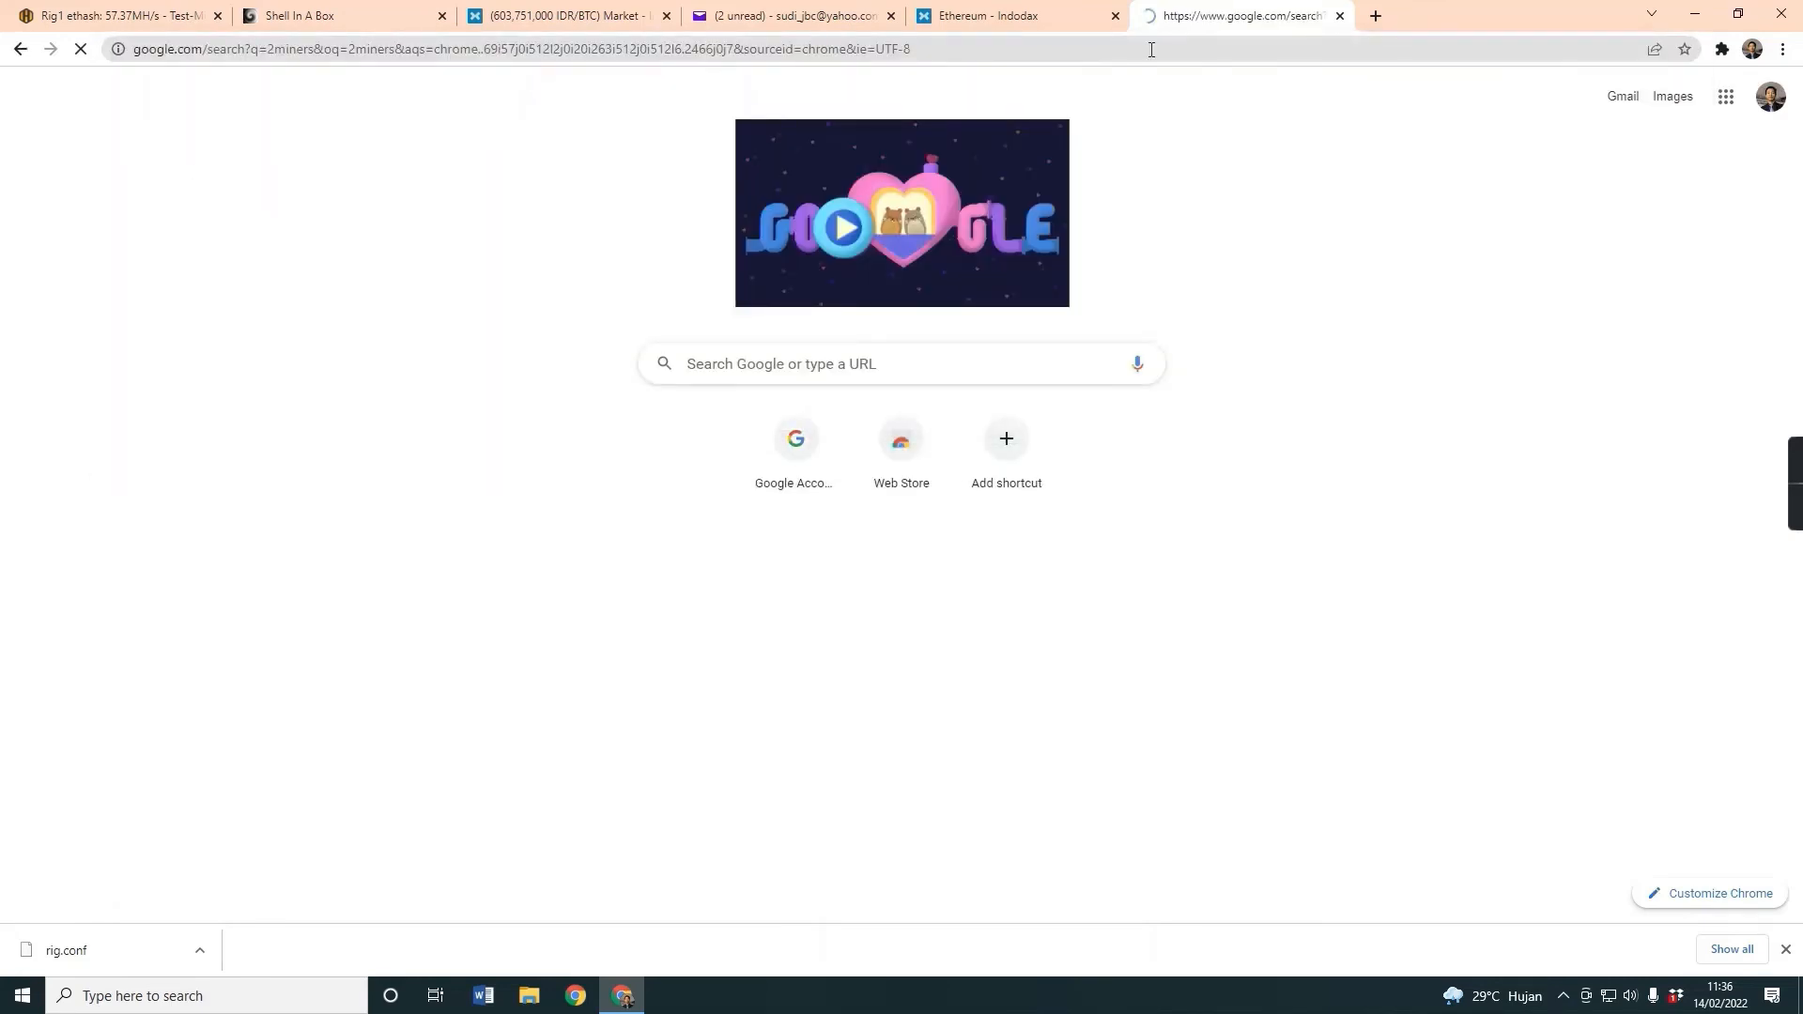
click(484, 273)
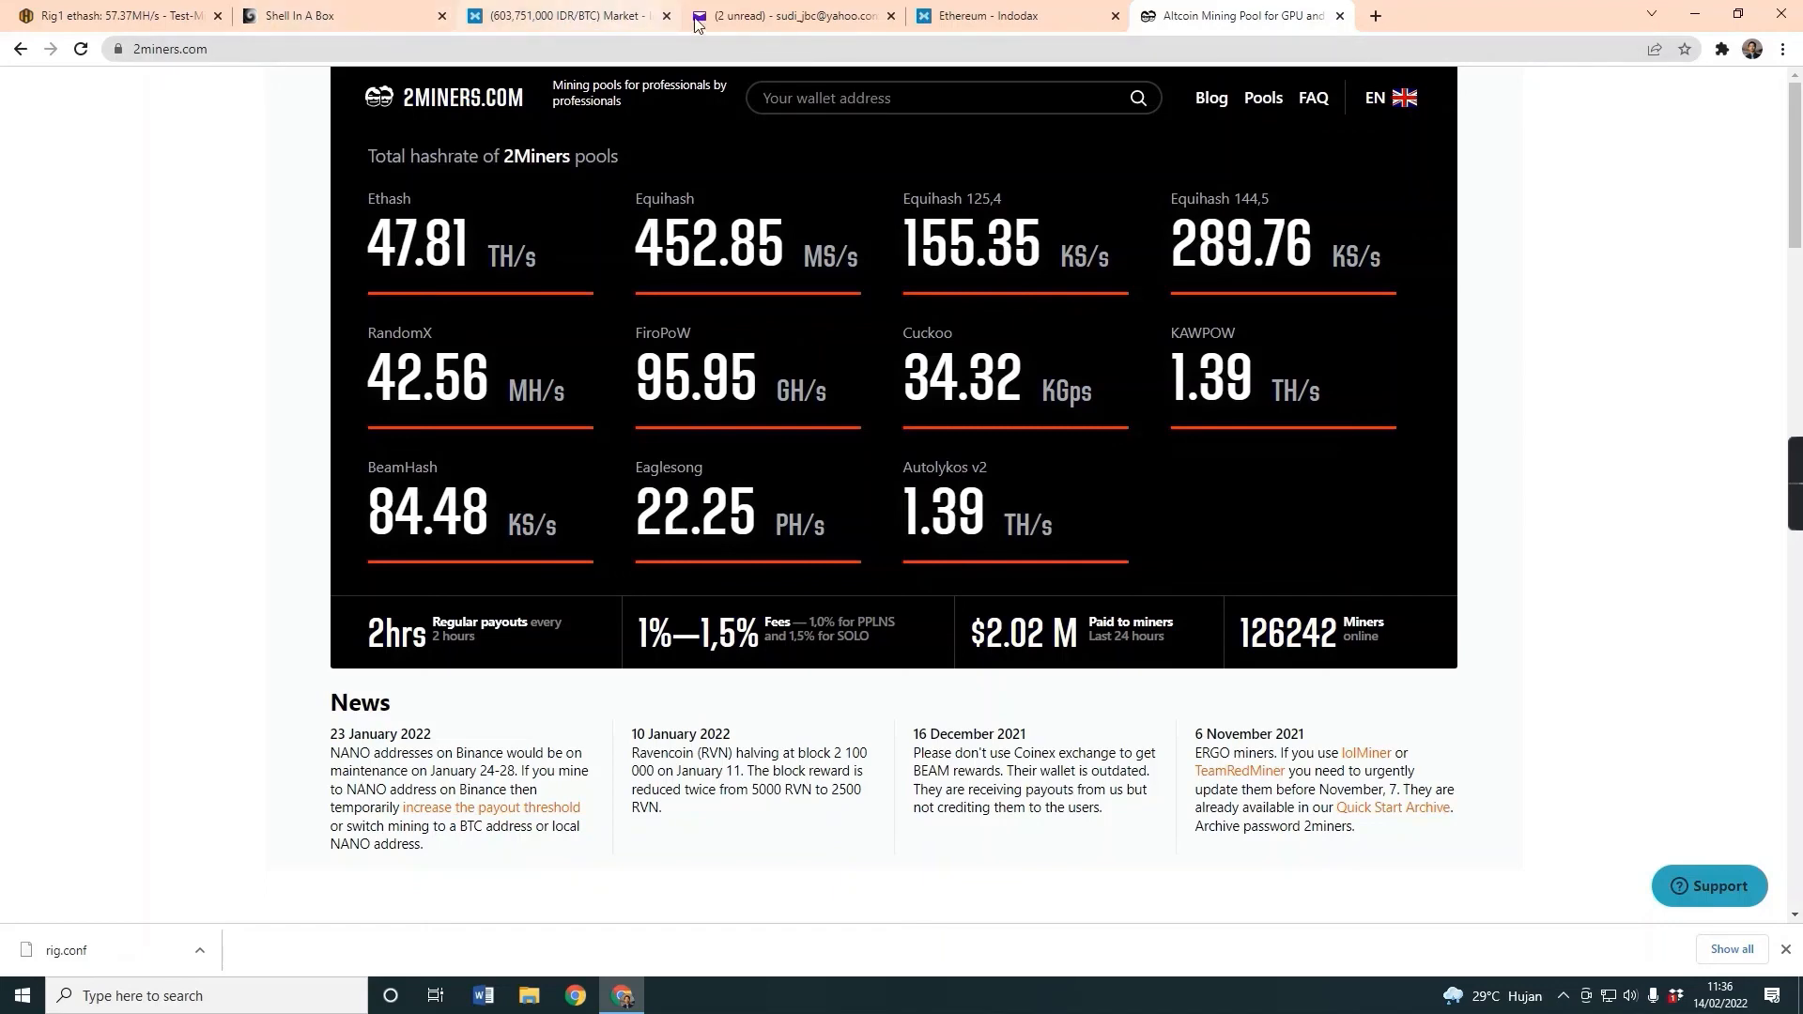
- Look up the Indodax ETH address on 2miners to view Rig1's miner statistics
click(958, 19)
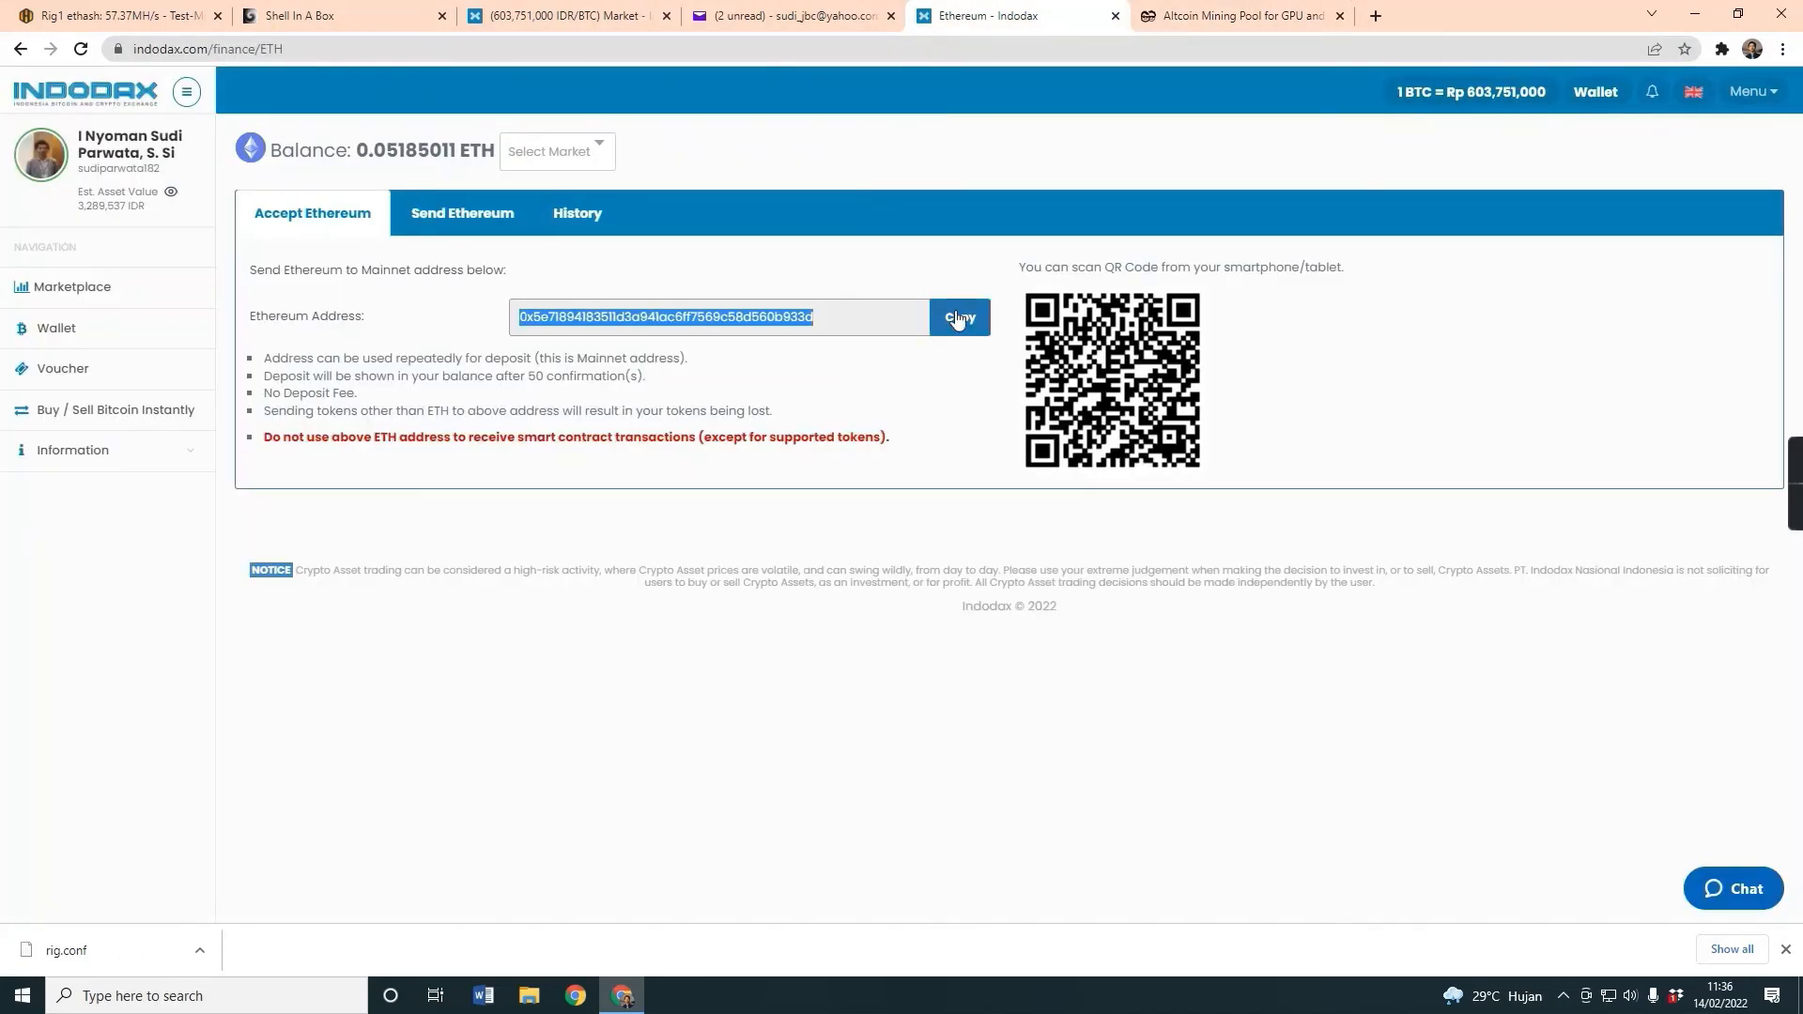
click(1158, 19)
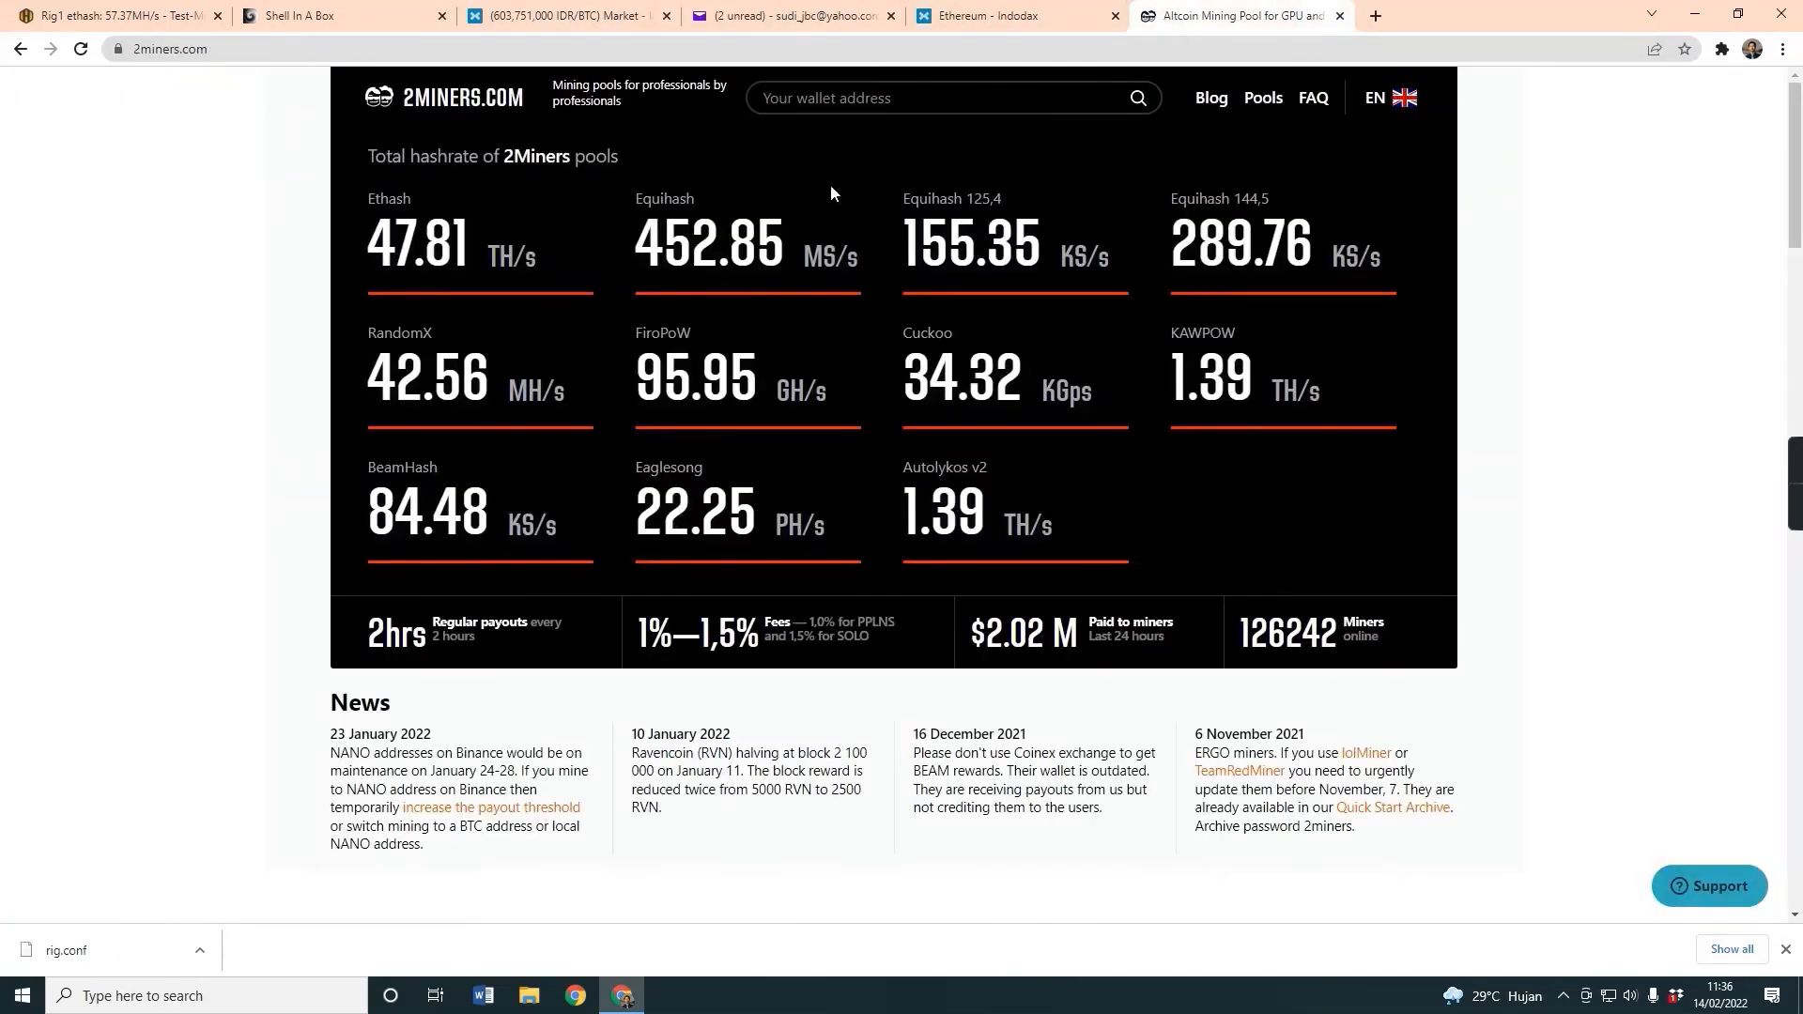
key(ctrl+v)
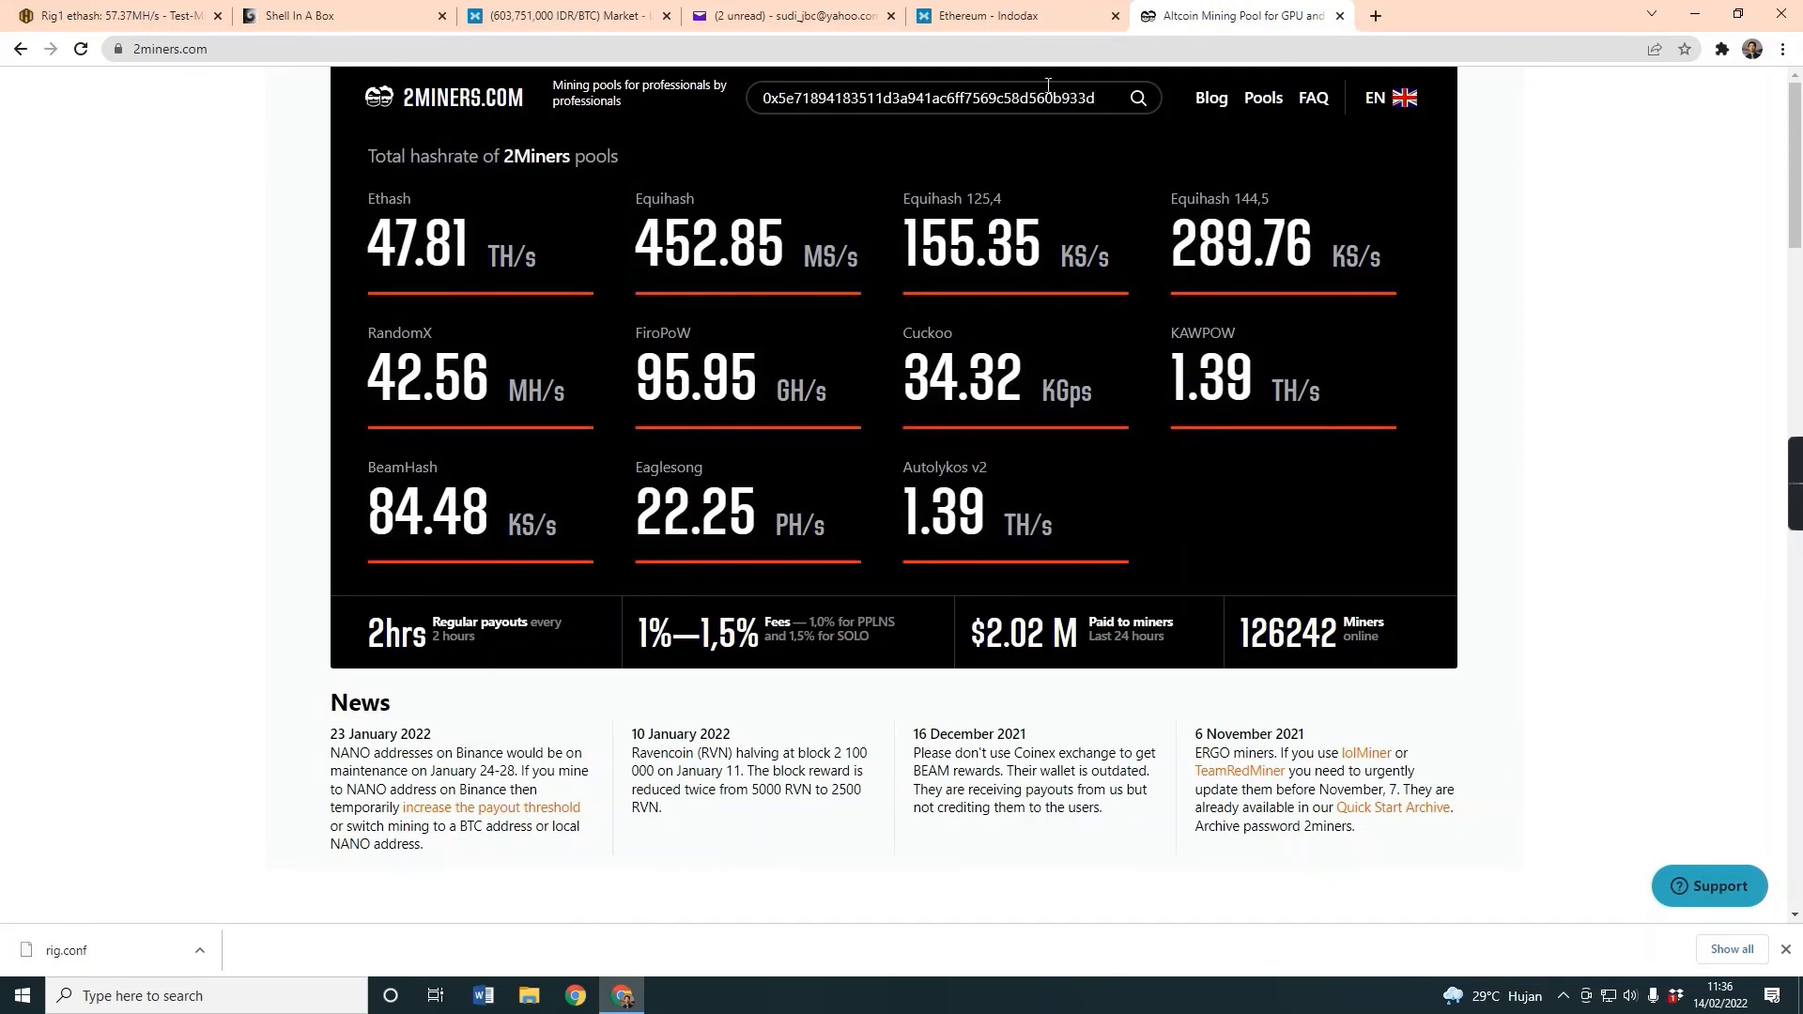
key(Return)
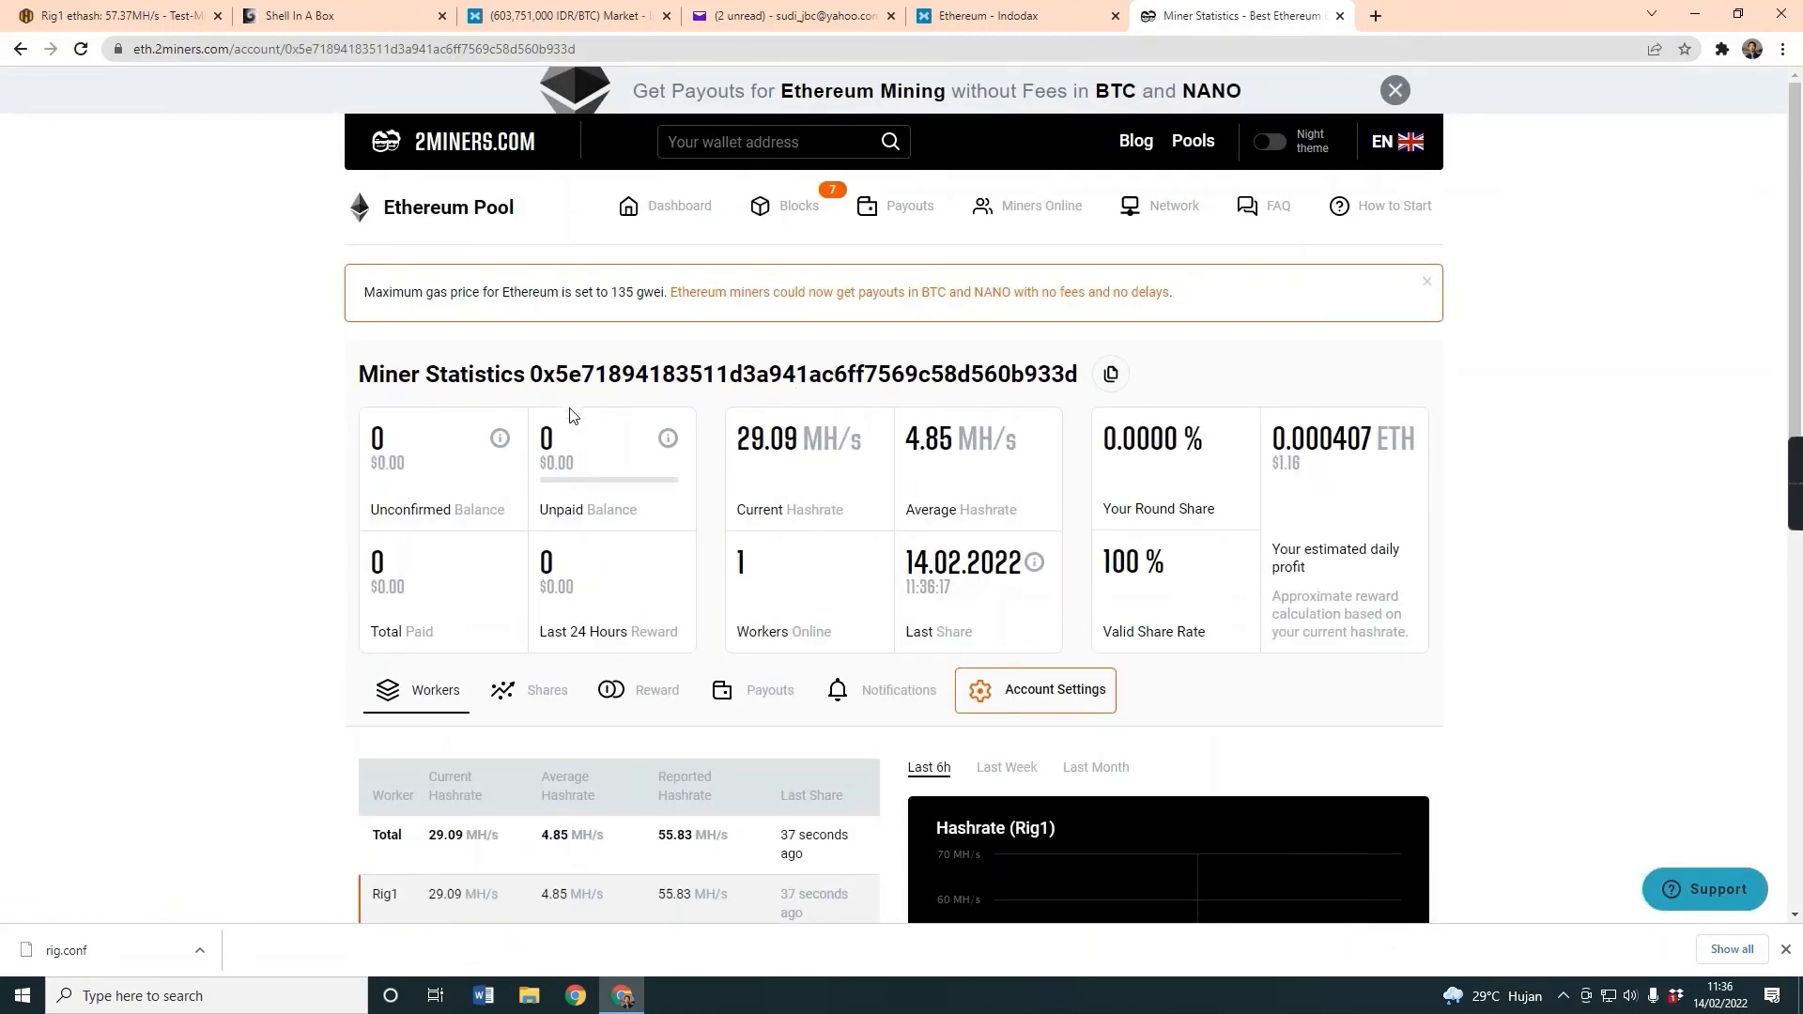
scroll(887, 468, down, 4)
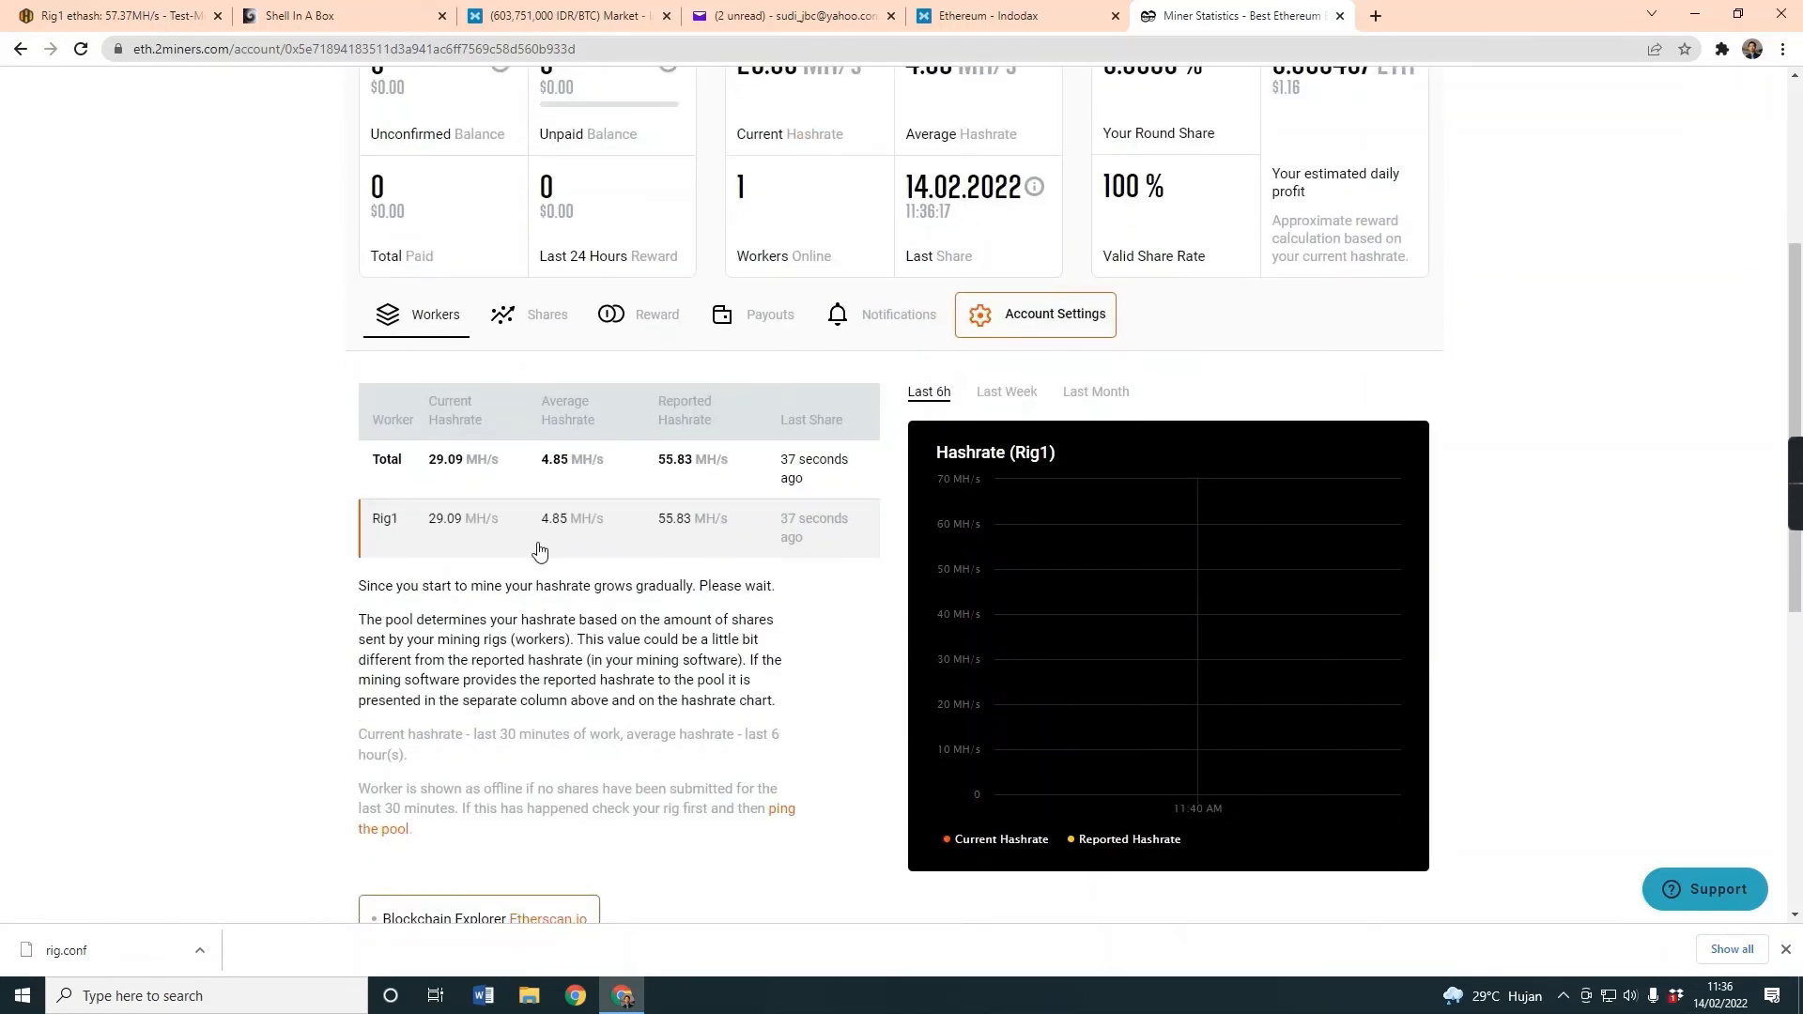
scroll(724, 522, up, 2)
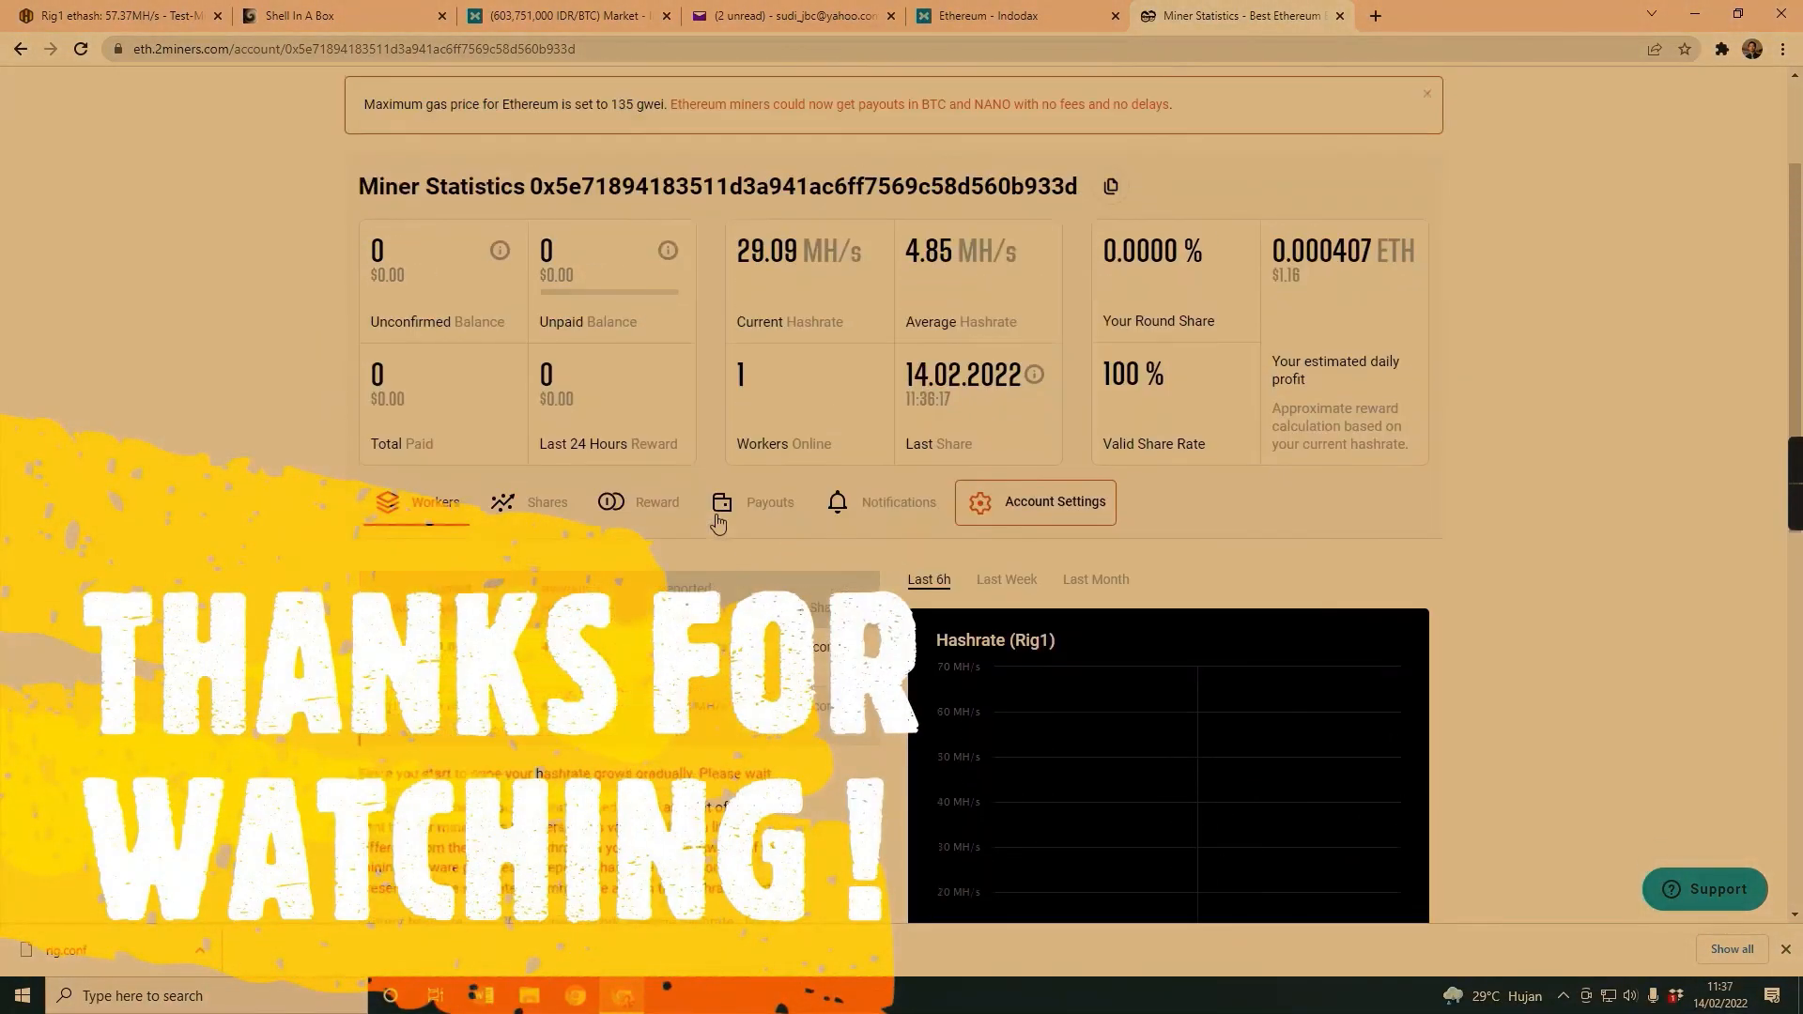